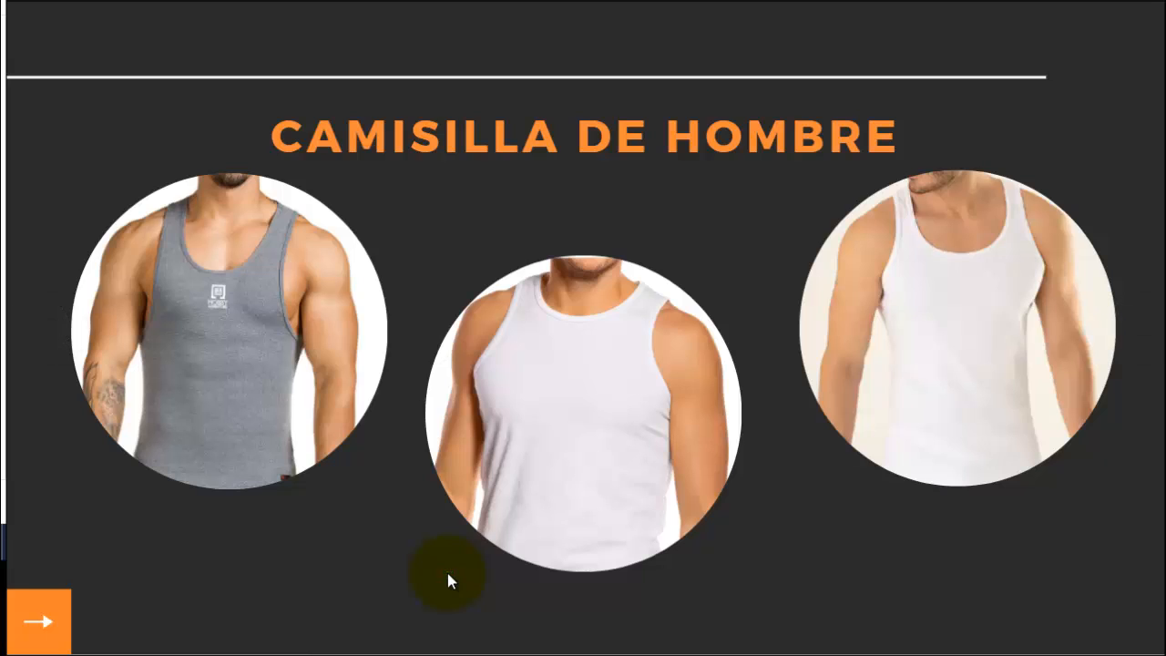
mouse_move(526, 392)
mouse_down()
mouse_move(526, 449)
mouse_move(440, 457)
mouse_up()
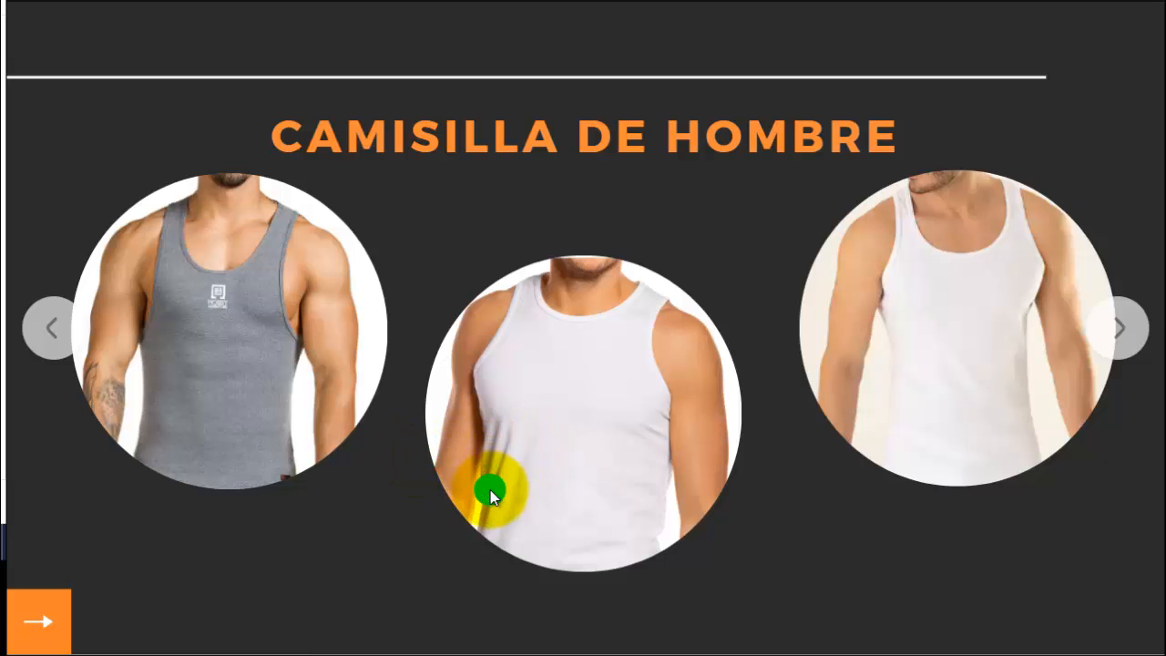
drag(491, 493, 538, 513)
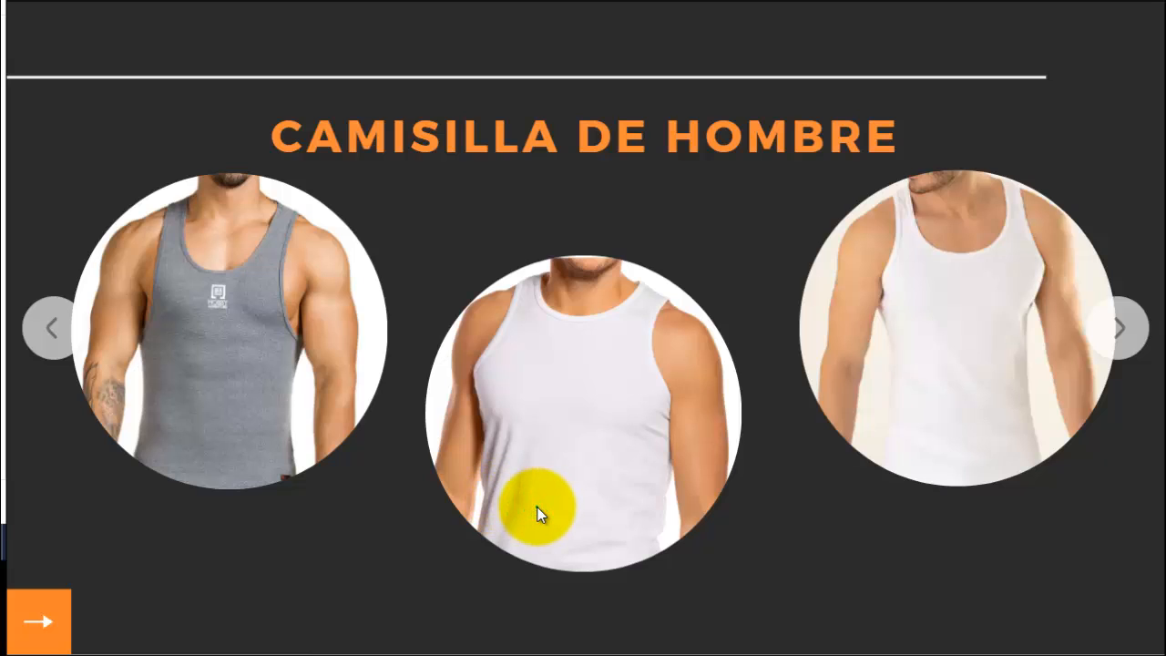
mouse_move(381, 454)
mouse_down()
mouse_move(344, 441)
mouse_move(537, 480)
mouse_move(971, 435)
mouse_move(716, 503)
mouse_move(598, 513)
mouse_up()
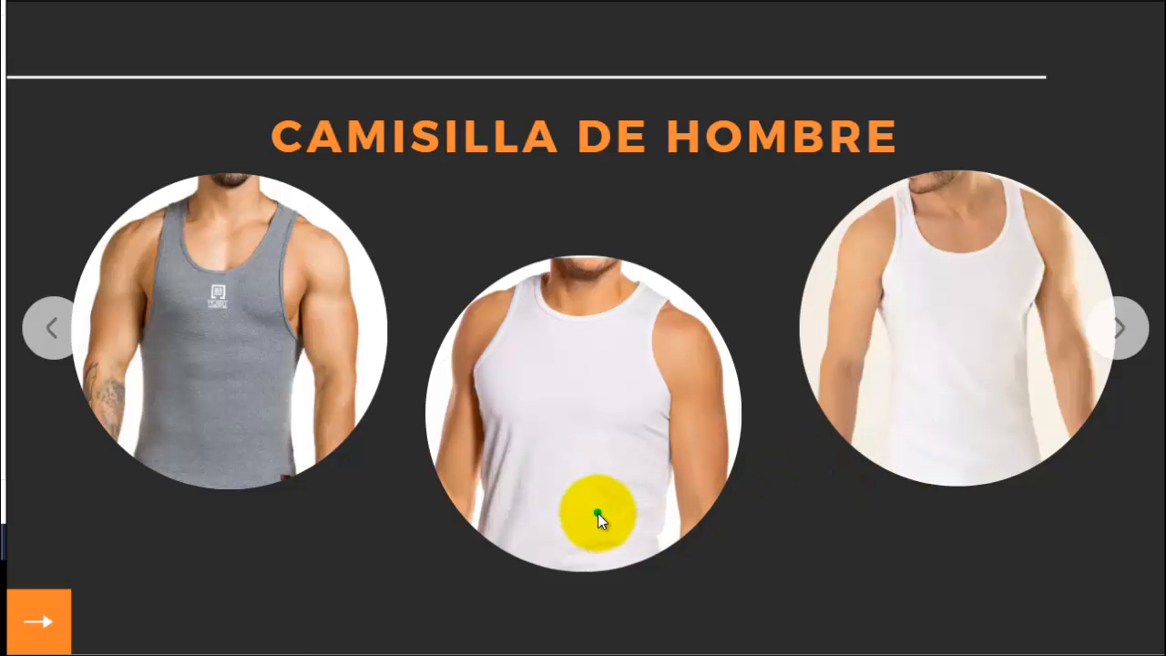
key(Right)
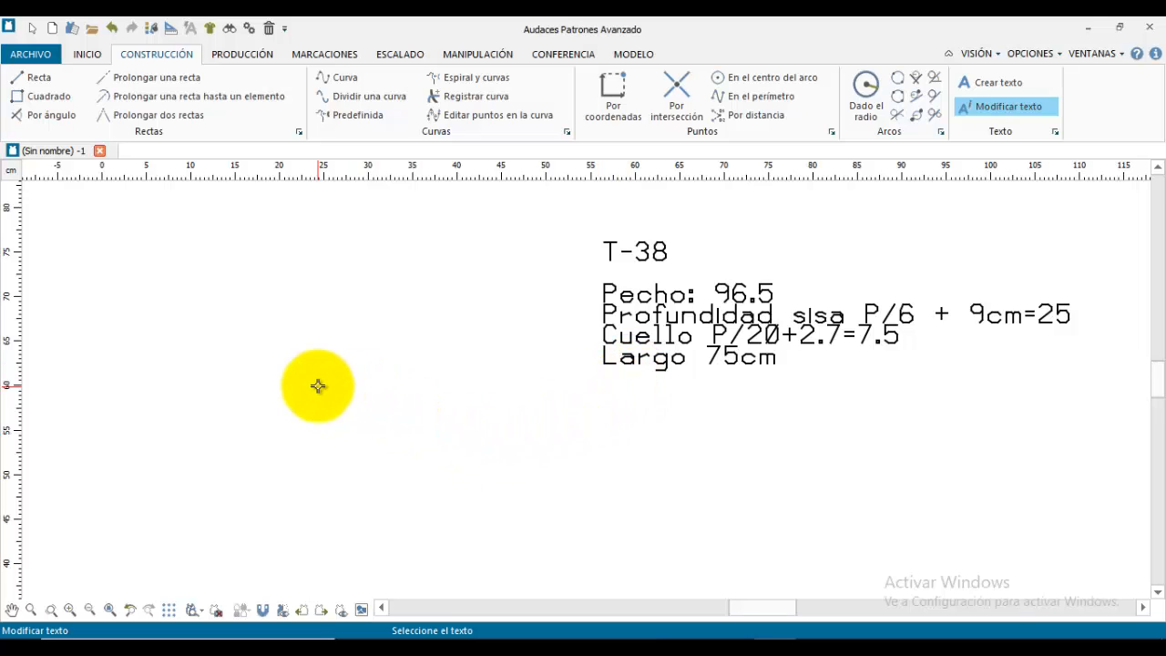
Step: Draw a rectangle 24.12 cm wide and 75 cm long in the empty area beside the measurement notes, without creating a pattern
scroll(318, 385, down, 1)
middle_drag(283, 388, 653, 346)
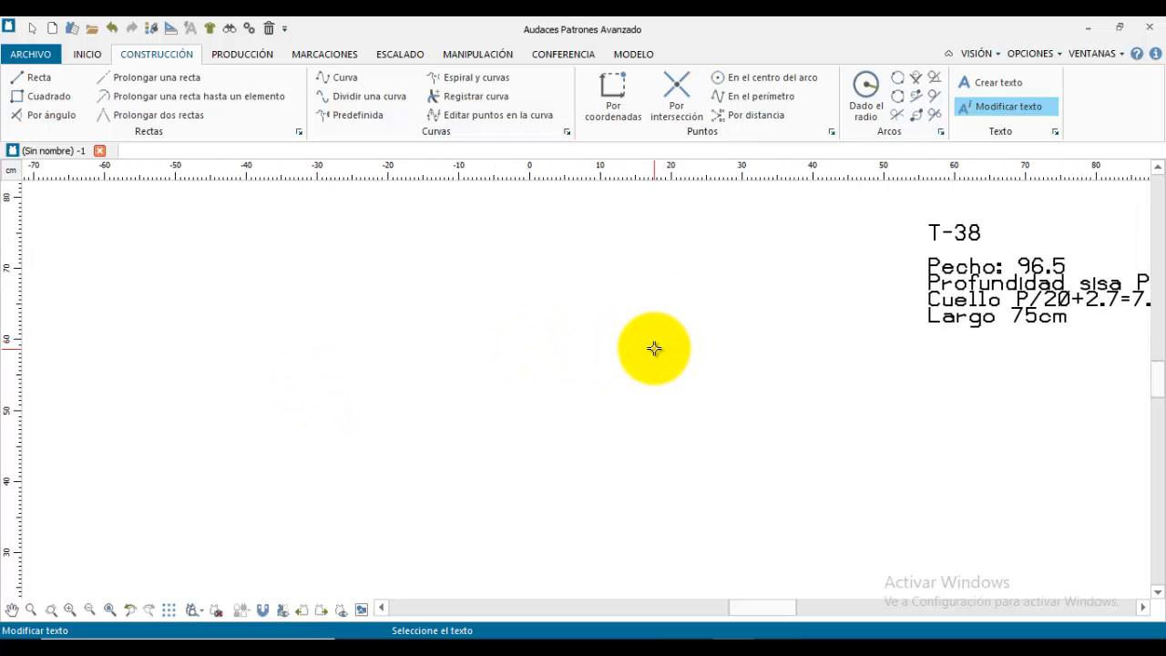
scroll(547, 289, down, 2)
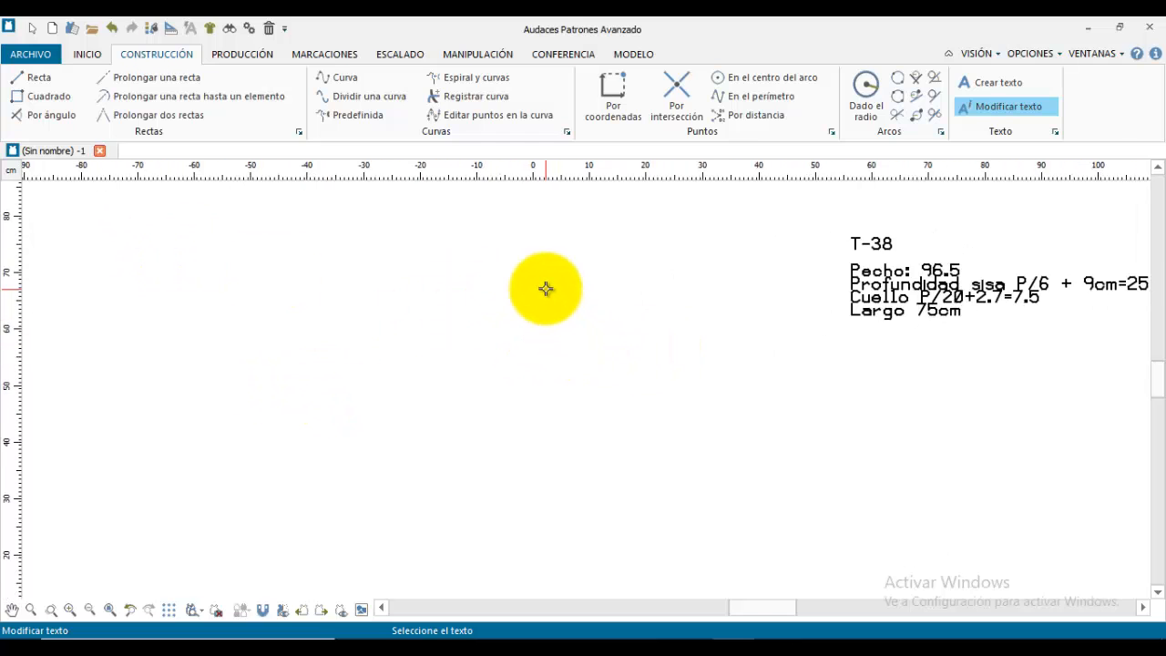
middle_drag(547, 289, 556, 242)
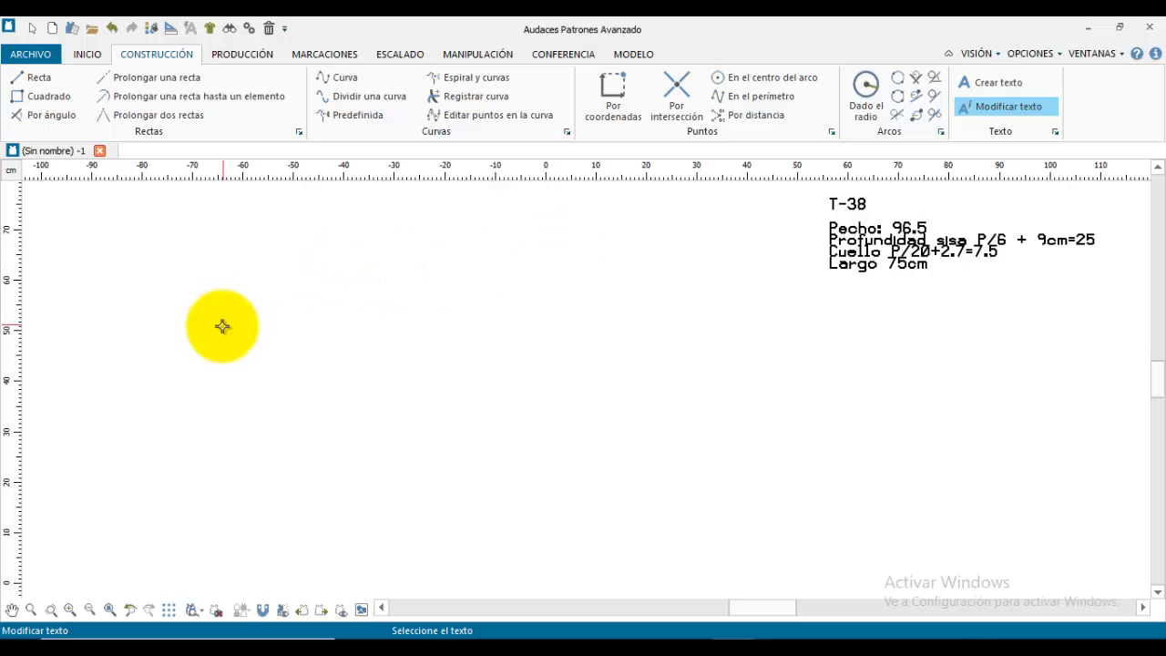
click(40, 96)
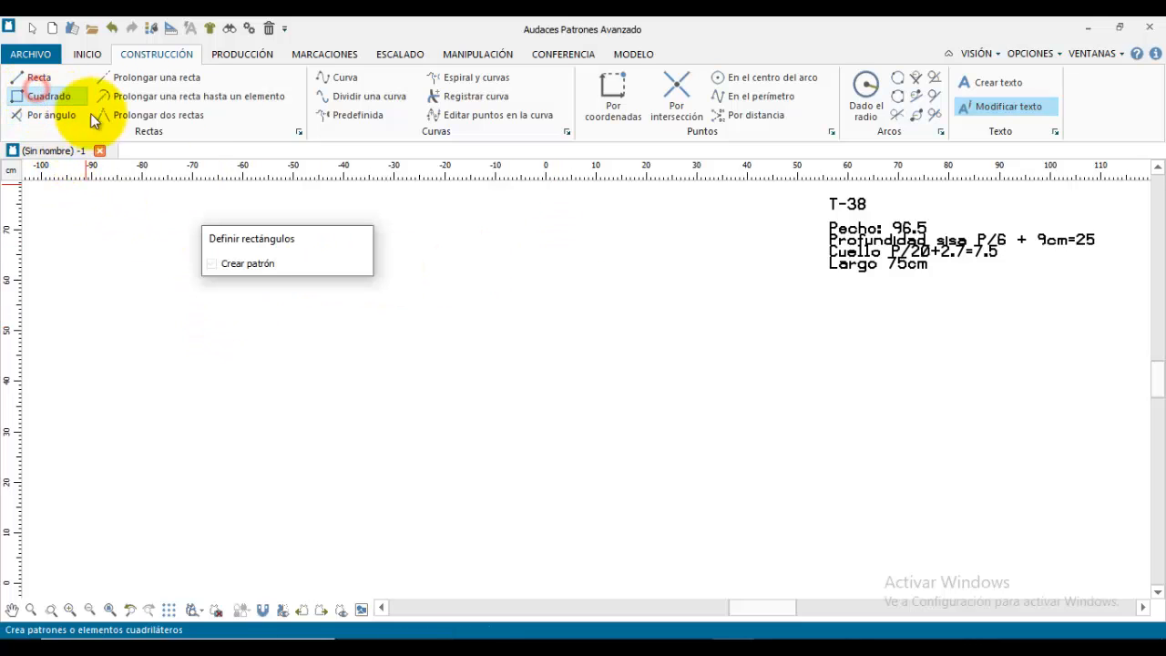
click(259, 263)
click(279, 261)
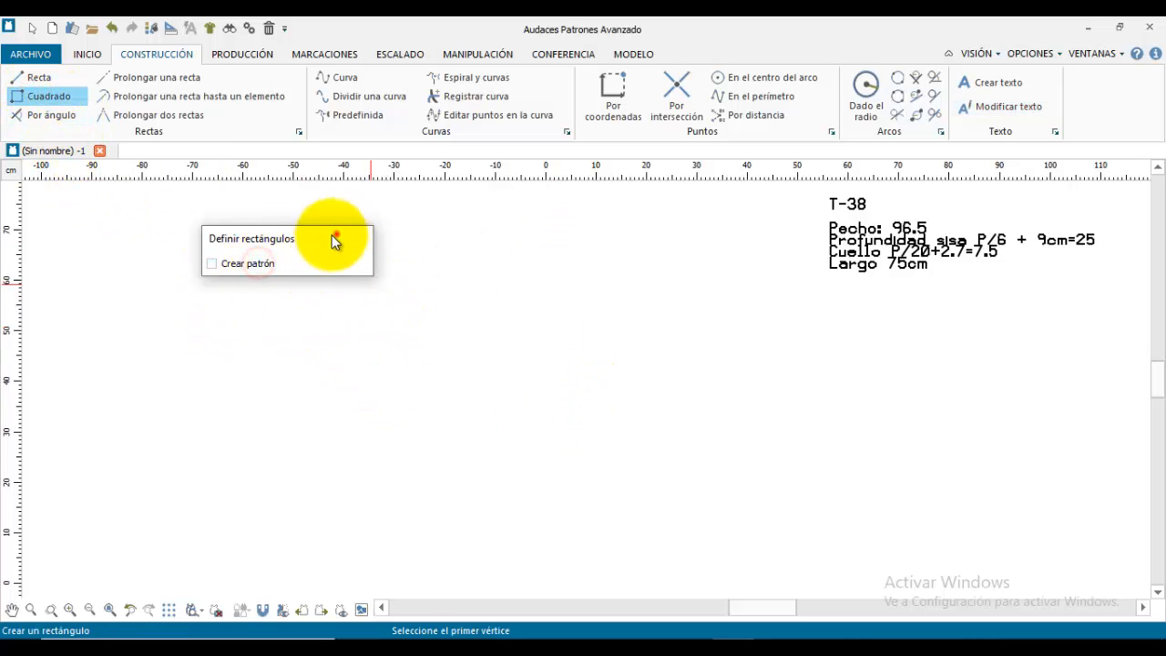
click(298, 224)
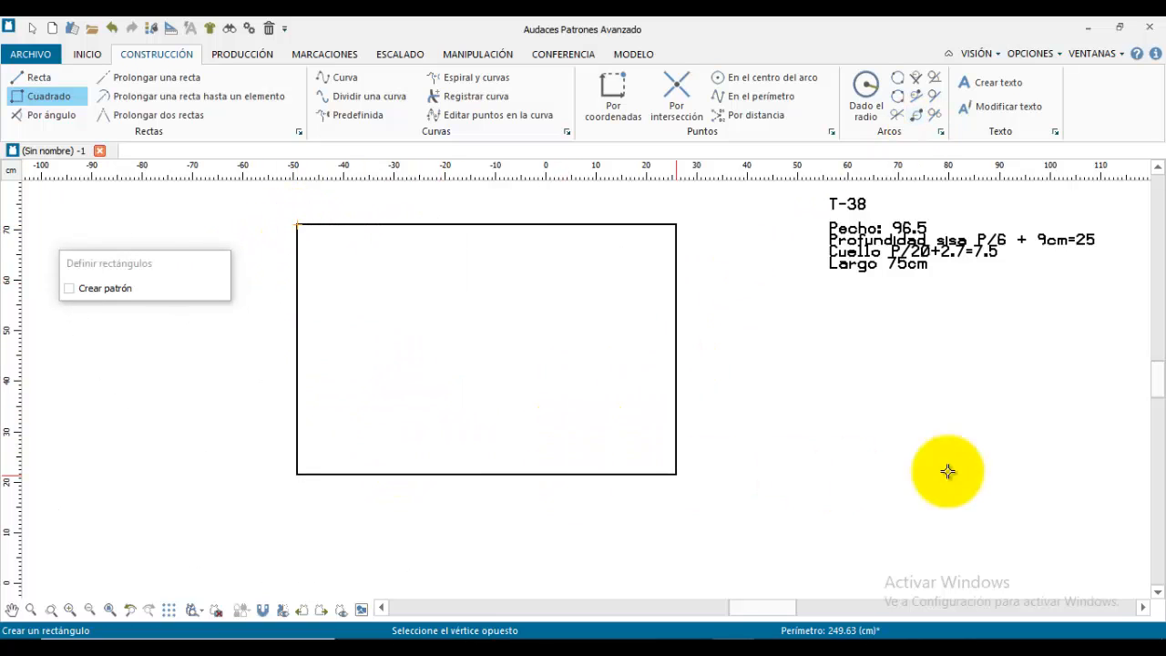
key(Return)
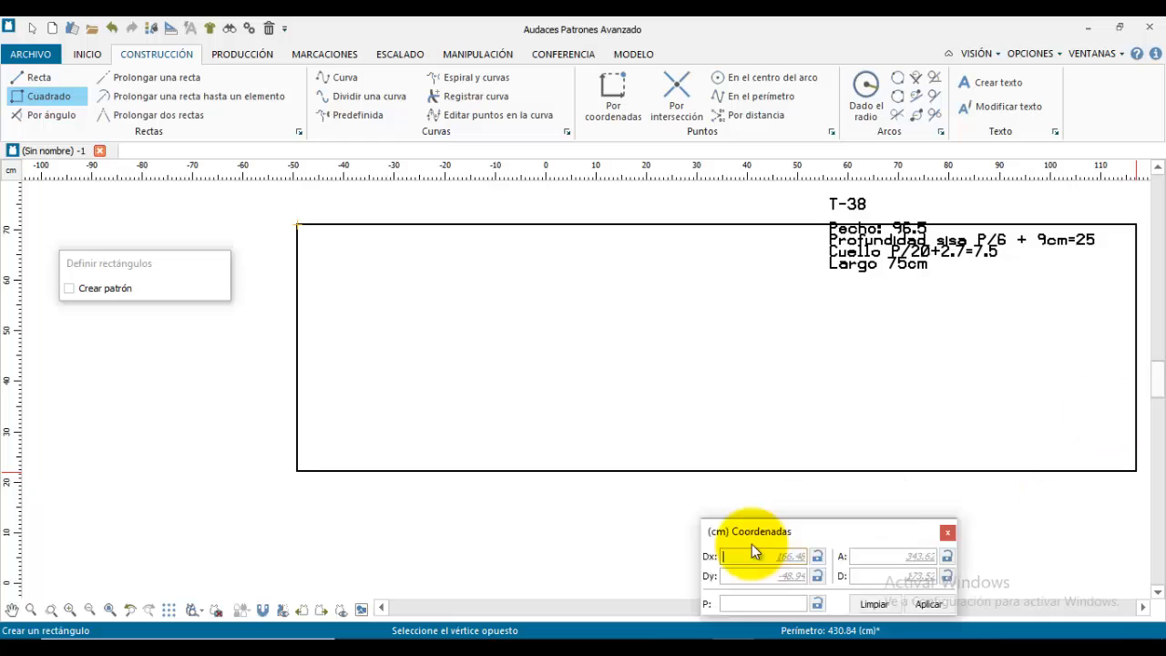
drag(755, 540, 576, 335)
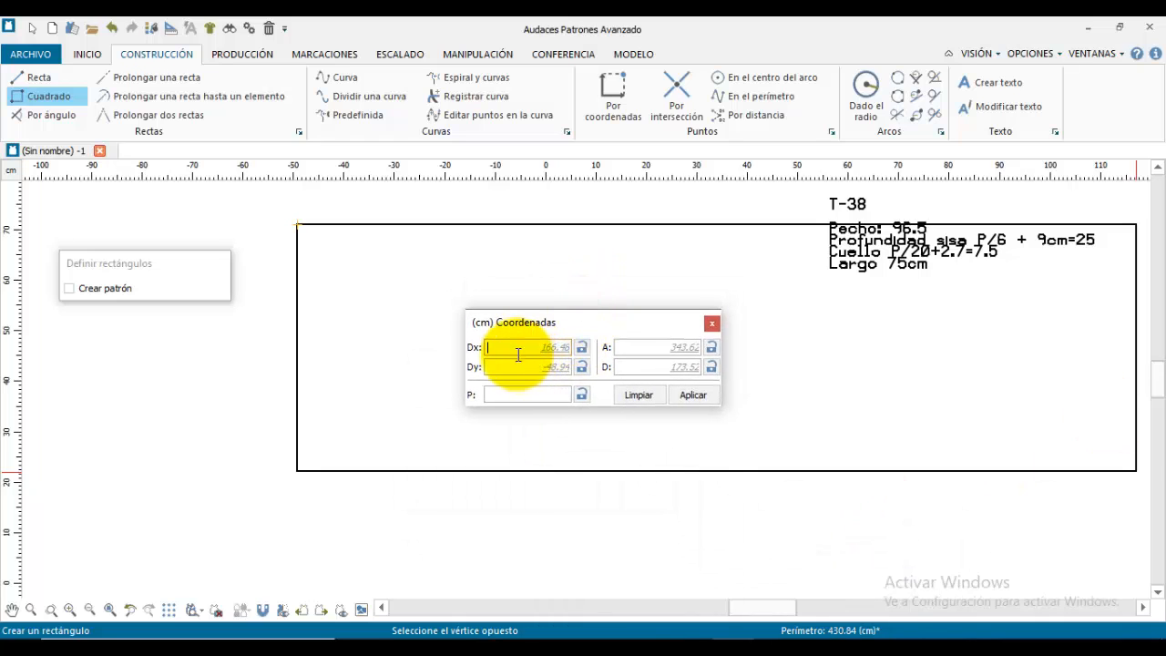
click(515, 354)
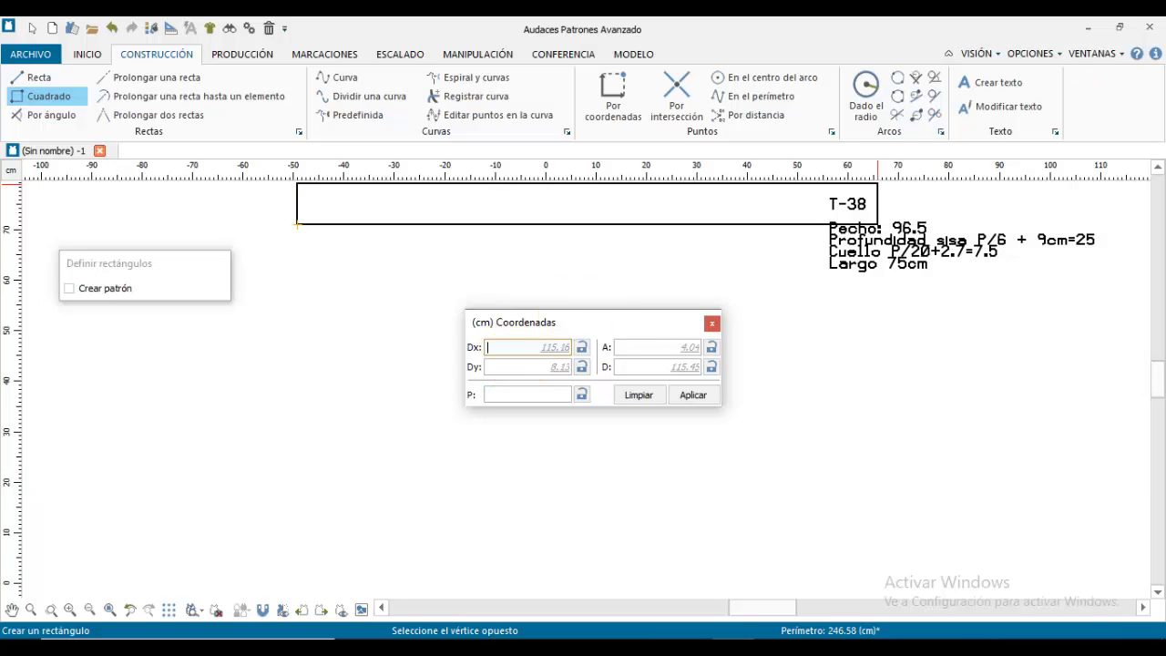
text(24.12)
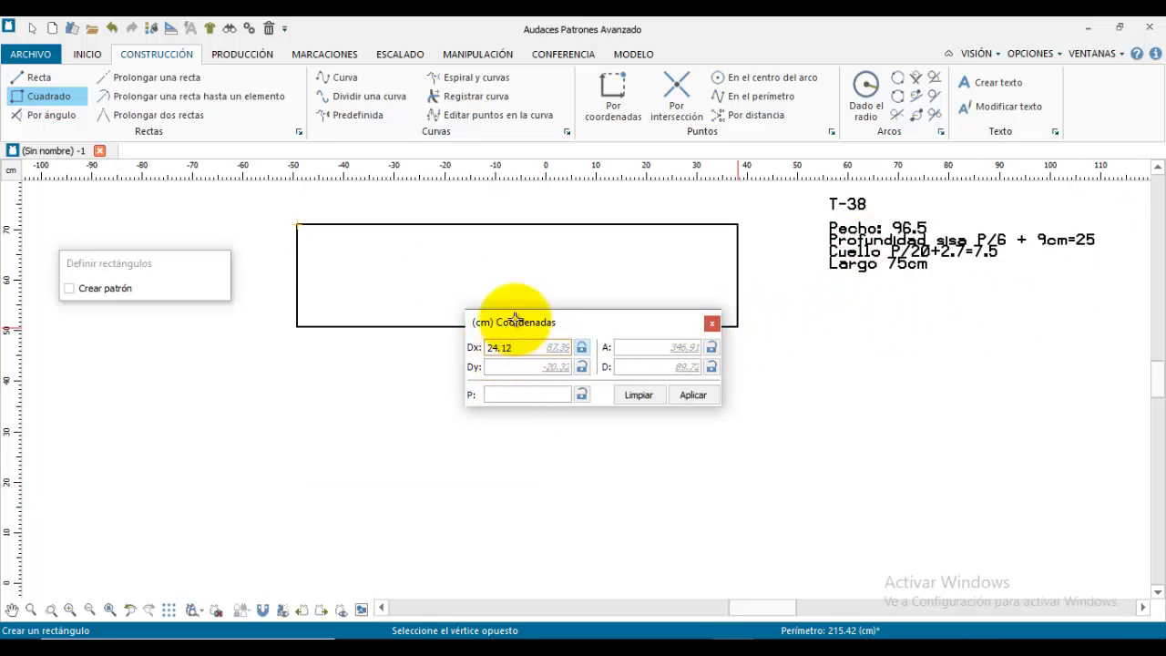
click(499, 366)
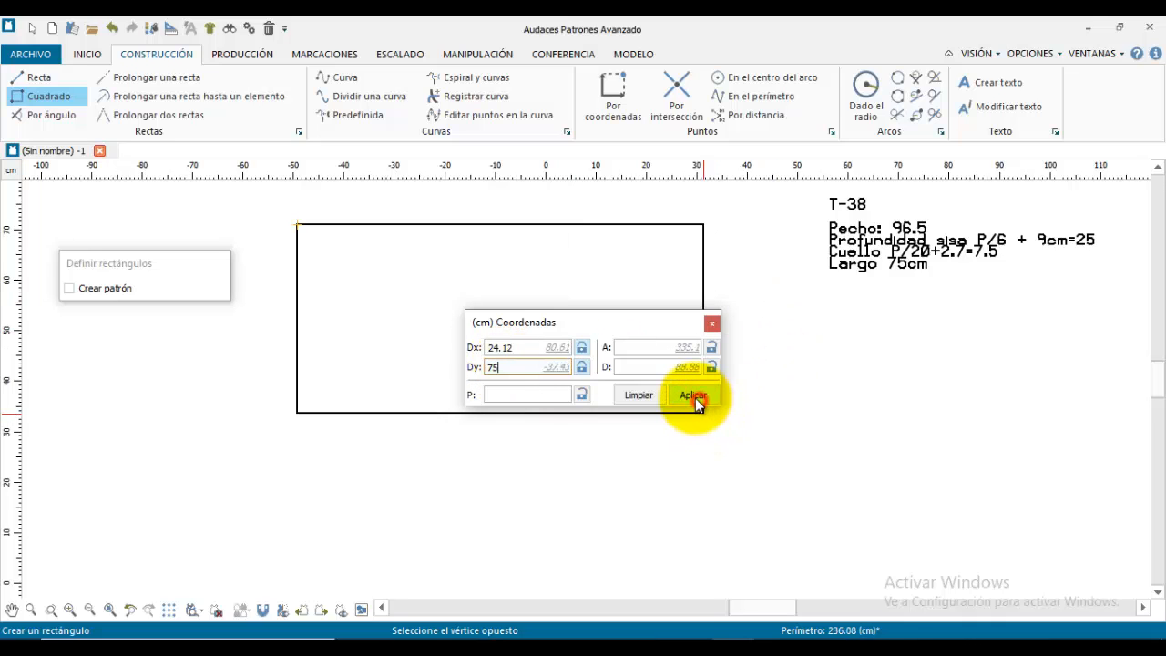
scroll(596, 492, down, 2)
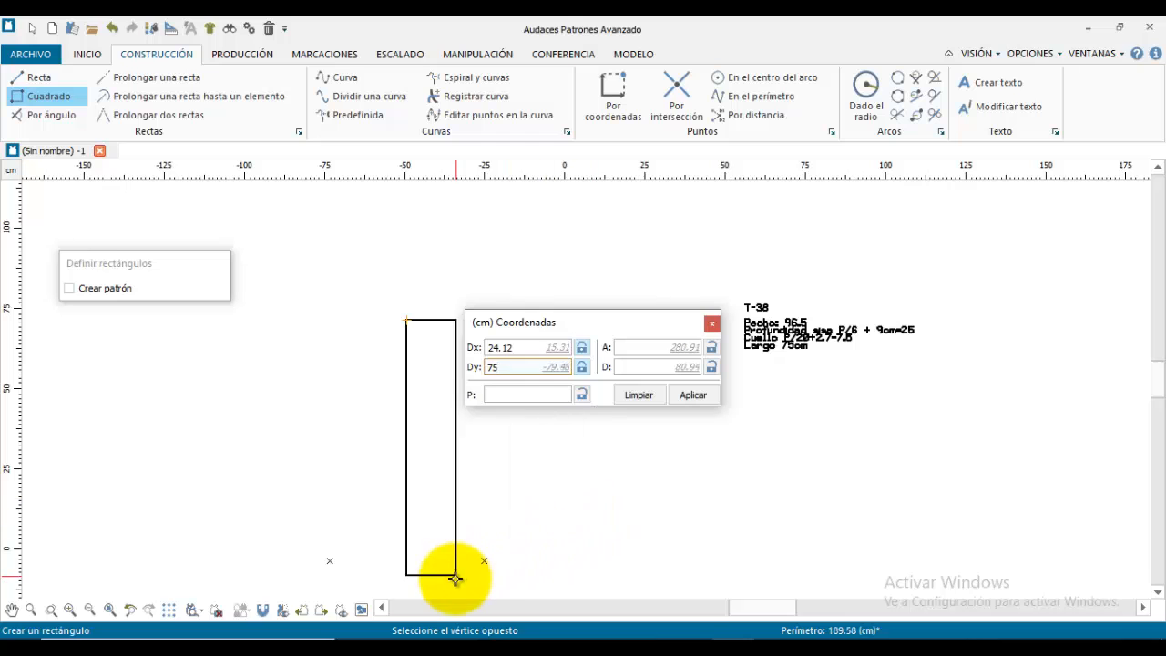
click(483, 561)
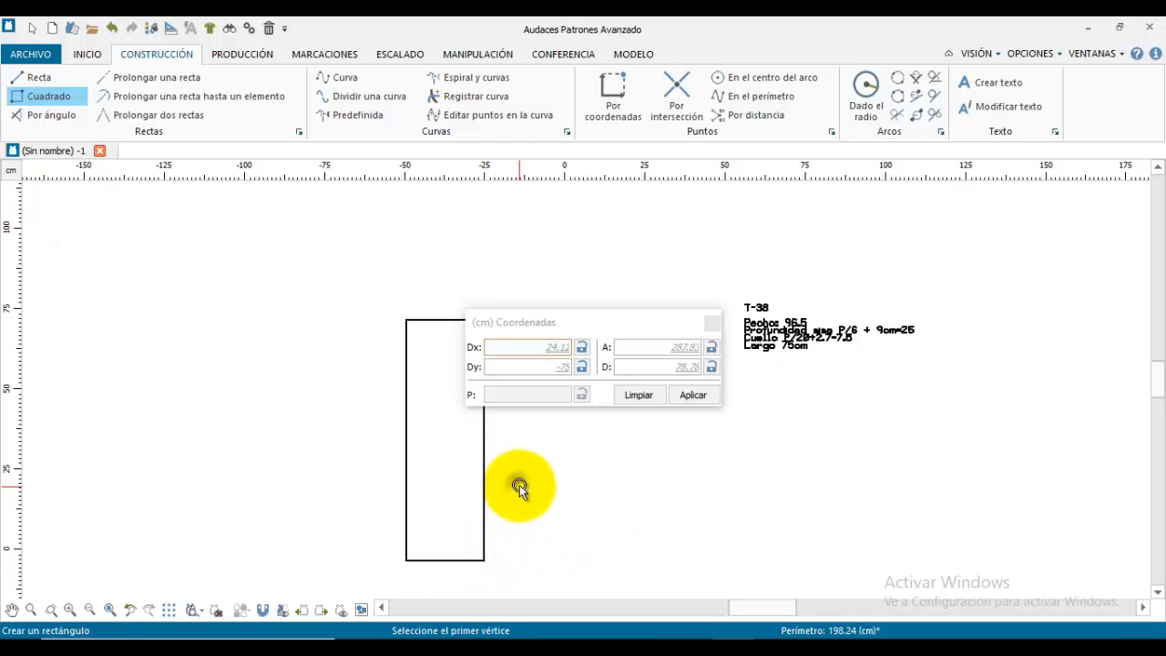
Step: Clear the coordinates window away from the drawing and move the T-38 measurement notes close beside the rectangle
drag(564, 324, 757, 332)
scroll(447, 371, up, 2)
scroll(446, 371, up, 1)
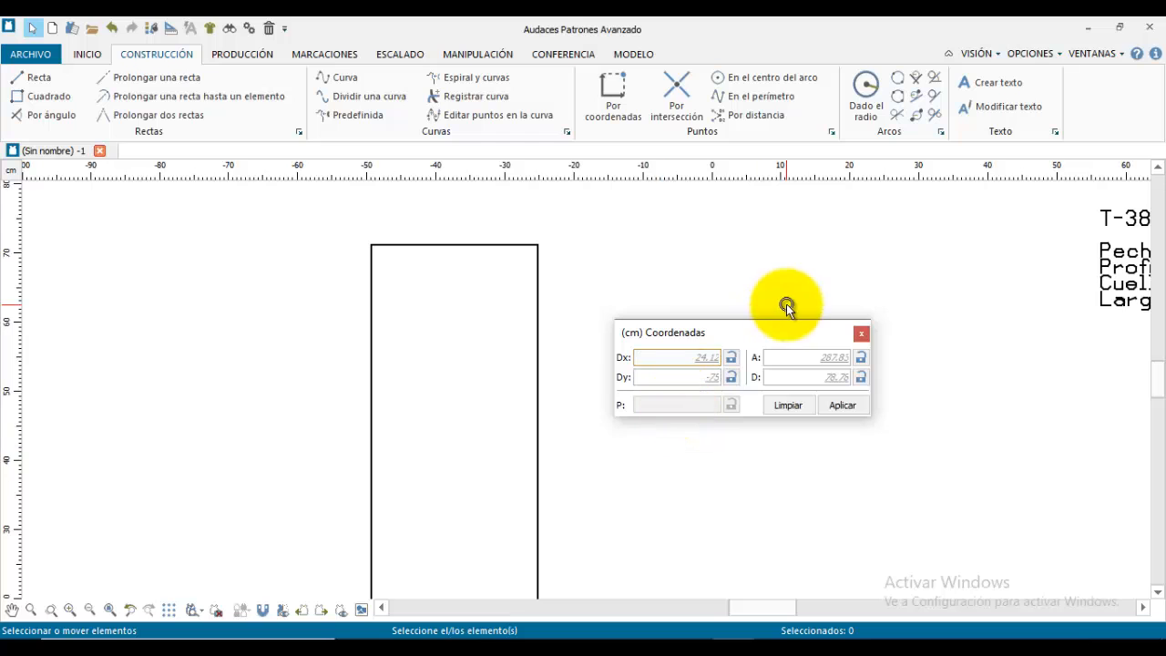
drag(775, 335, 1045, 445)
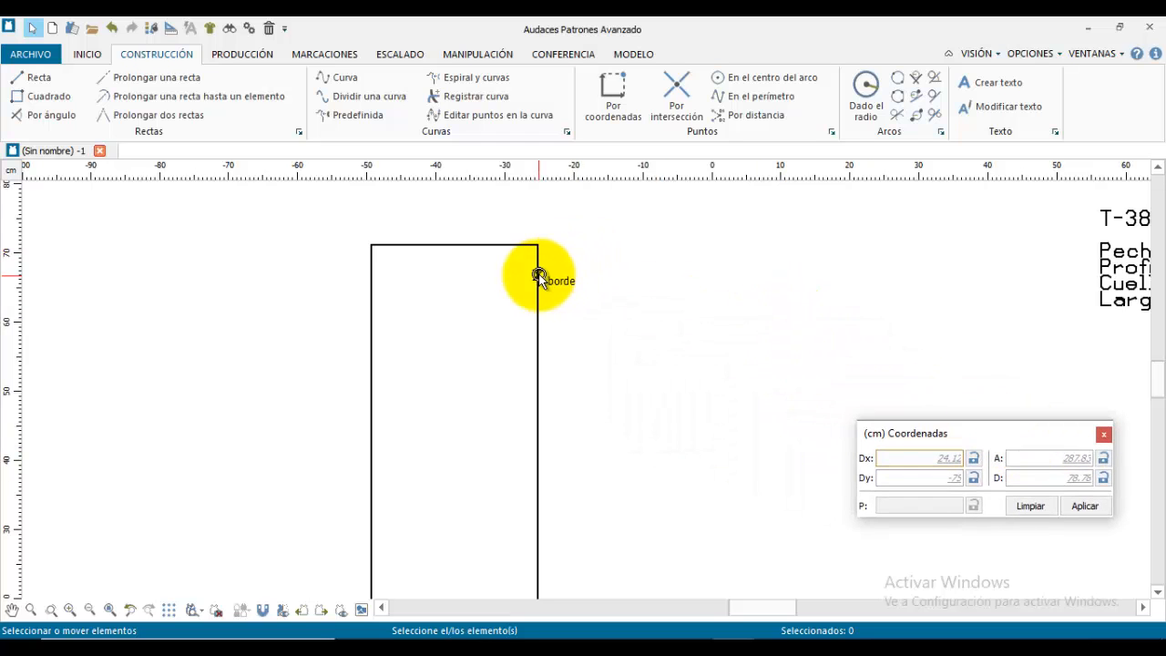
scroll(829, 324, down, 1)
drag(1085, 305, 684, 315)
scroll(724, 308, up, 3)
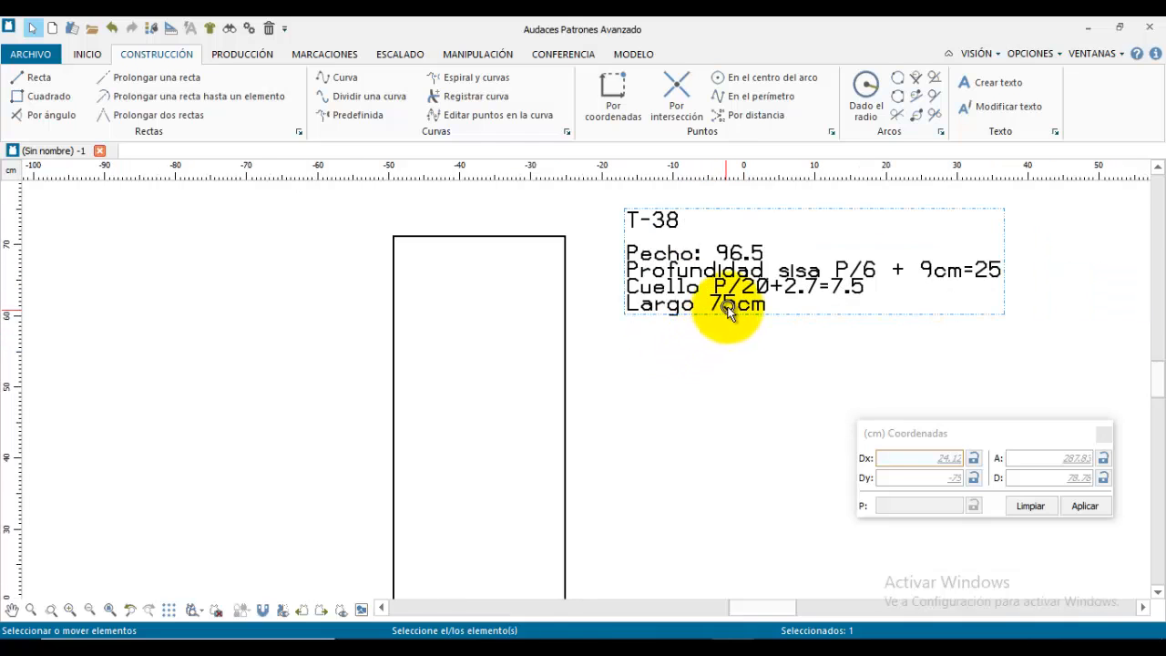
Step: Create a parallel element 25 cm below the rectangle's top edge to mark the armhole depth
click(475, 54)
click(339, 95)
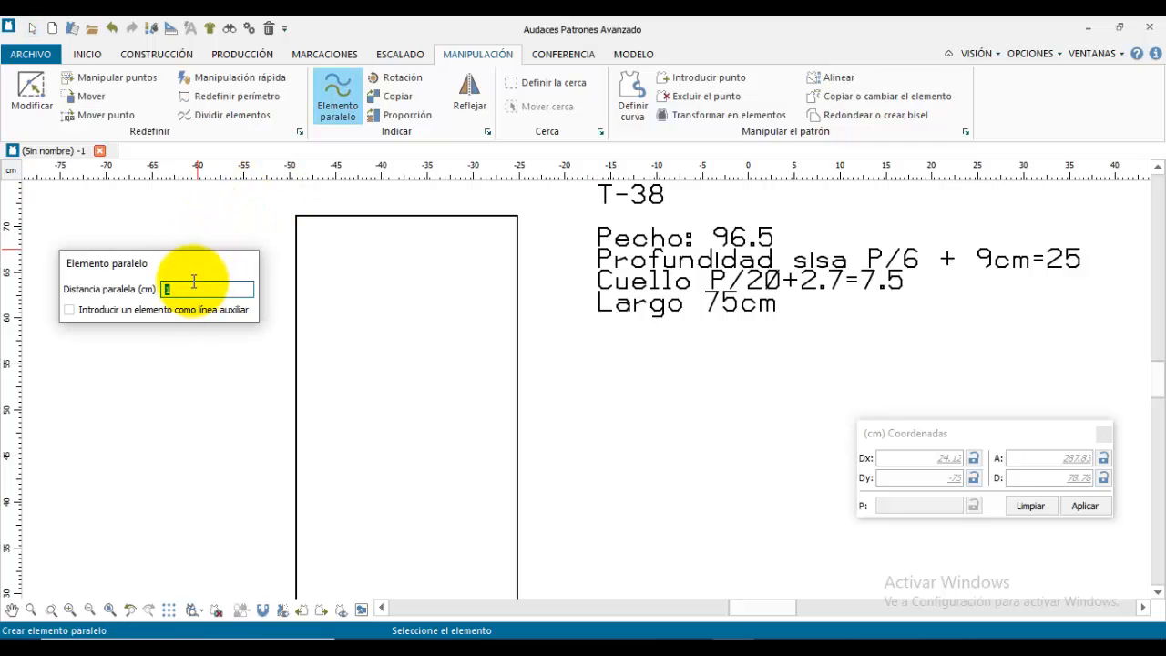
text(25)
click(354, 217)
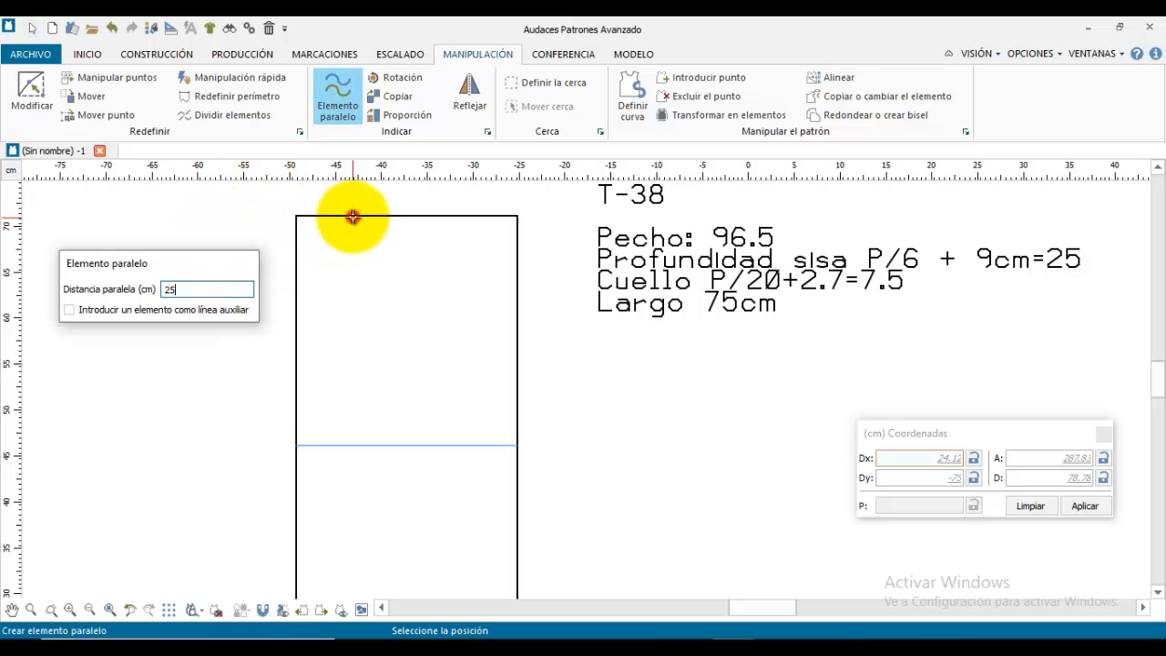
click(362, 257)
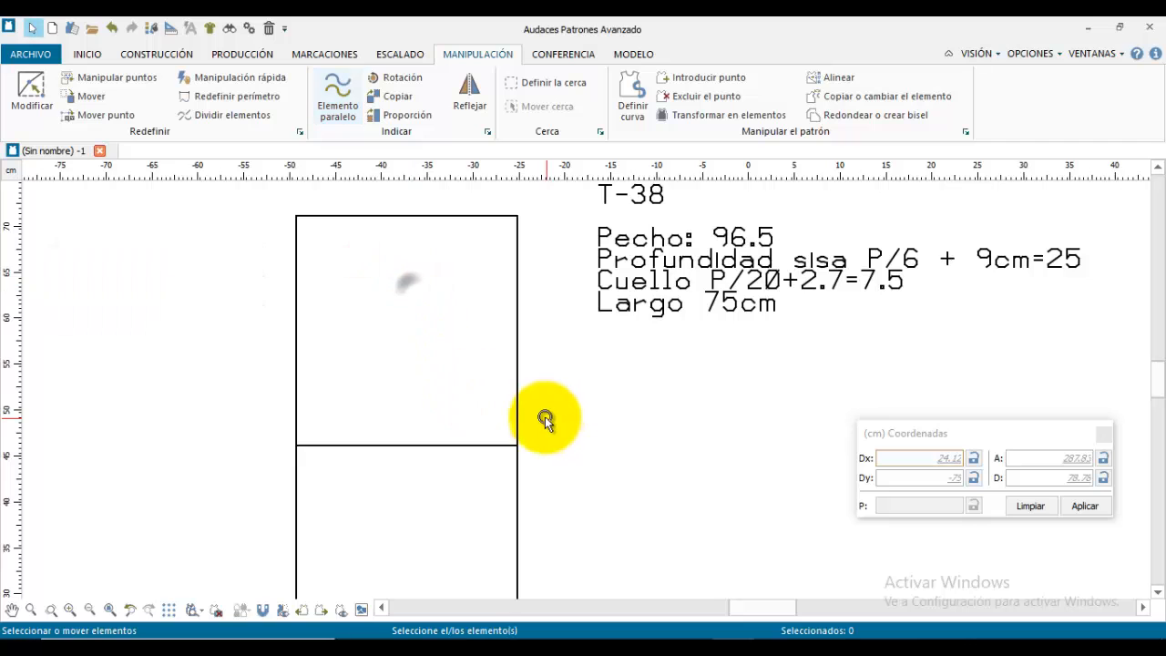
Step: Place a neck-width point by coordinates on the rectangle's top edge, 7.5 cm to the right of its upper-left corner
scroll(531, 419, down, 2)
scroll(531, 420, up, 2)
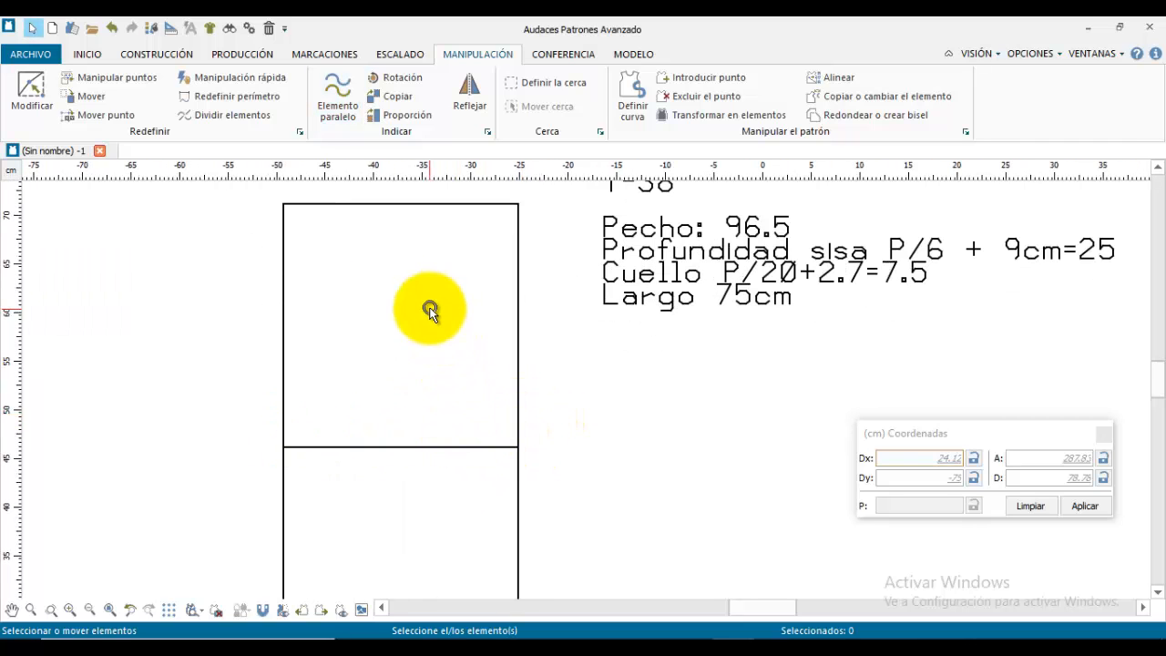
middle_drag(429, 313, 466, 396)
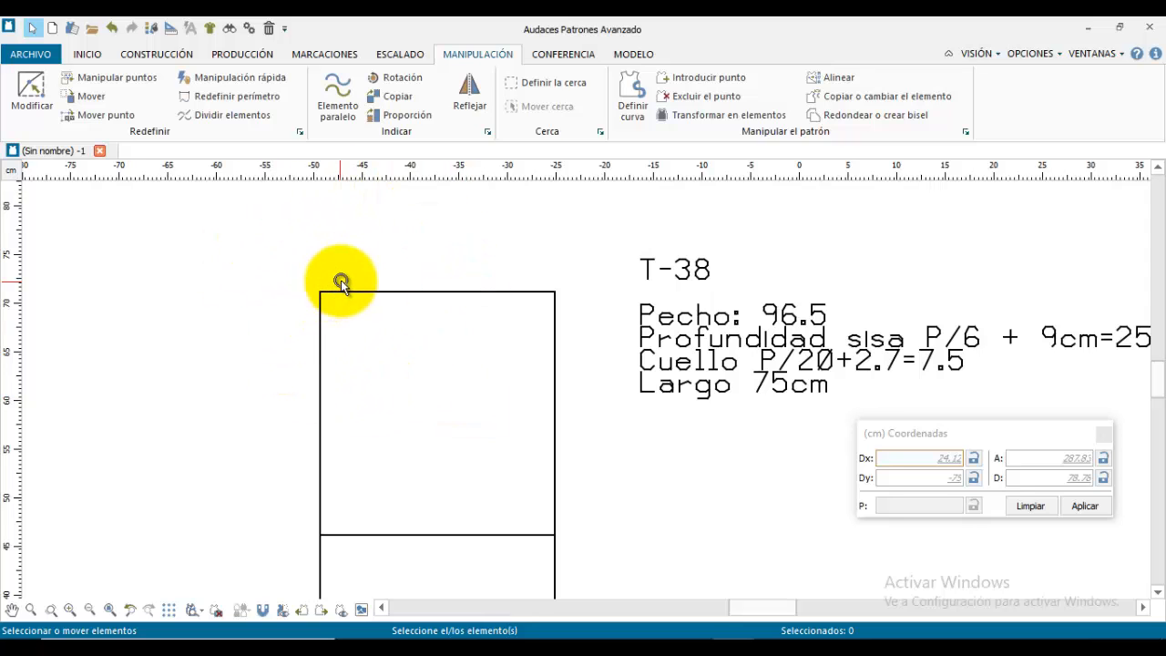
scroll(372, 327, up, 1)
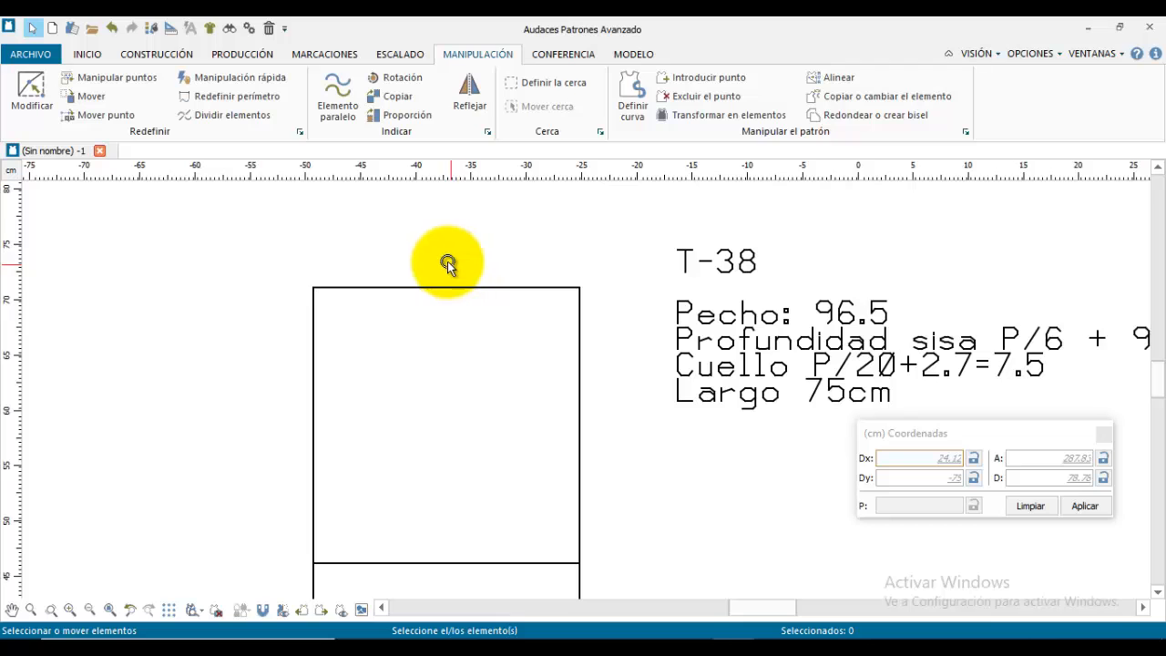
click(169, 52)
click(620, 105)
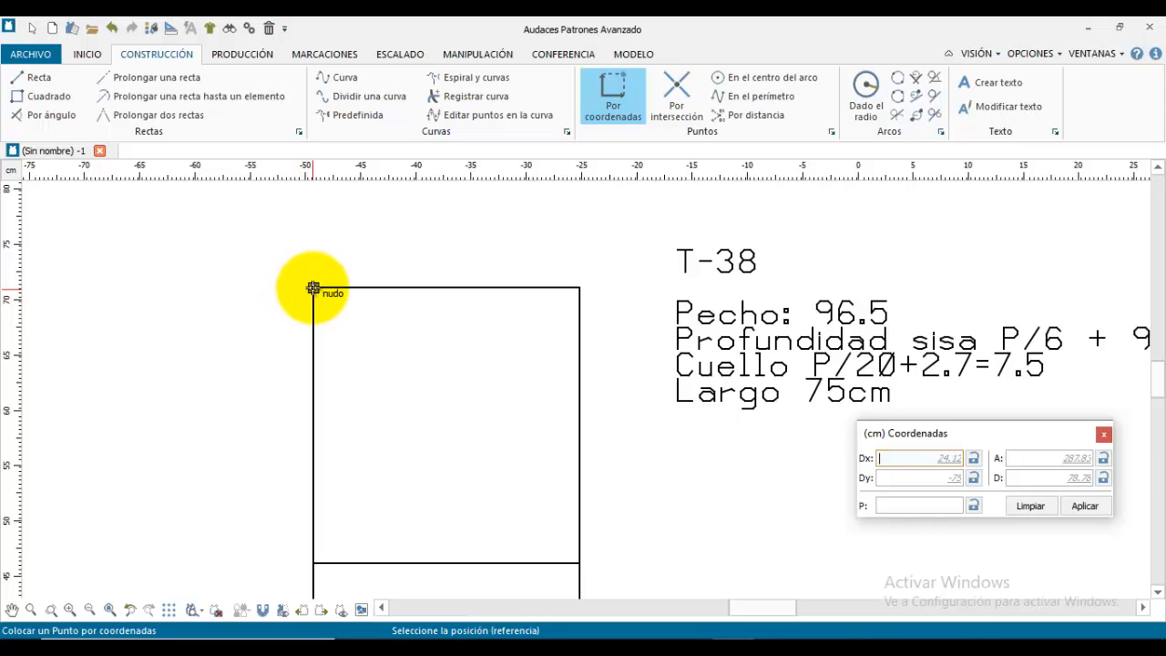
click(313, 290)
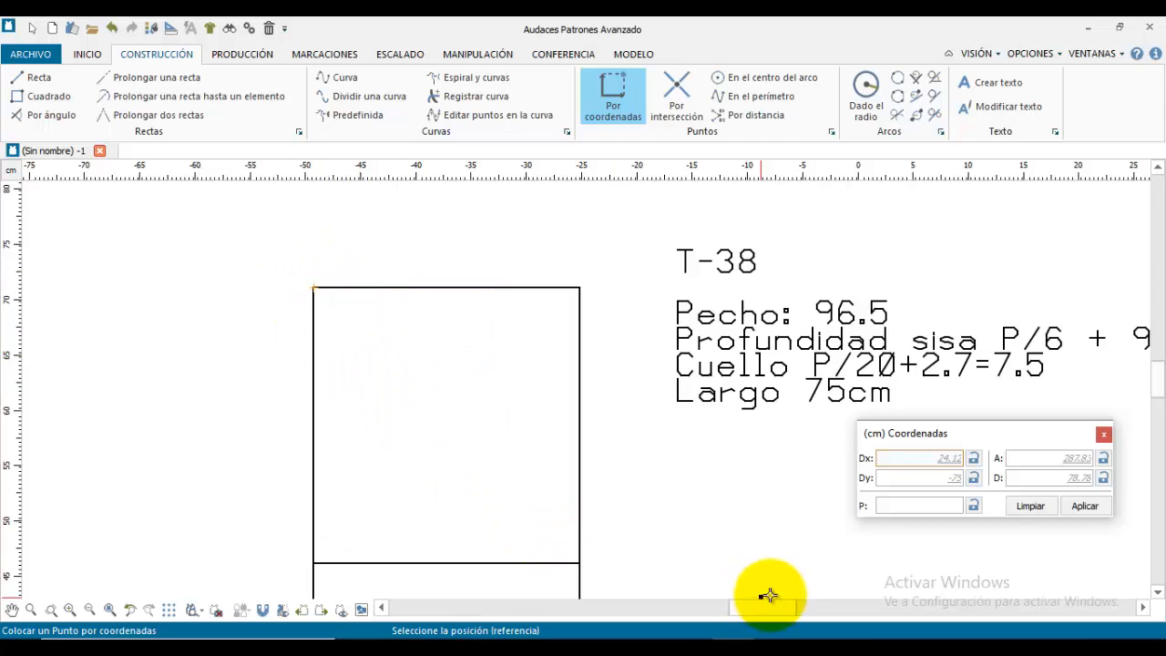
click(882, 475)
text(7.)
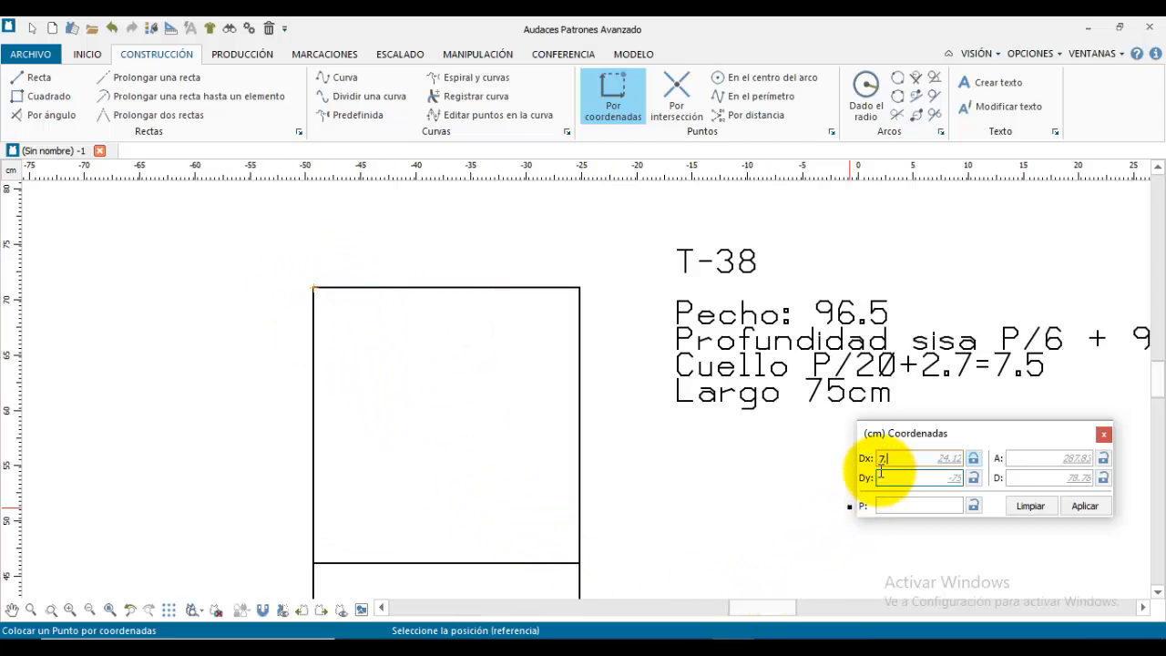
text(5)
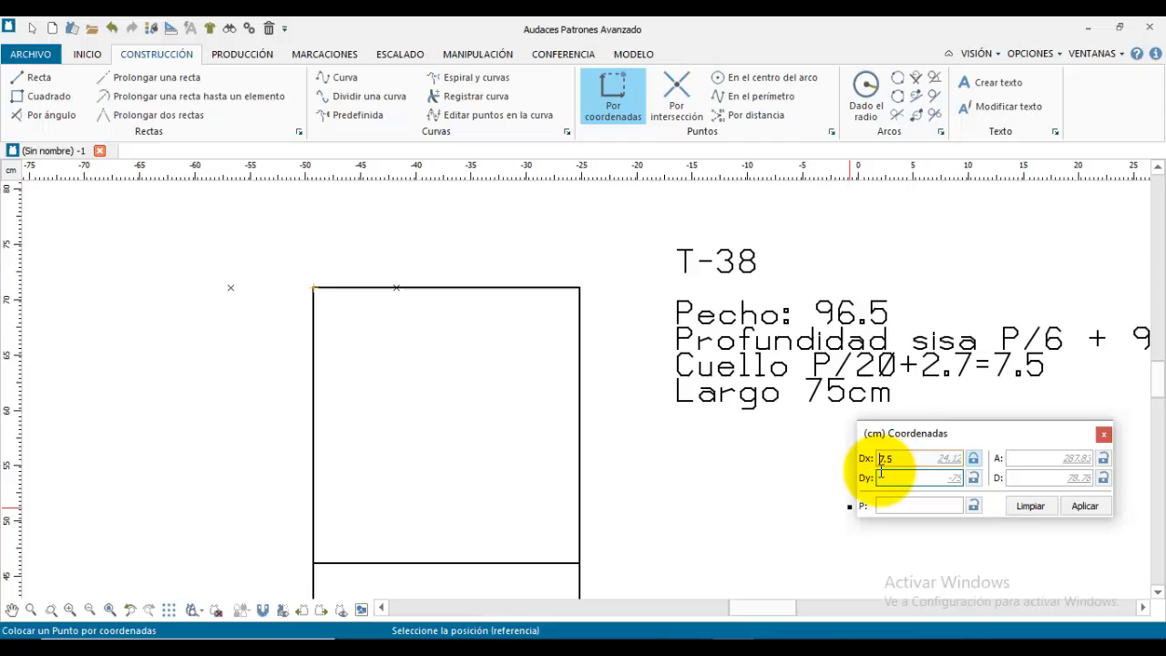
click(396, 288)
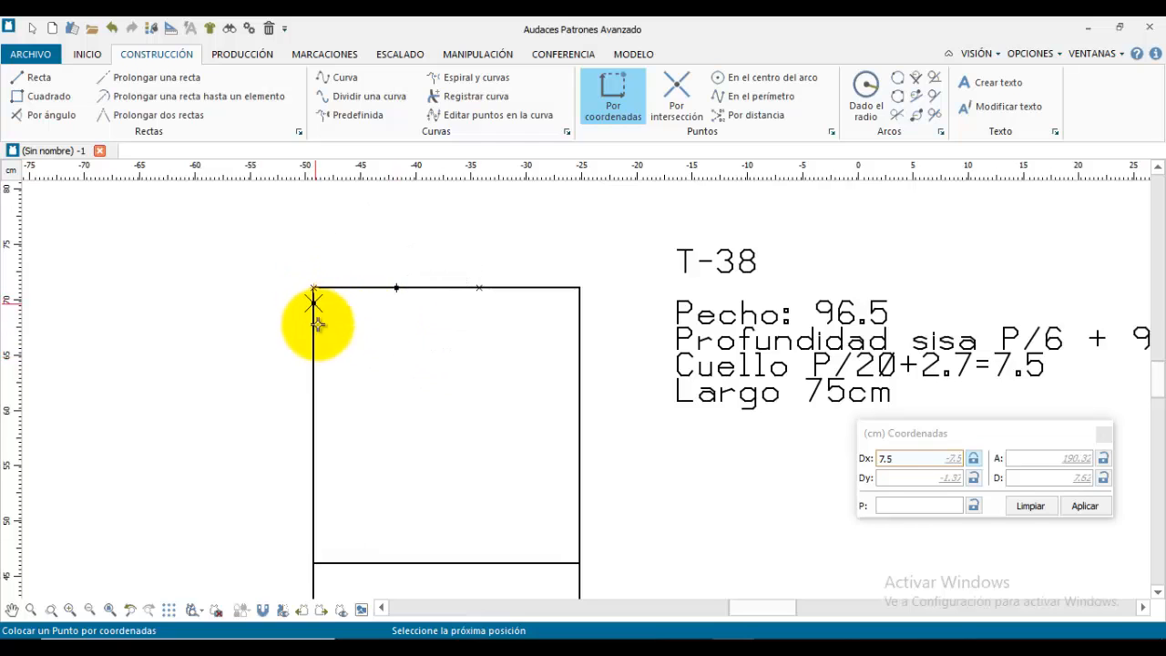
Step: Place a neck-depth point by coordinates on the rectangle's left edge, 10.5 cm below the upper-left corner, and finish placing points
click(897, 477)
double_click(881, 459)
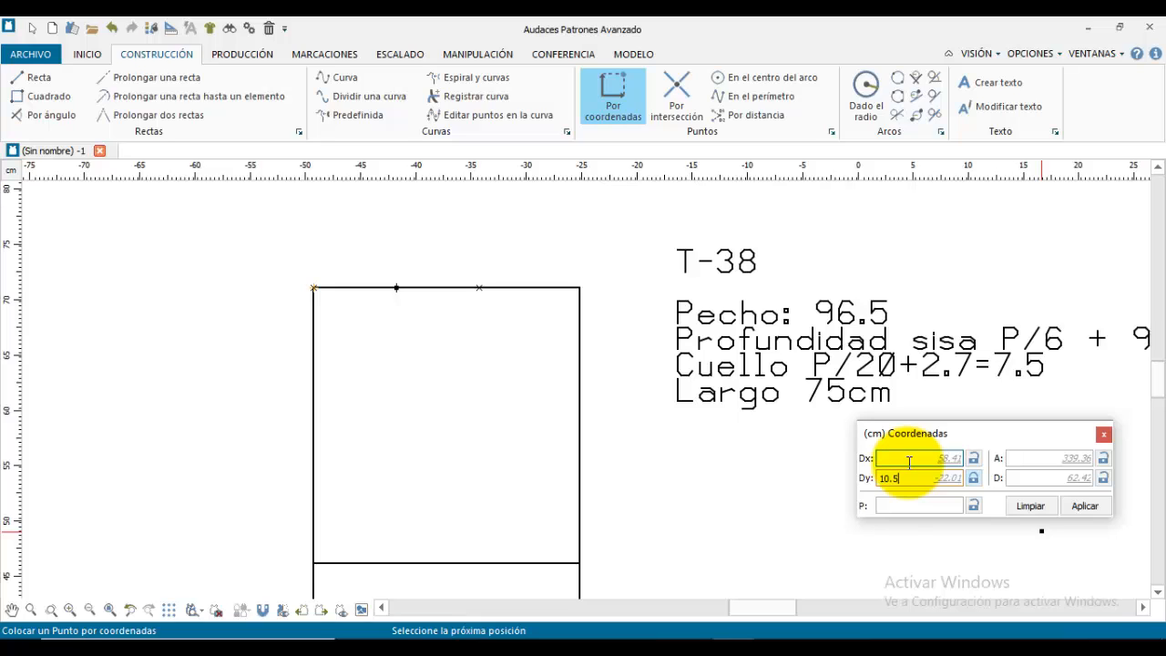
click(315, 404)
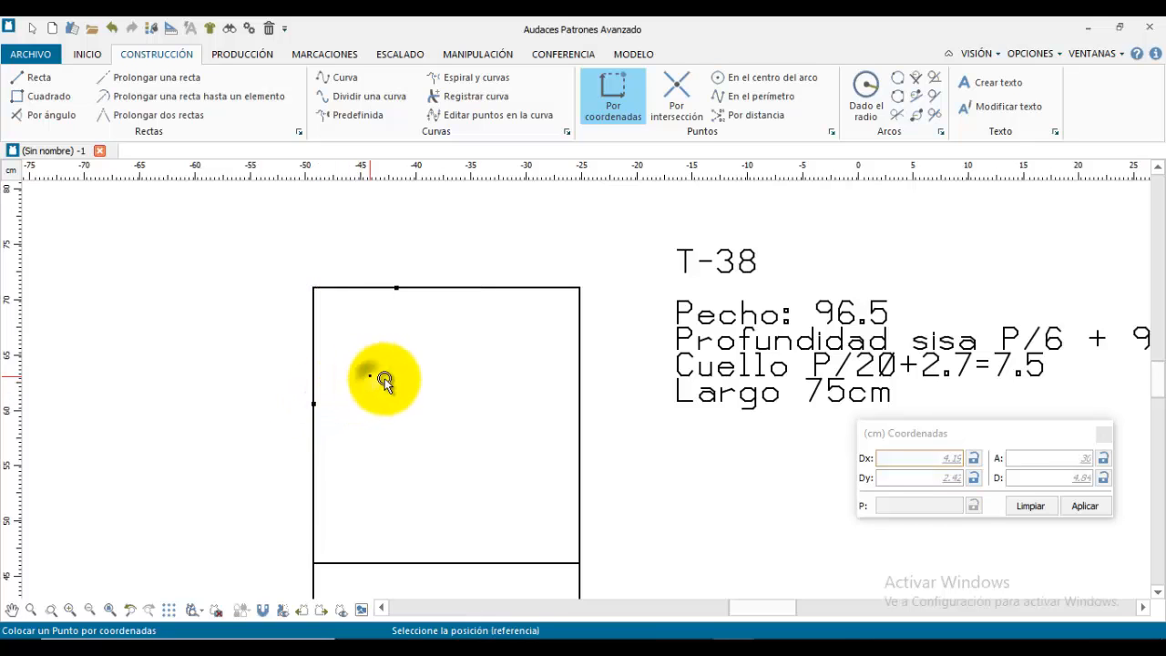
right_click(427, 367)
right_click(429, 367)
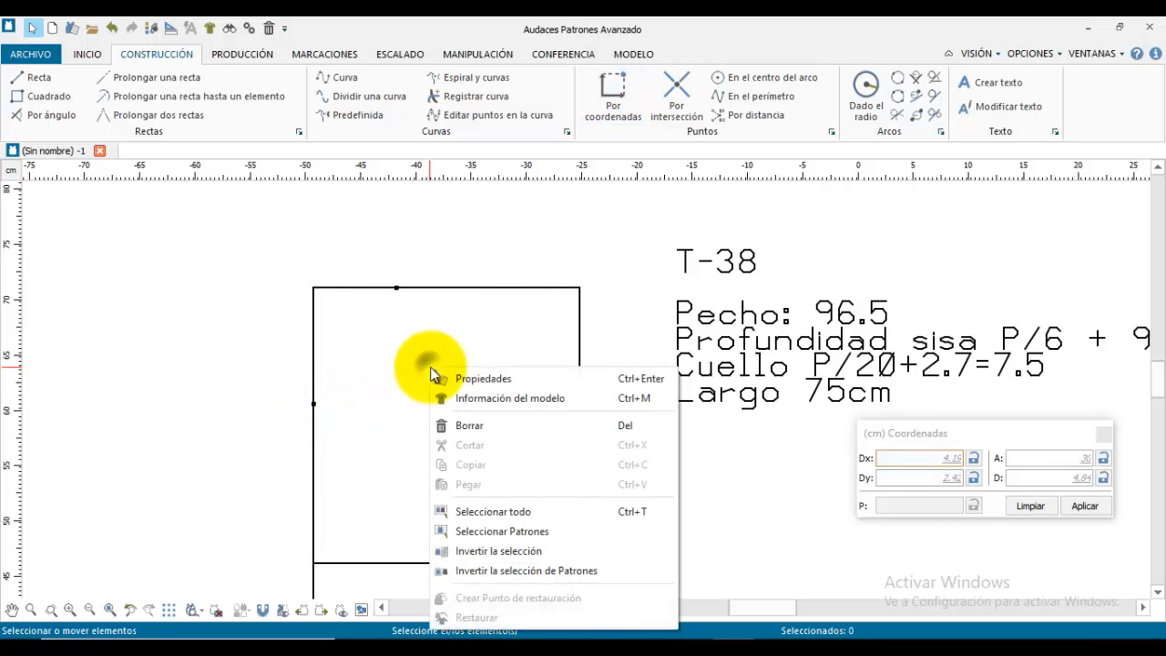
click(492, 347)
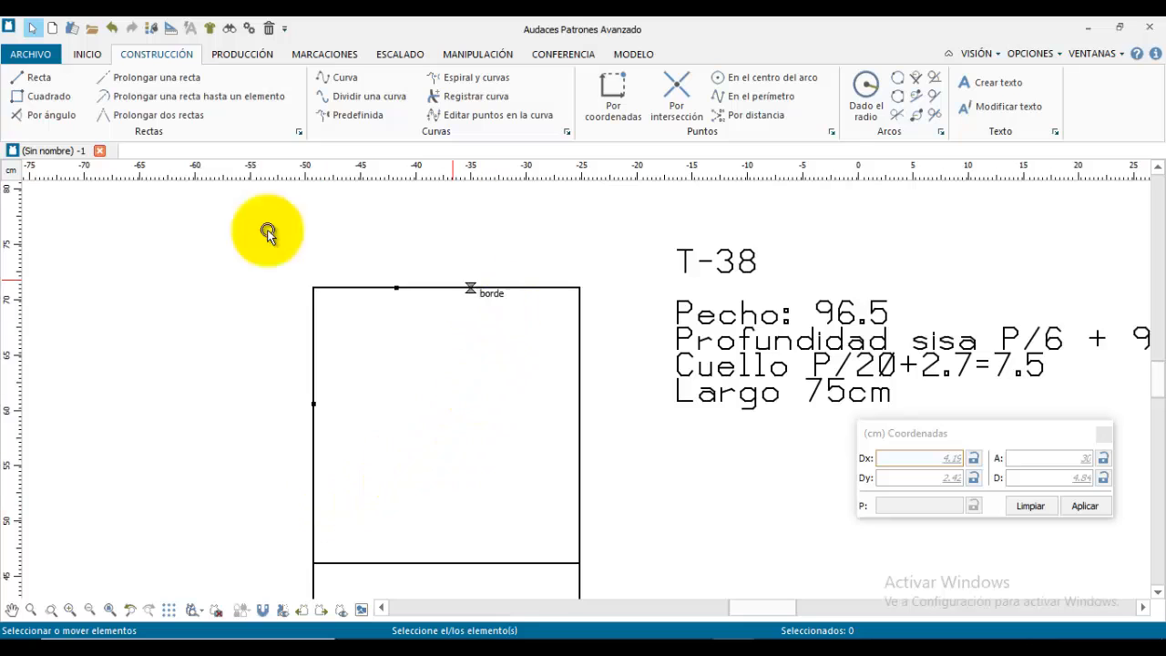
Step: Draw straight guide lines from the neck-width point 10.5 cm straight down and then horizontally to the neck-depth point
click(36, 78)
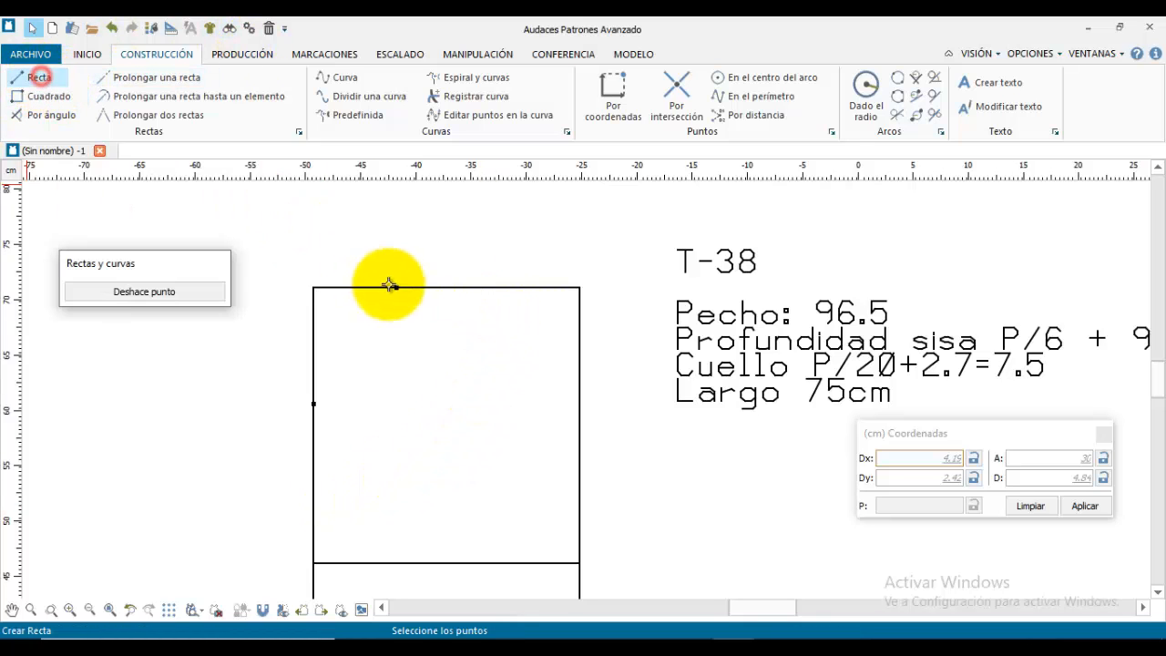
click(396, 290)
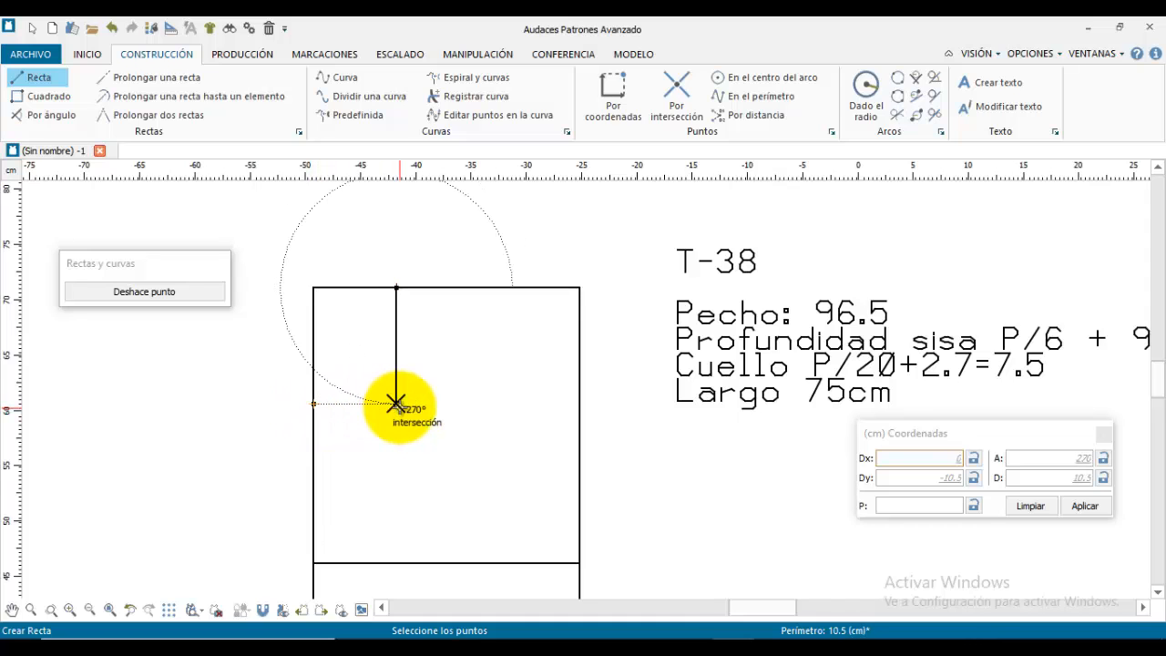
click(397, 406)
click(314, 404)
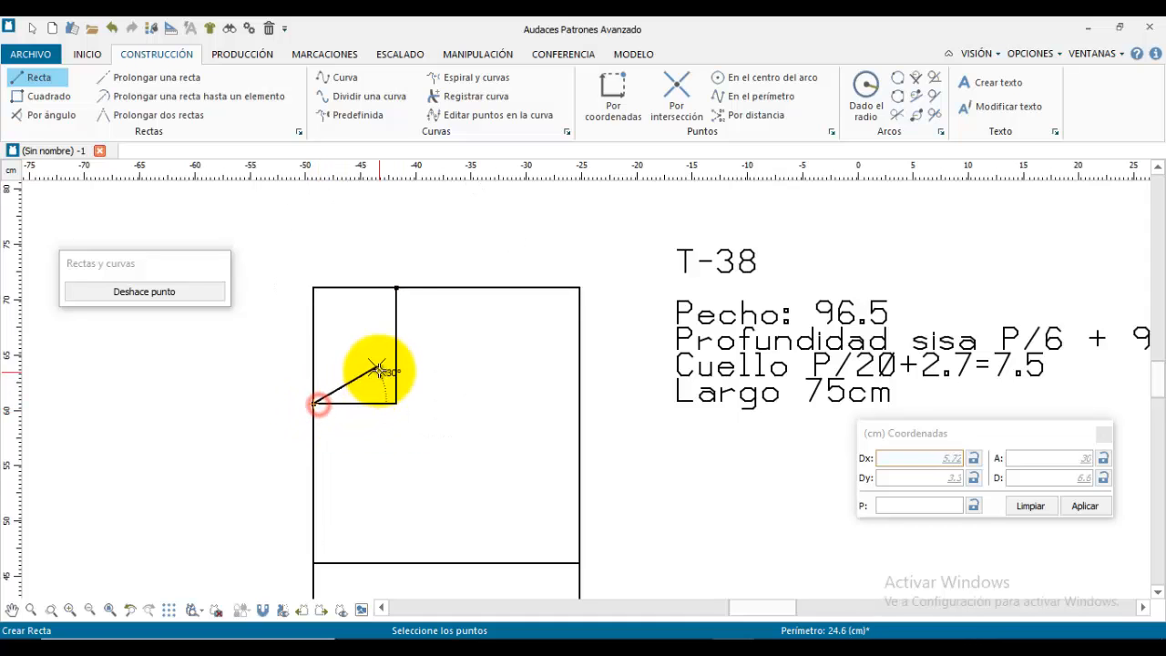
right_click(479, 368)
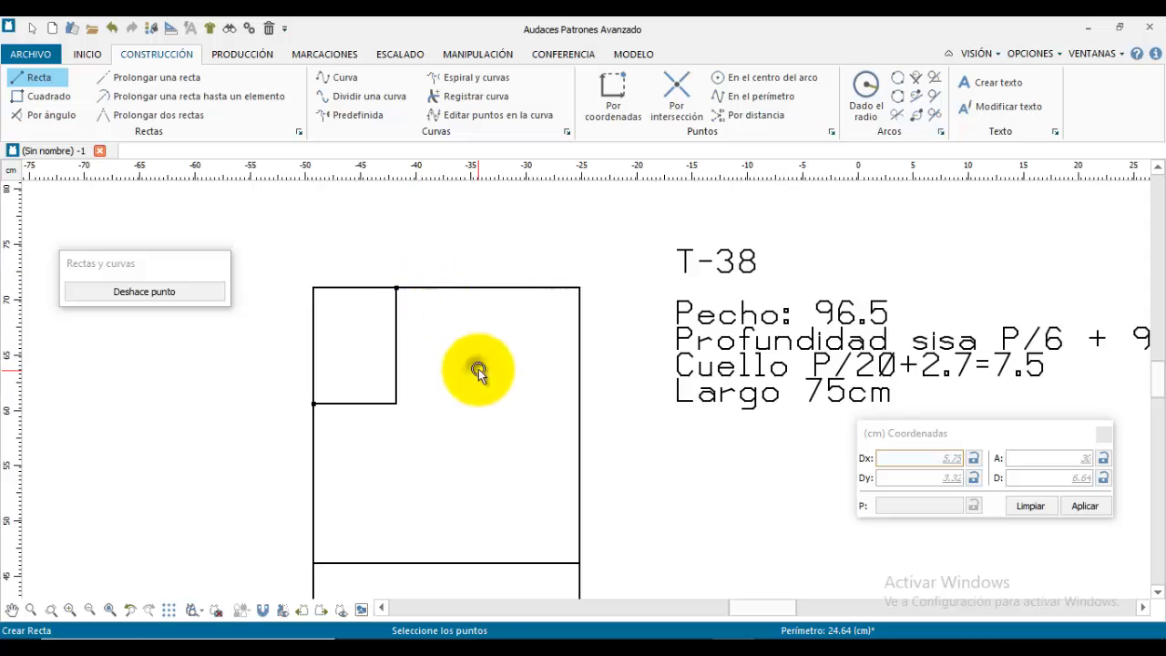
Step: Draw the neckline curve from the neck-width point through one intermediate point inside the guide corner to the neck-depth point
click(326, 78)
click(397, 288)
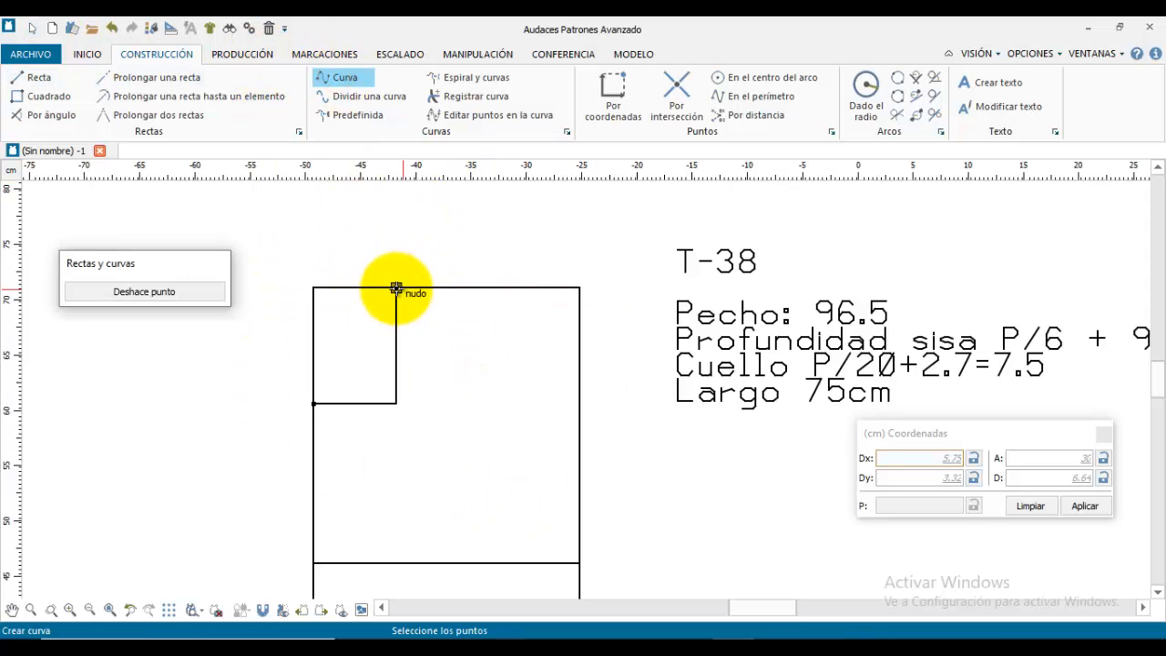
click(370, 381)
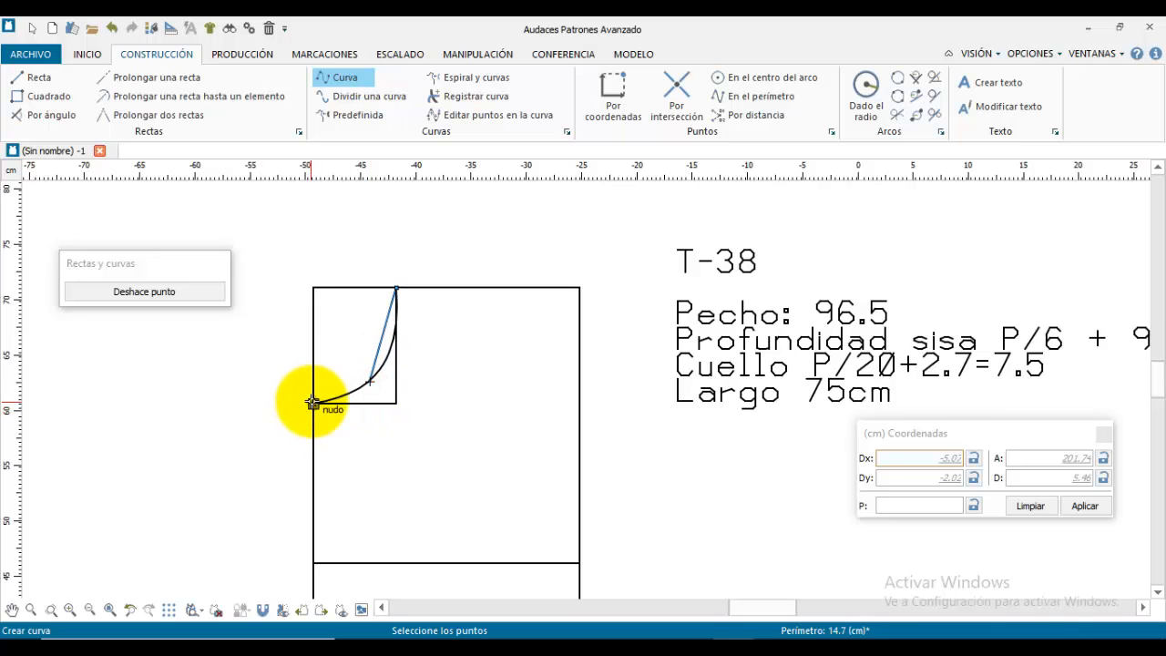
click(314, 401)
Step: Modify the neckline curve by shifting its upper control point about 0.23 cm horizontally inward, inside the vertical guide line
scroll(395, 347, up, 5)
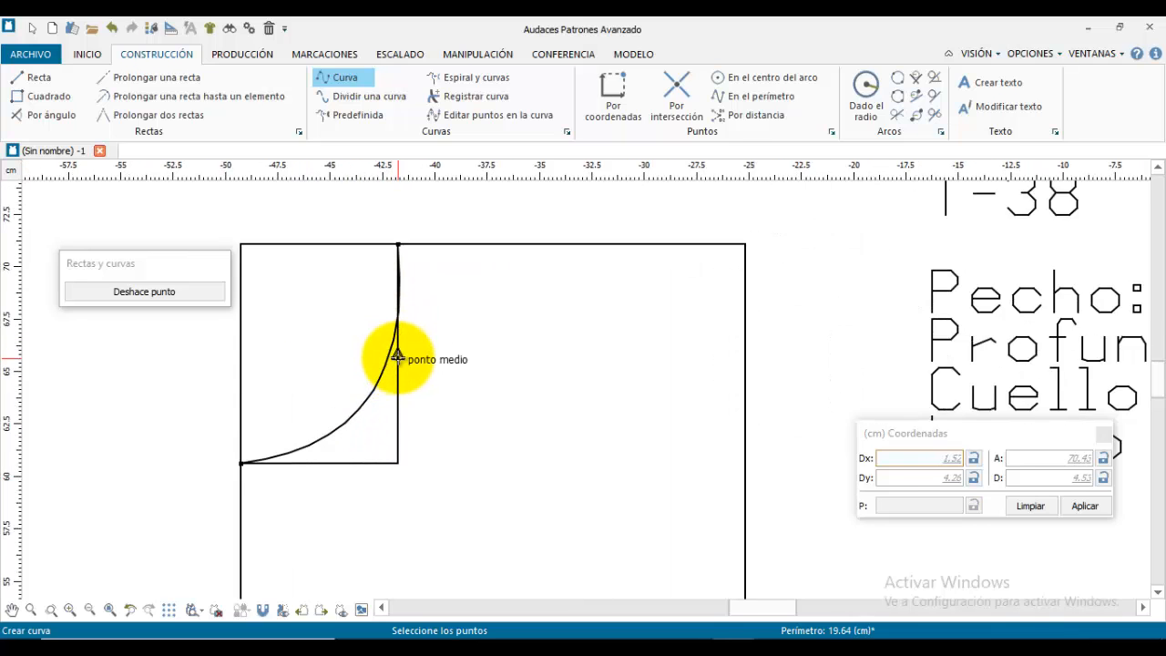
middle_drag(408, 360, 466, 393)
scroll(481, 271, up, 3)
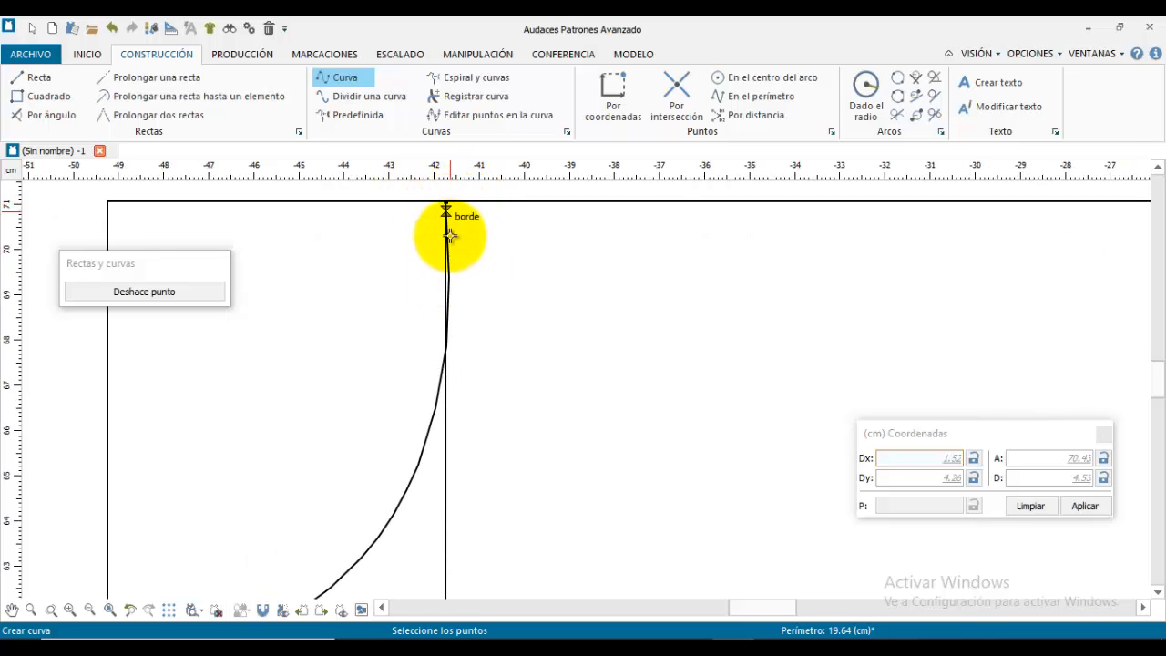
middle_drag(447, 411, 541, 177)
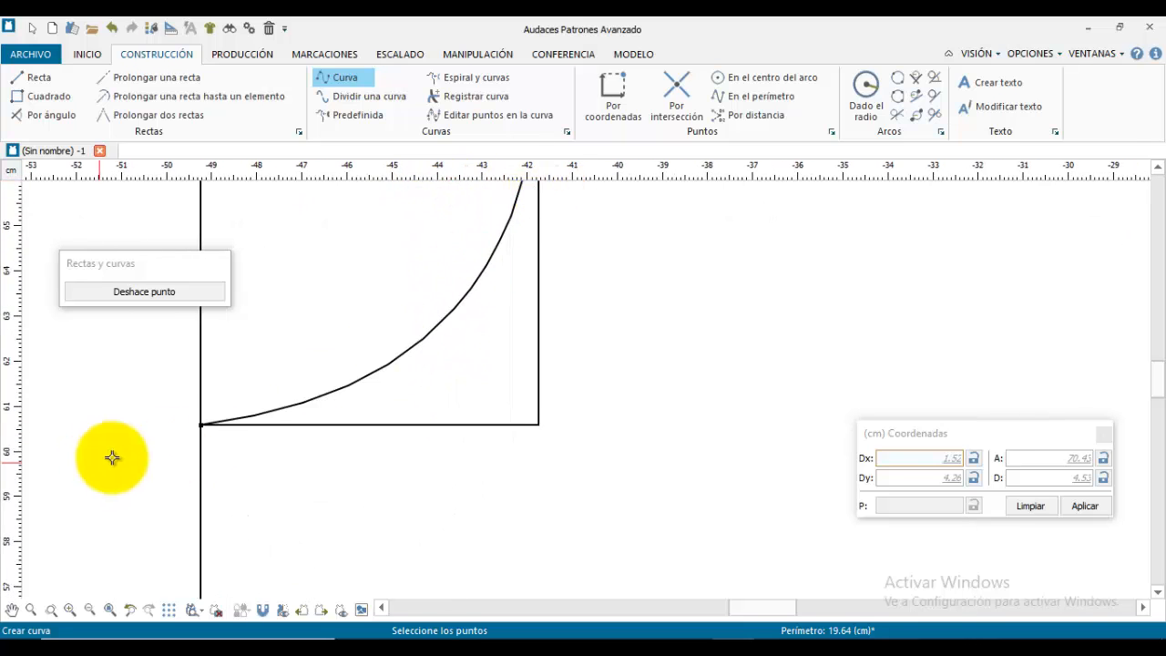
middle_drag(436, 260, 365, 479)
middle_drag(435, 319, 392, 407)
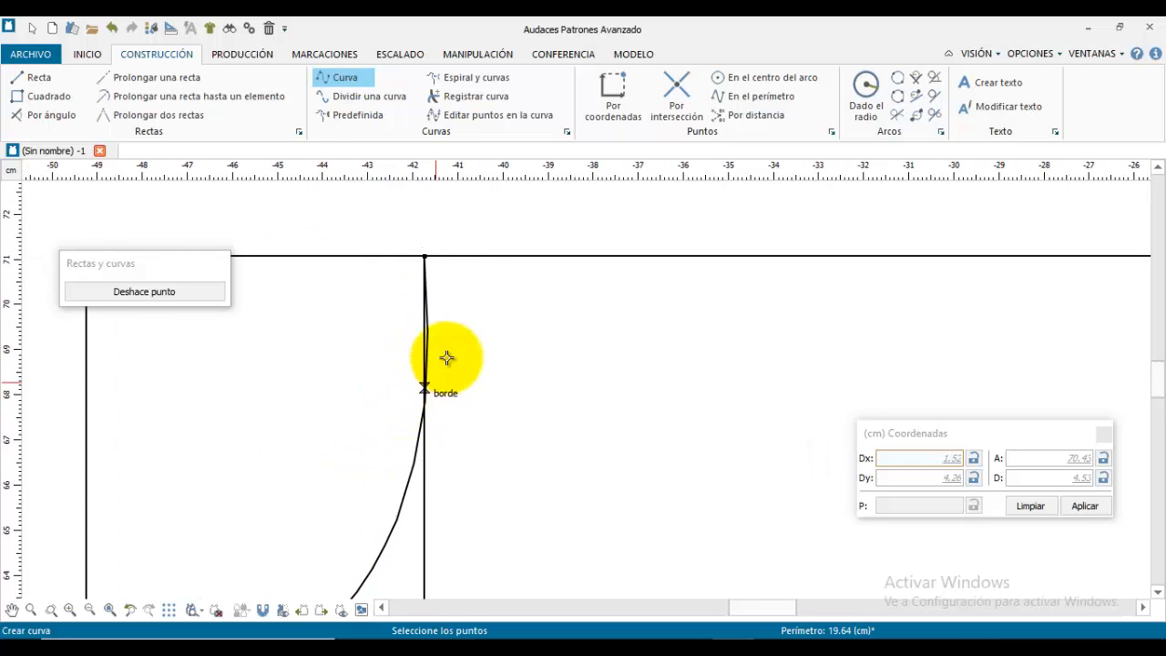
scroll(433, 310, up, 2)
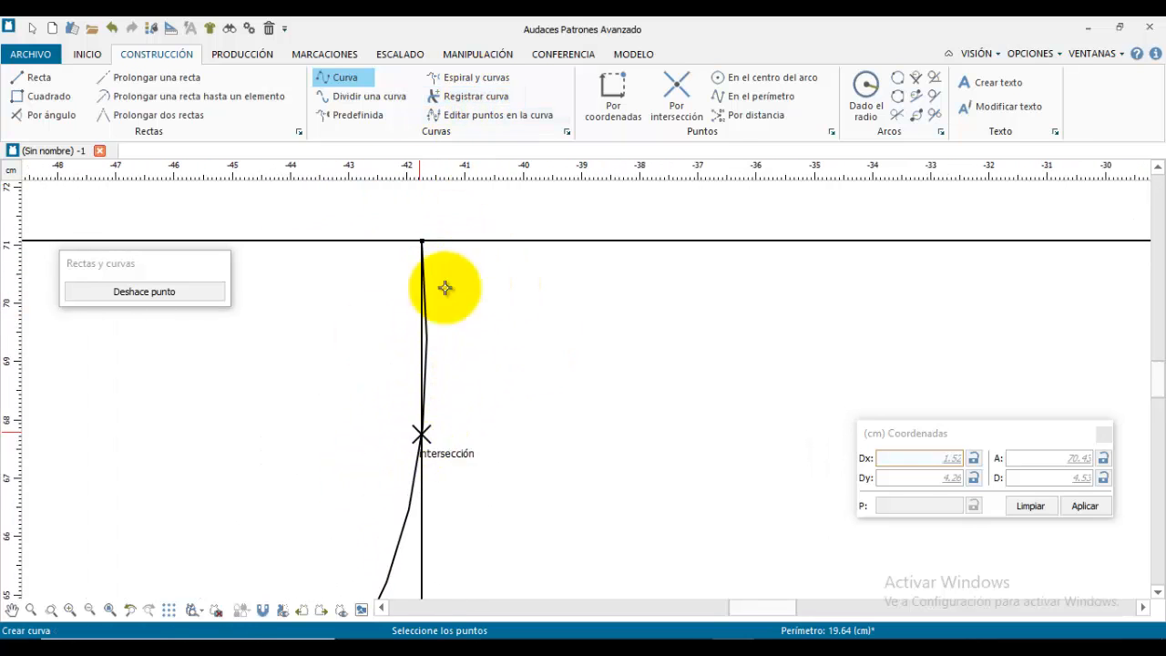
click(478, 57)
click(31, 92)
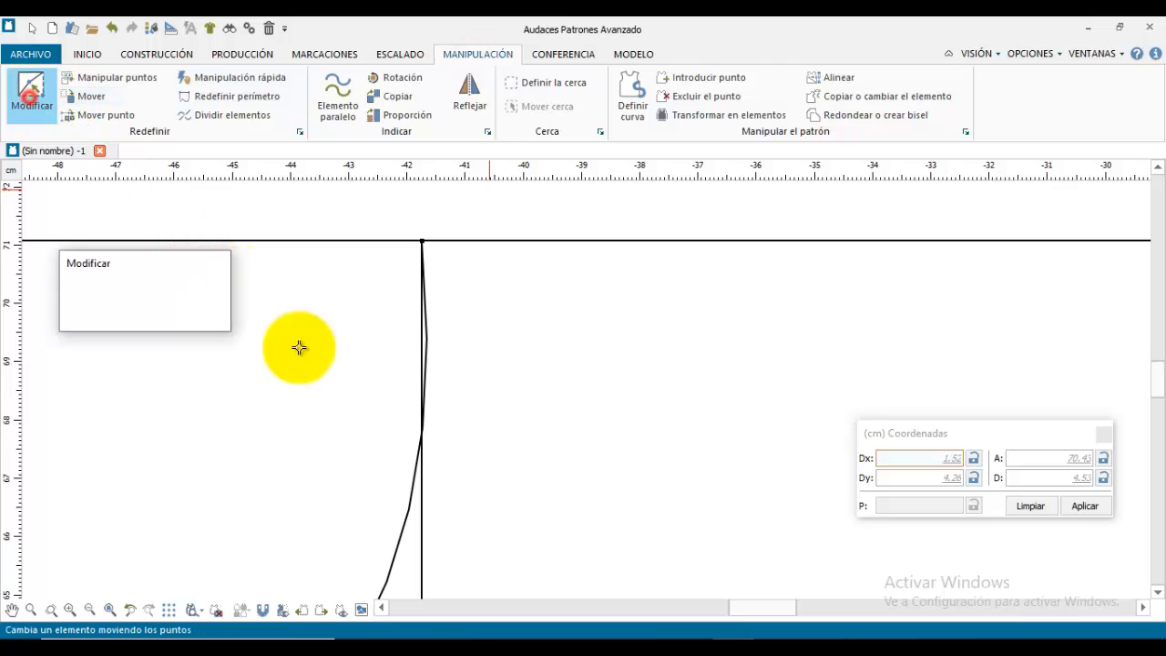
click(429, 388)
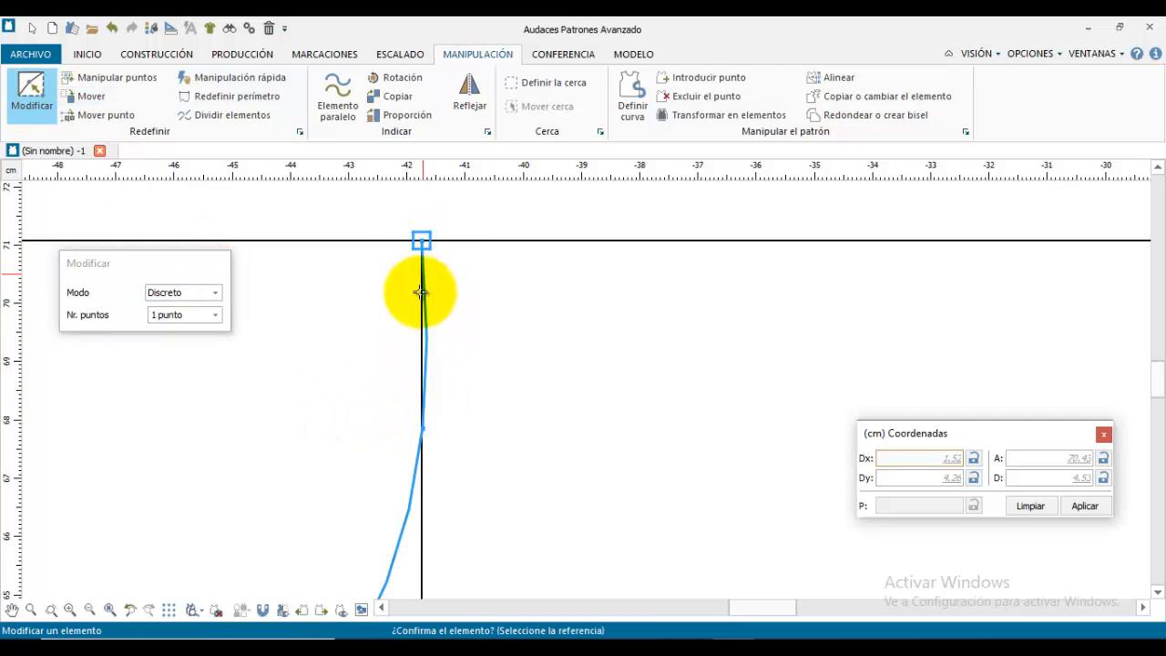
click(421, 425)
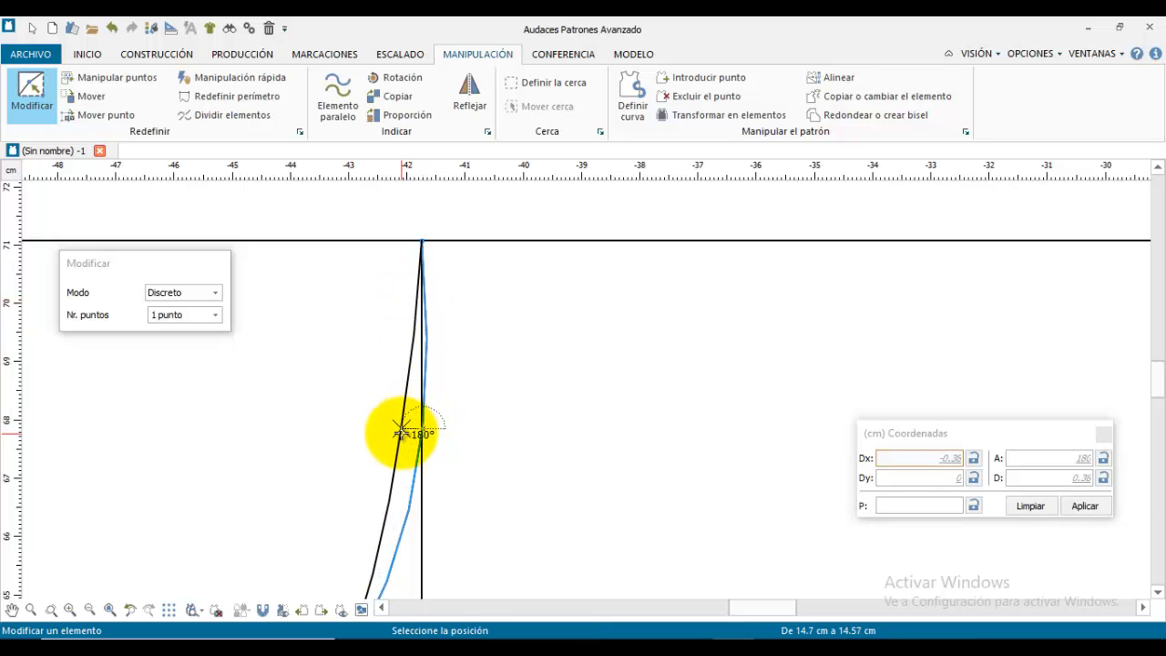
click(410, 434)
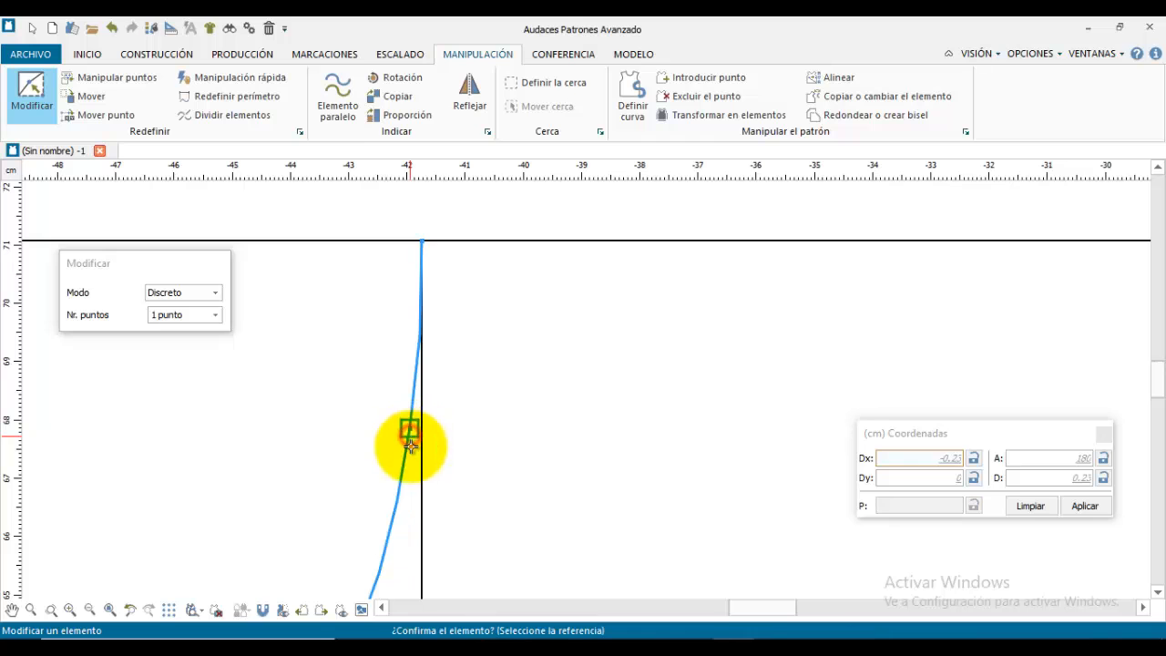
Step: Shift the neckline curve's lower control point slightly straight down to flatten the curve near the centre line, and finish modifying
scroll(507, 338, down, 2)
scroll(492, 365, down, 1)
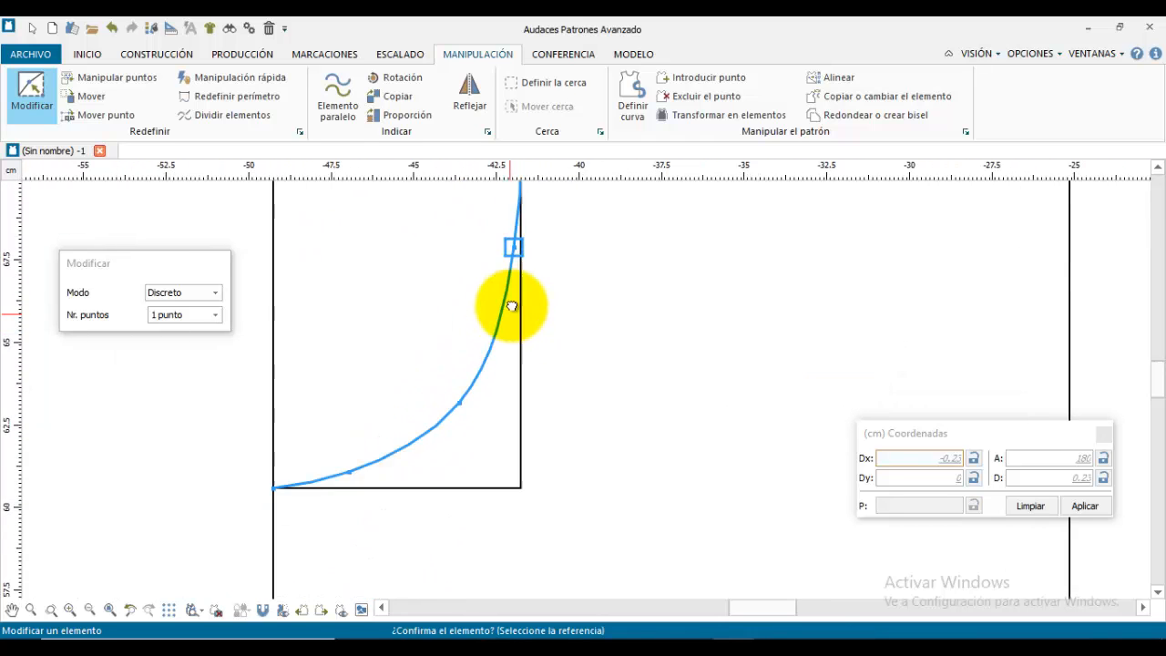
scroll(355, 474, up, 3)
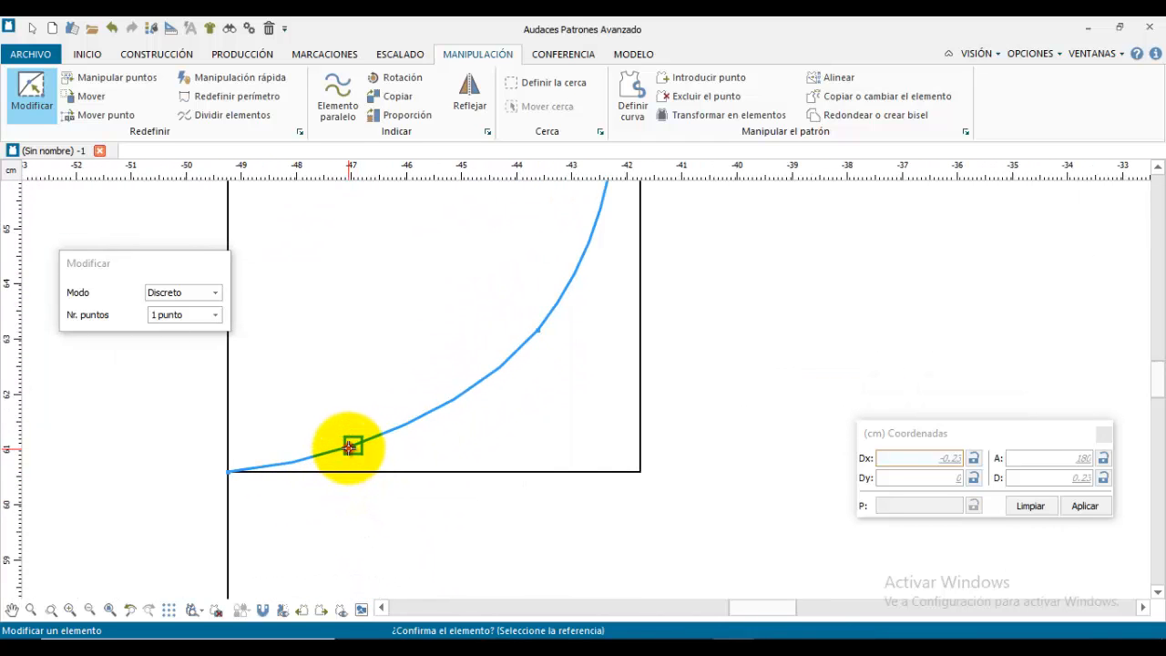
click(350, 446)
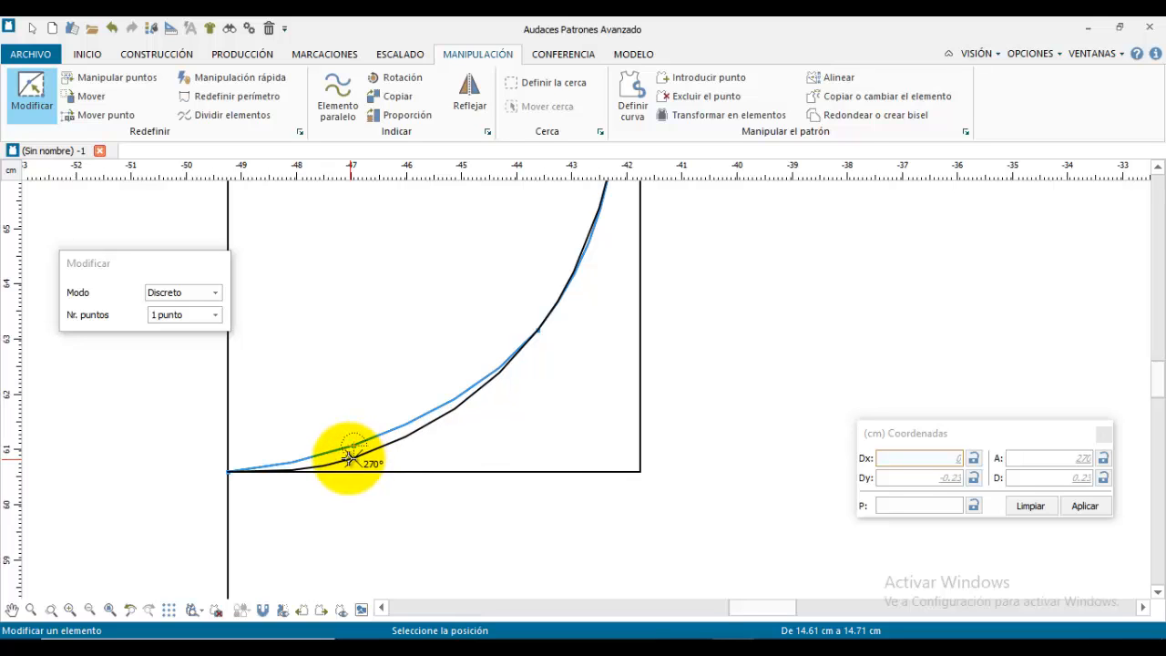
click(348, 456)
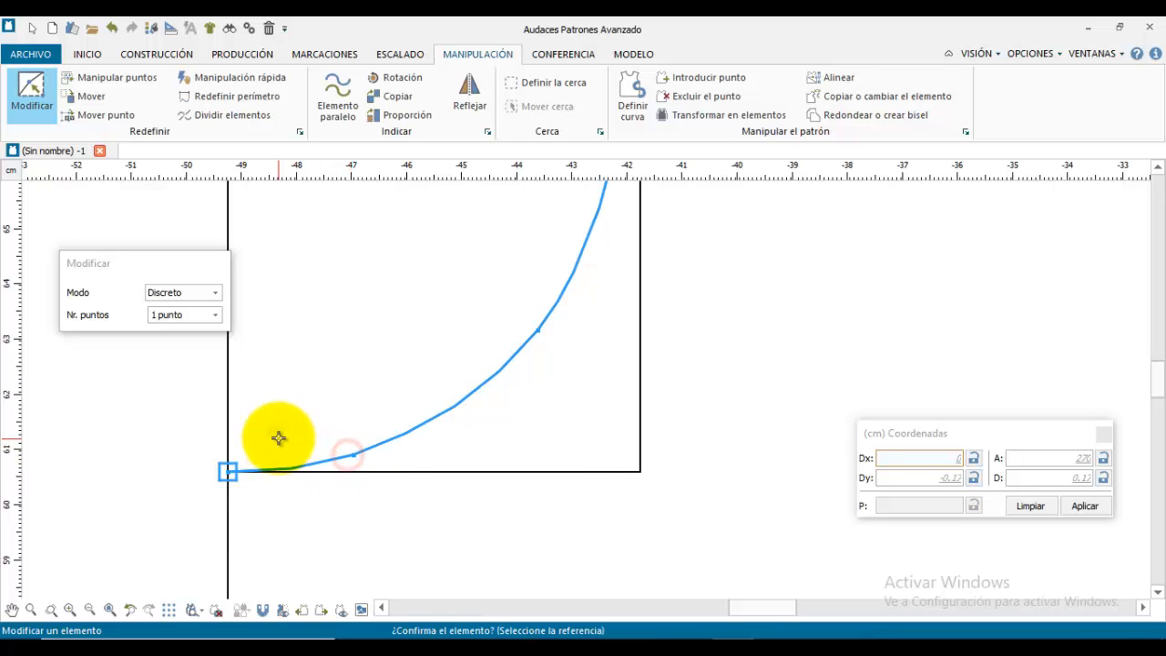
right_click(277, 436)
scroll(255, 471, down, 4)
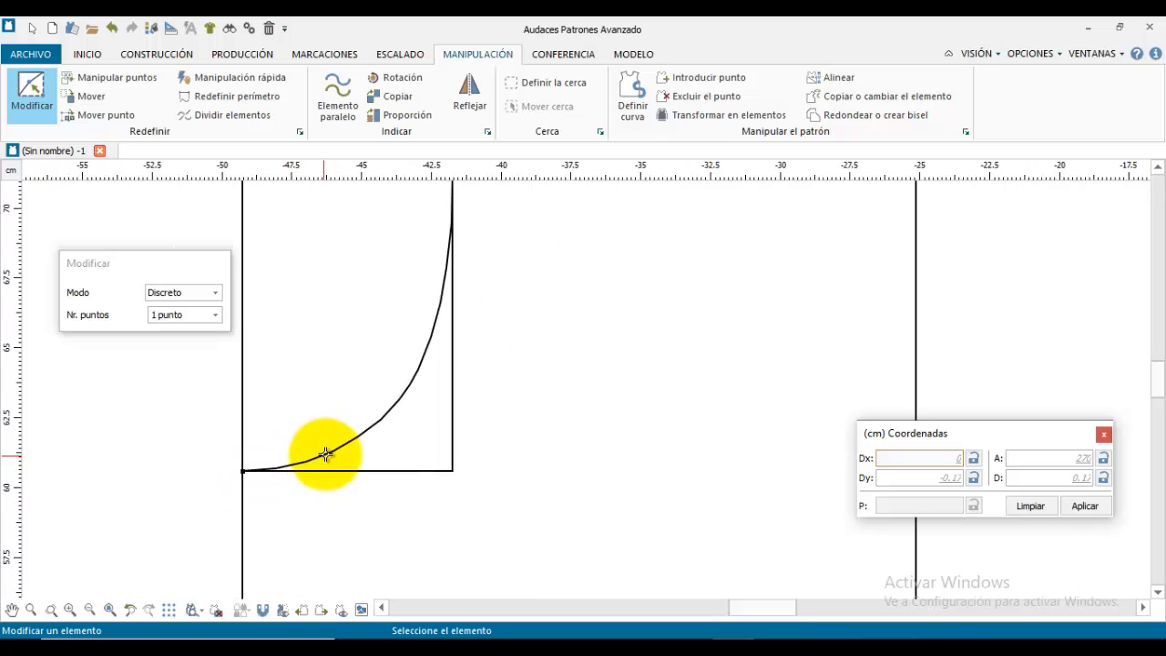
scroll(326, 455, up, 2)
scroll(430, 384, down, 3)
scroll(483, 364, down, 3)
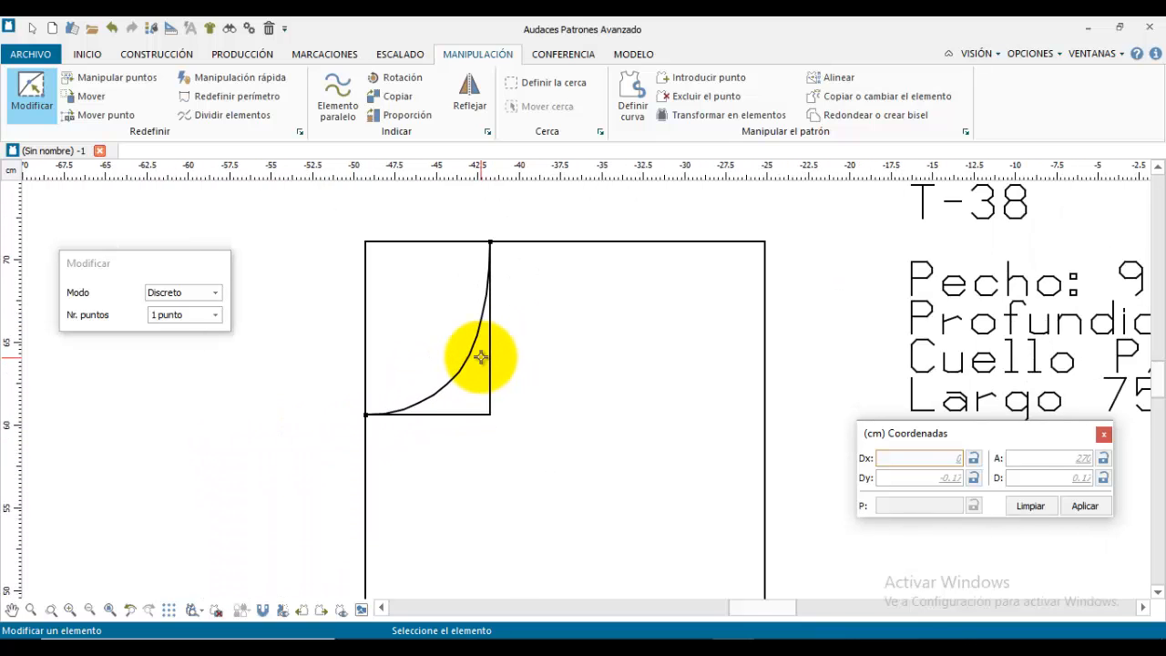
right_click(524, 369)
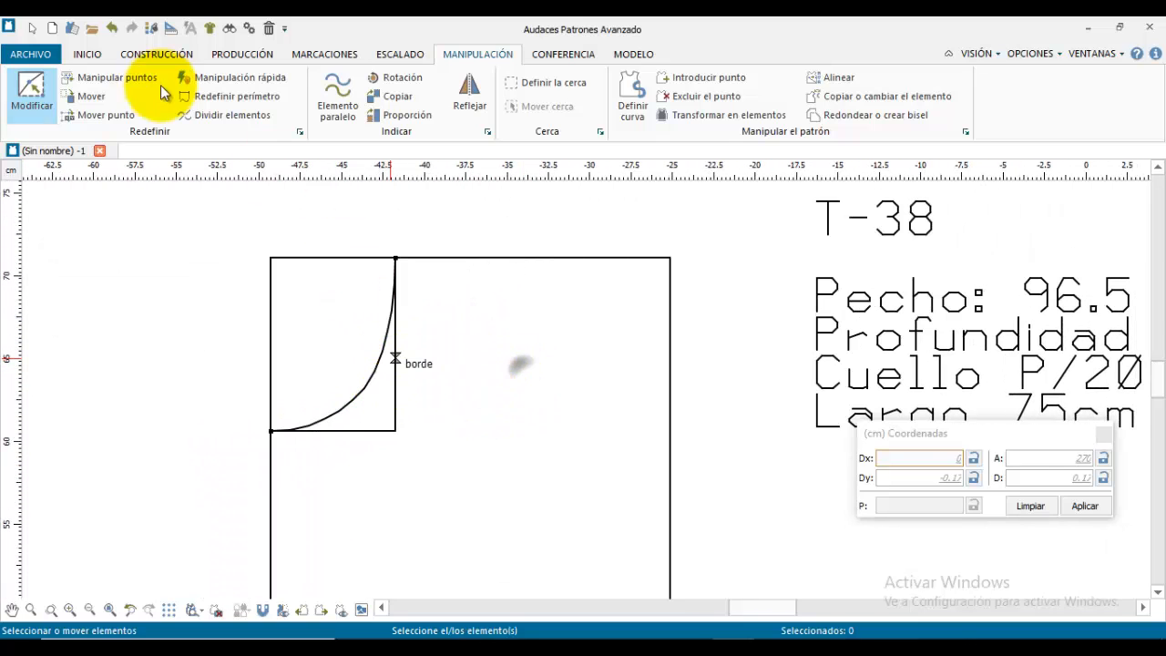
Step: Set the current drawing colour to the basic dark red (170, 0, 0)
click(88, 53)
click(32, 84)
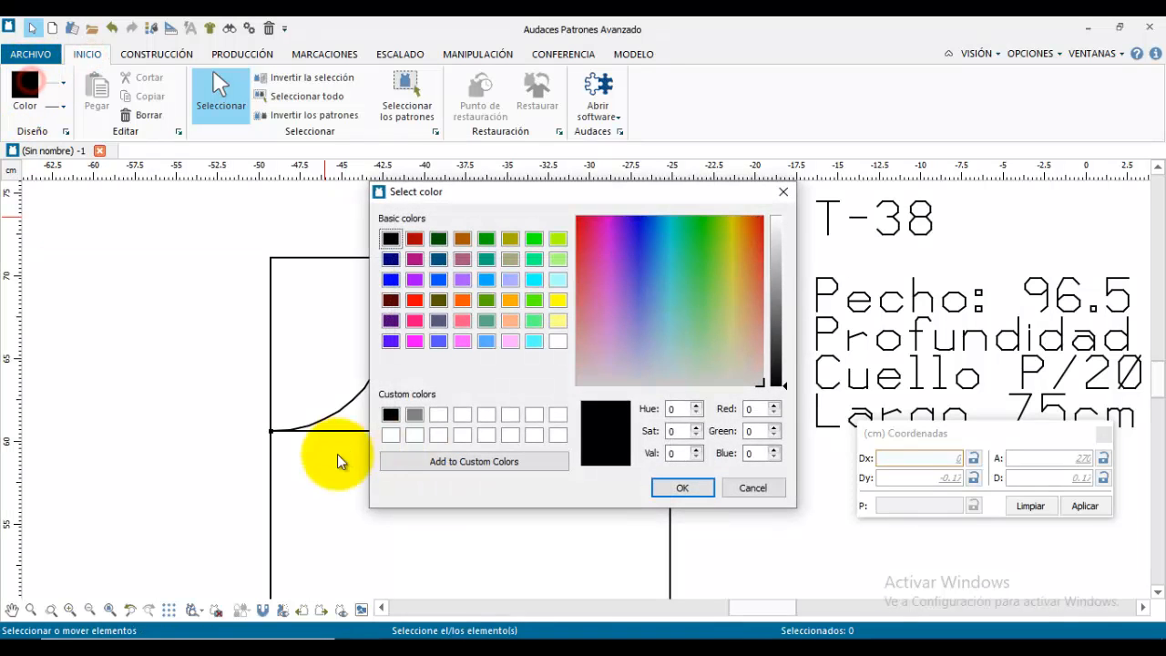
drag(593, 201, 780, 204)
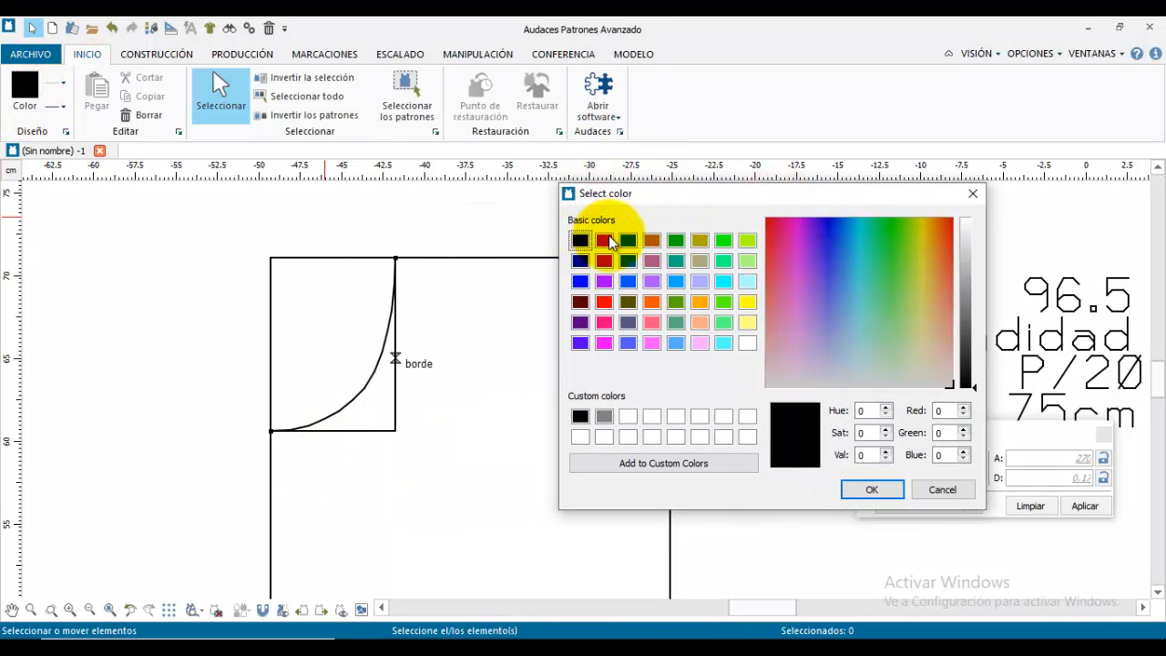
click(604, 241)
click(374, 369)
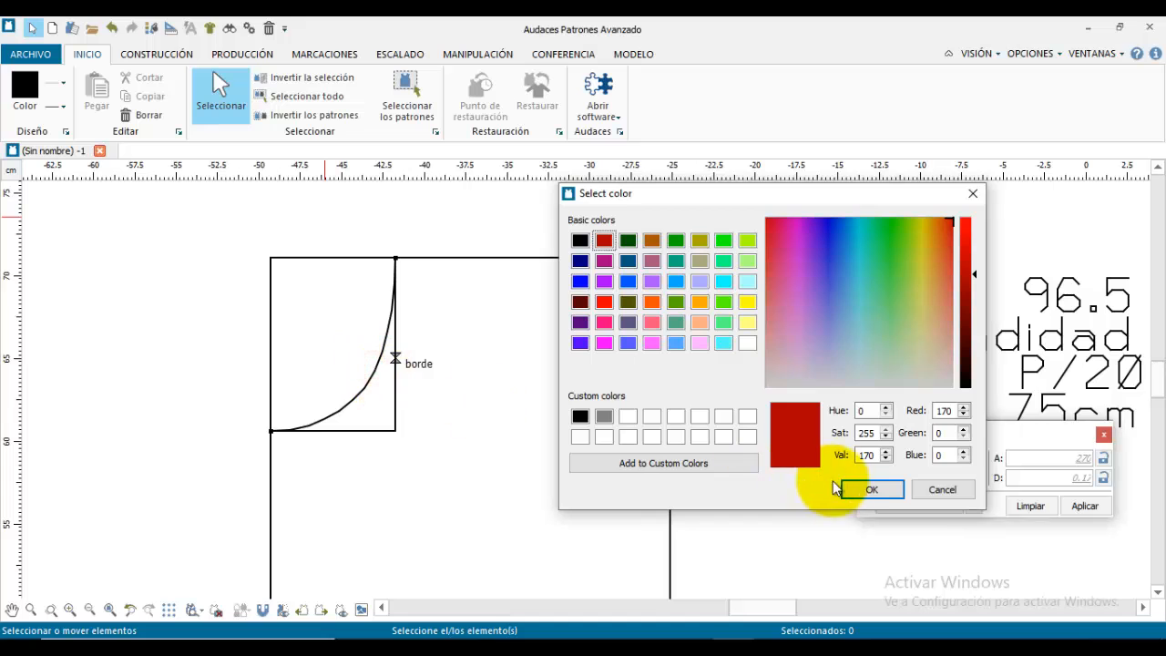
click(869, 488)
Step: Apply the dark red colour to the neckline curve and deselect it
click(364, 392)
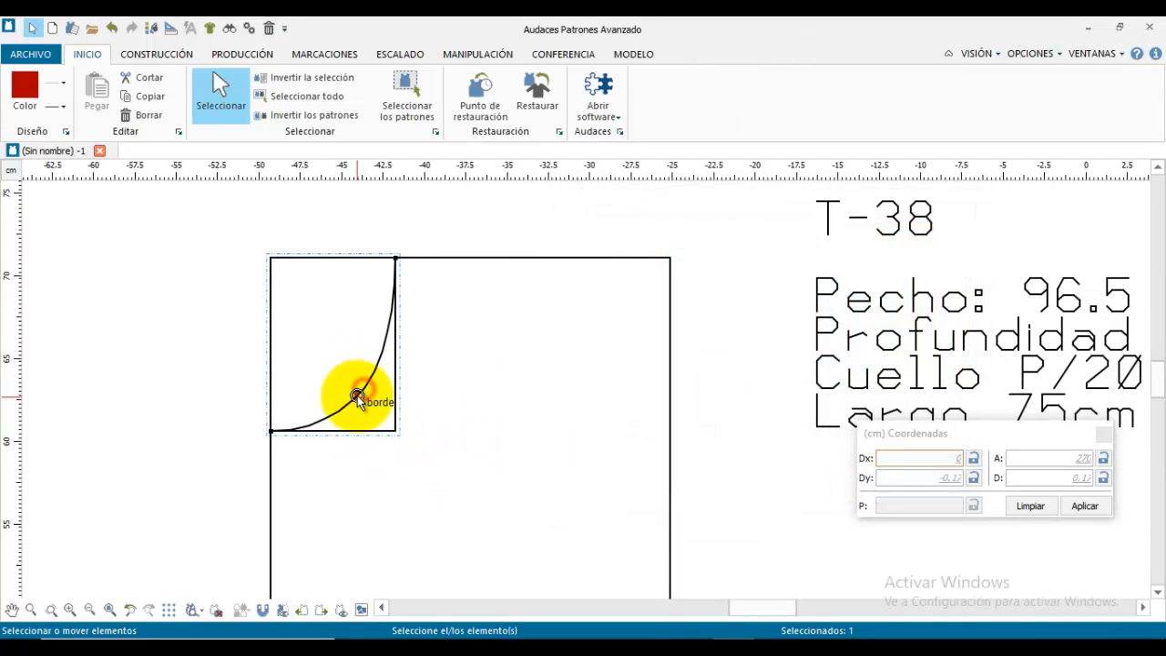
right_click(352, 371)
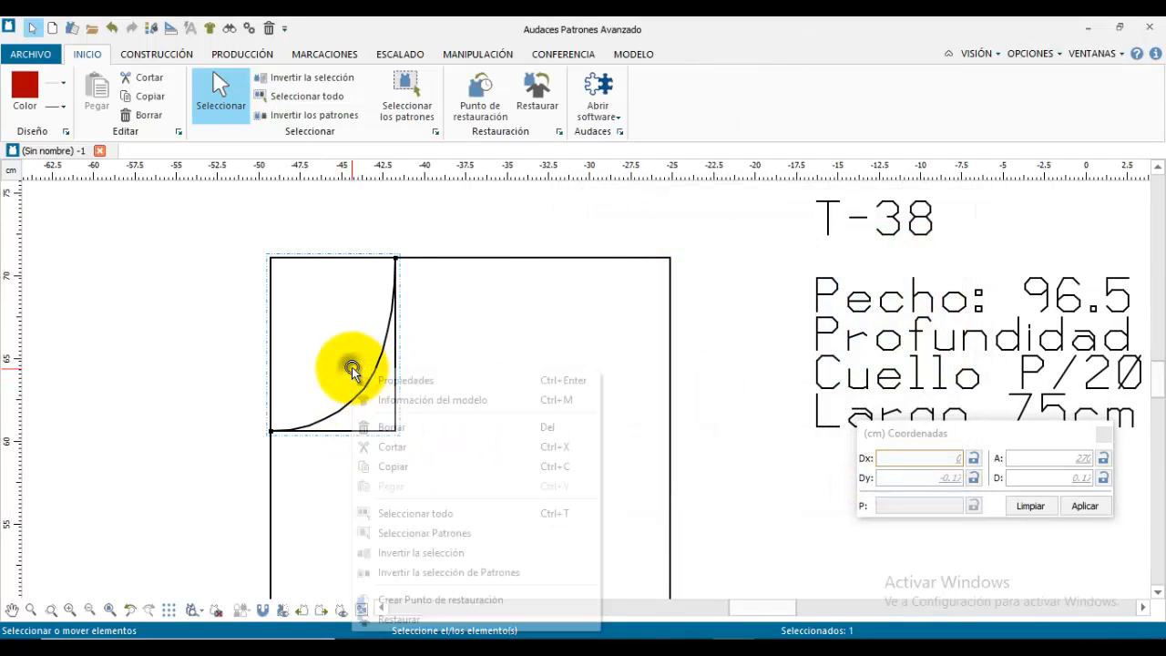
click(481, 330)
click(365, 390)
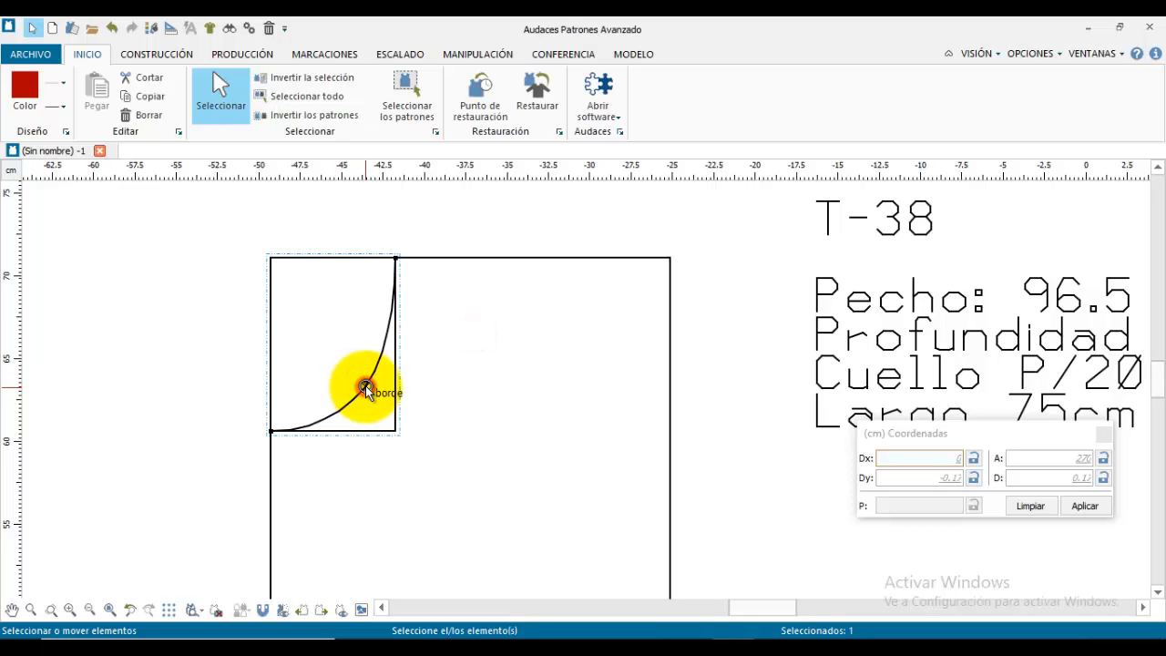
click(27, 87)
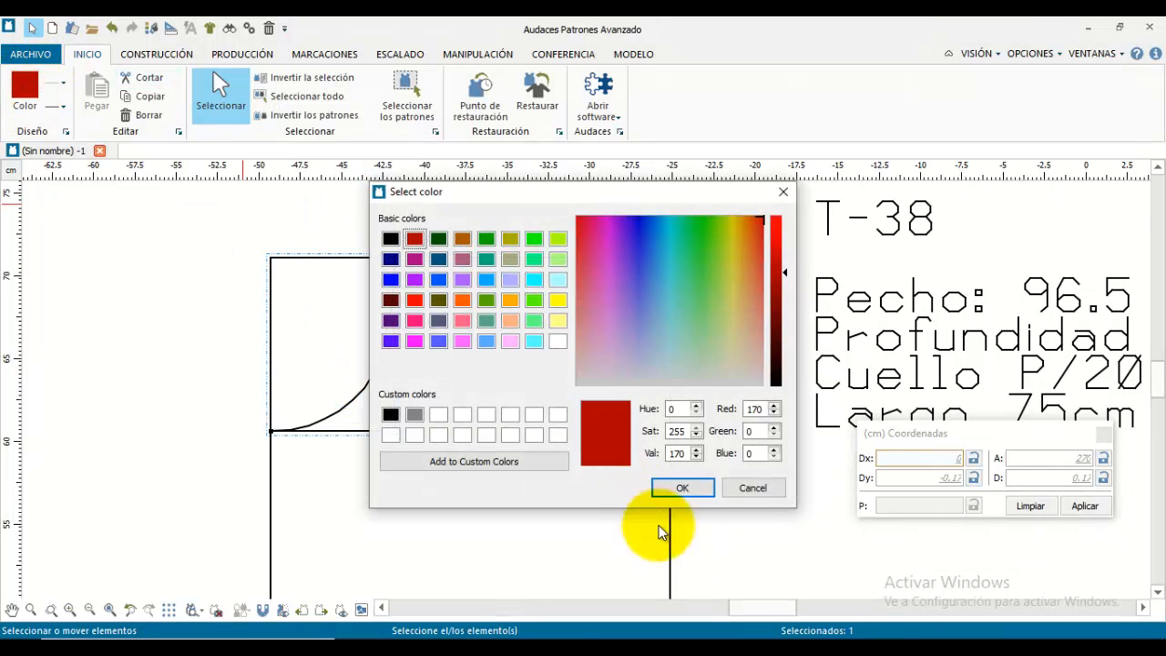
click(680, 484)
click(524, 399)
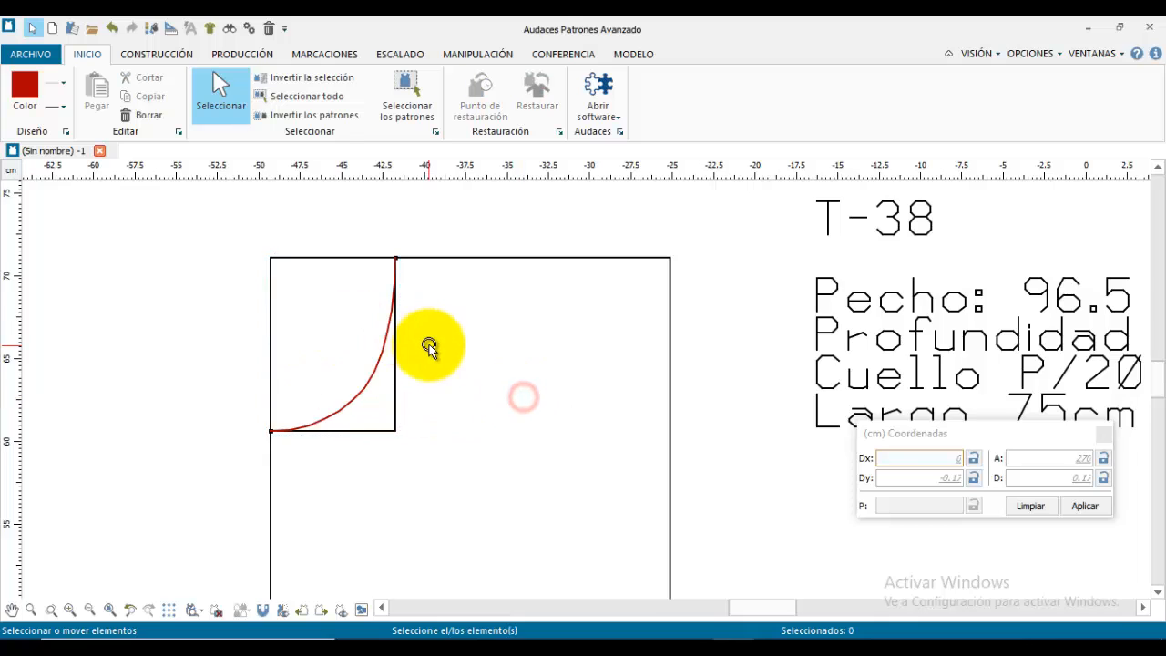
Step: Set the current drawing colour back to black with nothing selected
scroll(429, 341, up, 2)
scroll(429, 340, down, 3)
scroll(429, 347, down, 4)
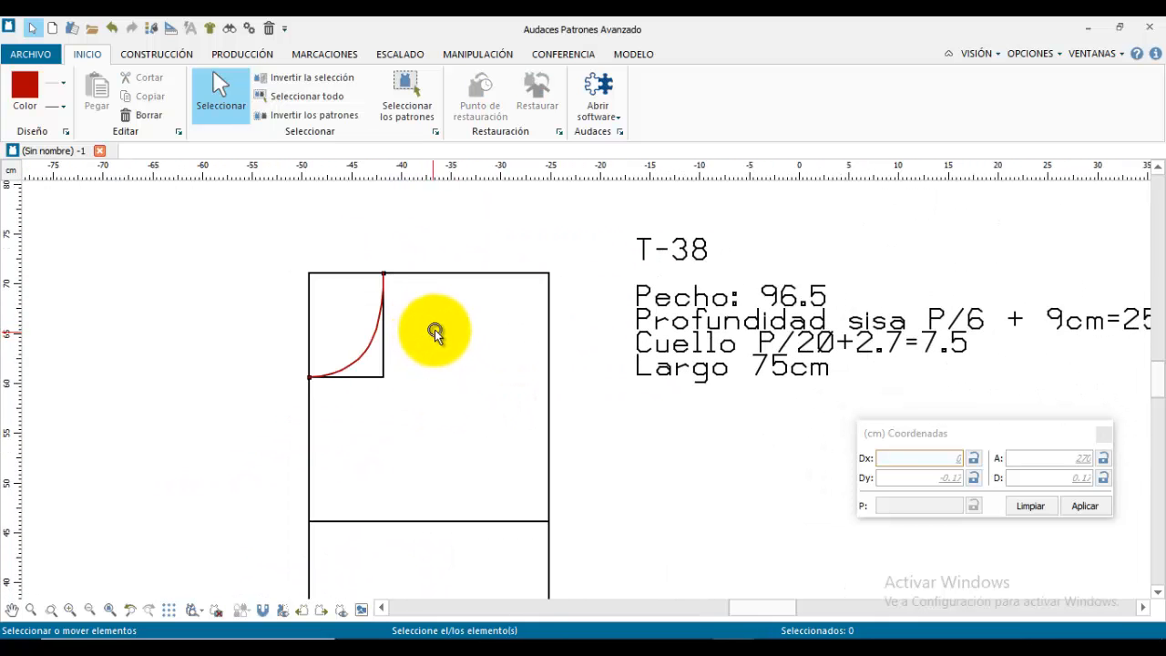
scroll(434, 319, up, 1)
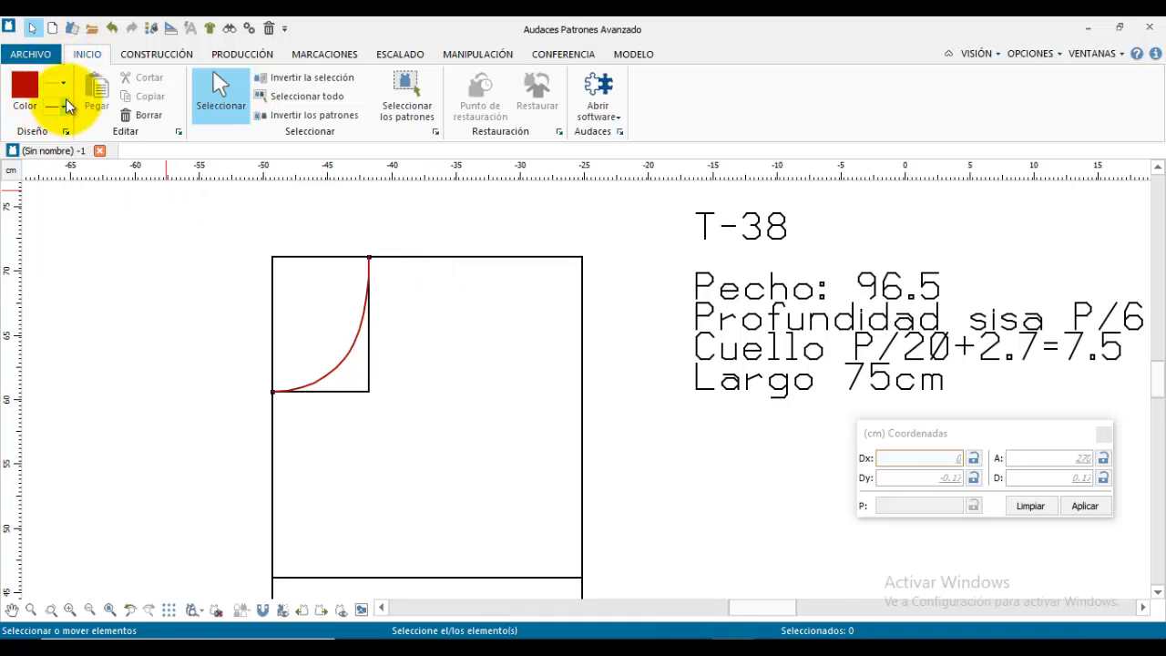
click(25, 95)
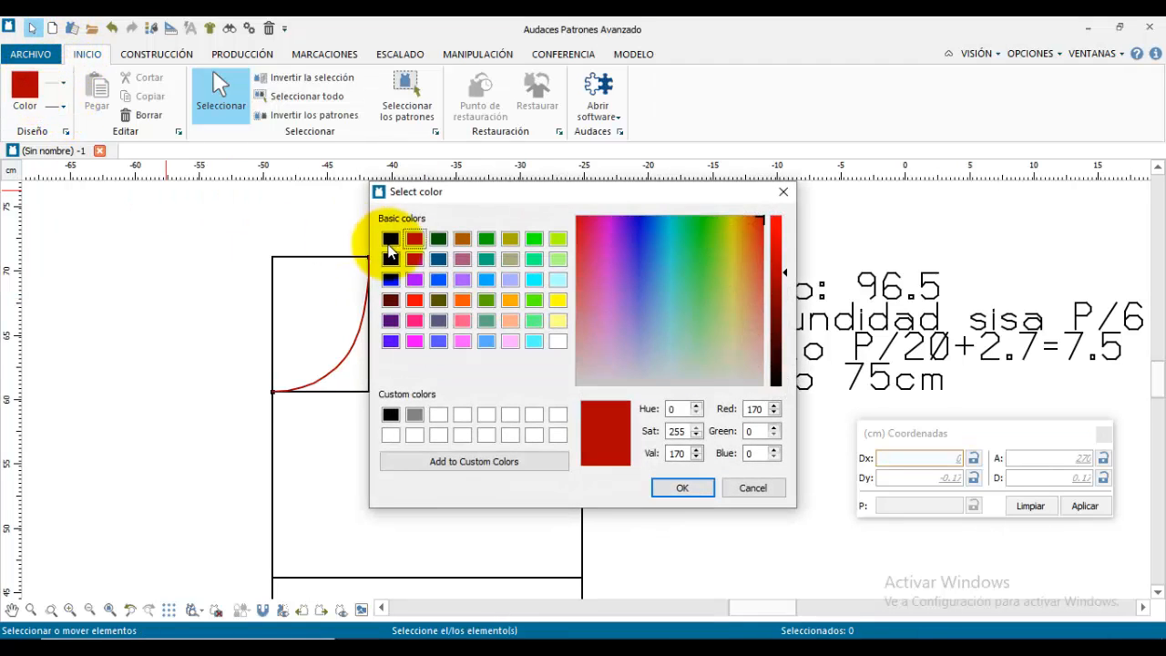
click(390, 240)
click(682, 487)
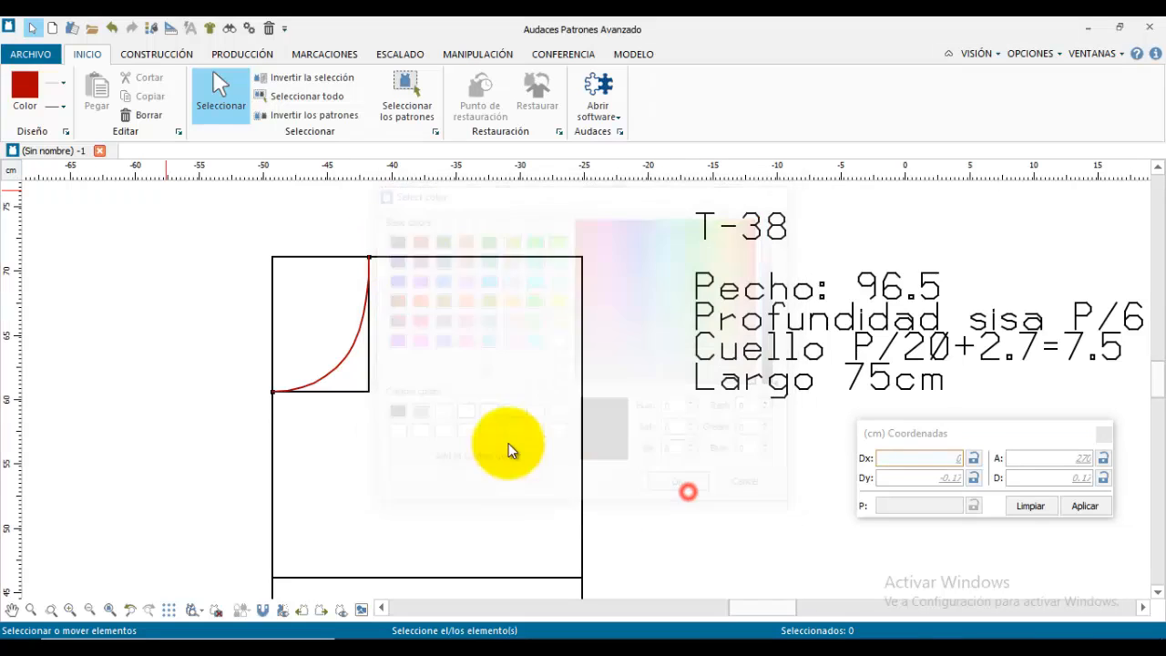
Step: Draw a dashed shoulder line 16 cm long from the neckline curve's upper end, dropping 1.5 cm towards the armhole side
click(63, 86)
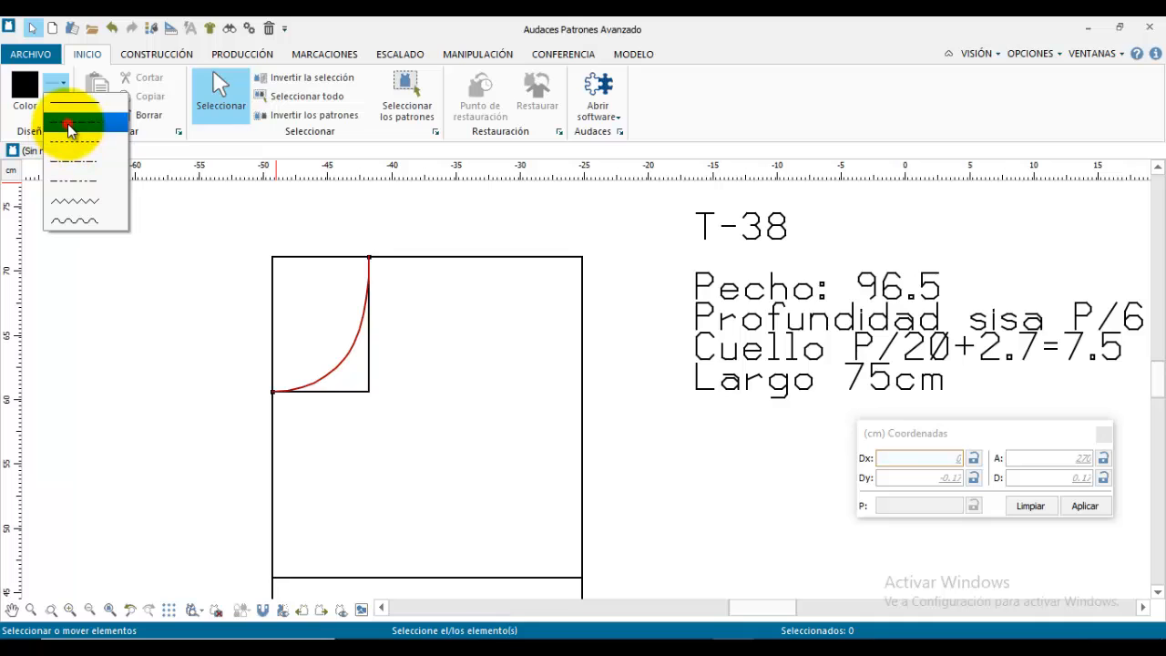
click(69, 125)
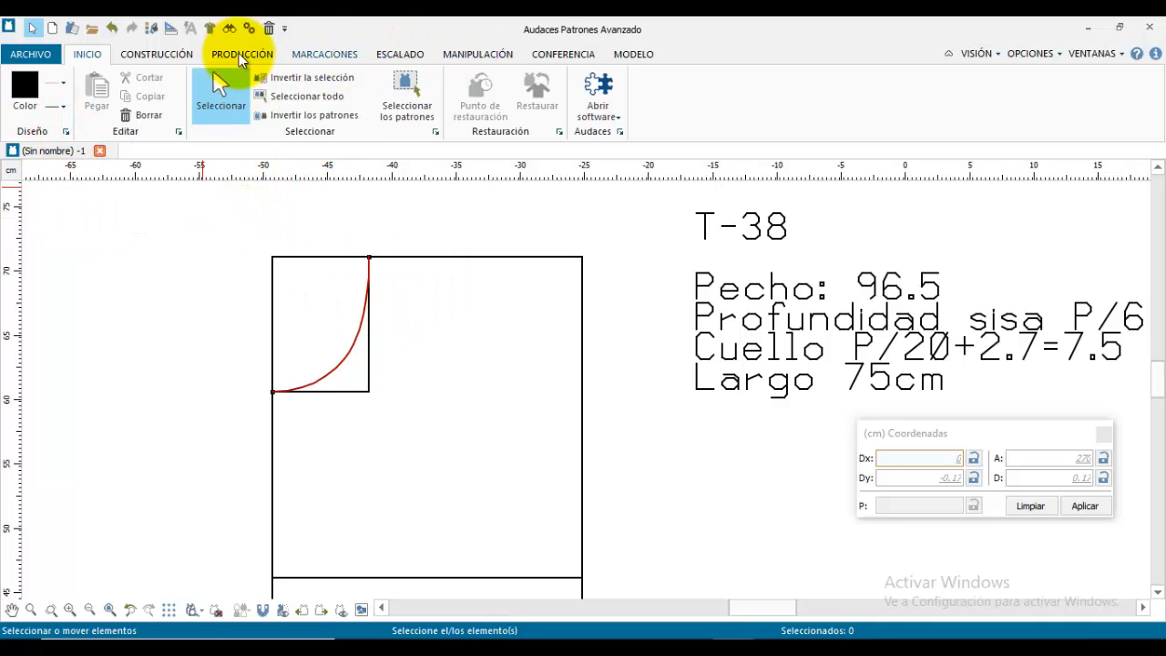
click(157, 54)
click(37, 77)
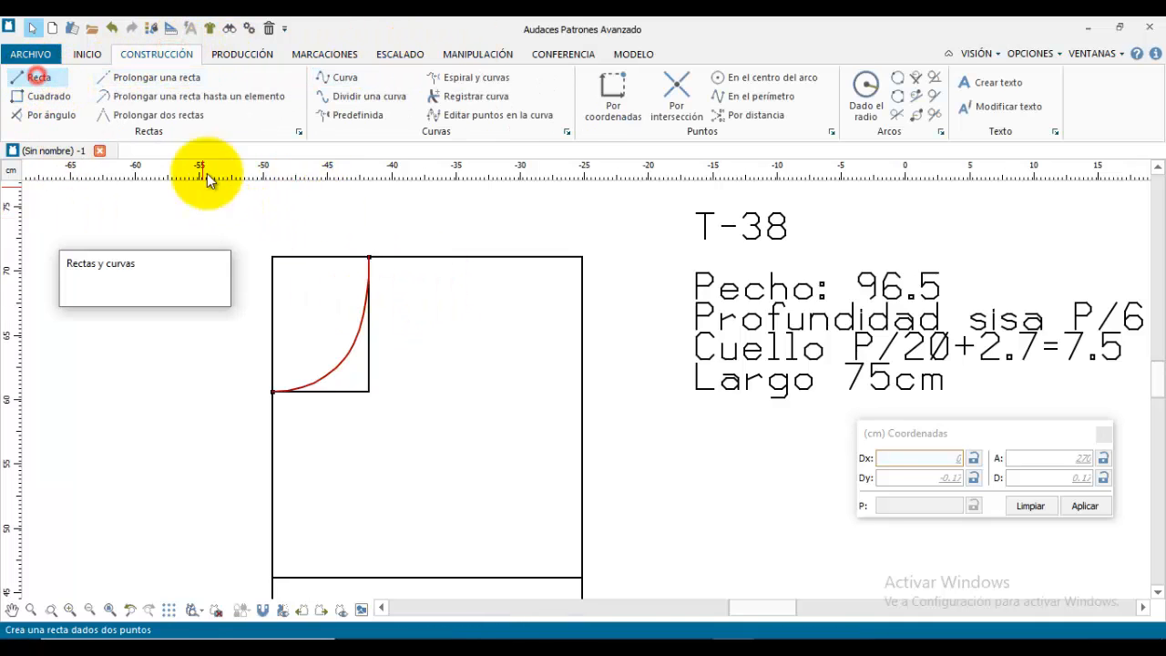
click(369, 259)
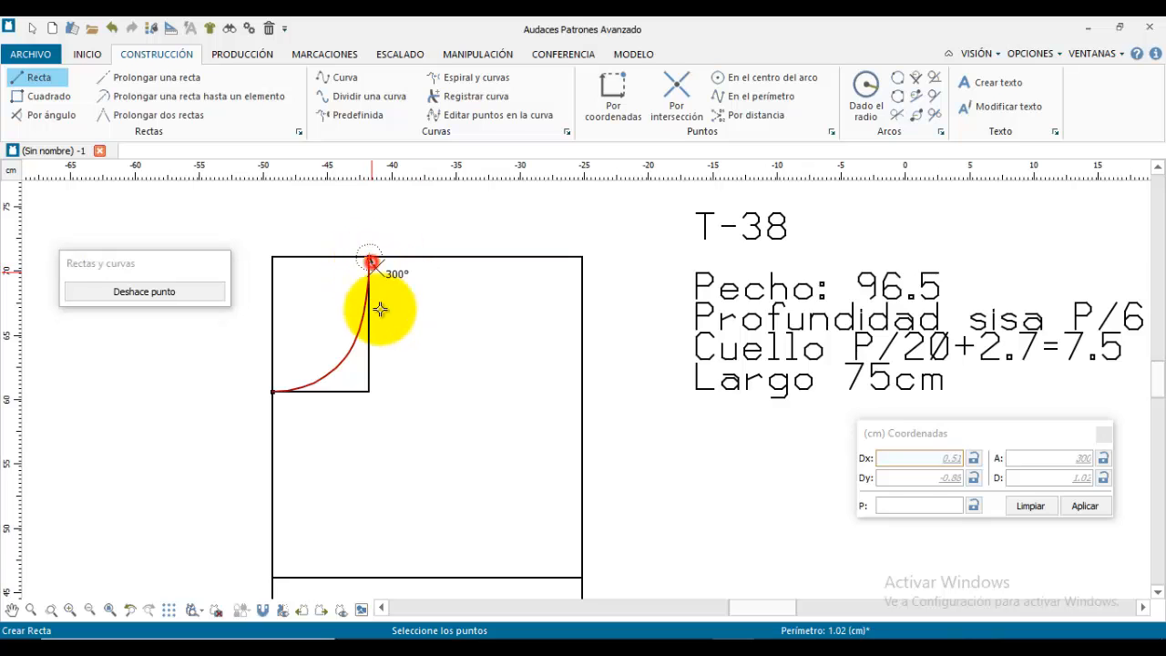
drag(958, 436, 618, 334)
click(691, 377)
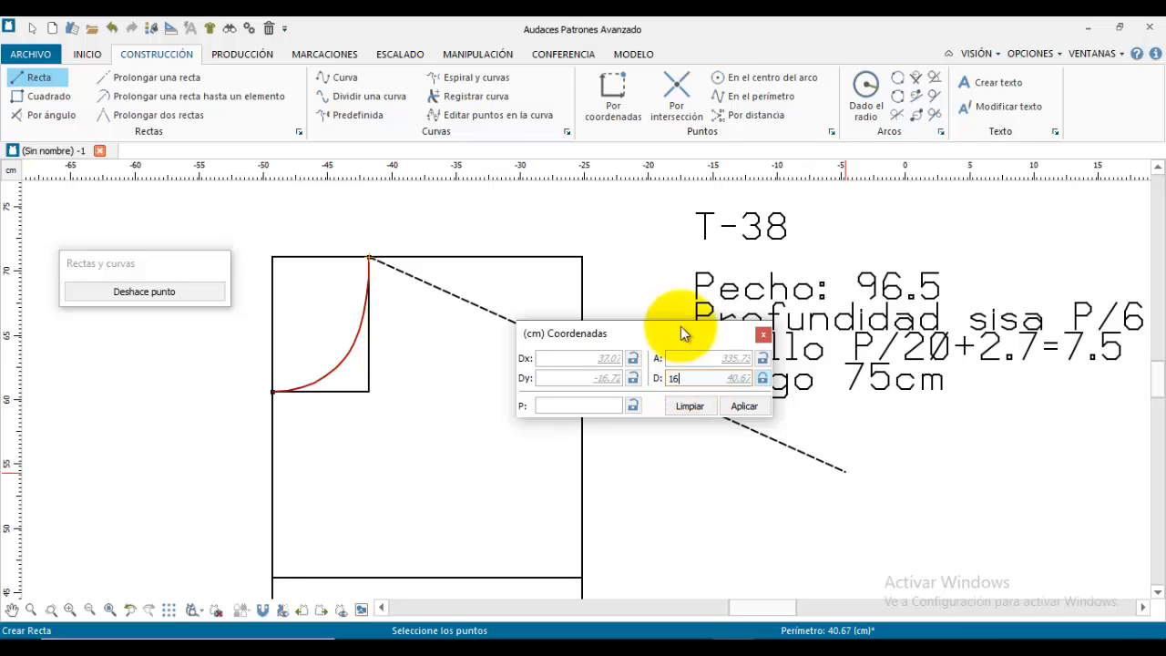
click(691, 359)
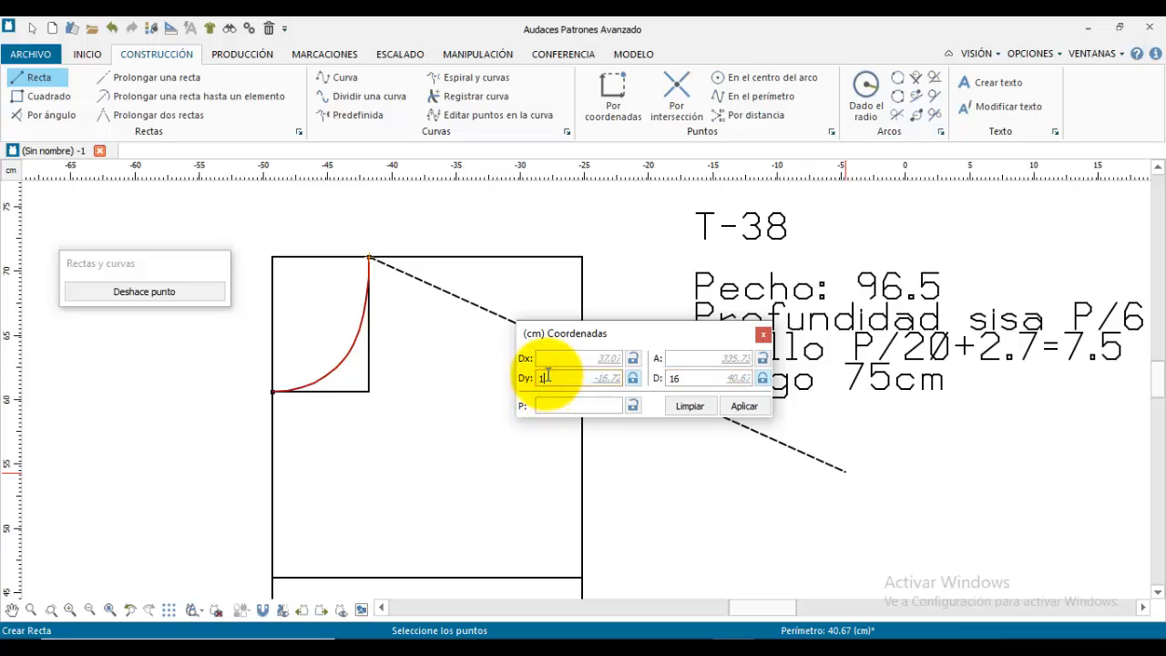
click(547, 377)
text(1.5)
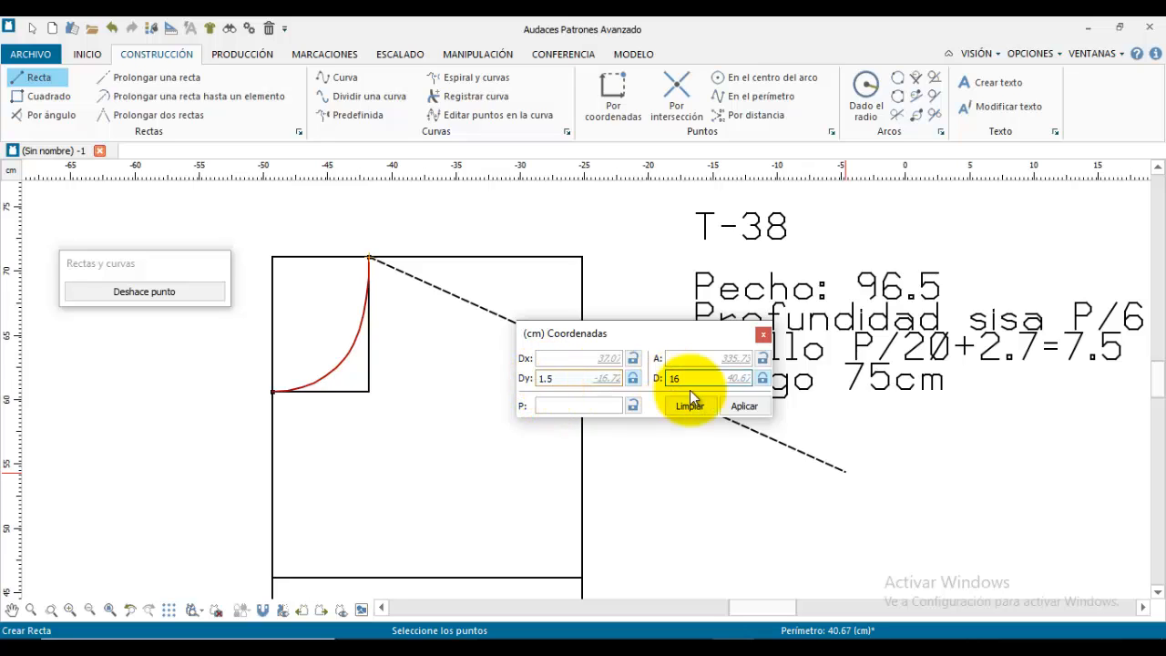
click(746, 408)
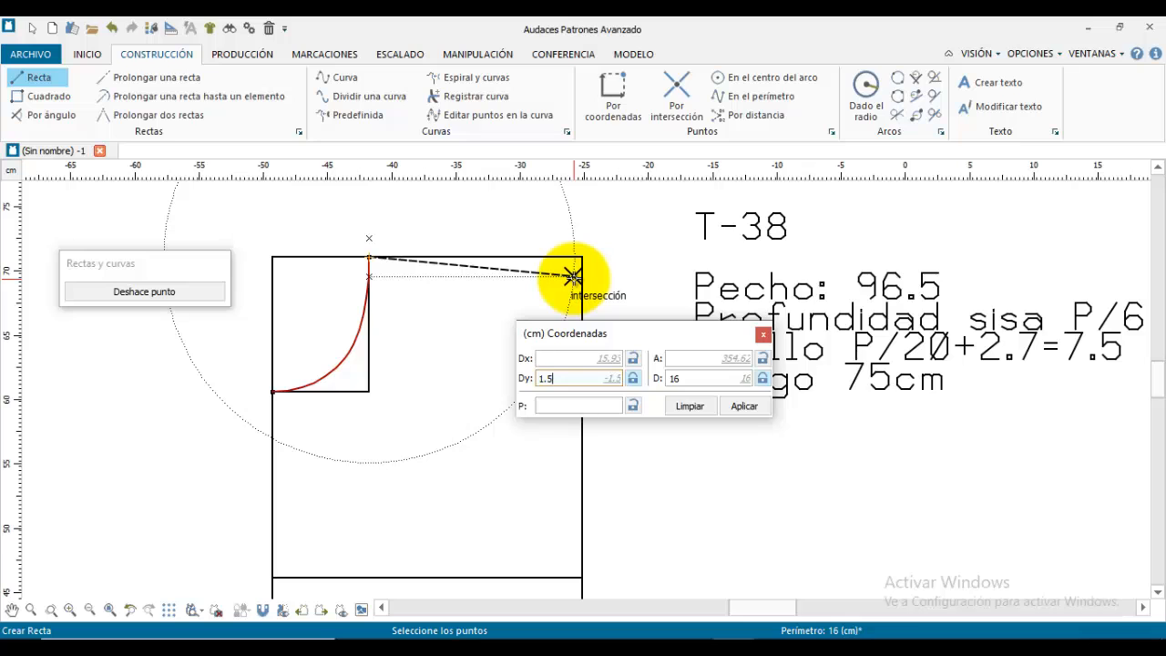
click(571, 276)
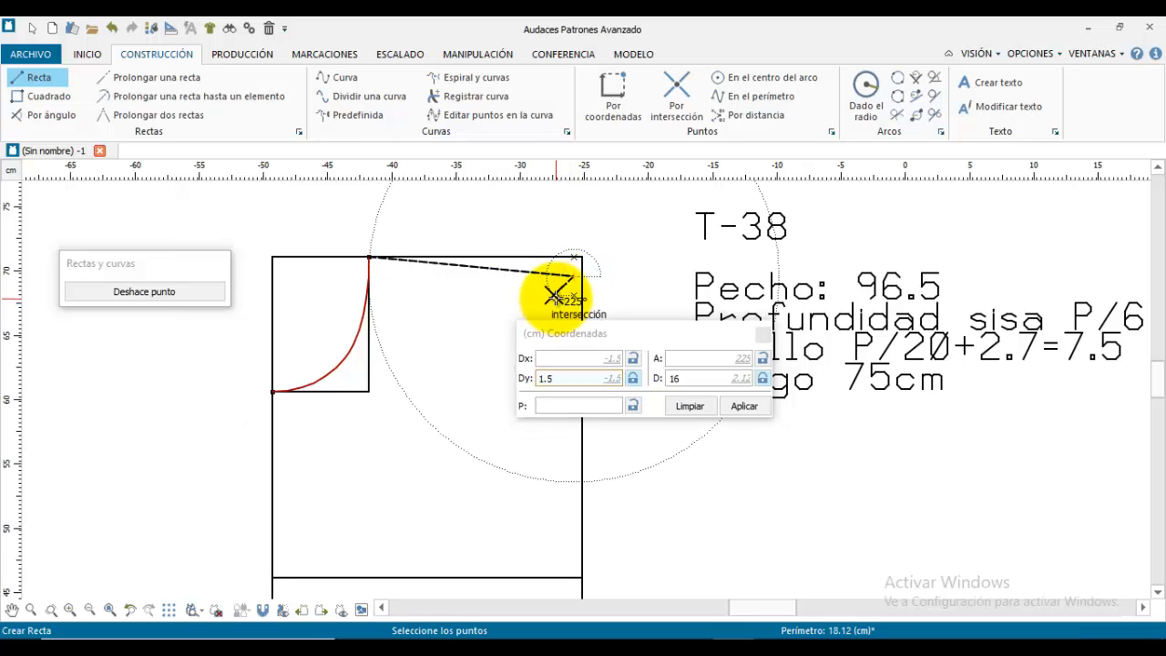
right_click(553, 295)
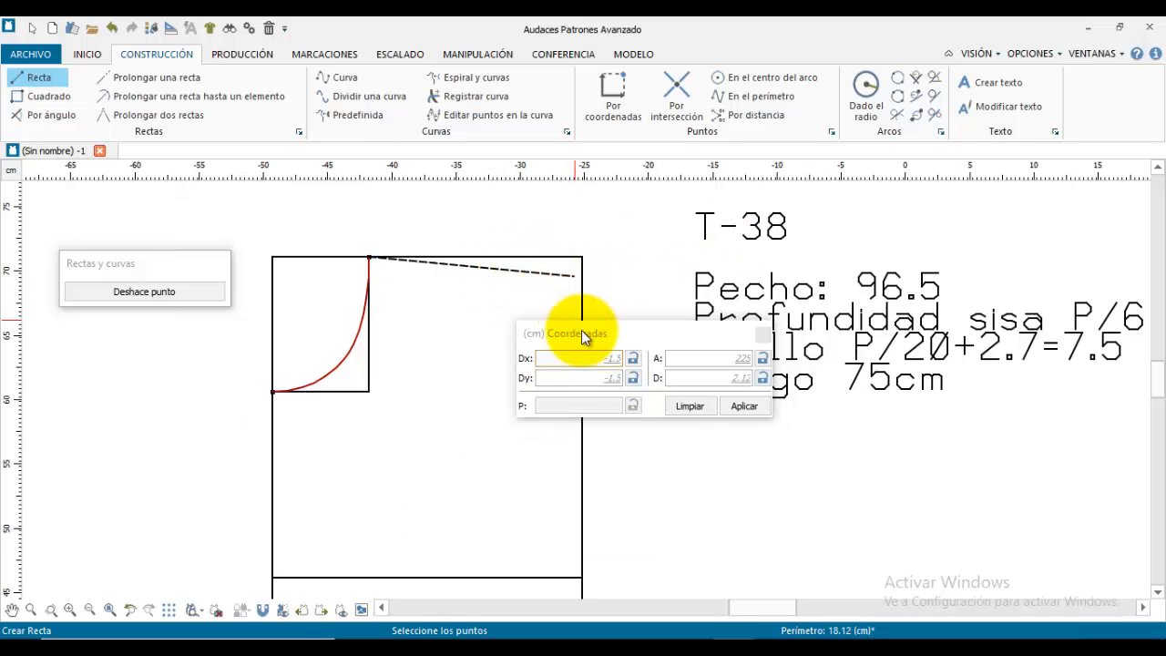
drag(583, 337, 739, 298)
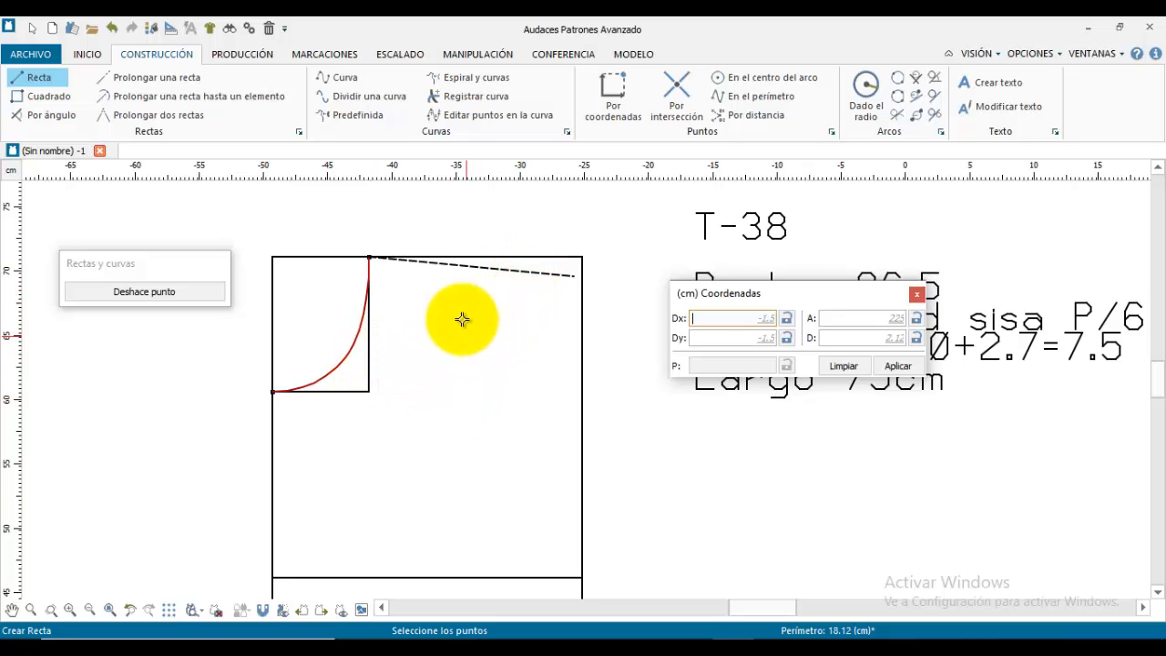
Step: Set the current line style back to solid and the drawing colour to the basic dark red (170, 0, 0)
click(87, 53)
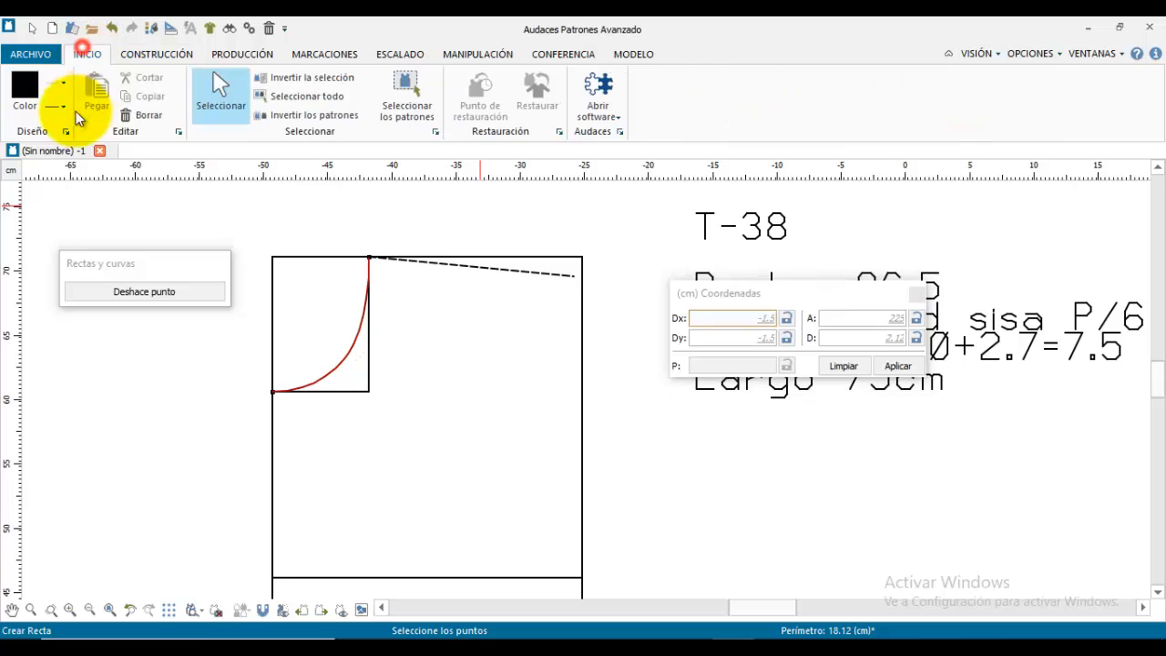
click(64, 107)
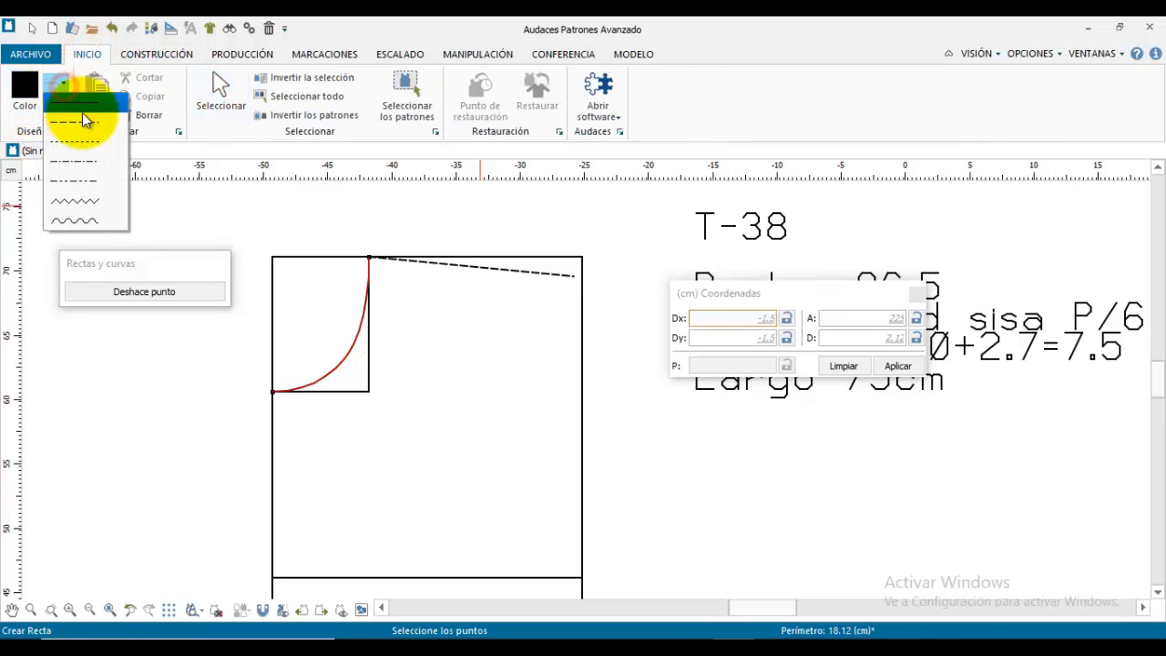
click(26, 91)
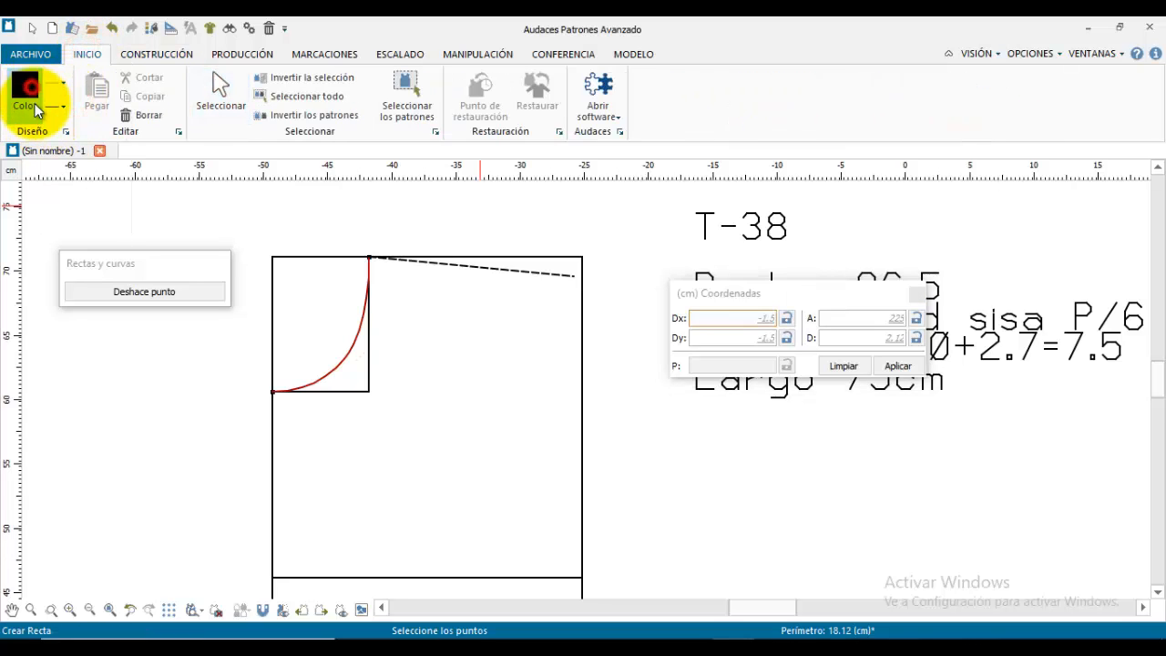
click(415, 238)
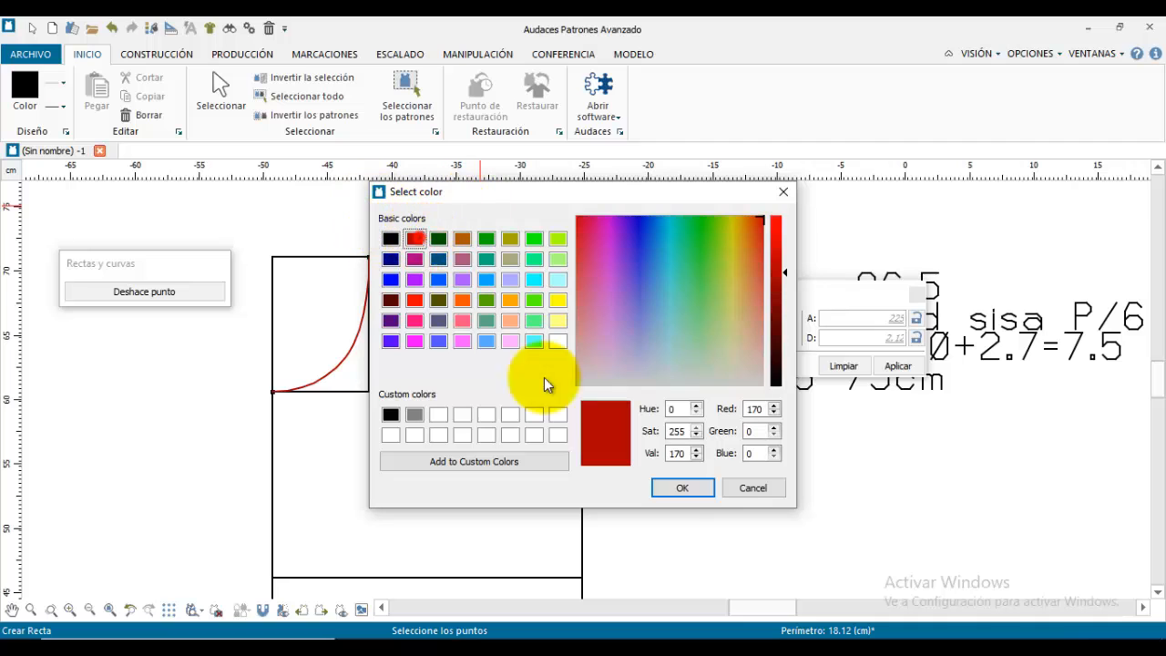
click(682, 488)
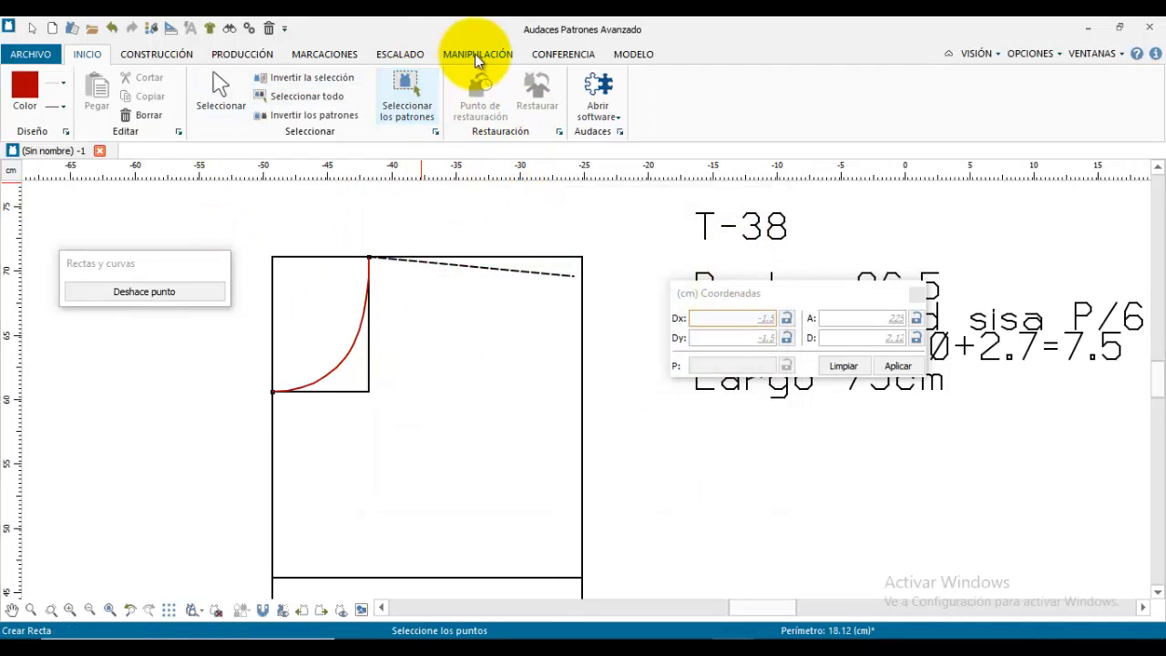
click(38, 80)
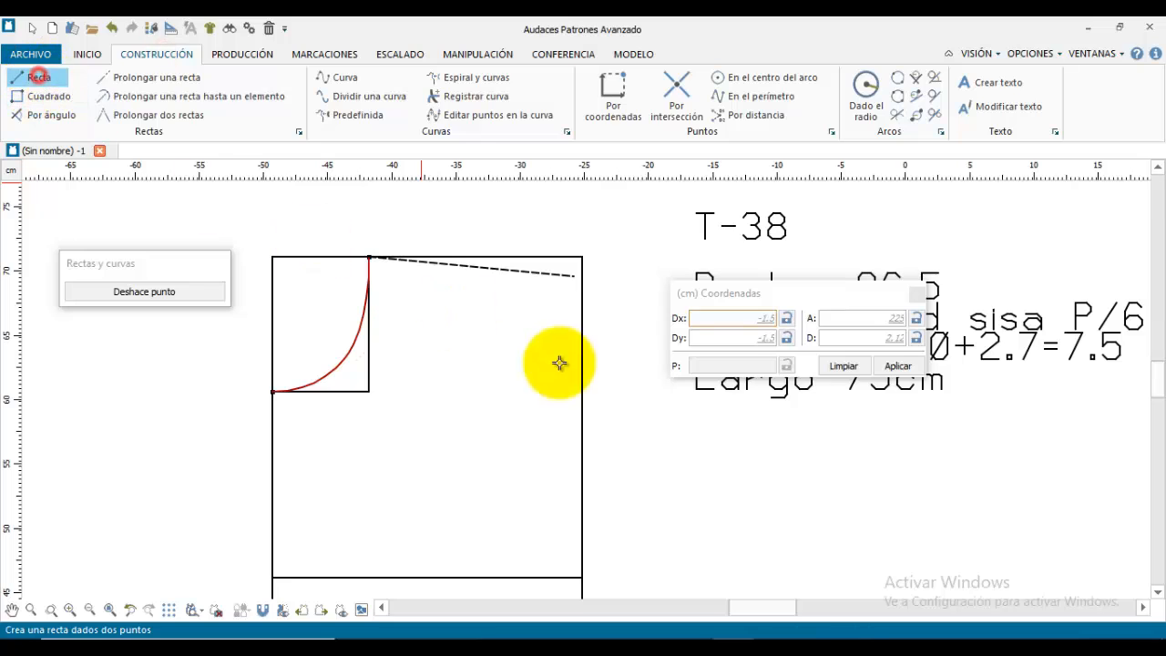
click(469, 268)
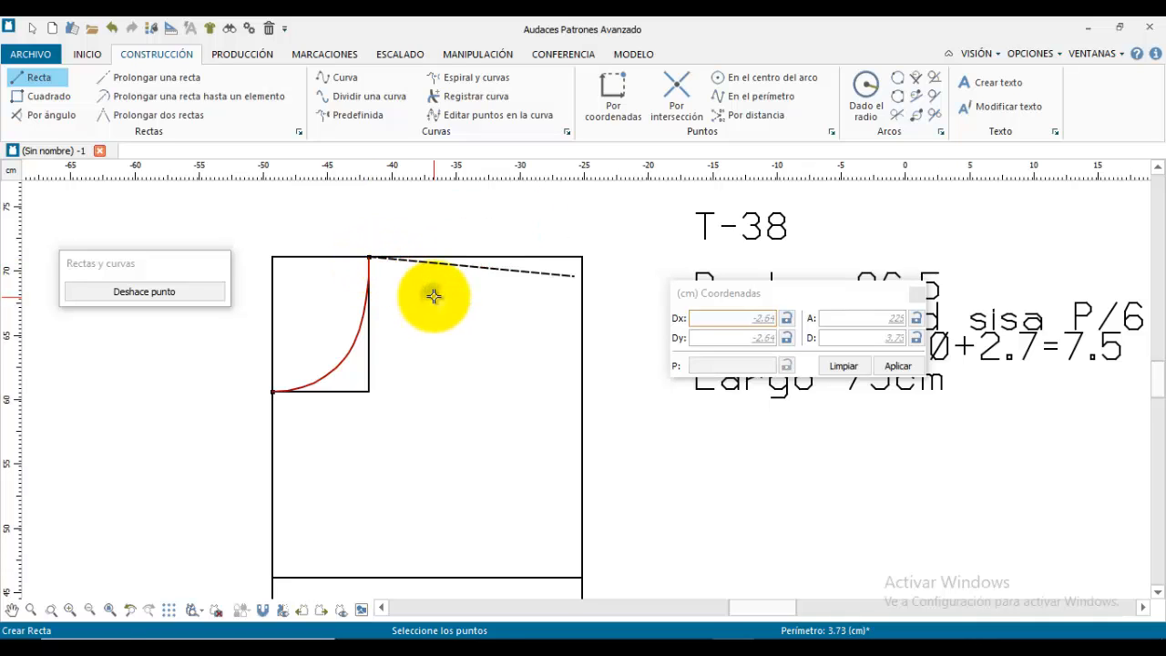
key(Escape)
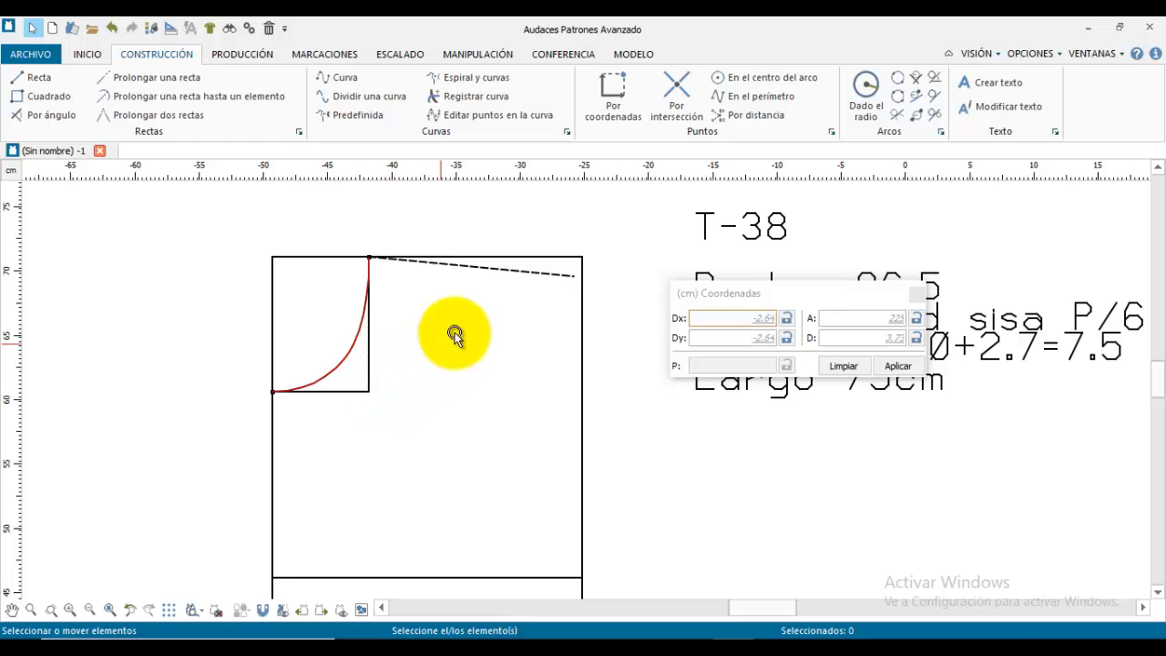
Step: Start a new line on the dashed shoulder line at the point 4 cm from its midpoint towards the neck
click(38, 81)
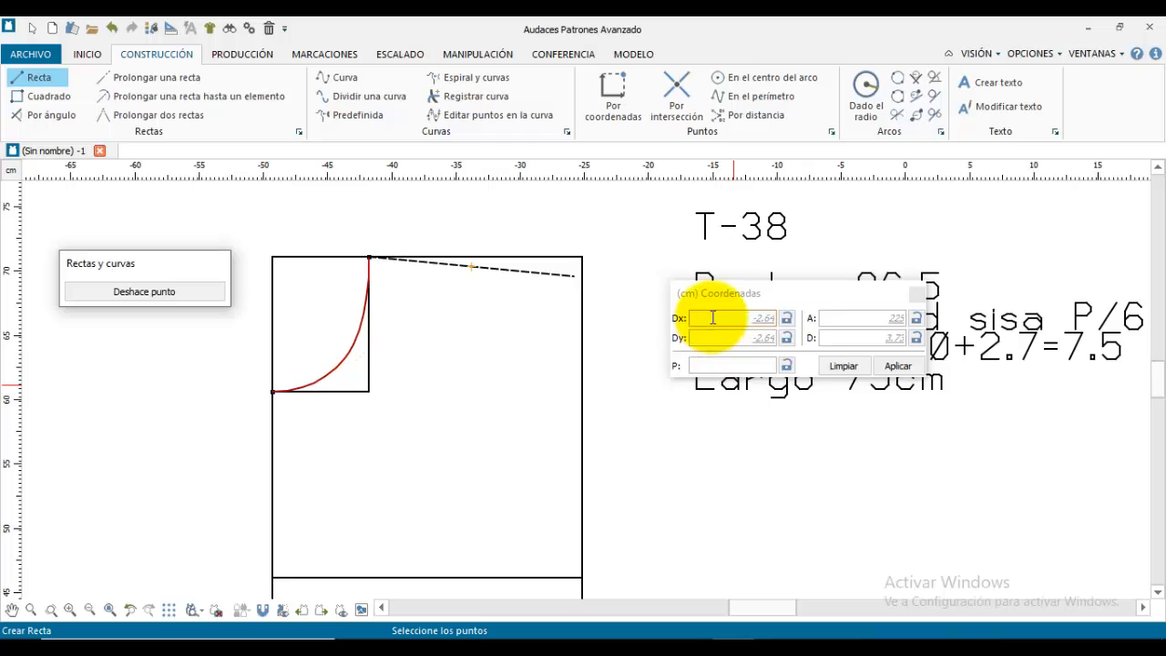
click(825, 338)
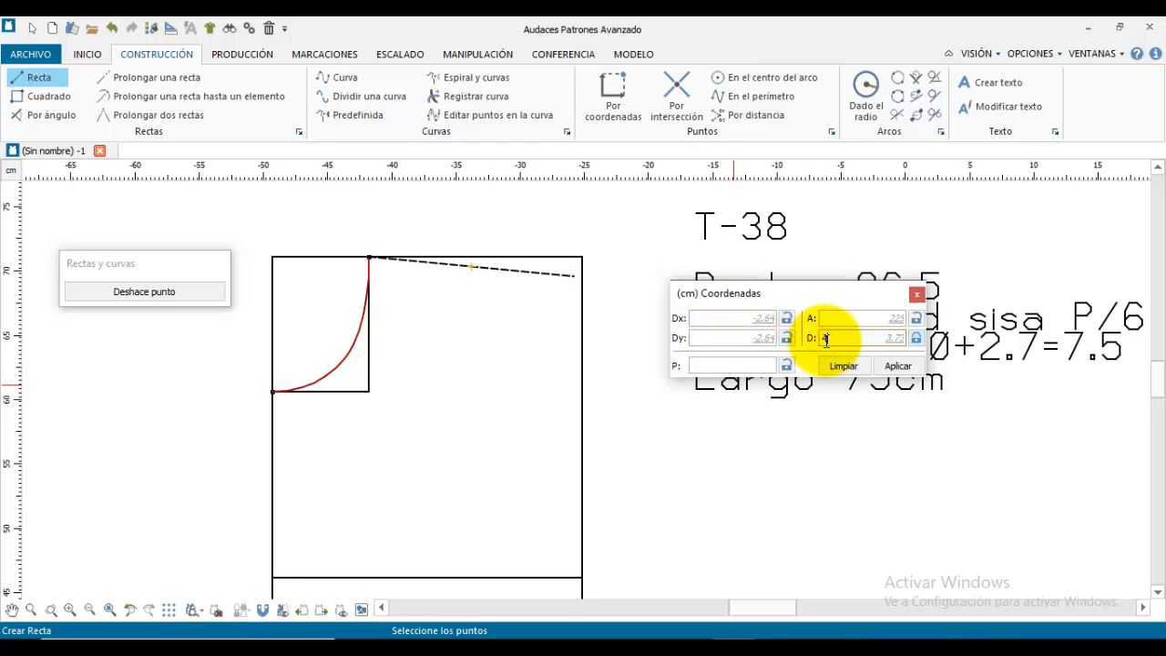
click(898, 365)
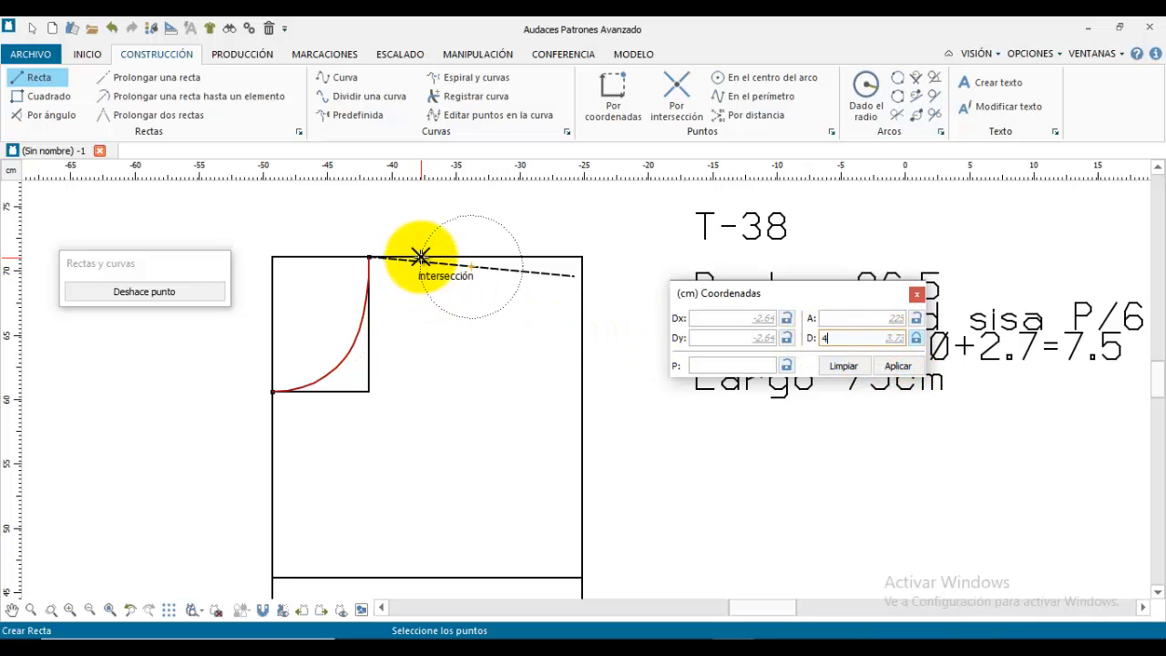
scroll(421, 264, up, 4)
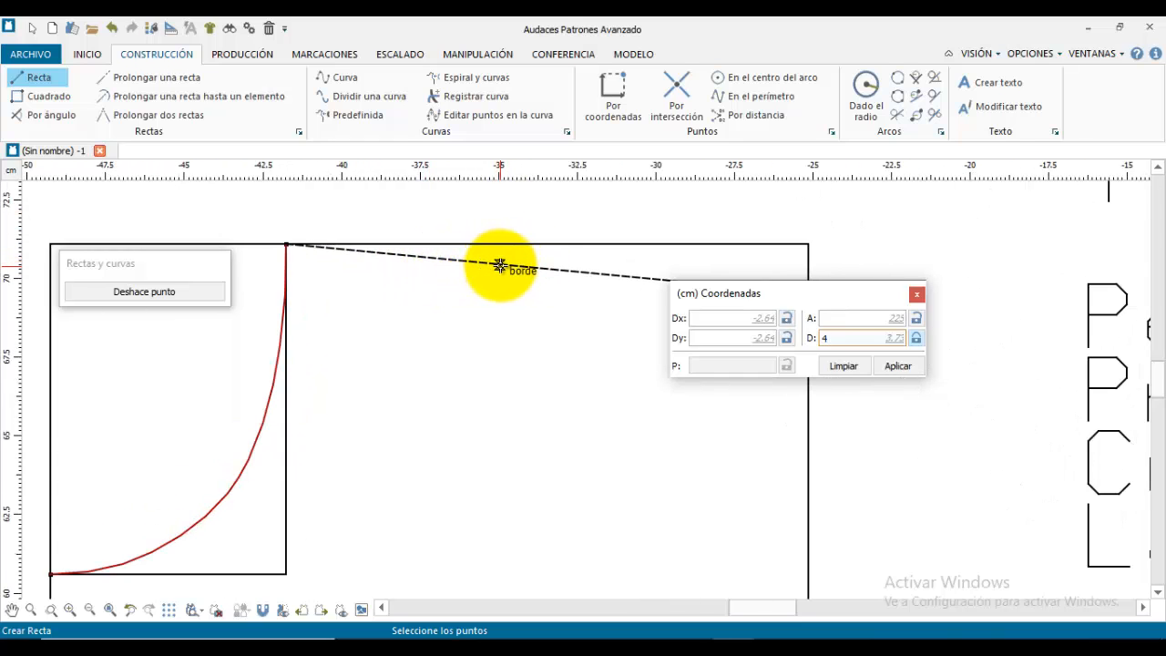
scroll(505, 265, up, 1)
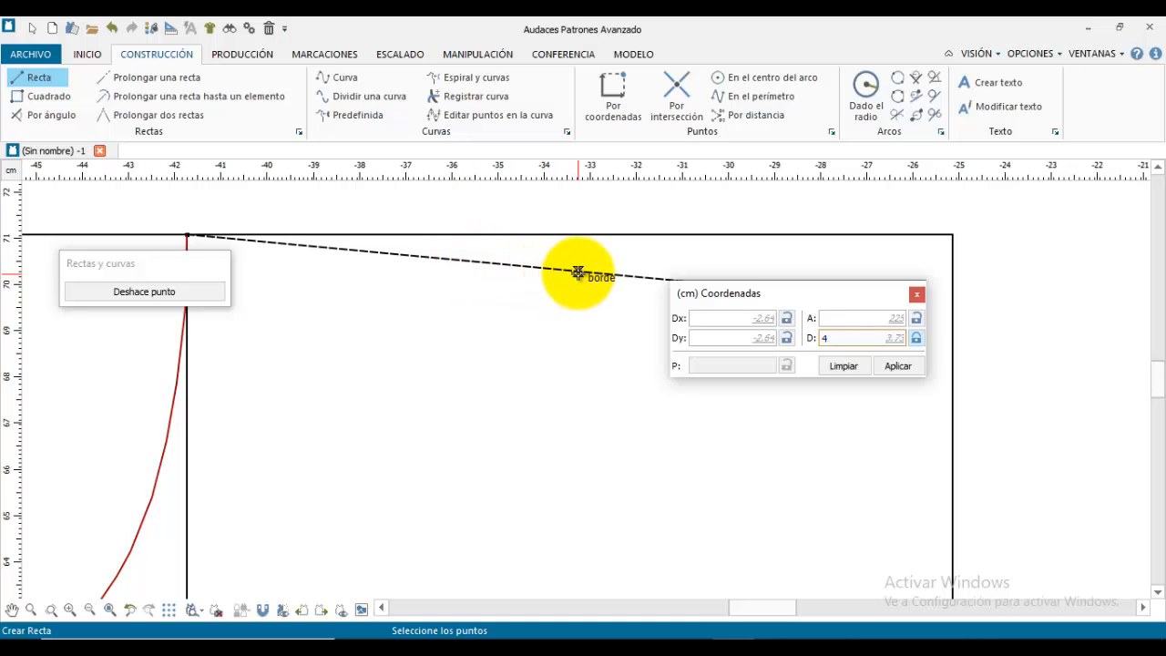
click(898, 366)
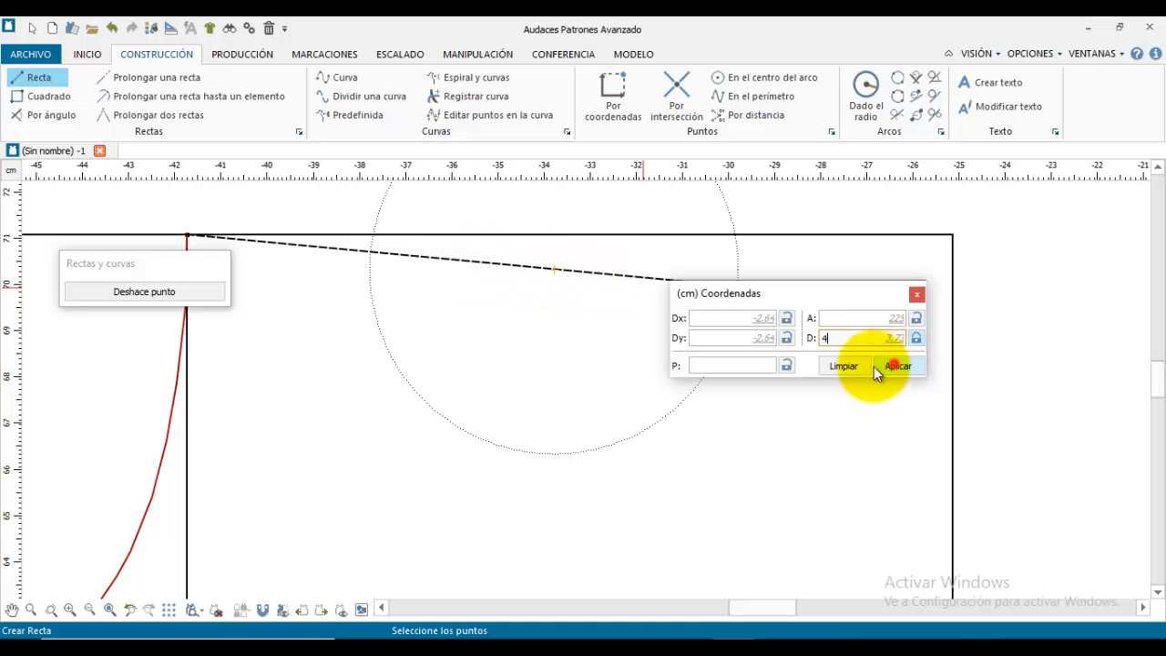
click(369, 251)
Step: Complete it as a wider neckline curve, bowing through a point just outside the neck rectangle and ending at the existing neckline's centre-line end
scroll(351, 328, down, 1)
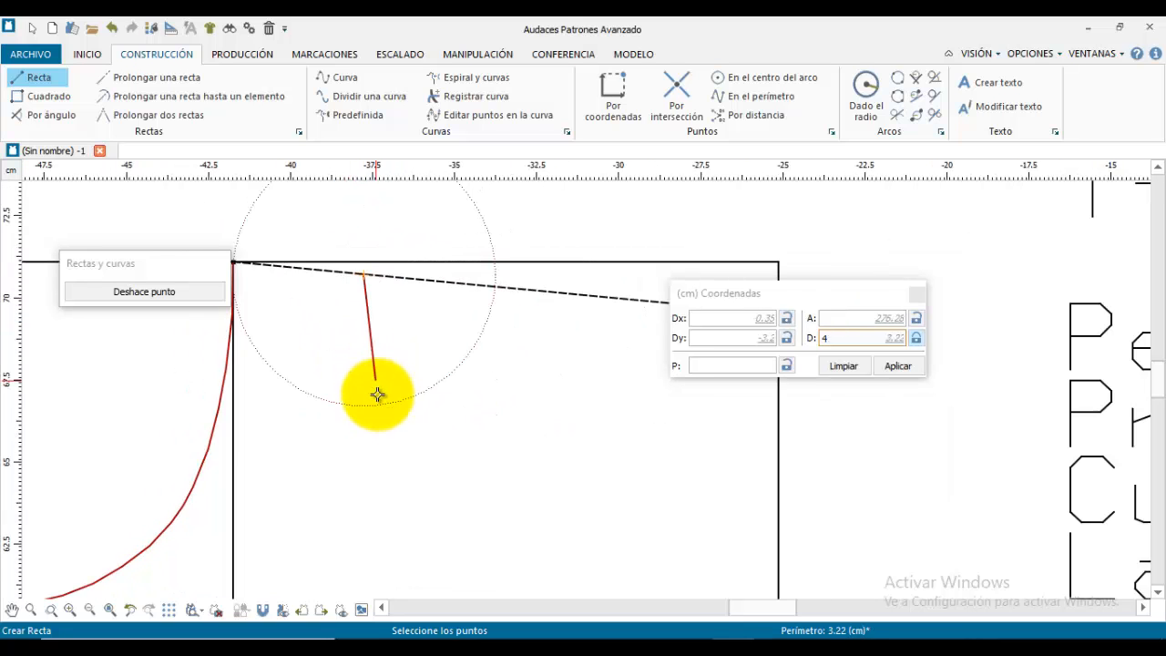
scroll(373, 456, down, 1)
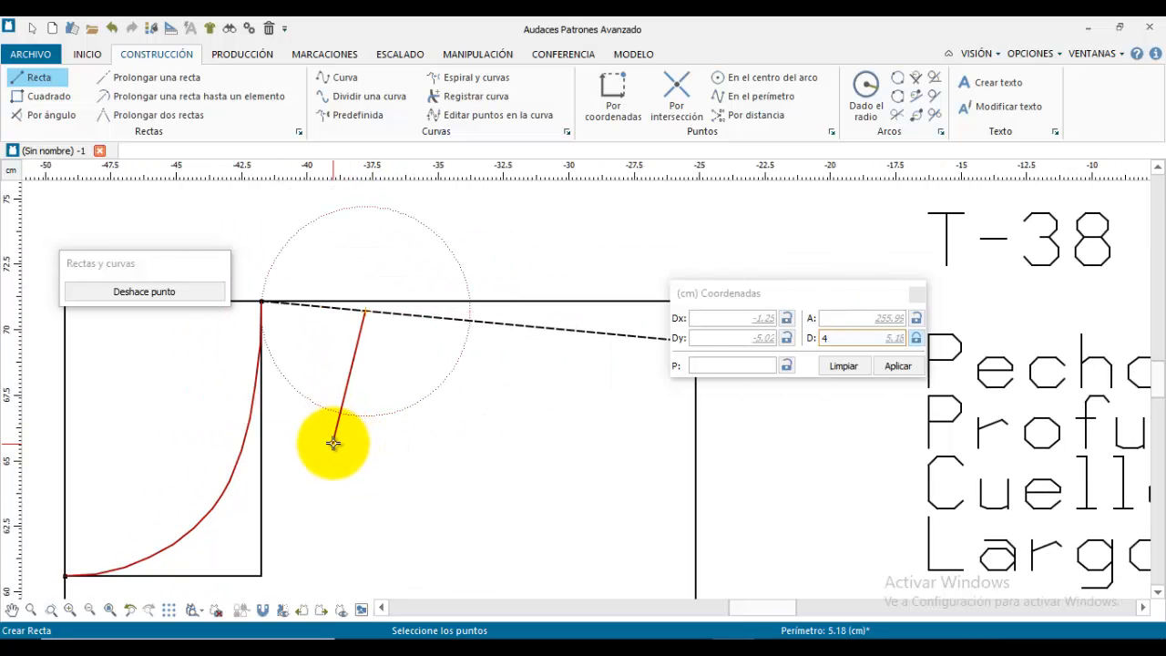
click(289, 500)
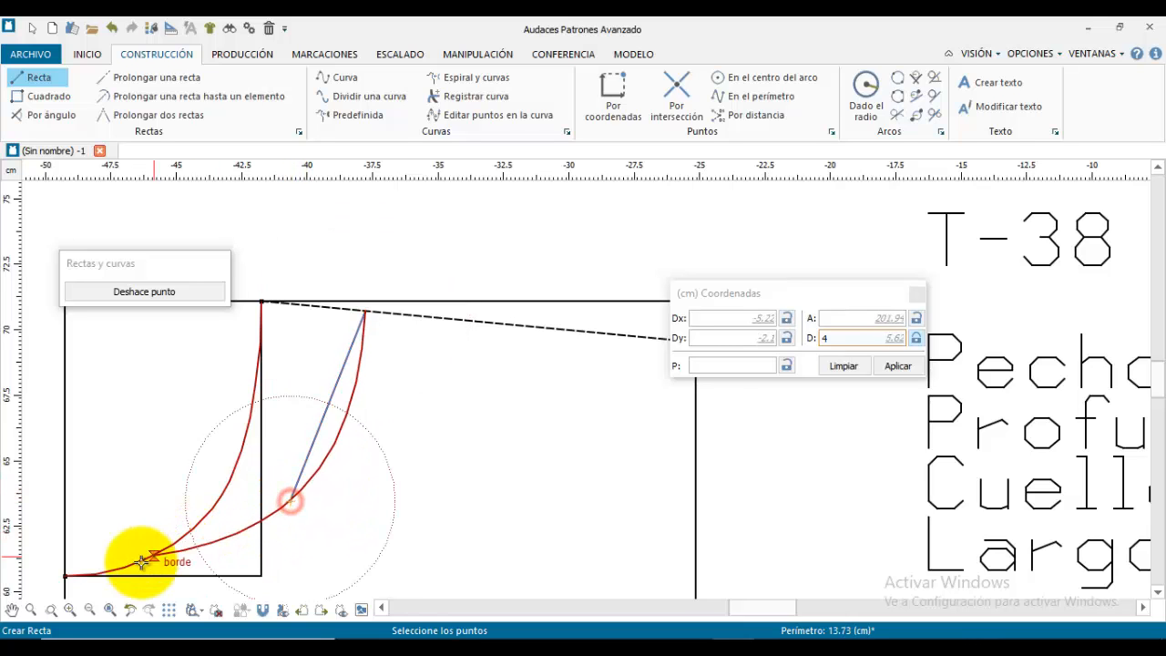
click(67, 576)
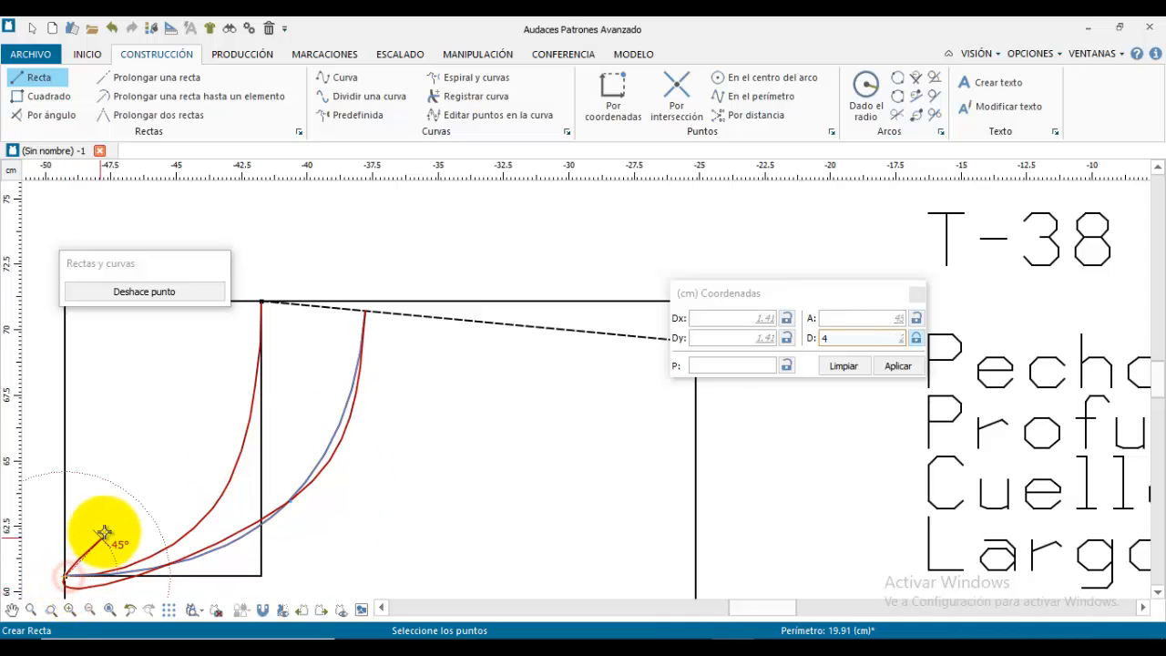
key(Escape)
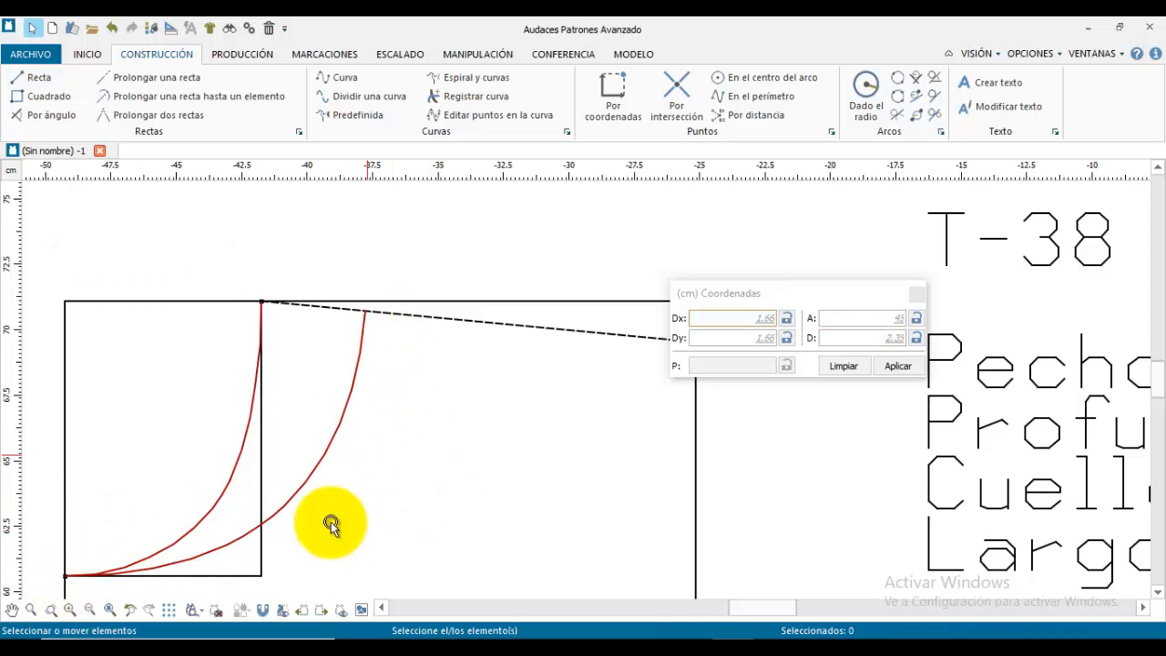
Step: Draw a red strap line 4 cm along the dashed shoulder line, from the wider neckline's upper end to the shoulder's midpoint
scroll(316, 510, down, 3)
middle_drag(338, 502, 362, 337)
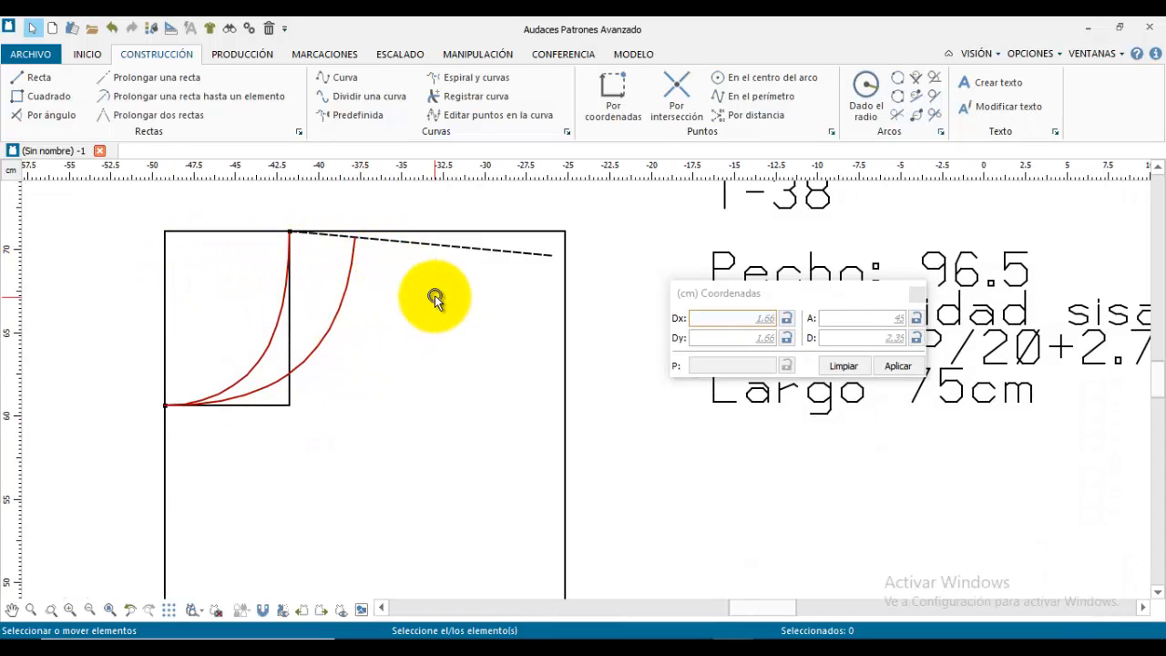
scroll(435, 298, up, 1)
click(38, 77)
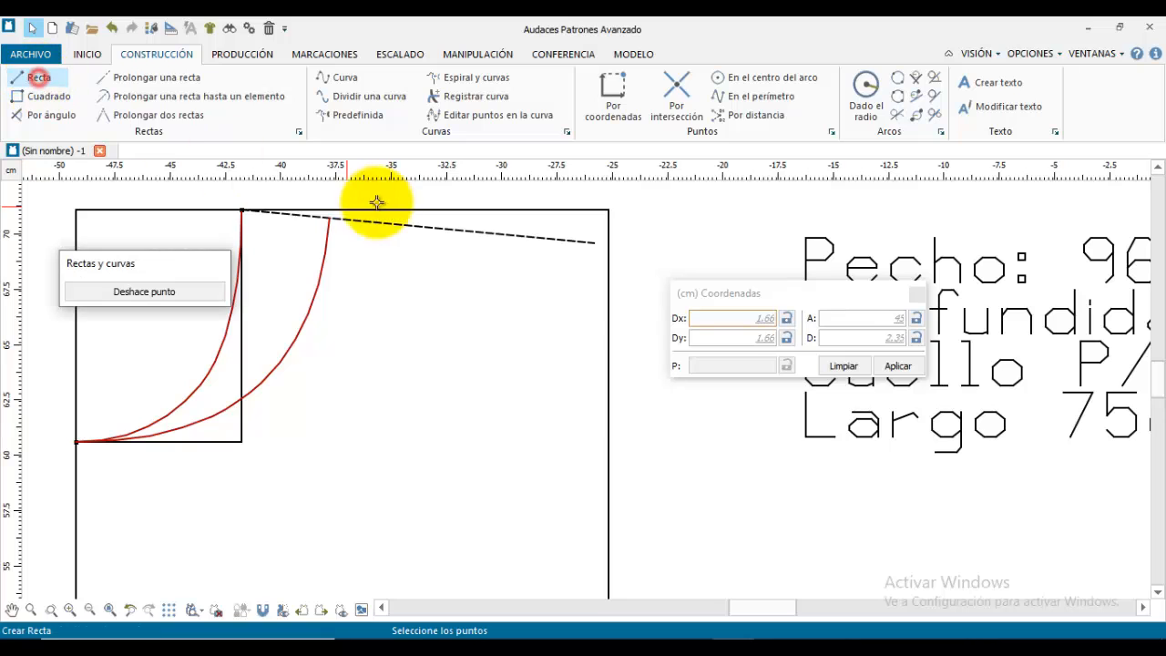
click(330, 220)
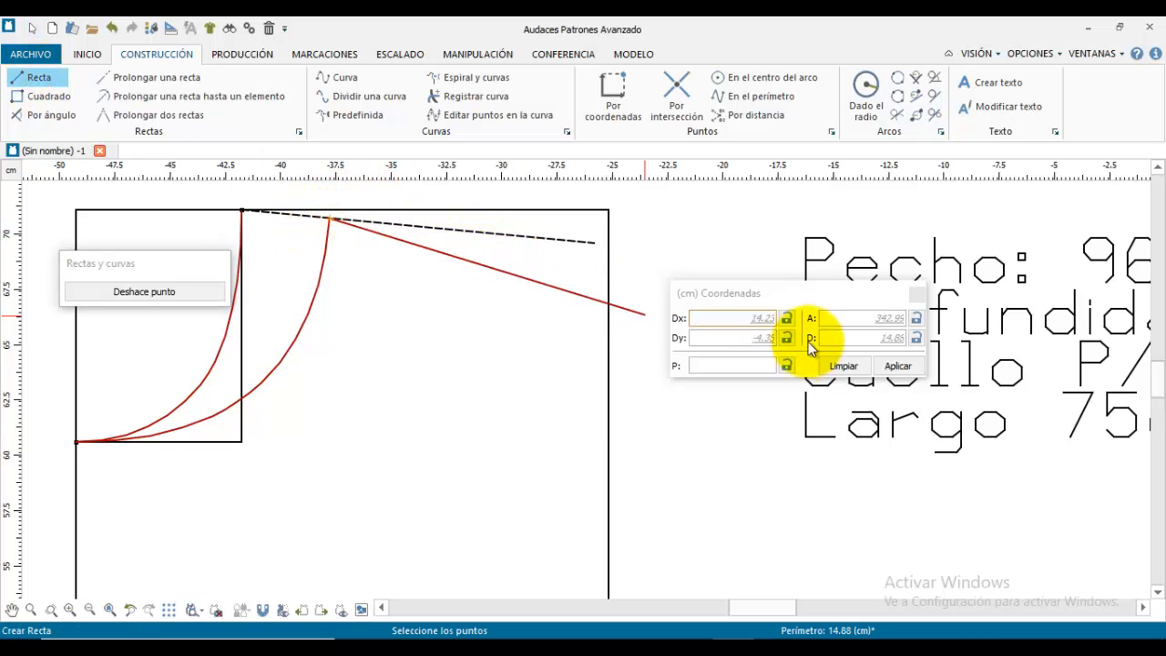
click(836, 338)
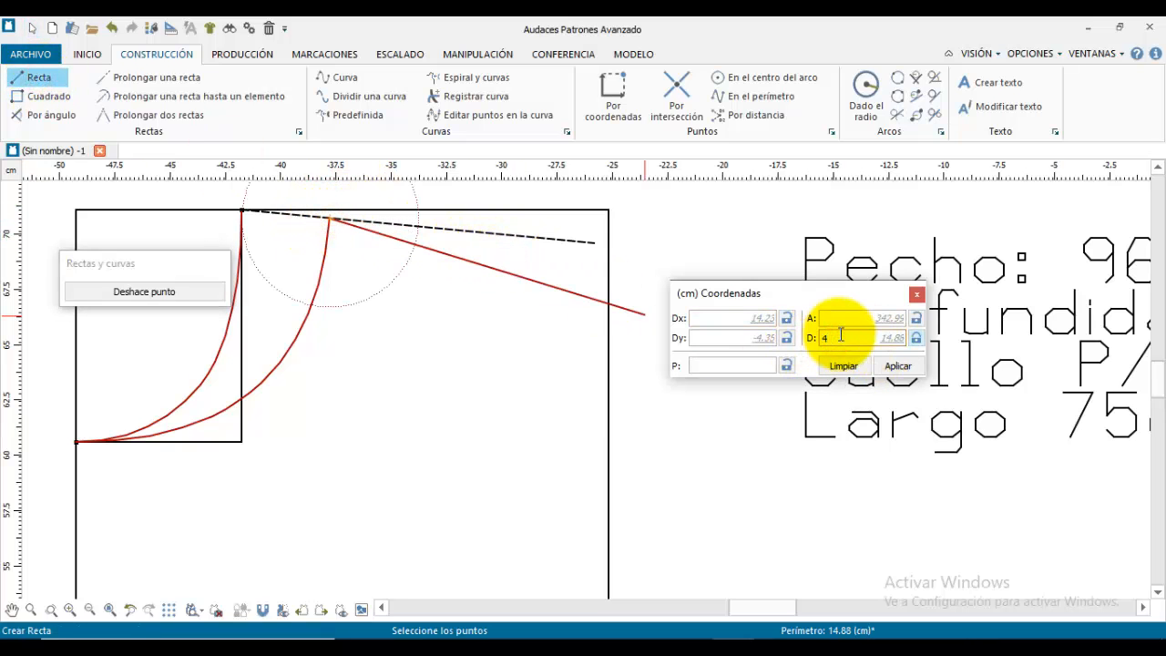
text(4)
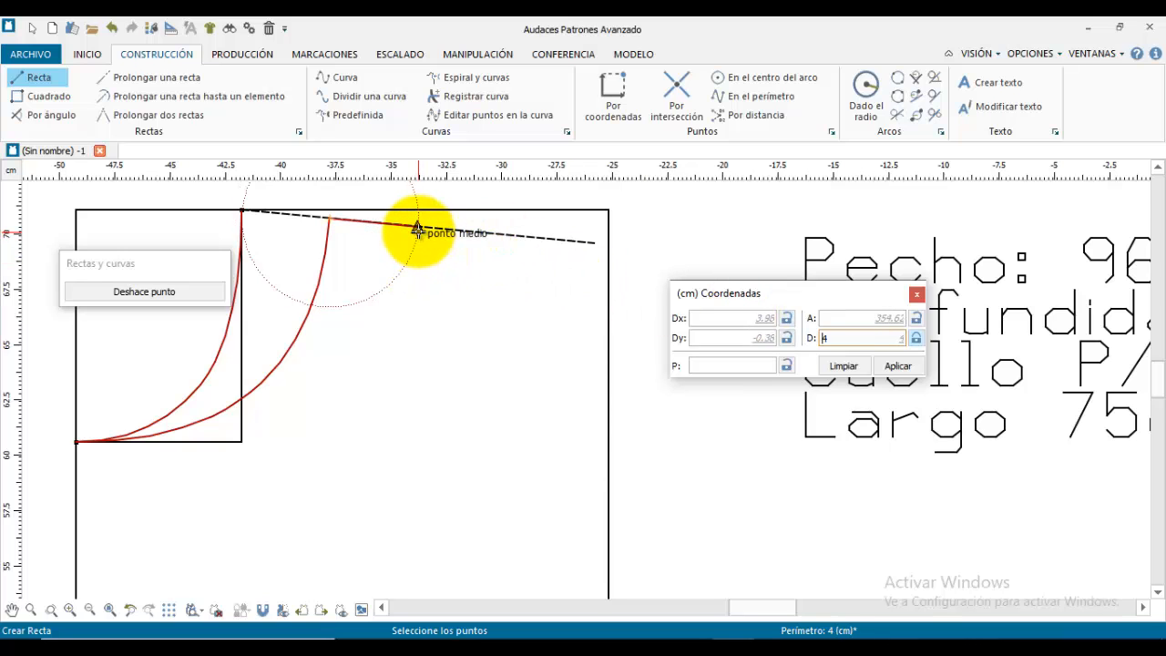
click(418, 228)
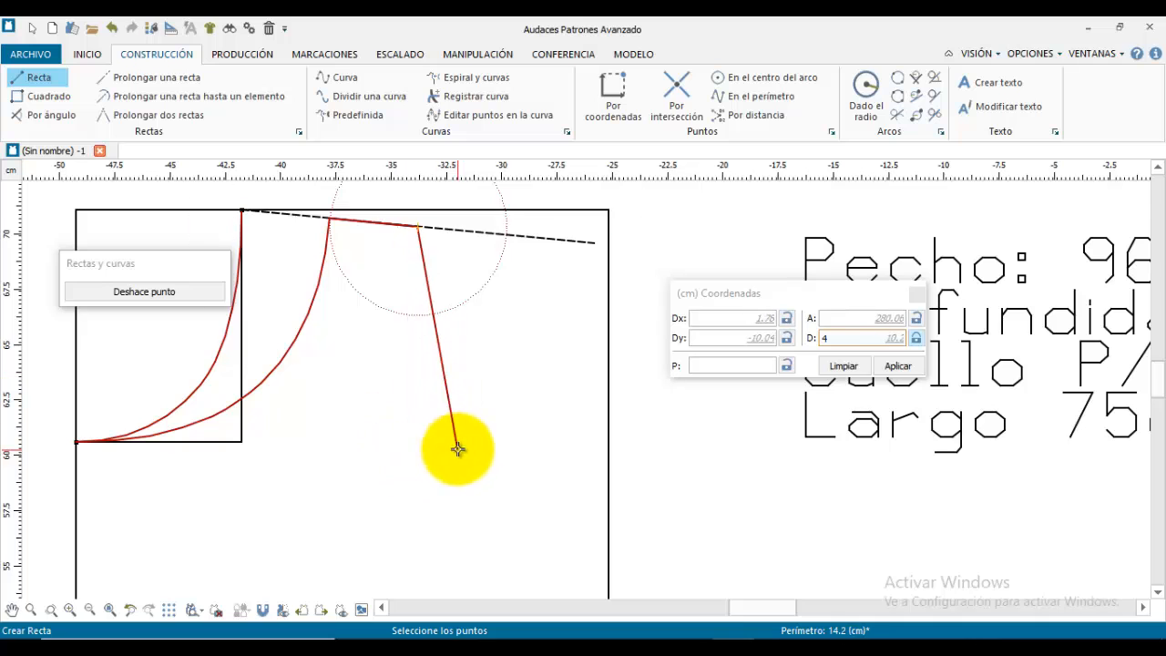
Step: Continue it as an armhole curve through a point about 10.5 cm straight down, ending on the side line 3 cm below the armhole depth line
scroll(465, 469, down, 2)
middle_drag(473, 491, 458, 388)
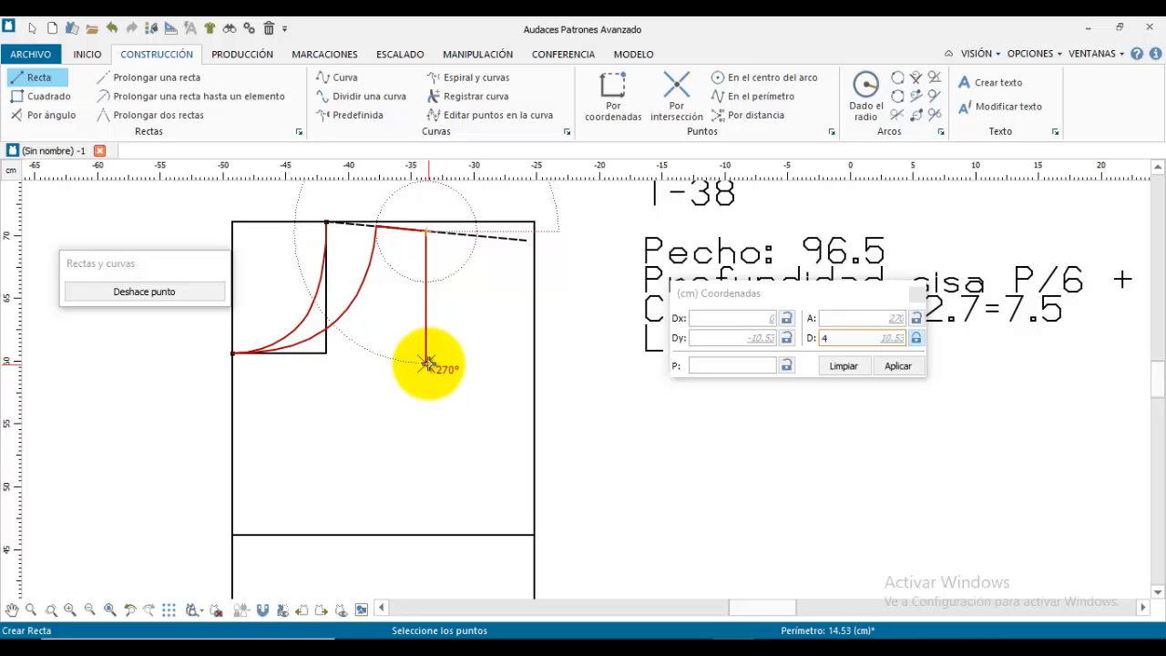
click(427, 365)
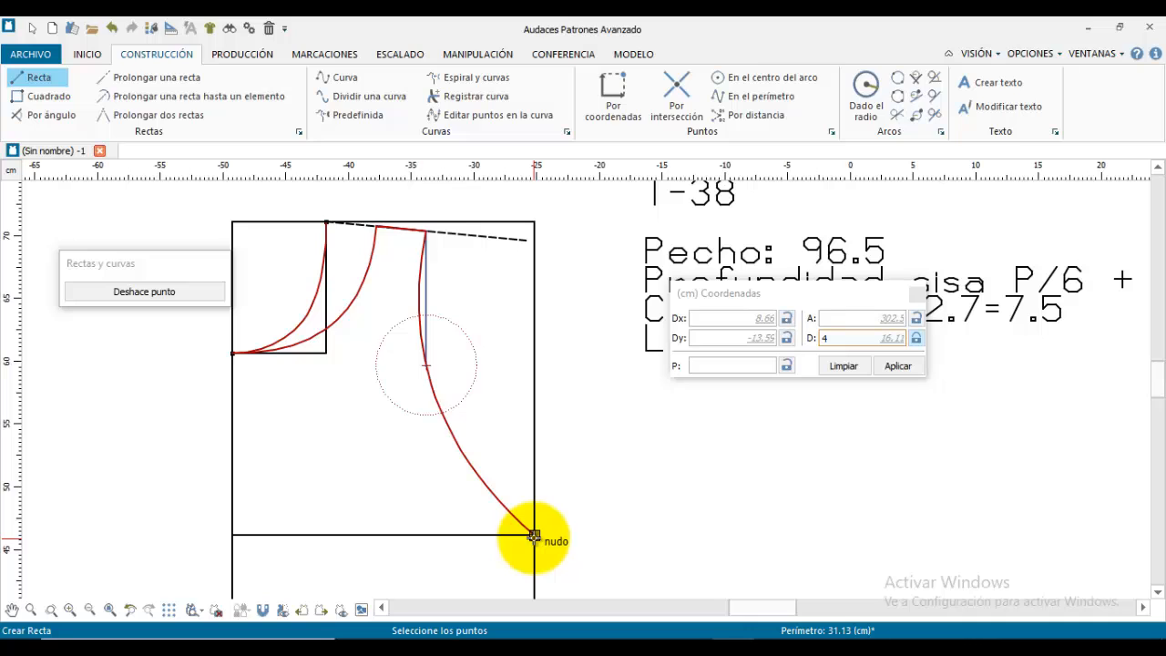
click(698, 339)
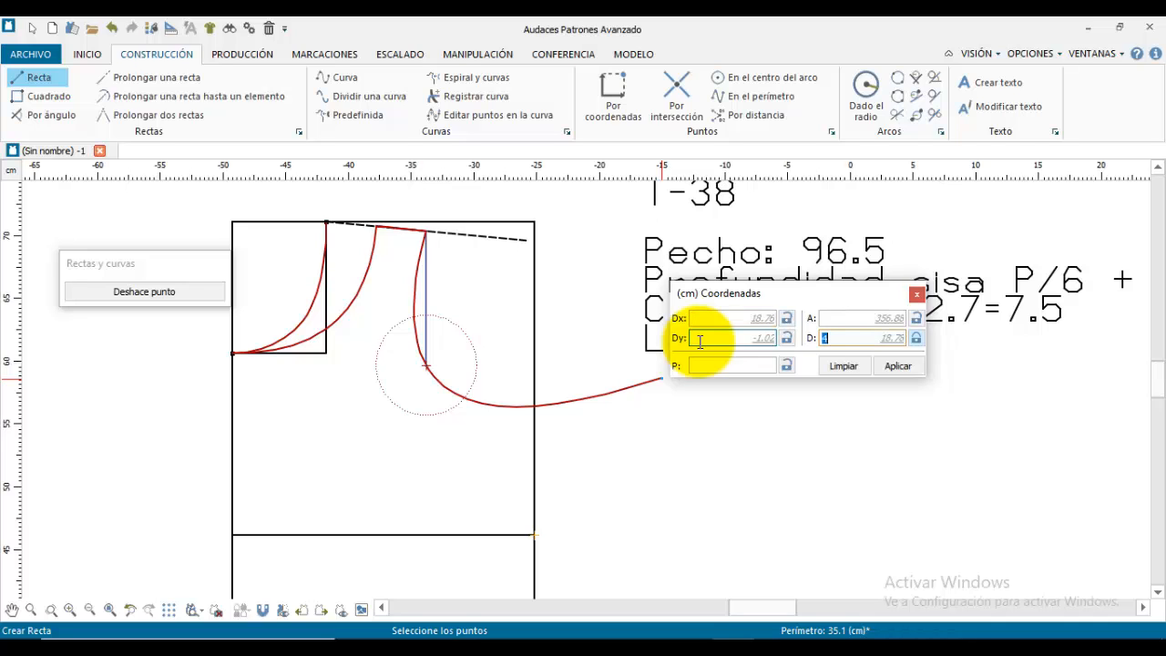
click(836, 338)
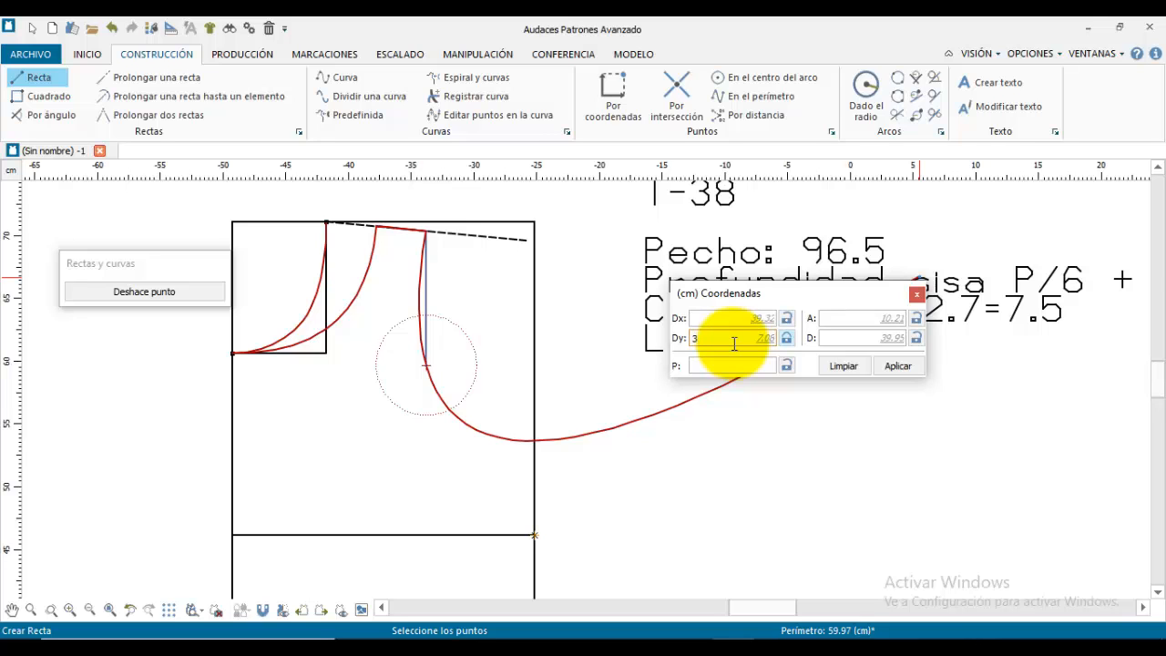
click(897, 366)
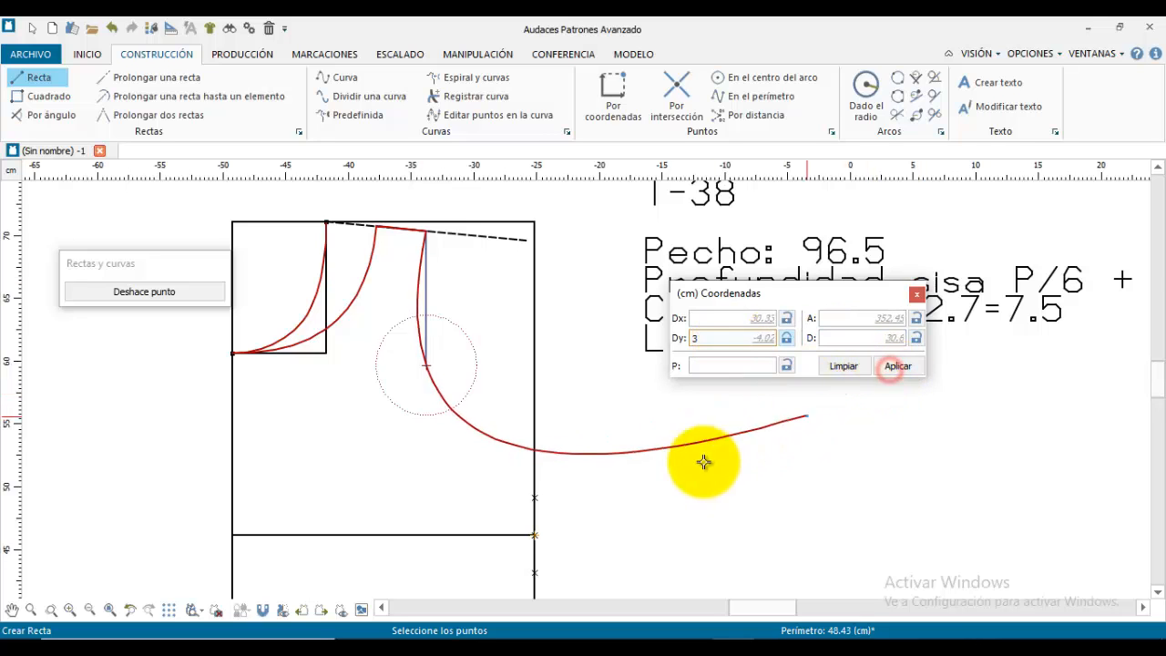
click(535, 572)
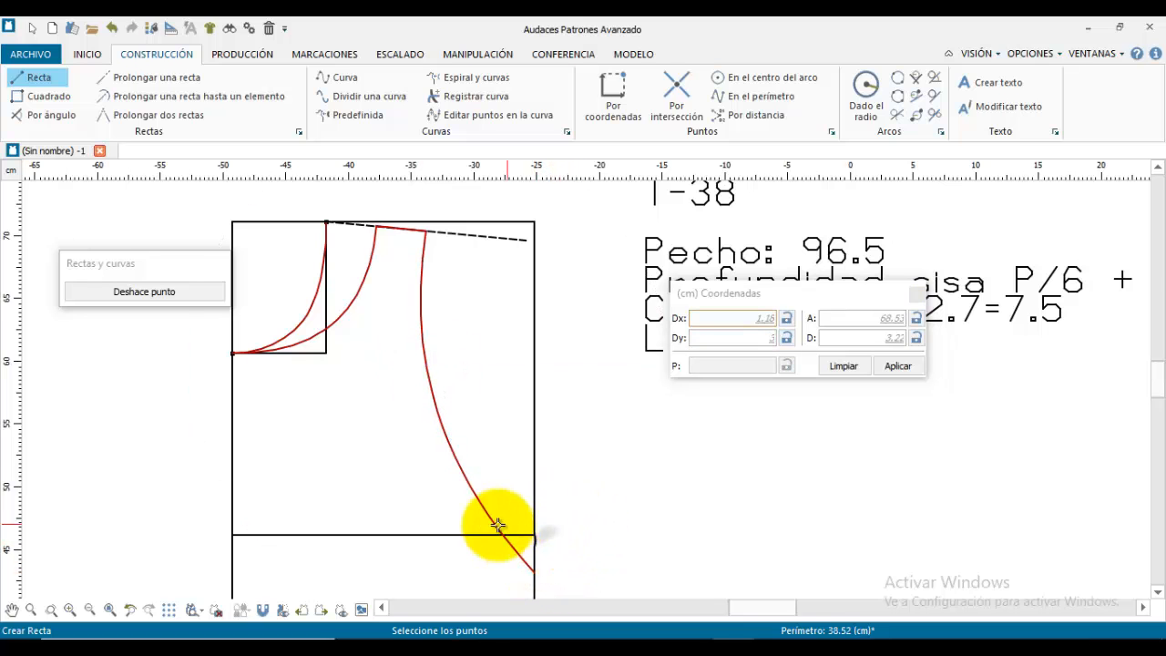
Step: Modify the armhole curve by moving its lower point about 2.1 cm towards the side line and 4.4 cm down
scroll(498, 525, down, 2)
scroll(534, 546, up, 3)
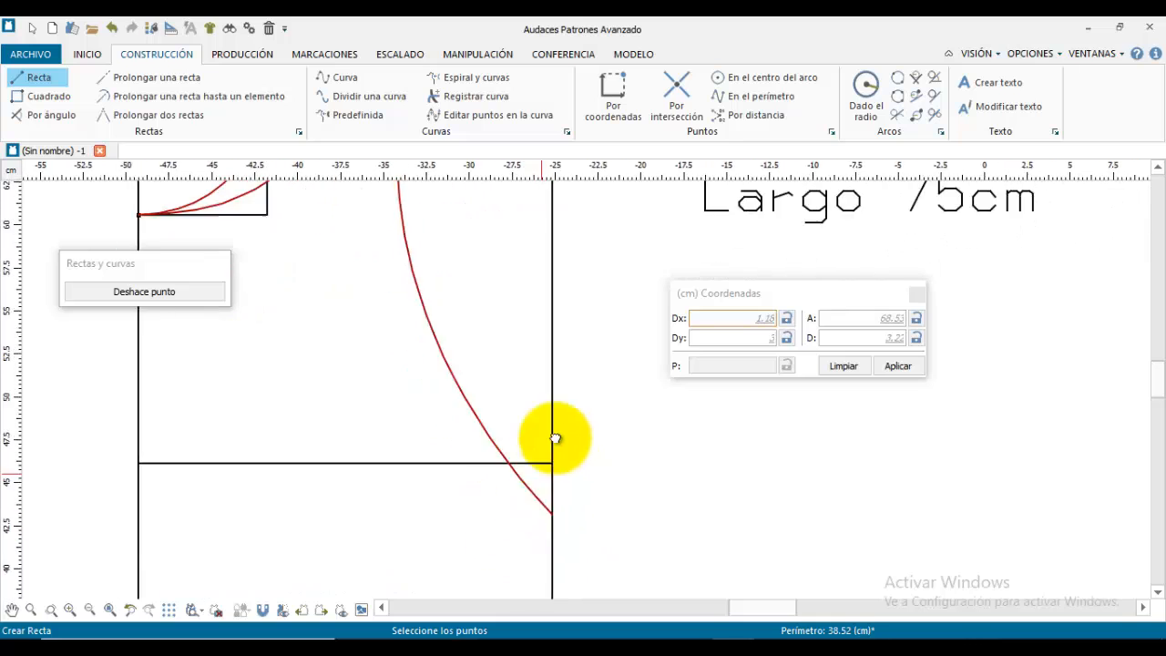
middle_drag(556, 439, 564, 420)
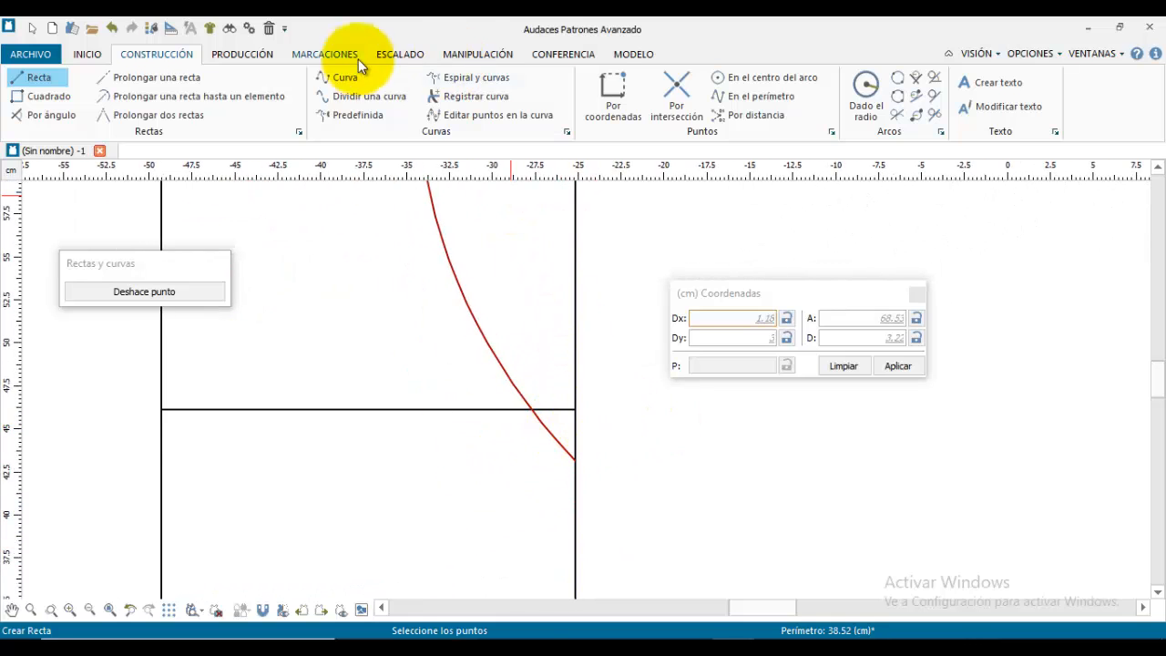
click(475, 54)
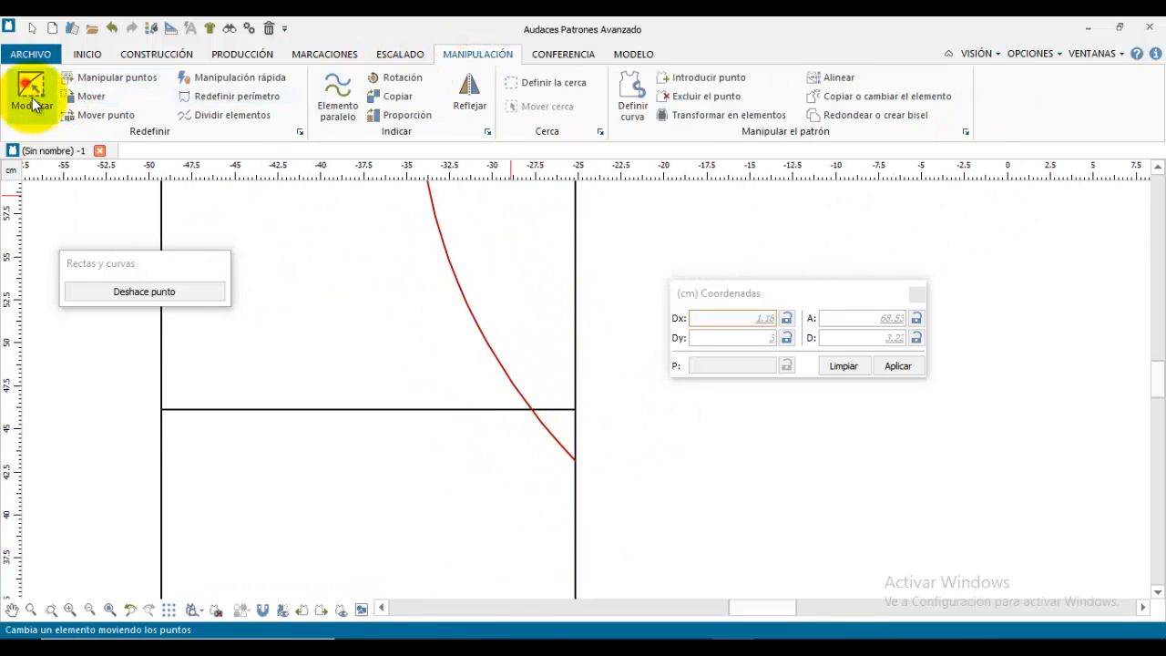
click(31, 91)
click(527, 361)
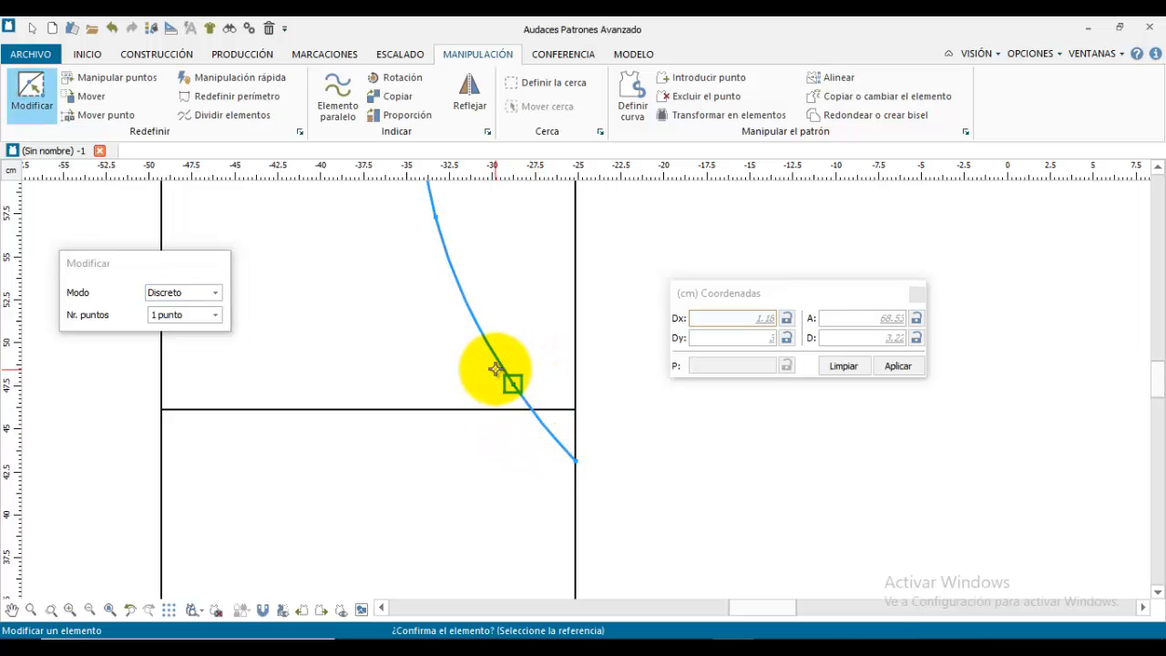
click(507, 388)
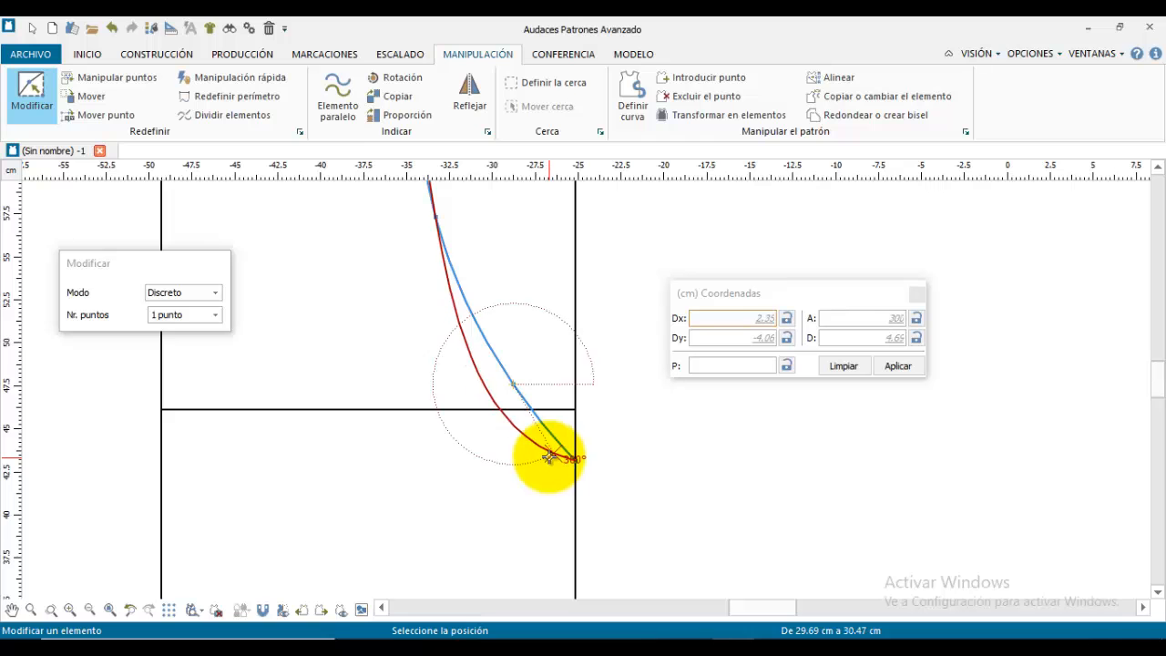
click(549, 459)
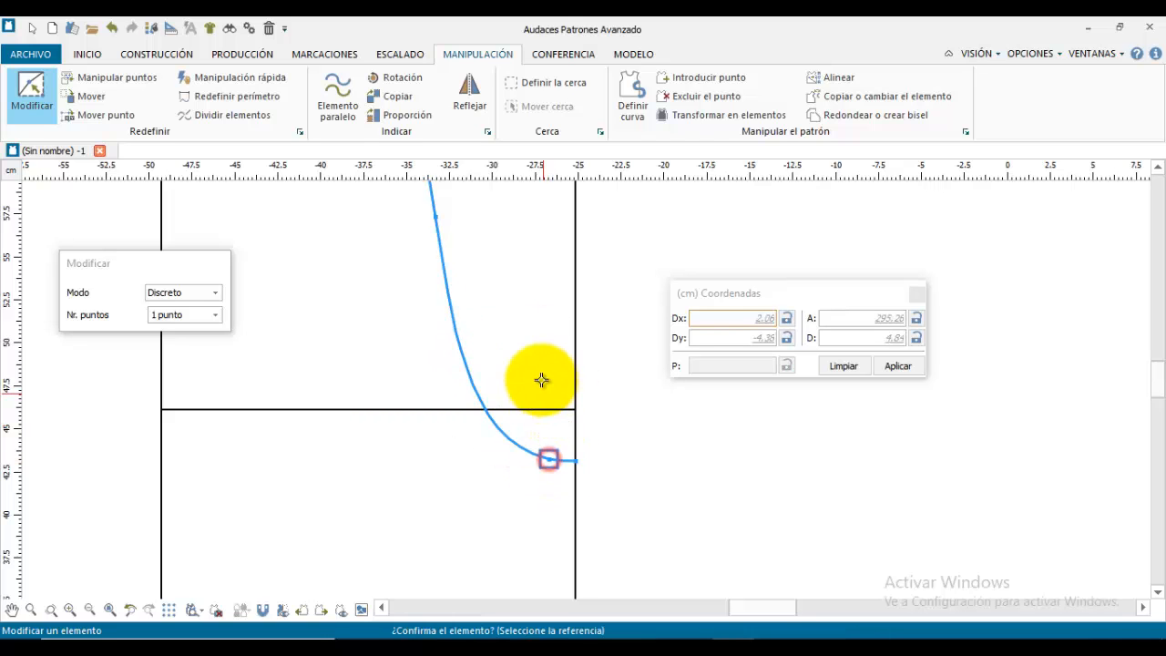
Step: Move the armhole curve's middle point about 3.6 cm straight down and accept the modified curve
scroll(542, 380, up, 3)
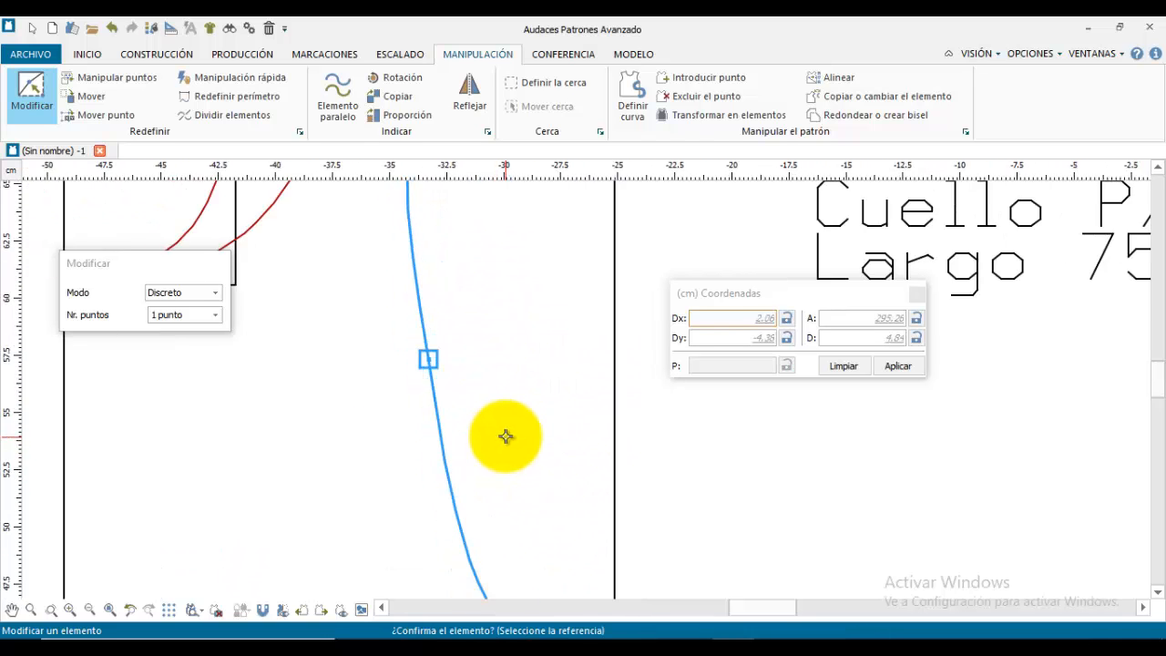
scroll(505, 436, down, 3)
click(481, 310)
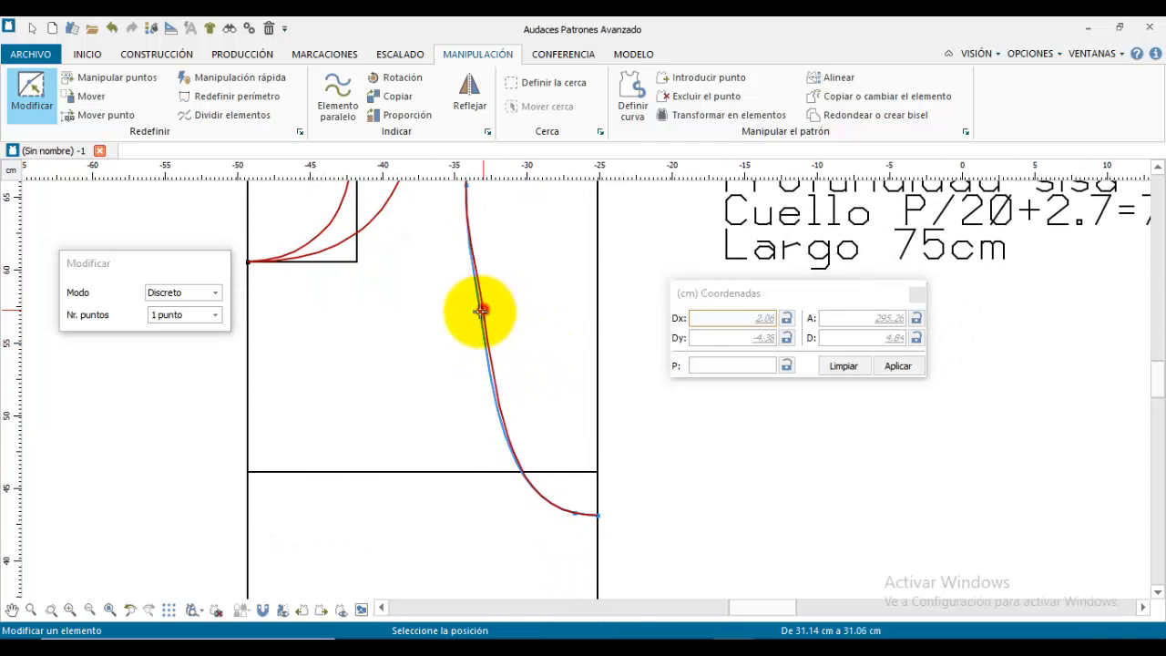
click(479, 362)
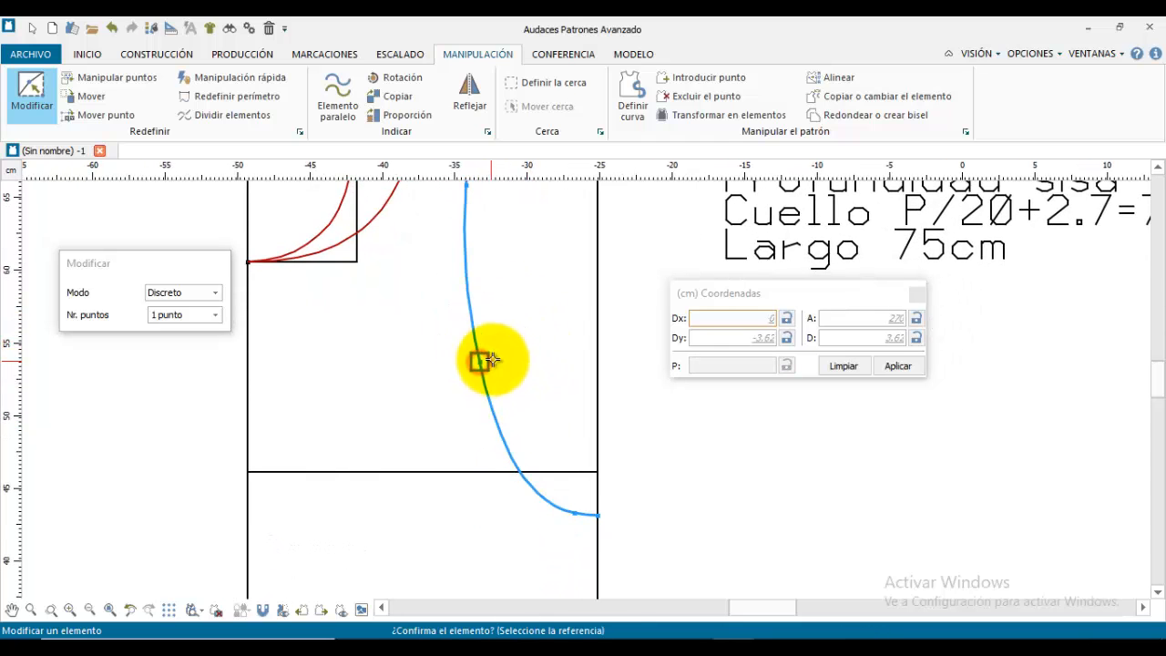
scroll(513, 371, up, 1)
scroll(527, 363, down, 1)
scroll(528, 355, down, 3)
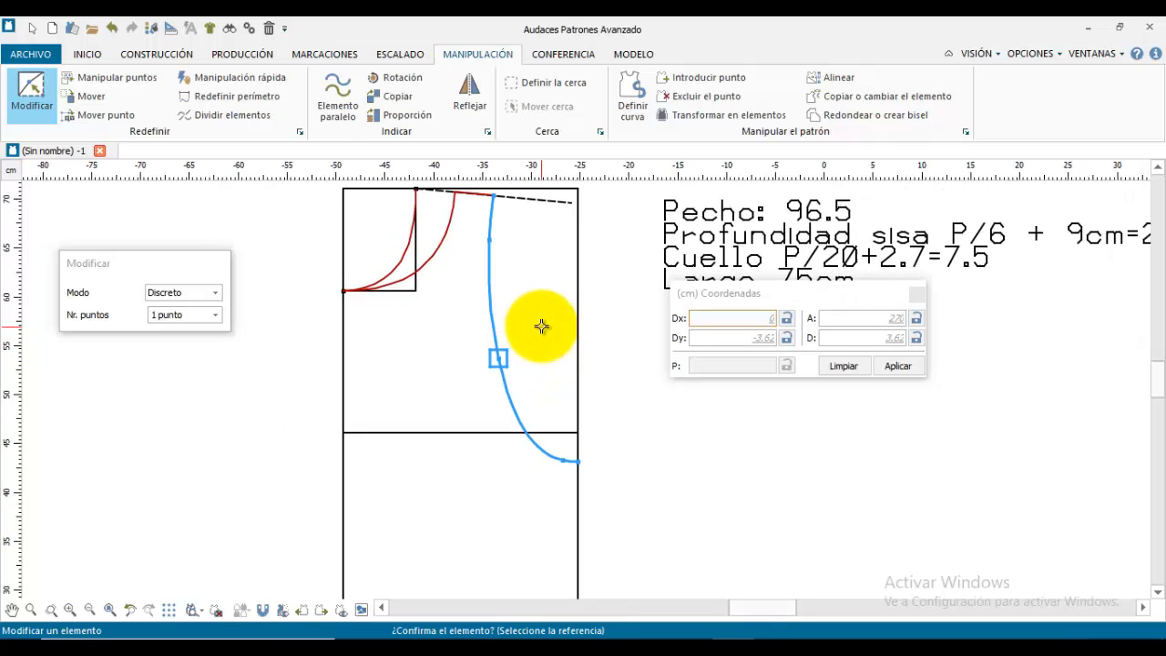
click(540, 356)
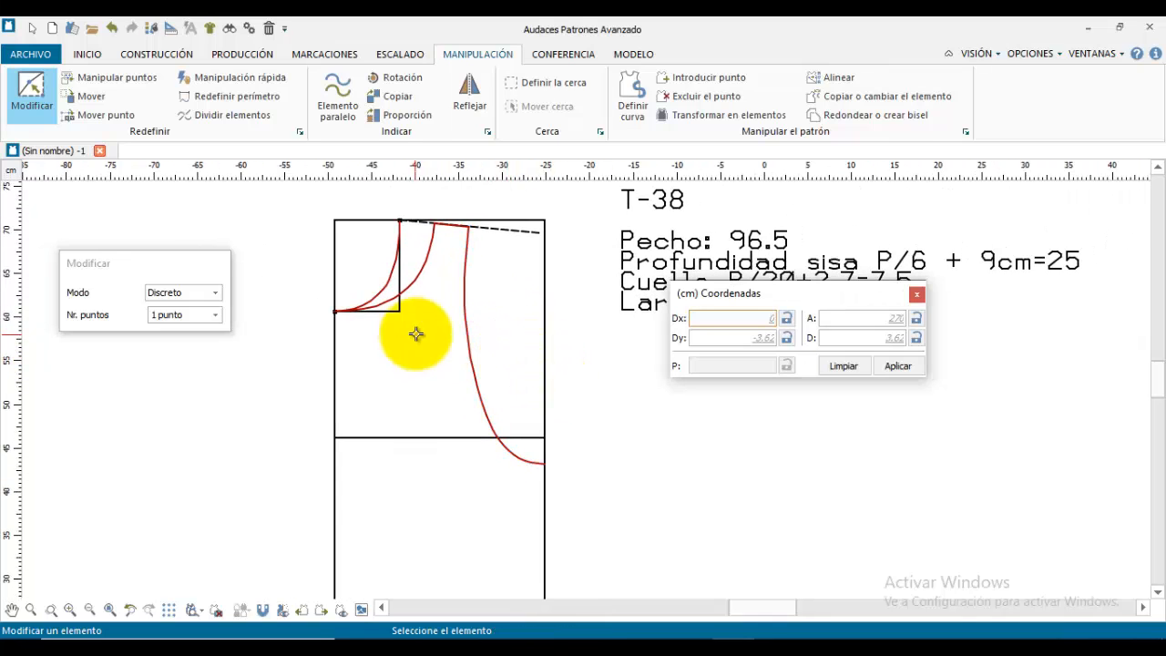
scroll(495, 385, up, 1)
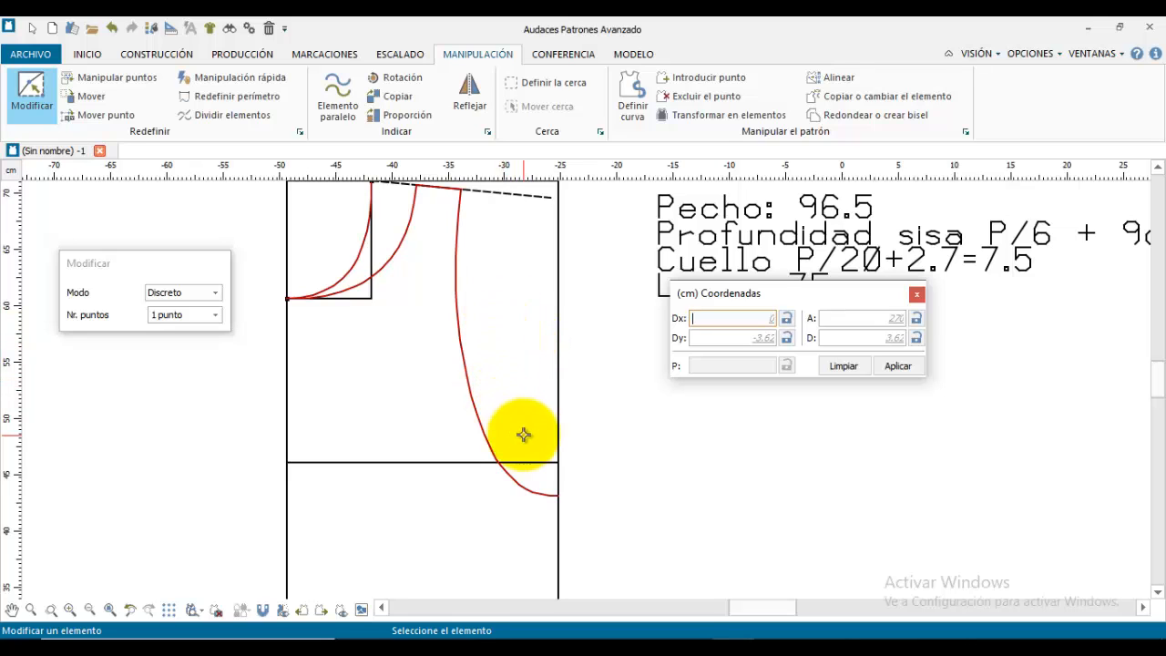
scroll(534, 470, down, 2)
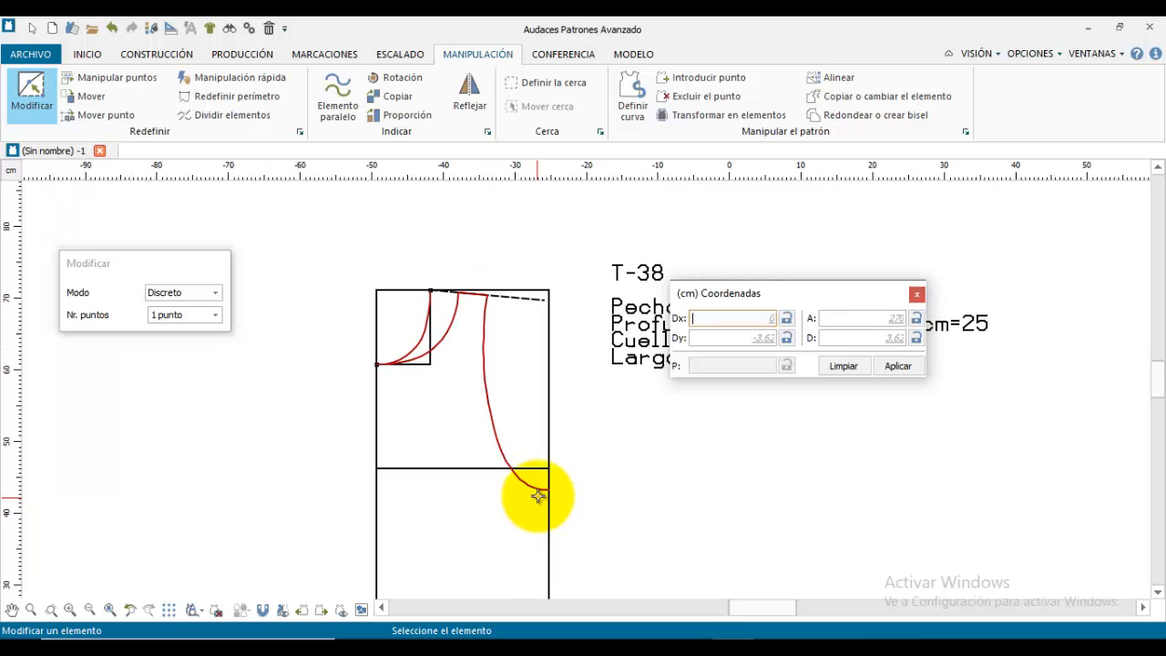
scroll(511, 437, up, 1)
scroll(483, 326, up, 2)
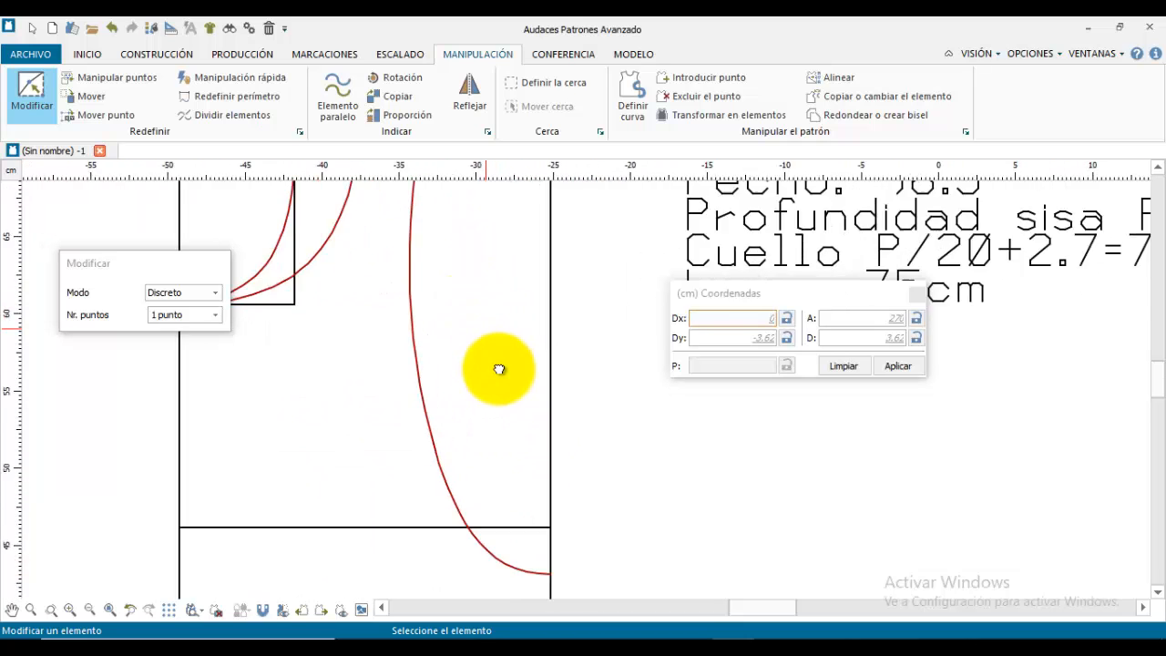
middle_drag(499, 369, 566, 467)
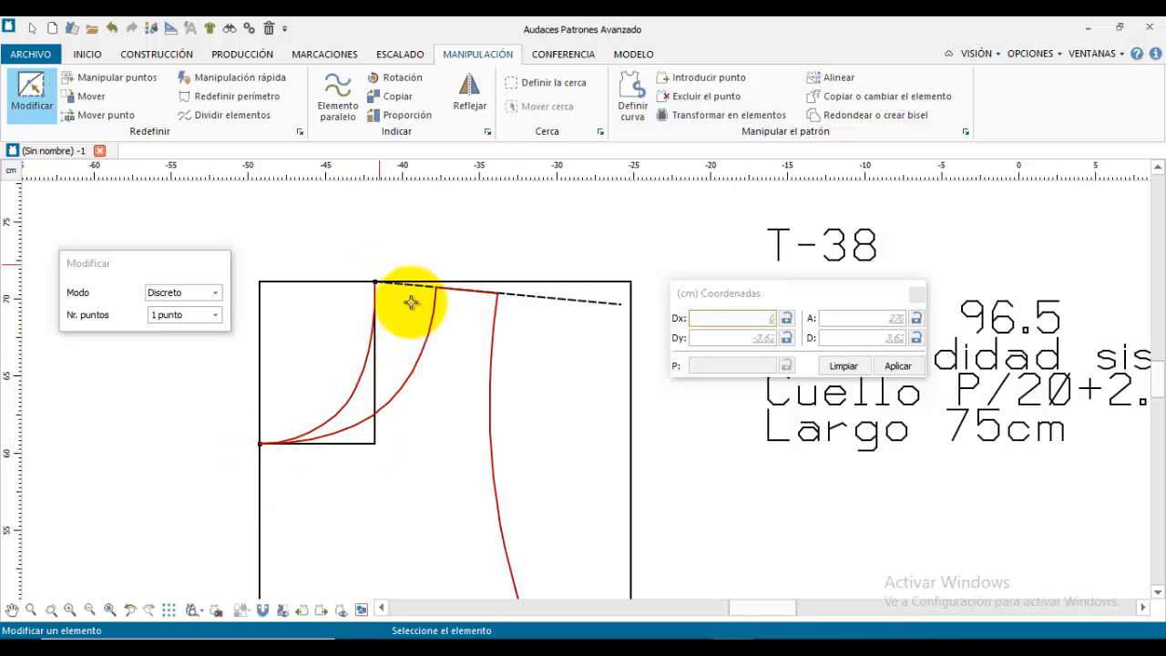
Step: Set the drawing colour to the basic dark blue (0, 0, 127)
key(Escape)
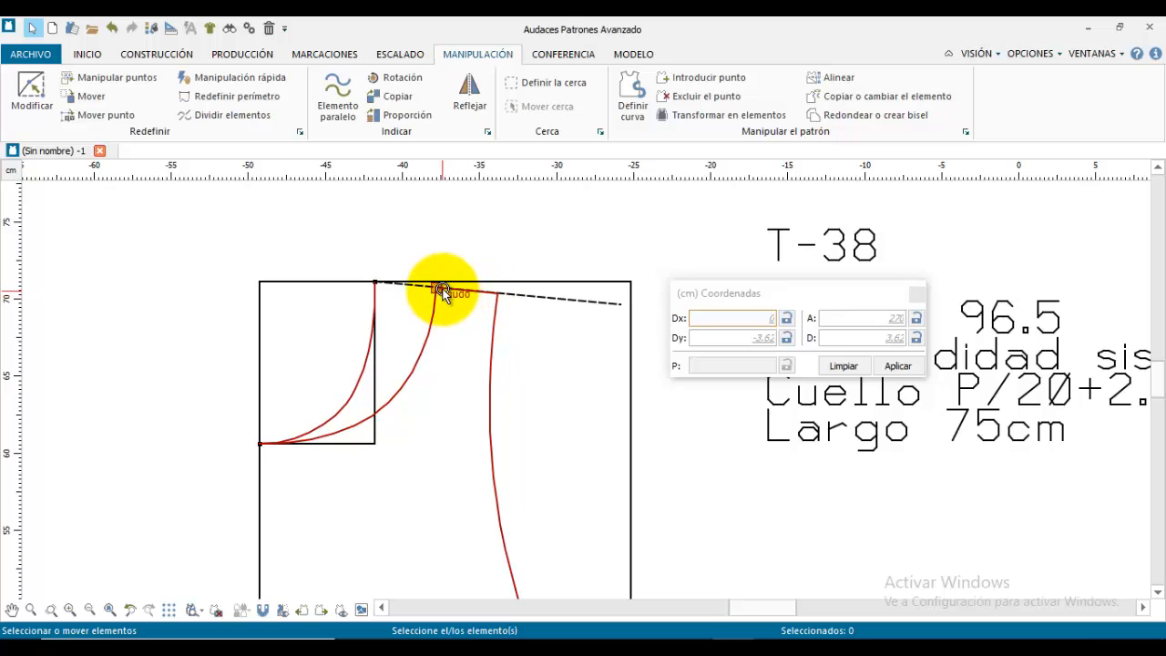
click(88, 55)
click(25, 96)
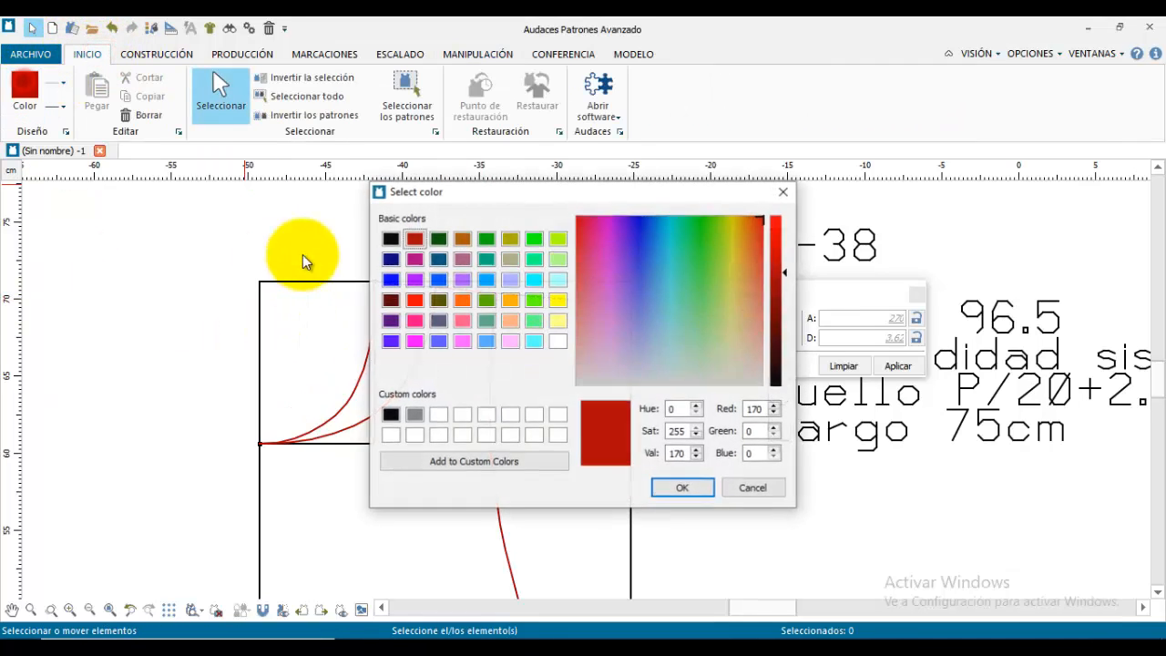
click(393, 260)
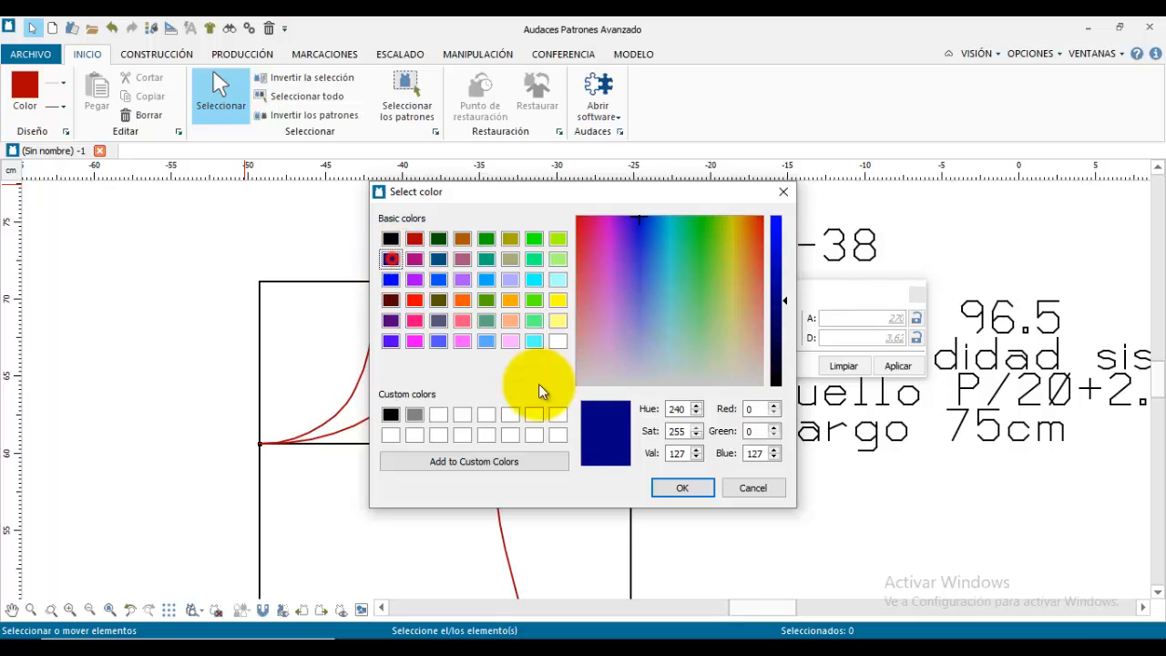
click(671, 489)
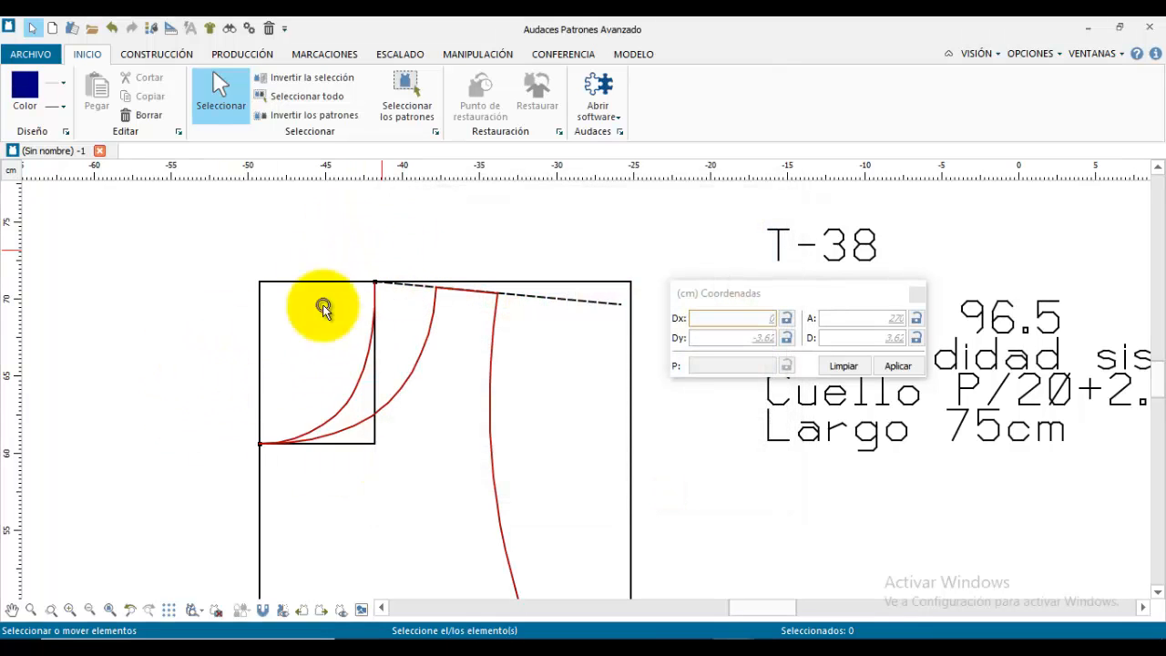
Step: Start a dark blue neckline curve on the centre line, 5.25 cm below the block's top corner
scroll(493, 485, down, 1)
middle_drag(493, 484, 417, 396)
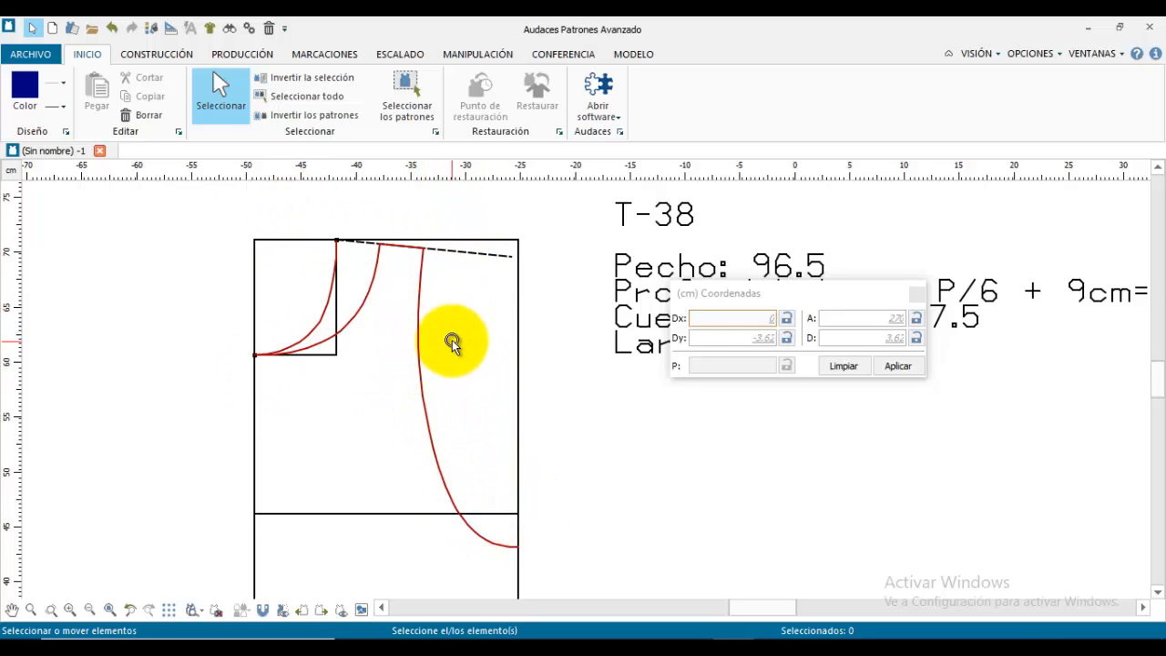
scroll(453, 343, up, 3)
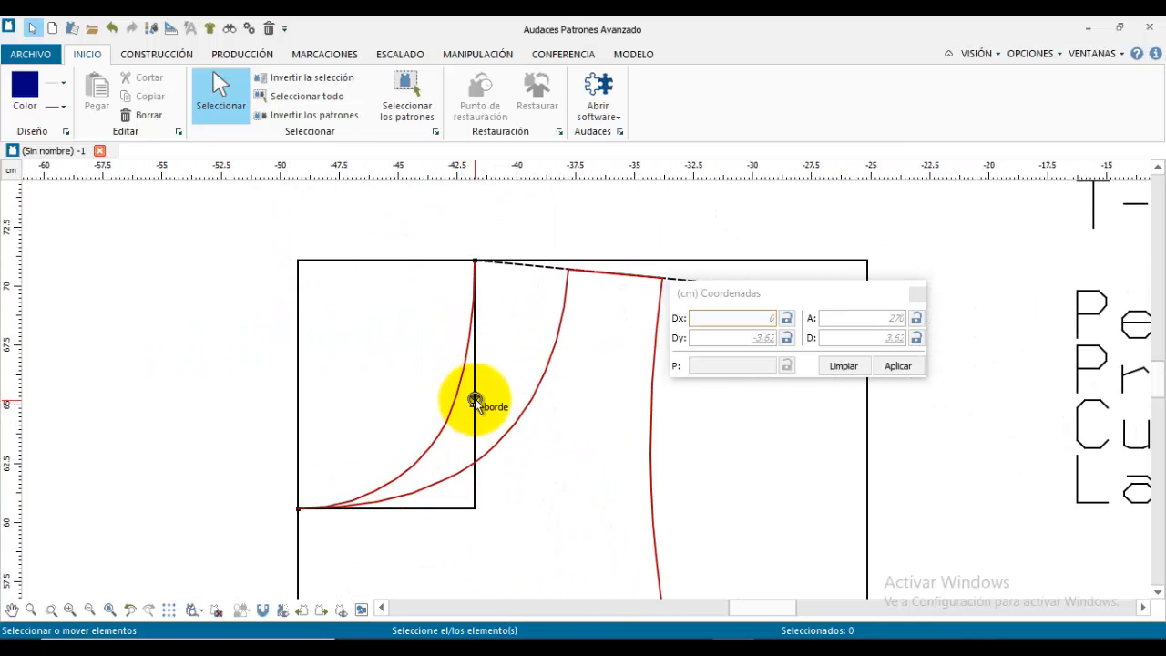
scroll(475, 399, up, 1)
middle_drag(475, 399, 429, 209)
middle_drag(472, 317, 565, 474)
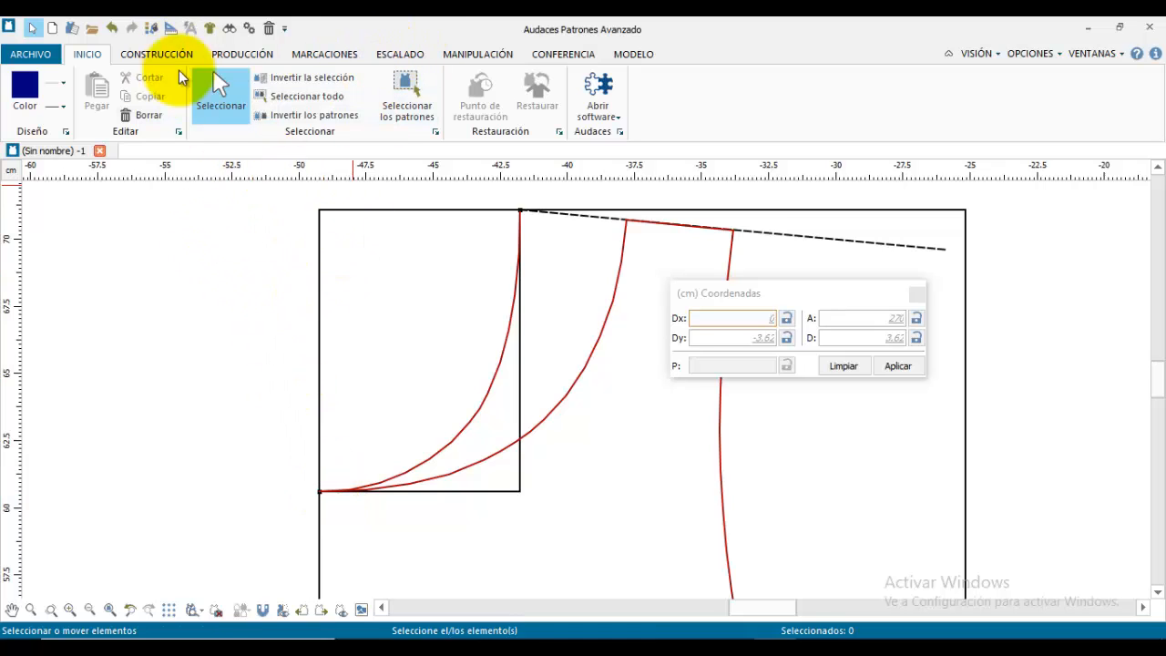
click(153, 55)
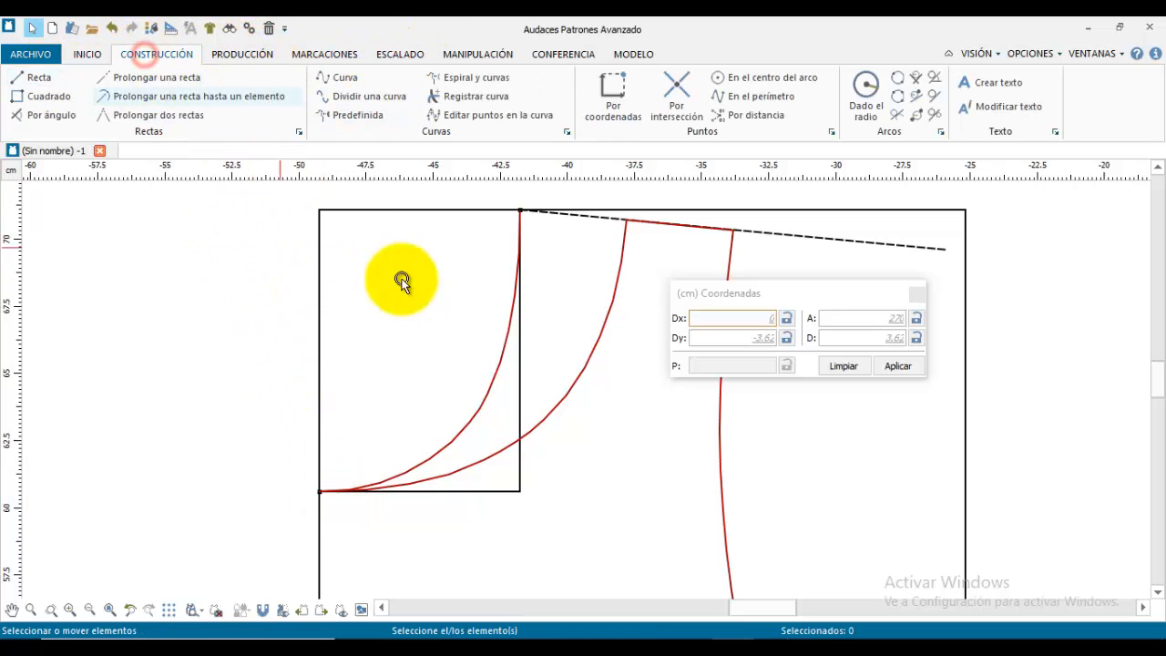
click(345, 79)
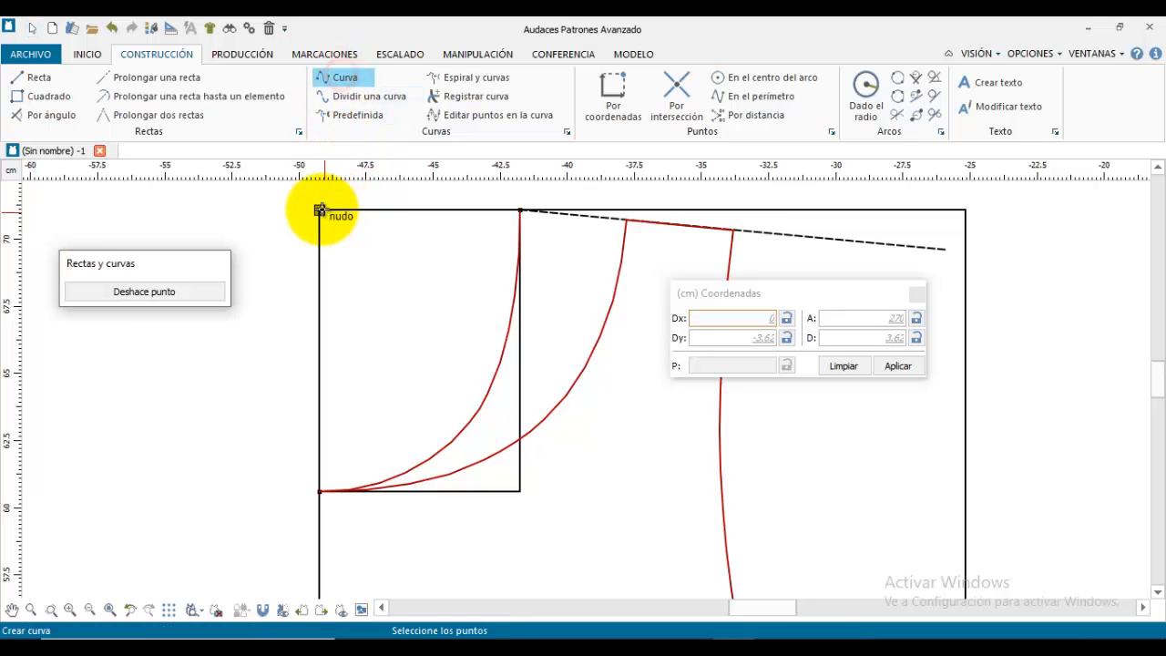
click(708, 338)
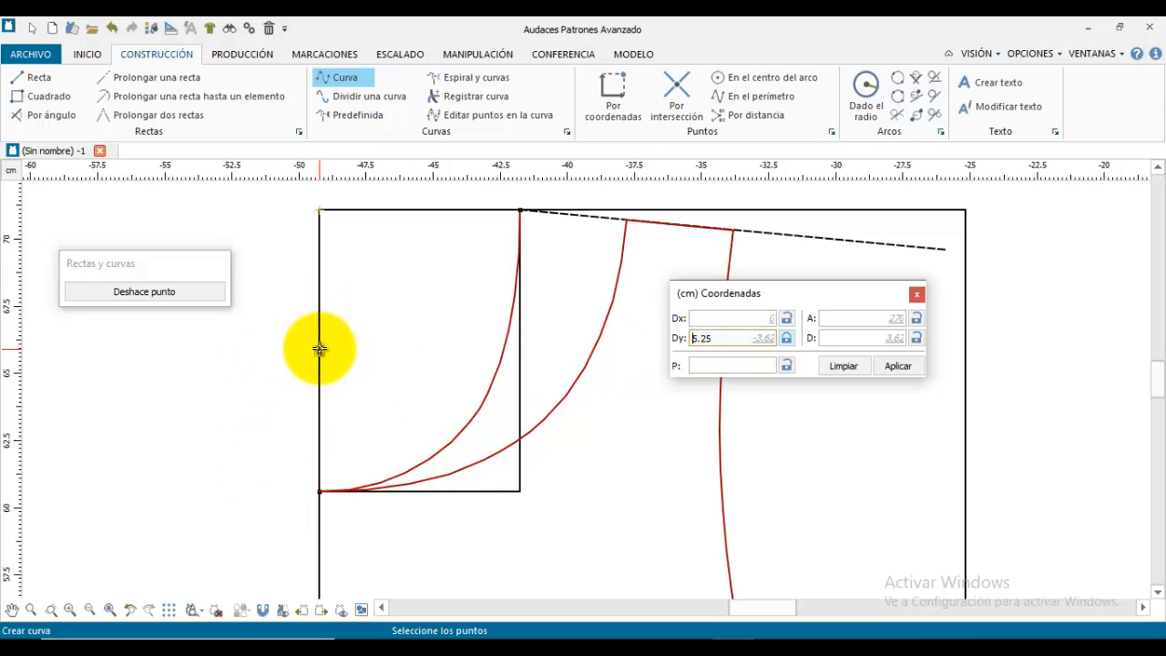
click(319, 351)
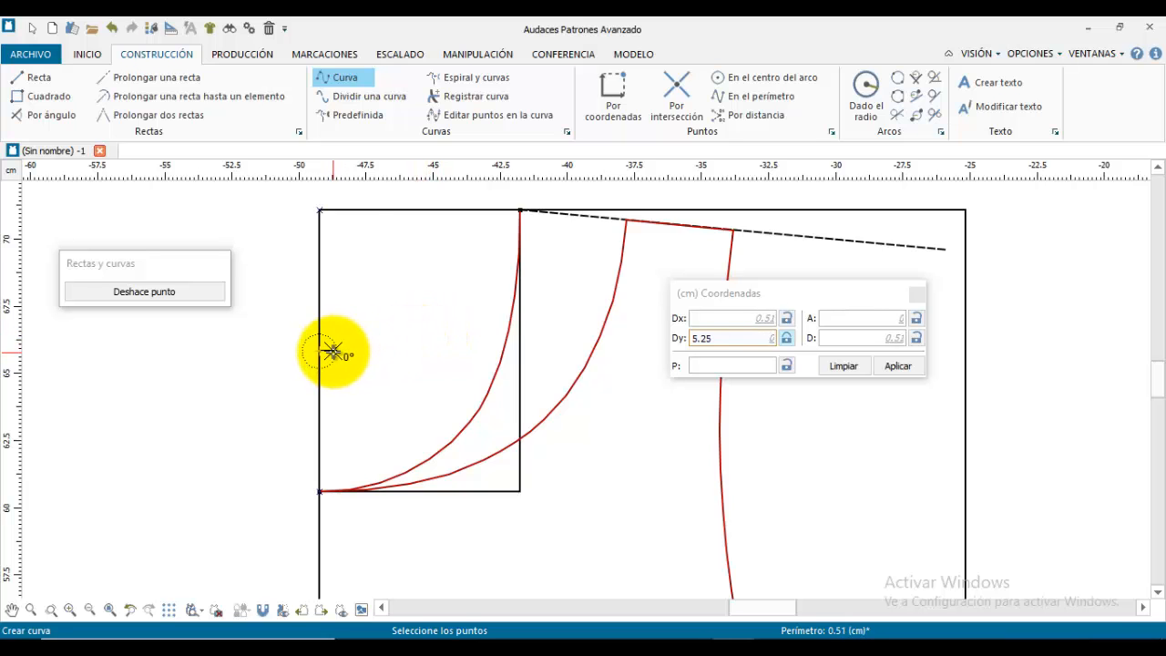
Step: Continue the curve about 0.6 cm horizontally, through a point 5.5 cm across and 1.5 cm up, ending at the inner neck point
scroll(332, 353, up, 4)
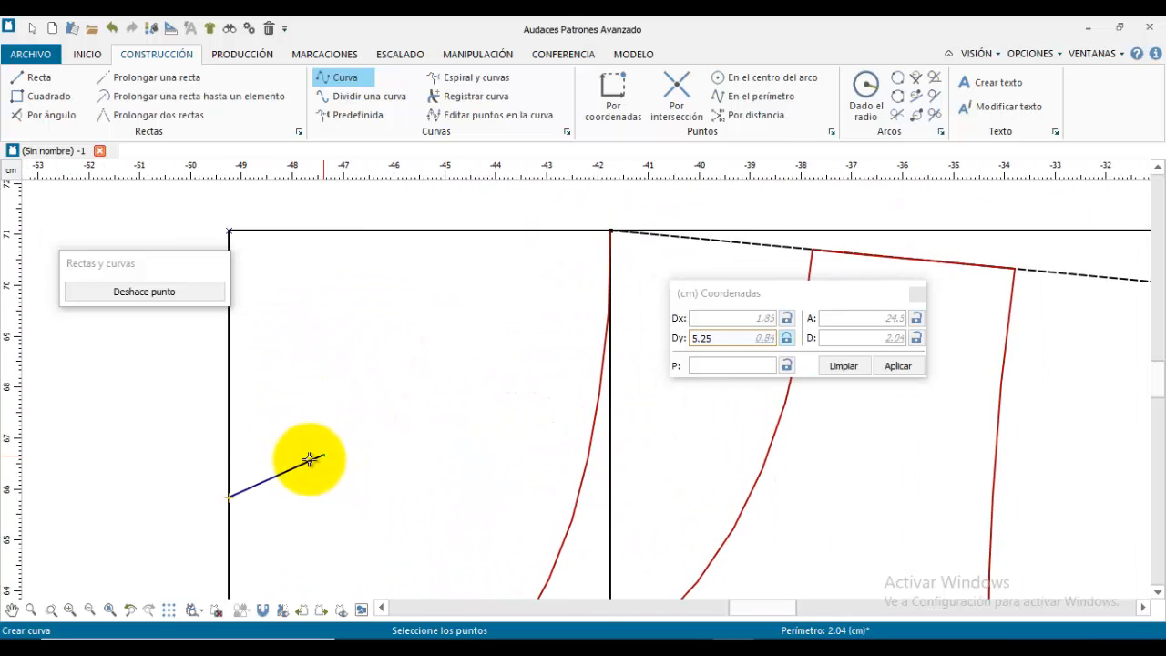
click(260, 496)
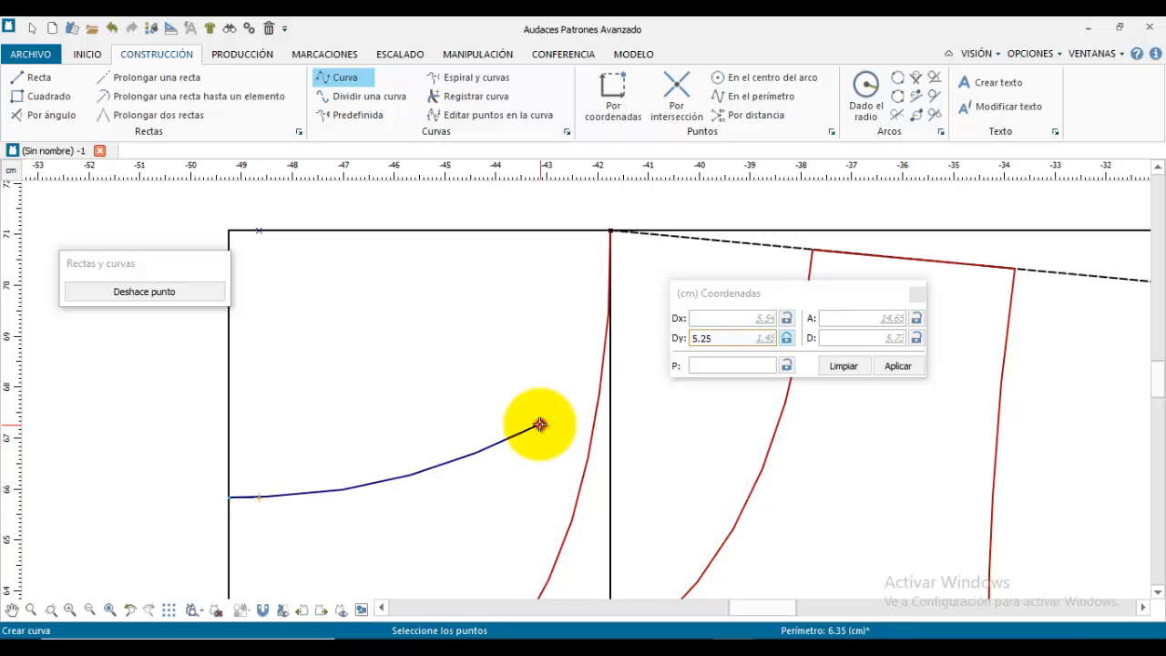
click(540, 424)
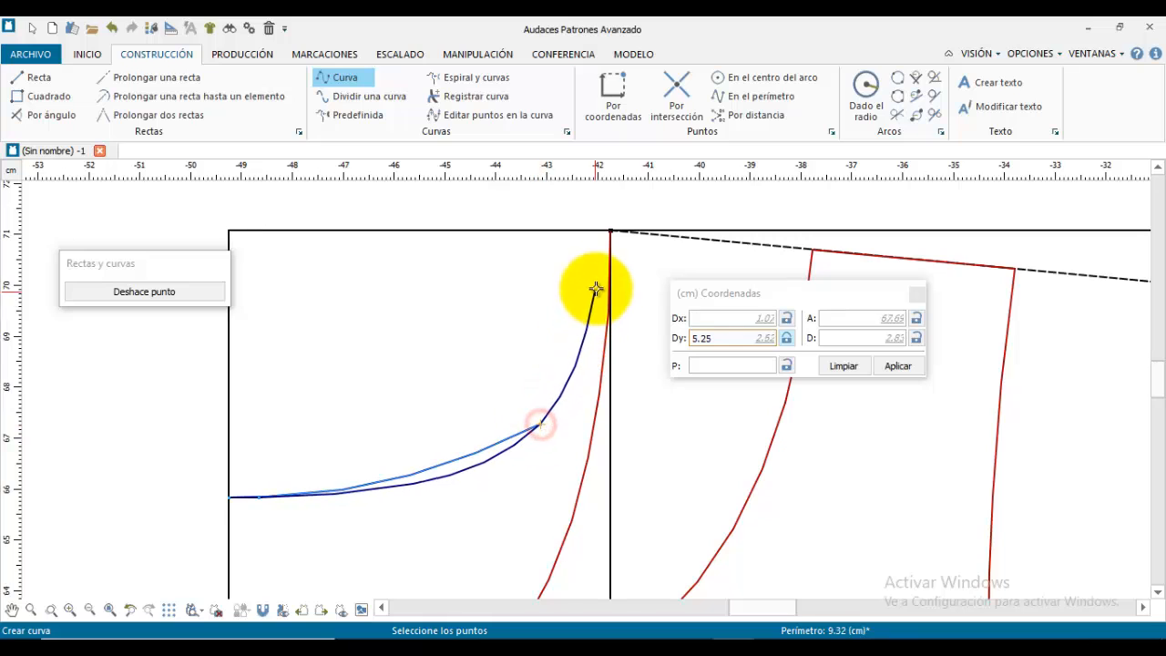
click(611, 231)
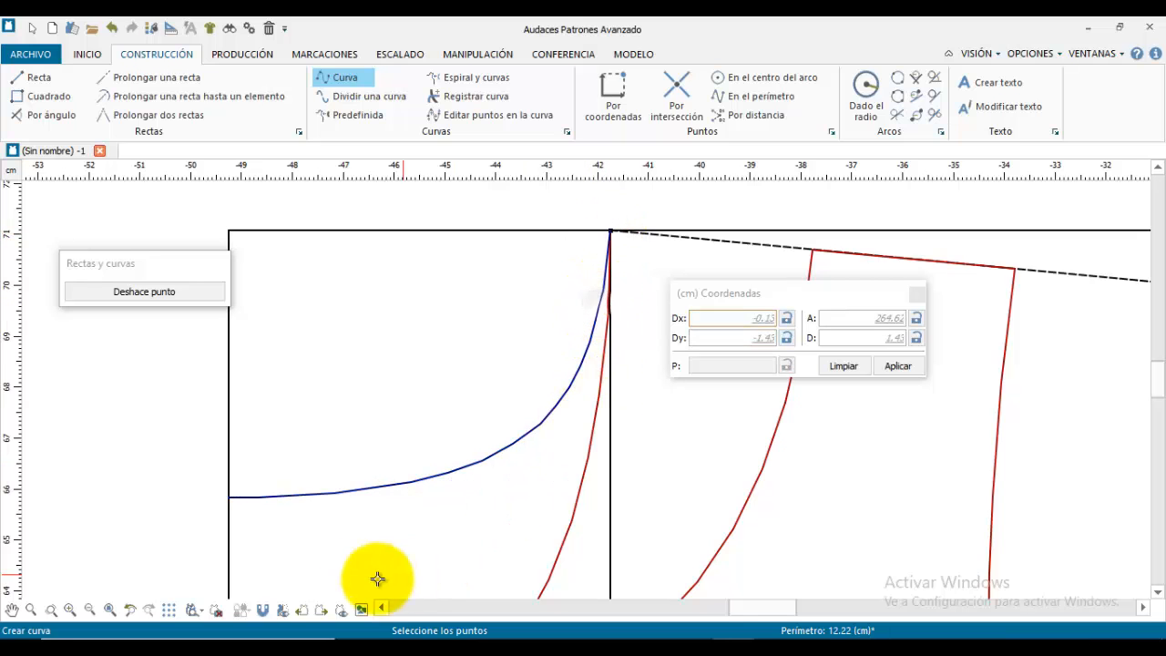
Step: Draw a second blue curve from the strap's neck end, 3.2 cm at 240°, through the vertical neck line, to the blue neckline's centre point
scroll(474, 501, down, 2)
scroll(547, 448, down, 4)
middle_drag(514, 476, 426, 517)
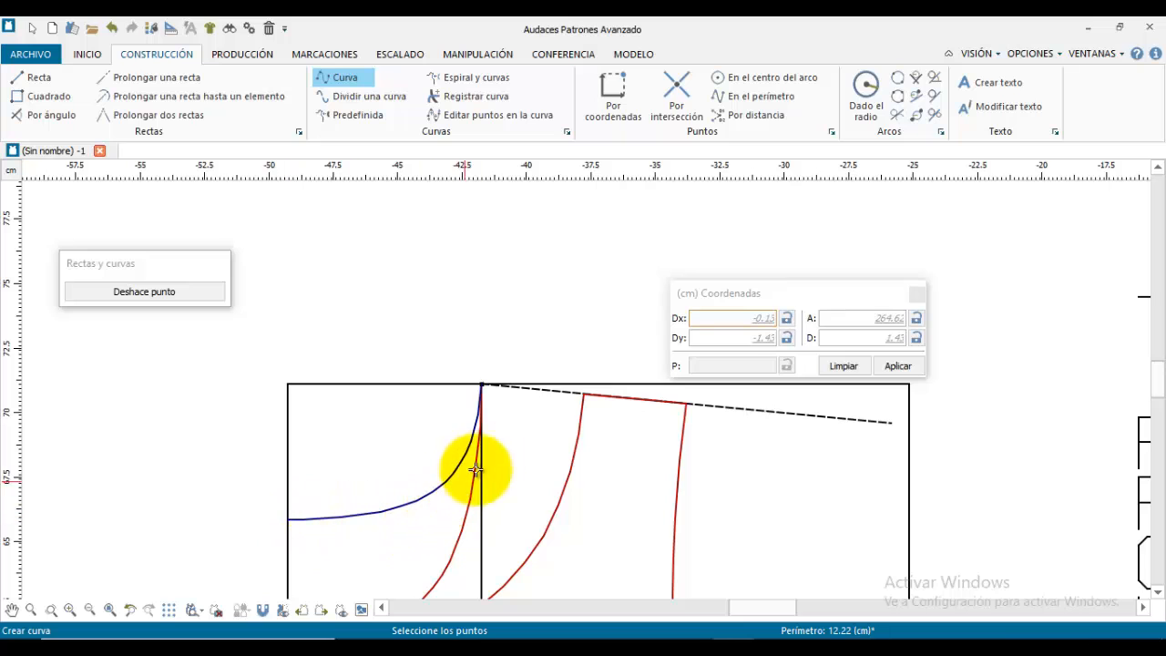
click(584, 394)
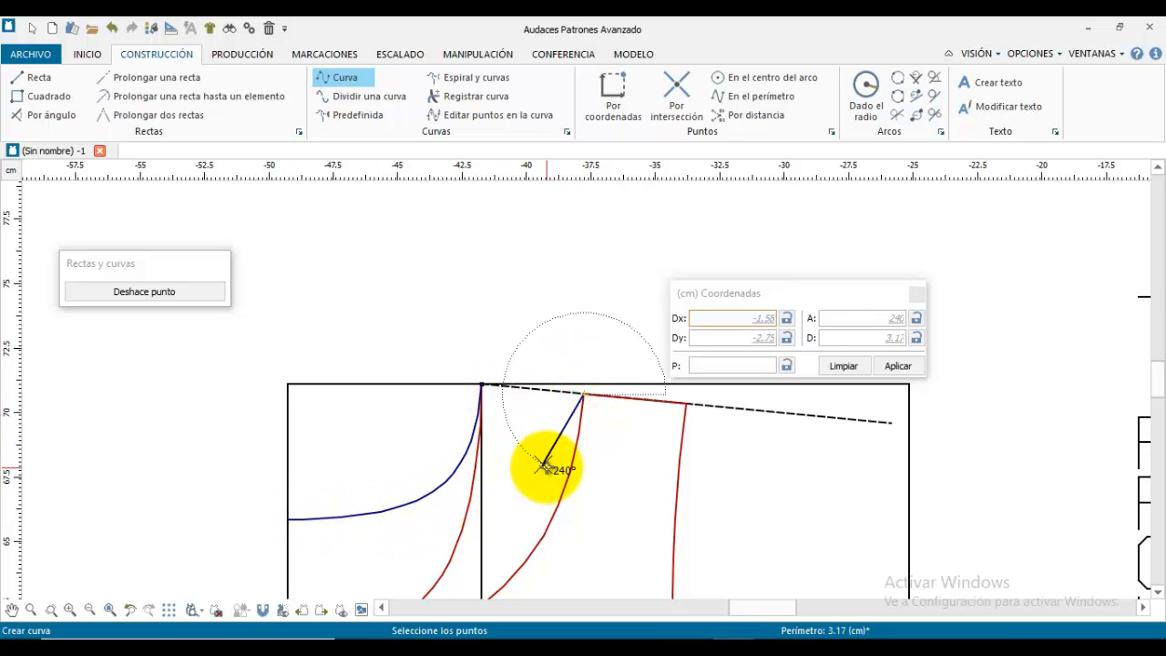
click(543, 467)
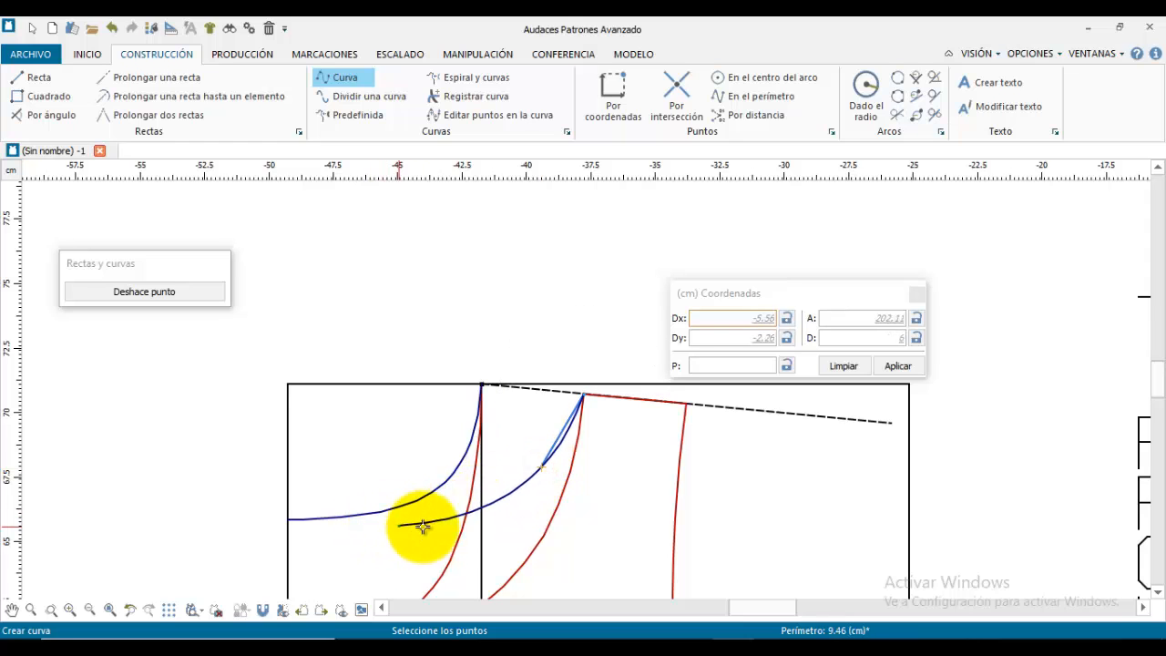
click(483, 500)
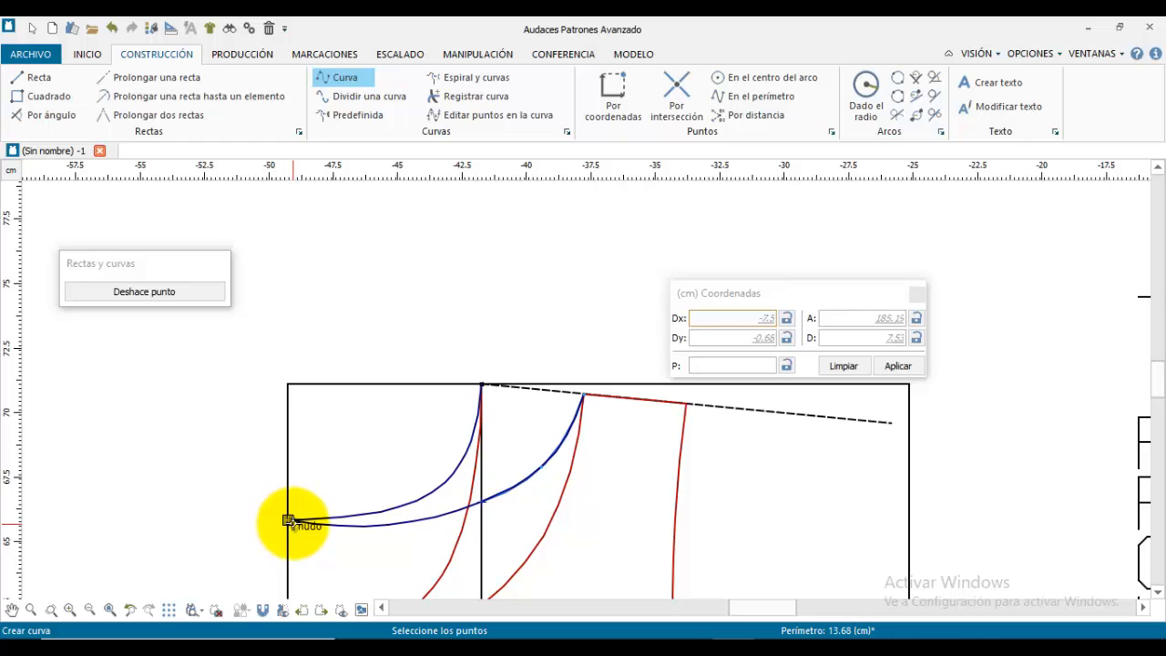
click(293, 523)
right_click(319, 488)
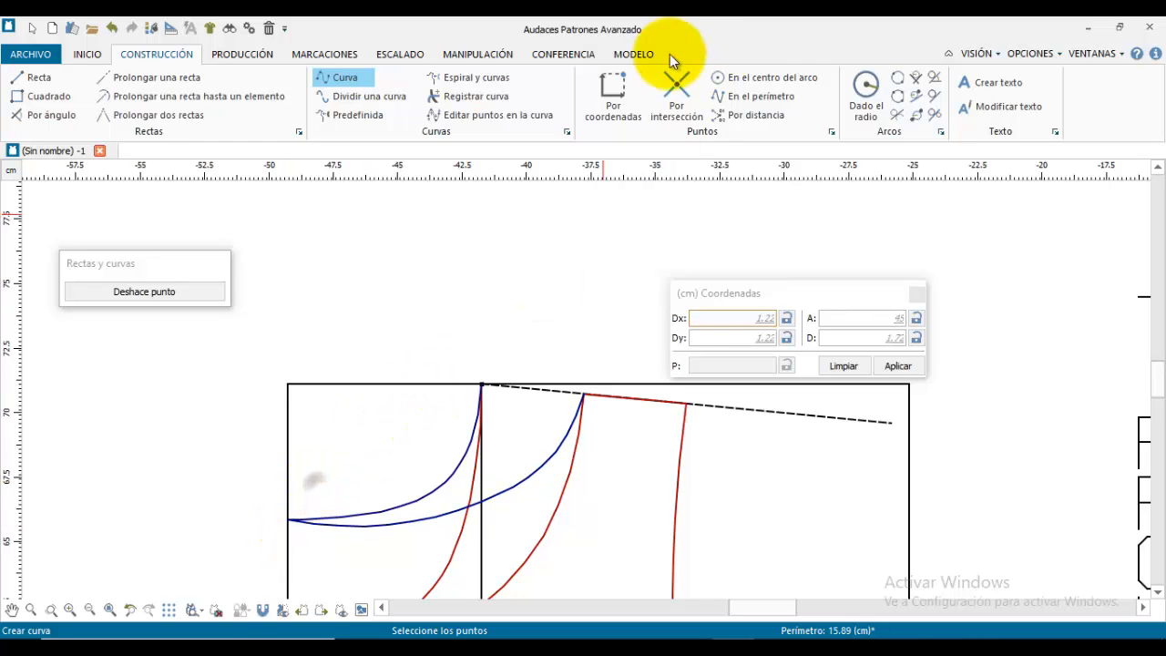
Step: Modify the second curve: raise both intermediate points about 0.5 cm, shift the upper one 1.1 cm up and towards the strap, and accept
click(492, 54)
click(31, 88)
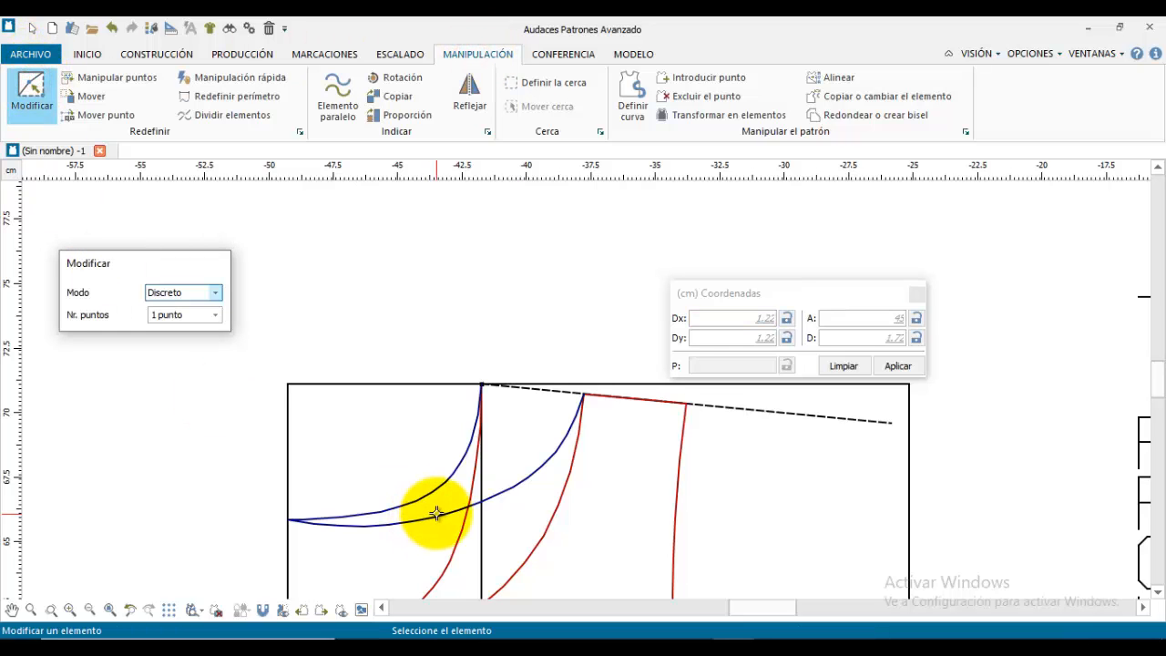
click(437, 513)
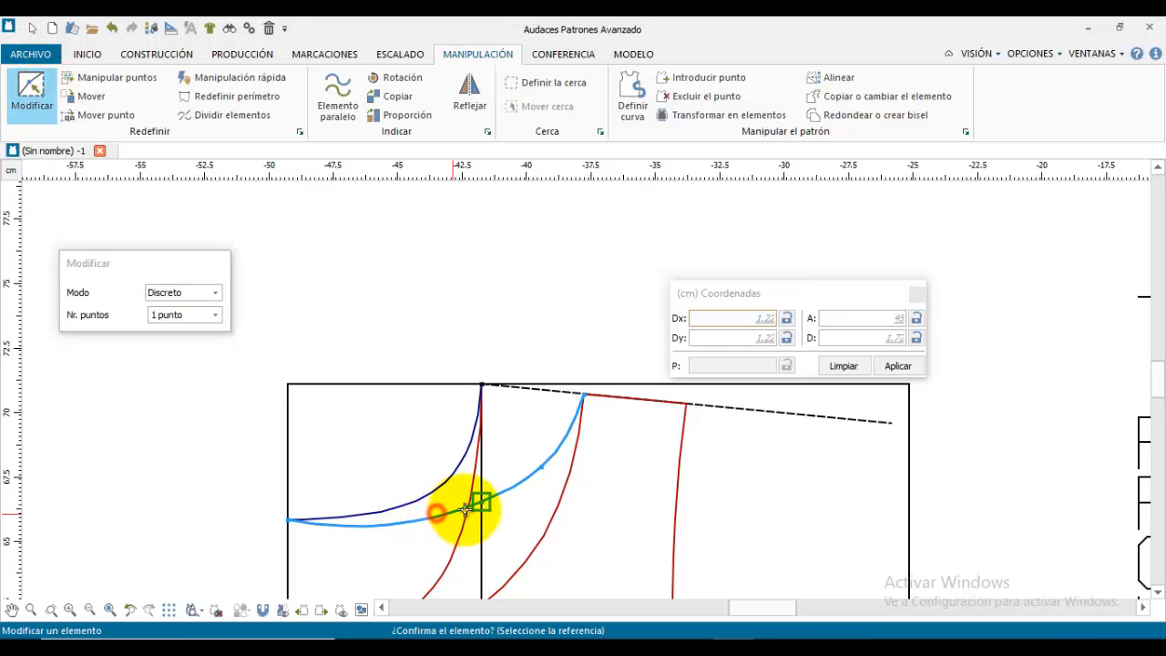
click(541, 468)
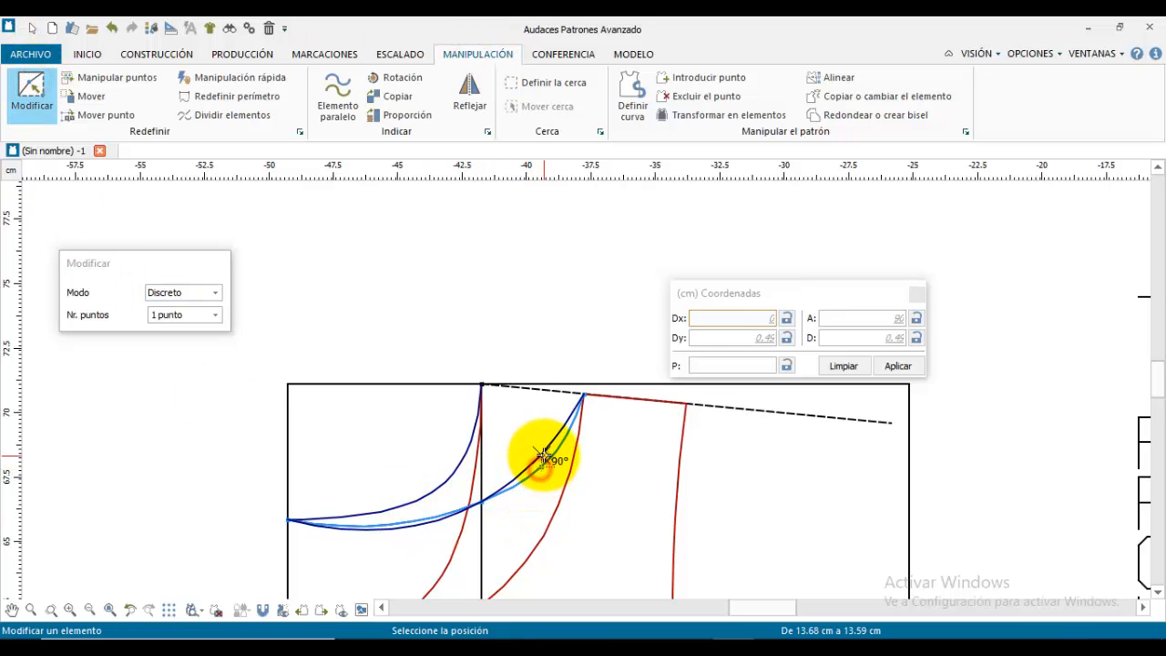
click(479, 487)
click(543, 453)
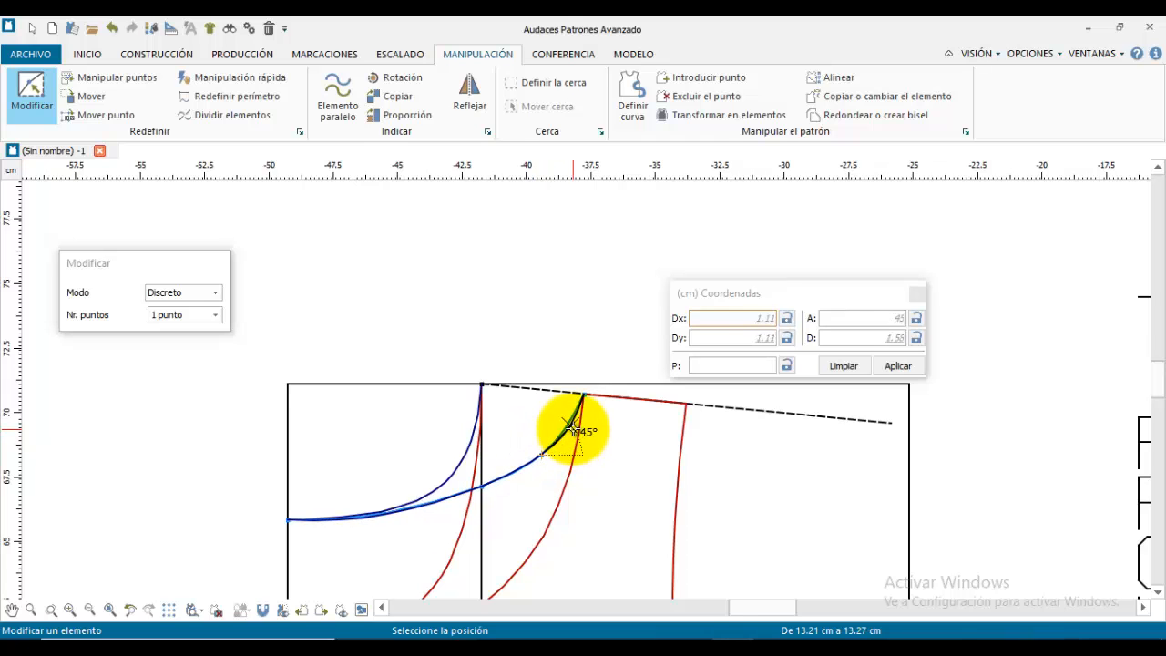
click(571, 427)
right_click(543, 503)
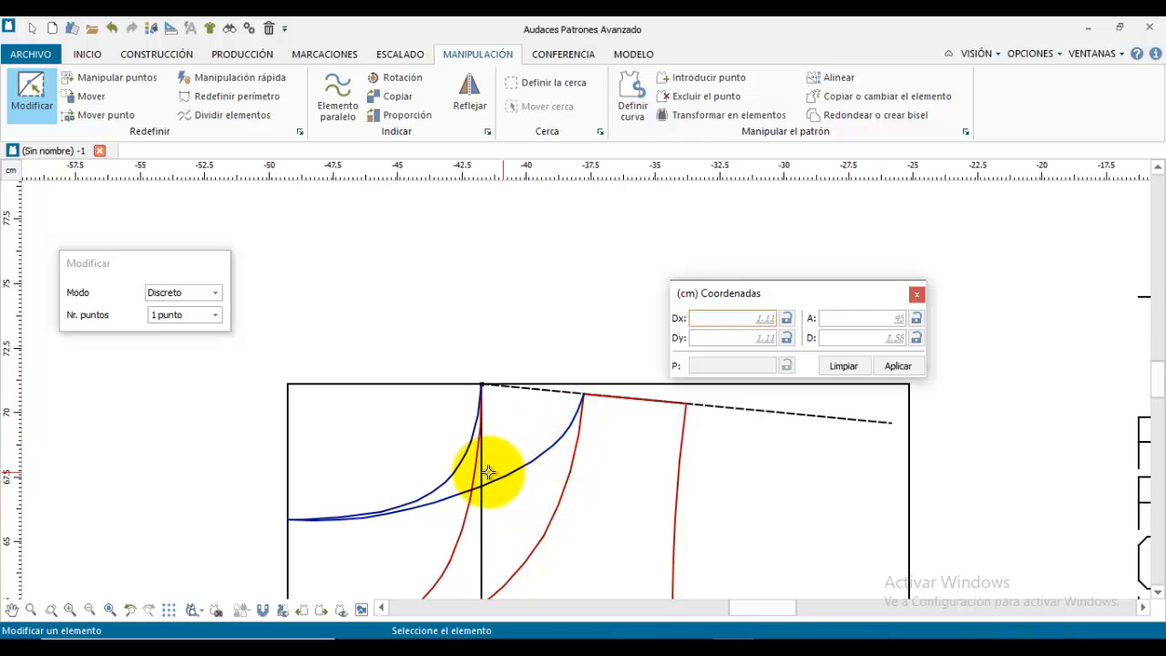
Step: Reposition the second blue curve's middle point onto the first blue neckline, about 5.9 cm towards the centre line and 1.1 cm down
scroll(468, 488, down, 2)
scroll(469, 490, up, 3)
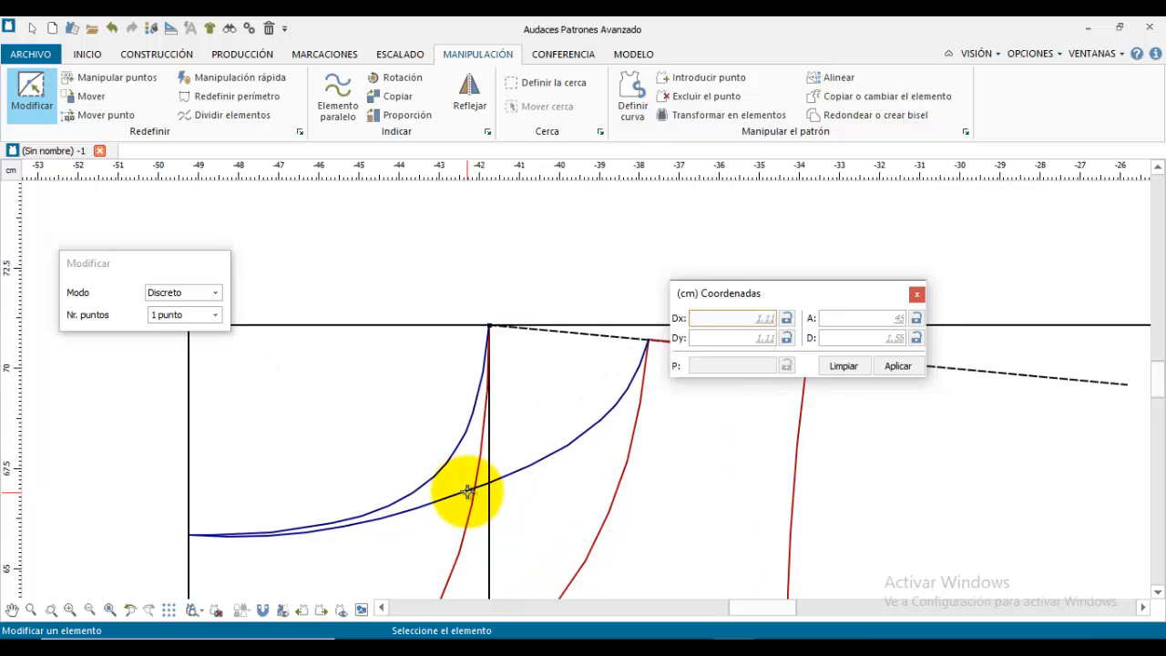
click(490, 484)
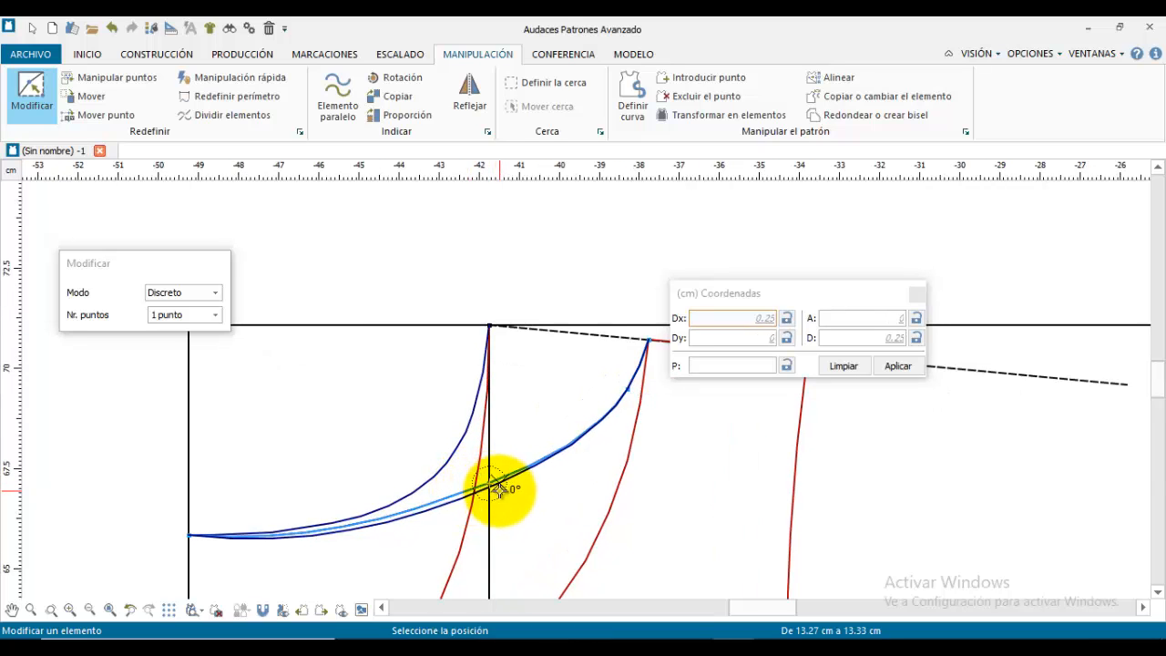
click(500, 492)
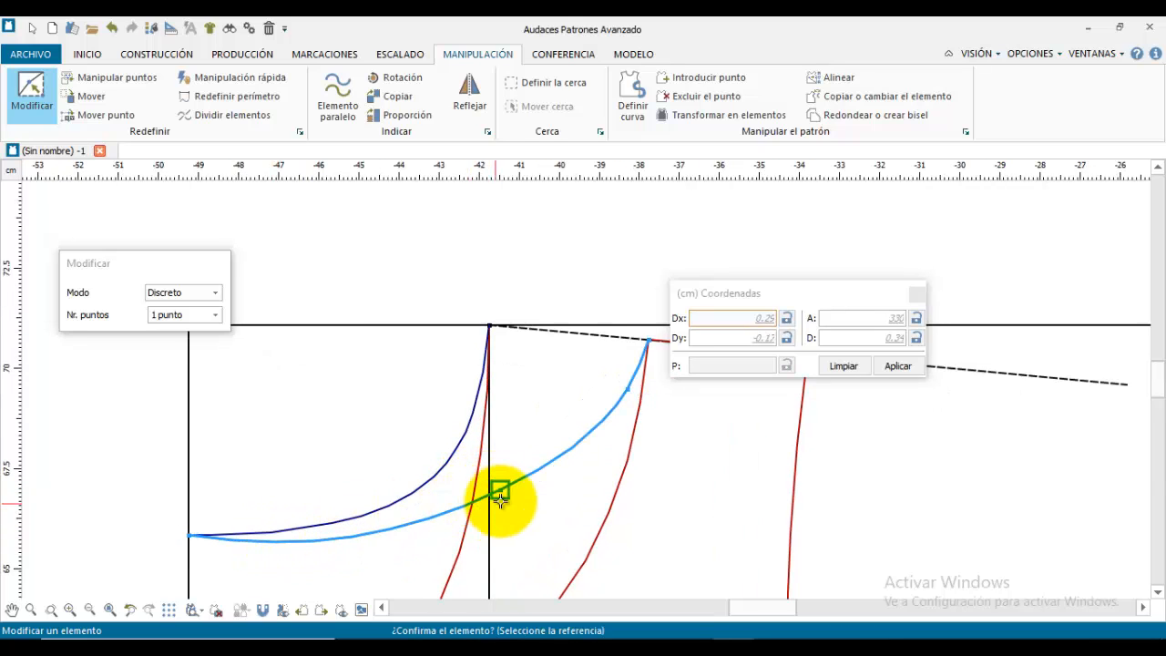
click(500, 492)
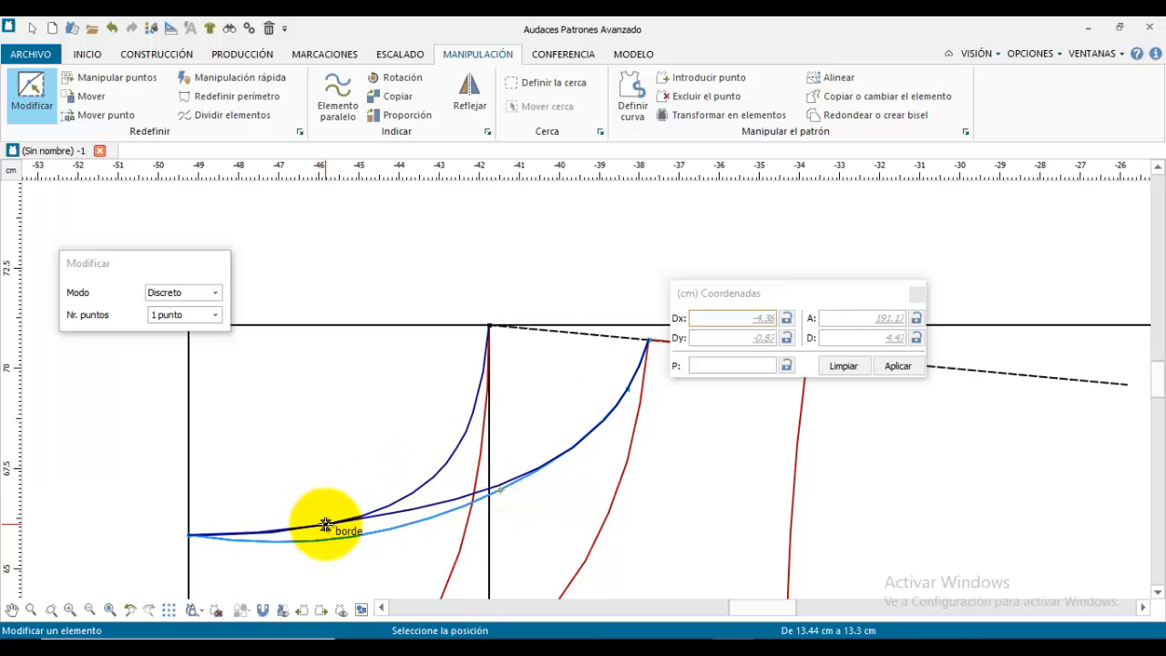
click(267, 535)
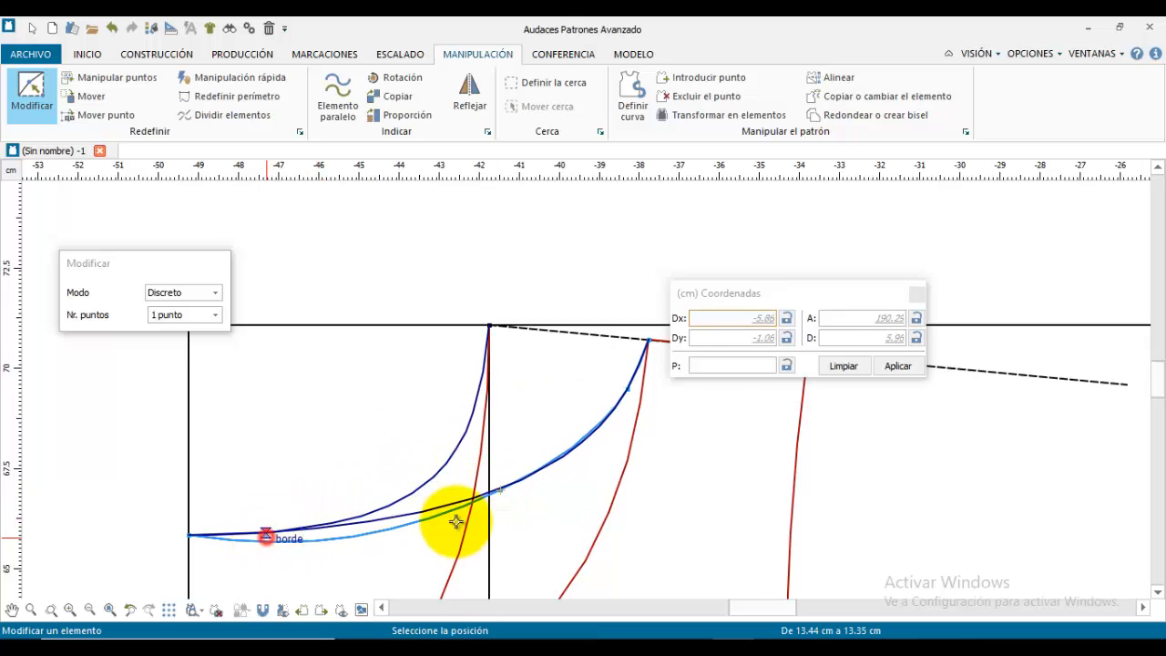
scroll(575, 475, down, 1)
scroll(576, 475, down, 2)
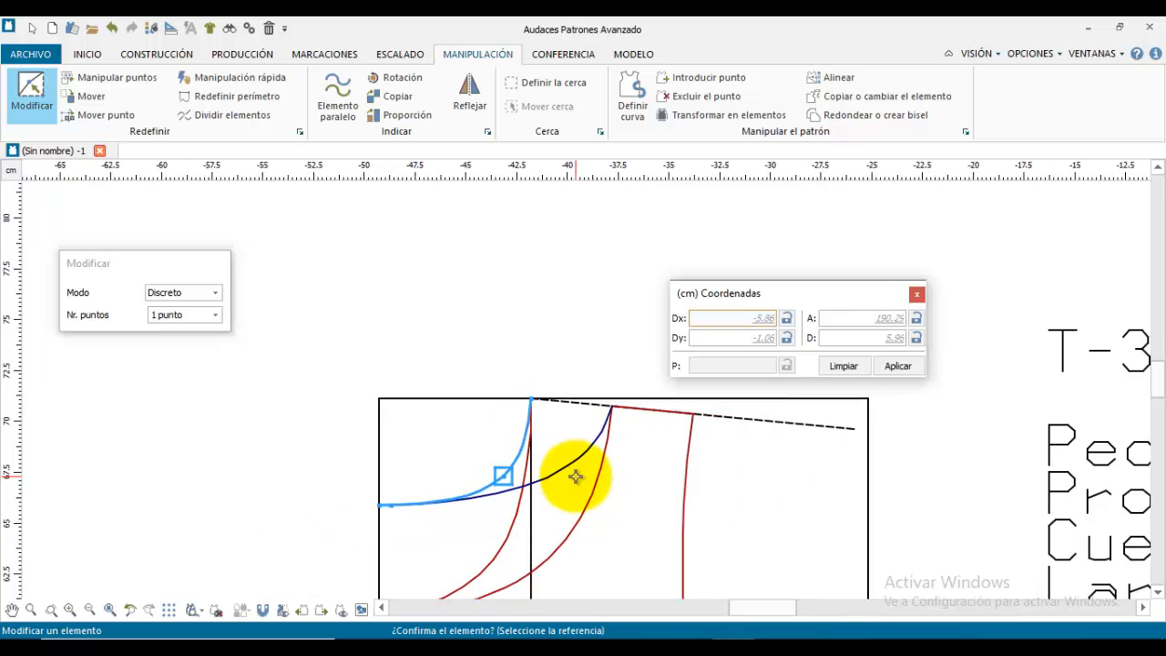
right_click(494, 286)
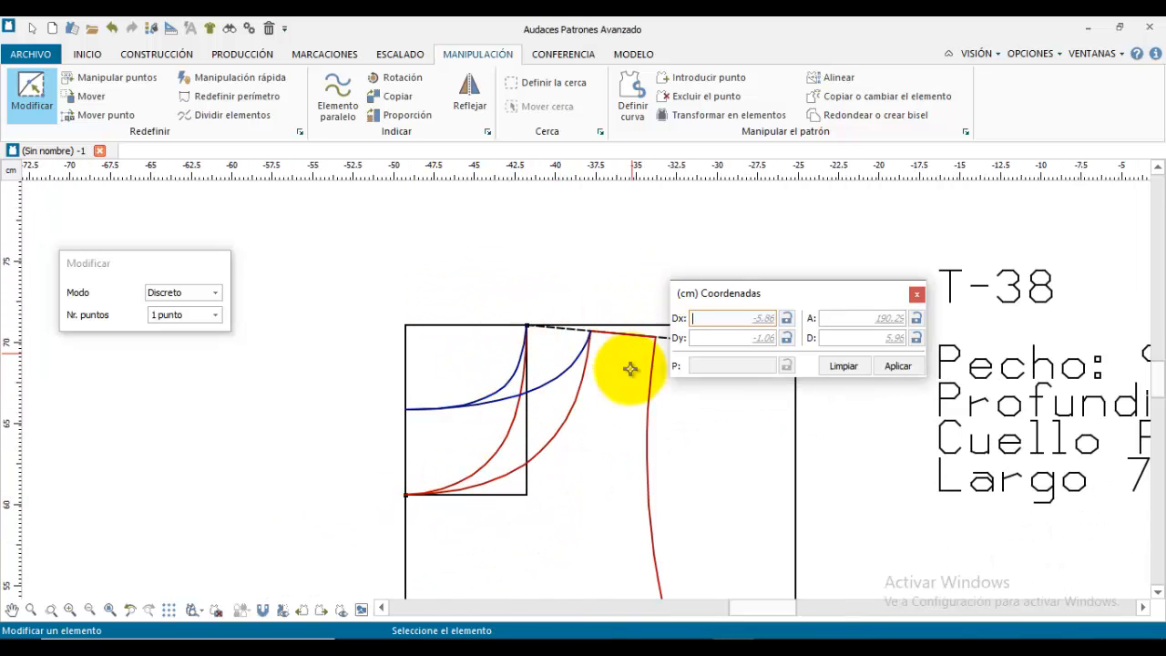
Step: Place a point at the intersection of the red armhole curve and the armhole depth line, with the first element set to be divided
scroll(580, 476, down, 3)
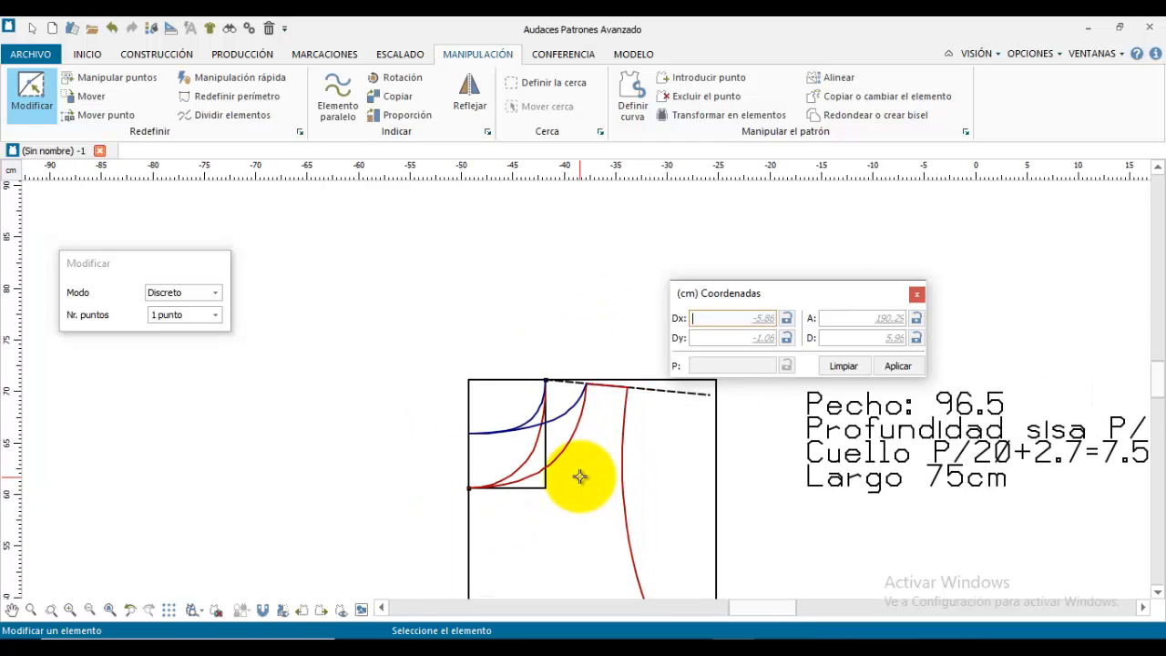
middle_drag(520, 427, 452, 482)
scroll(492, 539, up, 3)
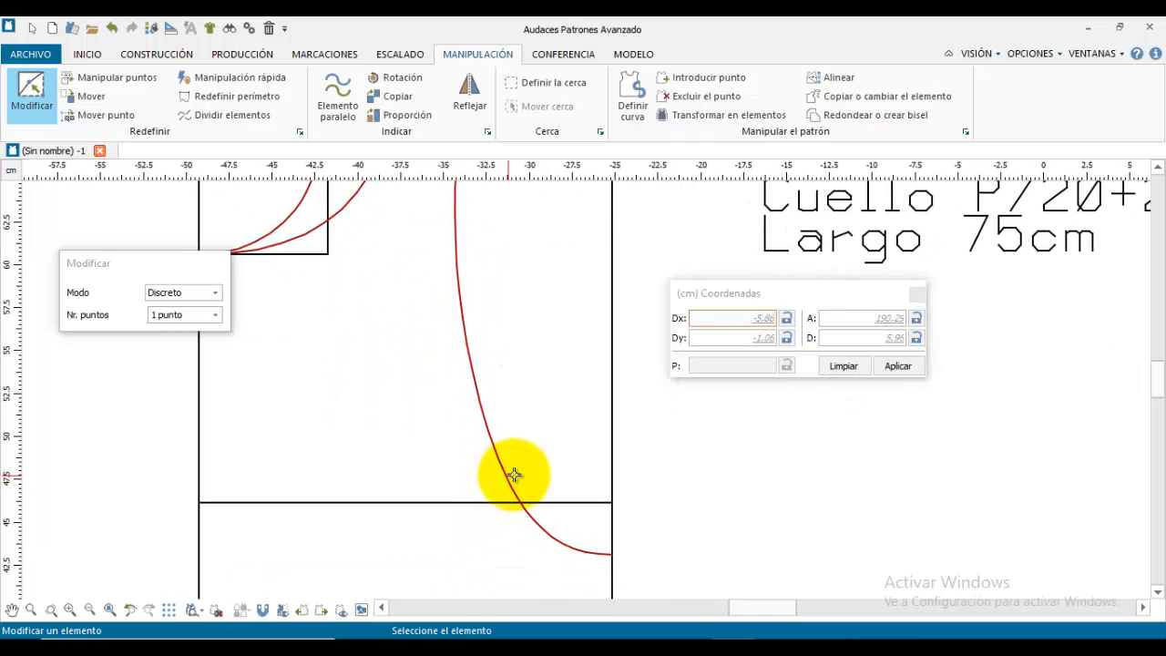
scroll(515, 475, up, 1)
middle_drag(518, 493, 585, 382)
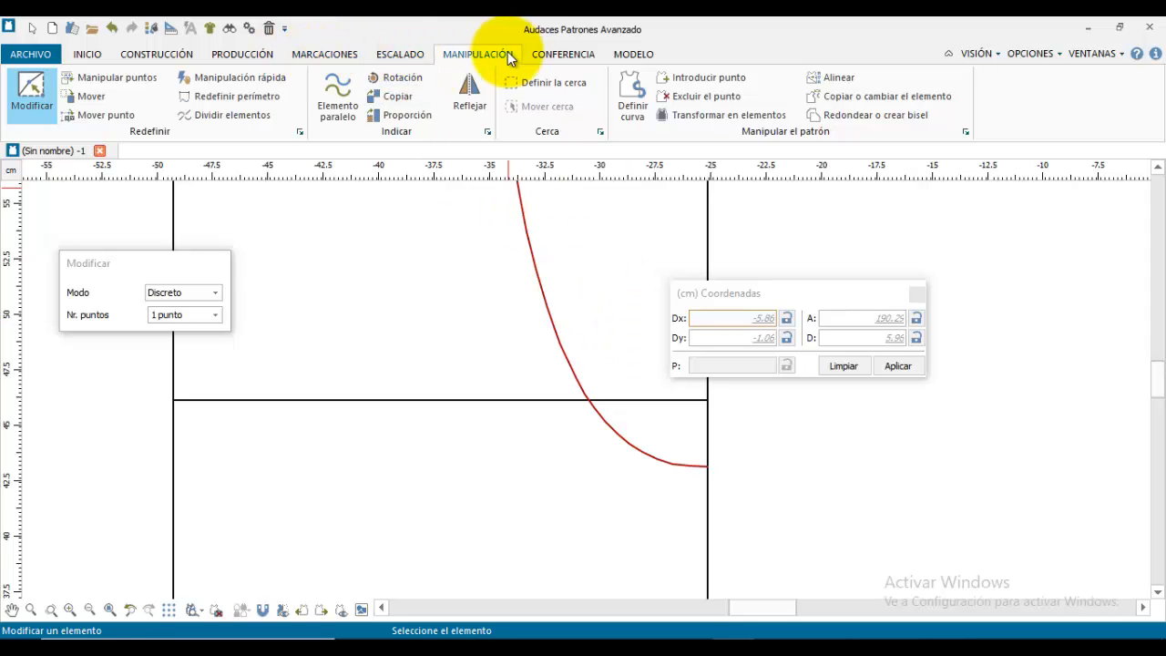
click(164, 54)
click(609, 99)
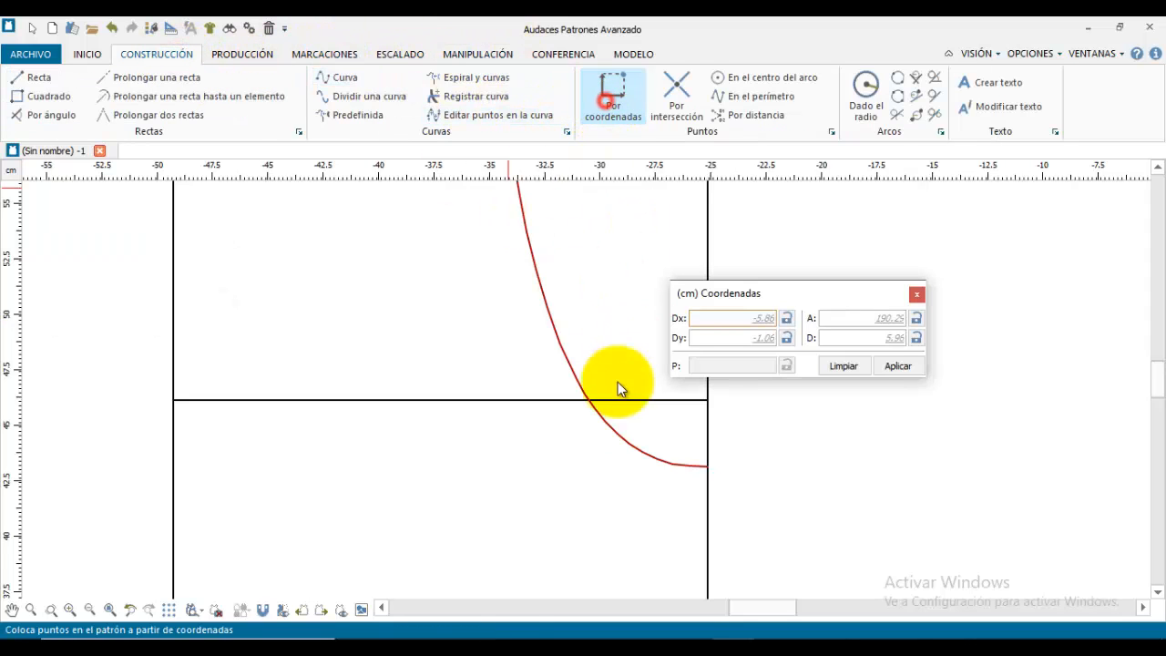
click(676, 89)
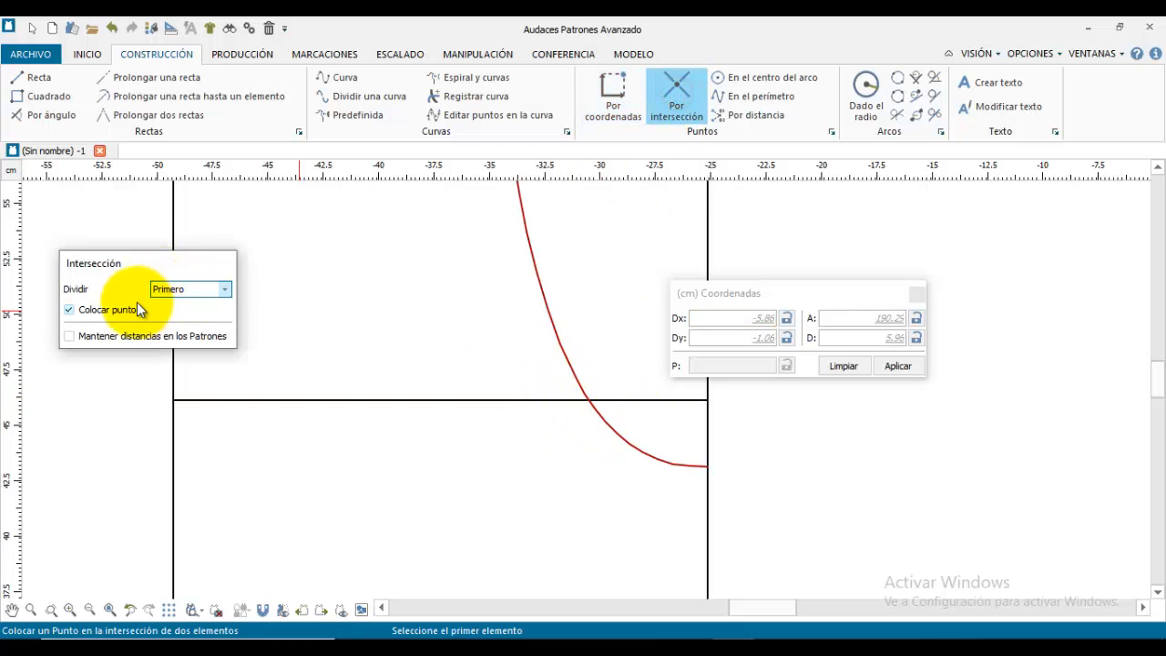
click(580, 387)
click(604, 401)
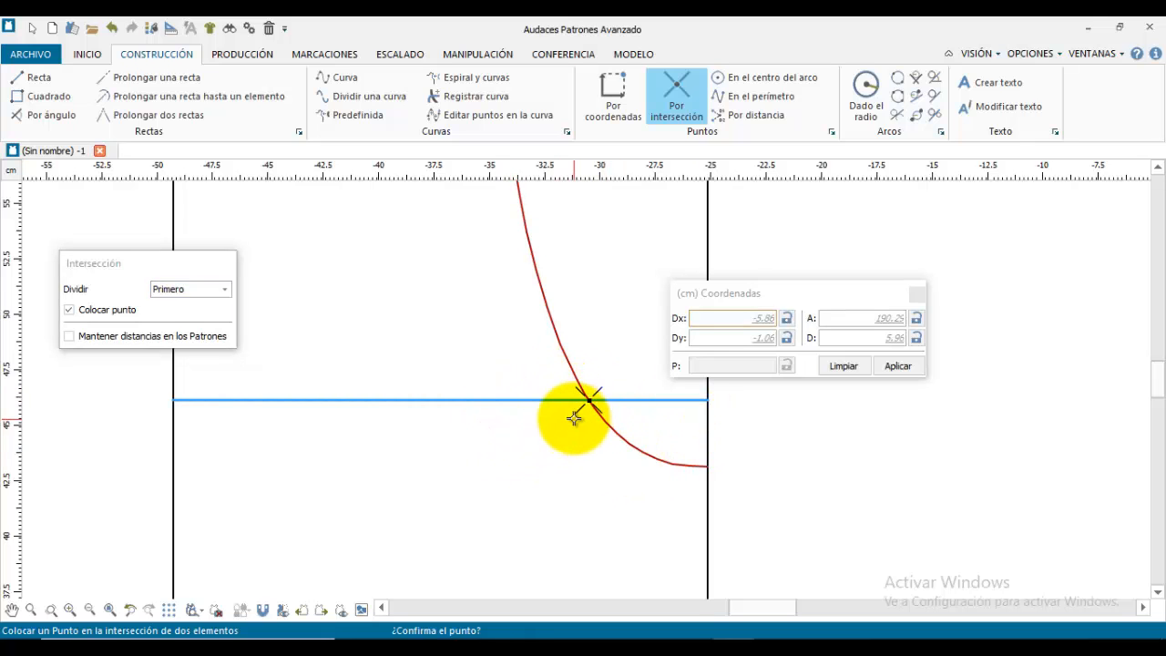
click(574, 422)
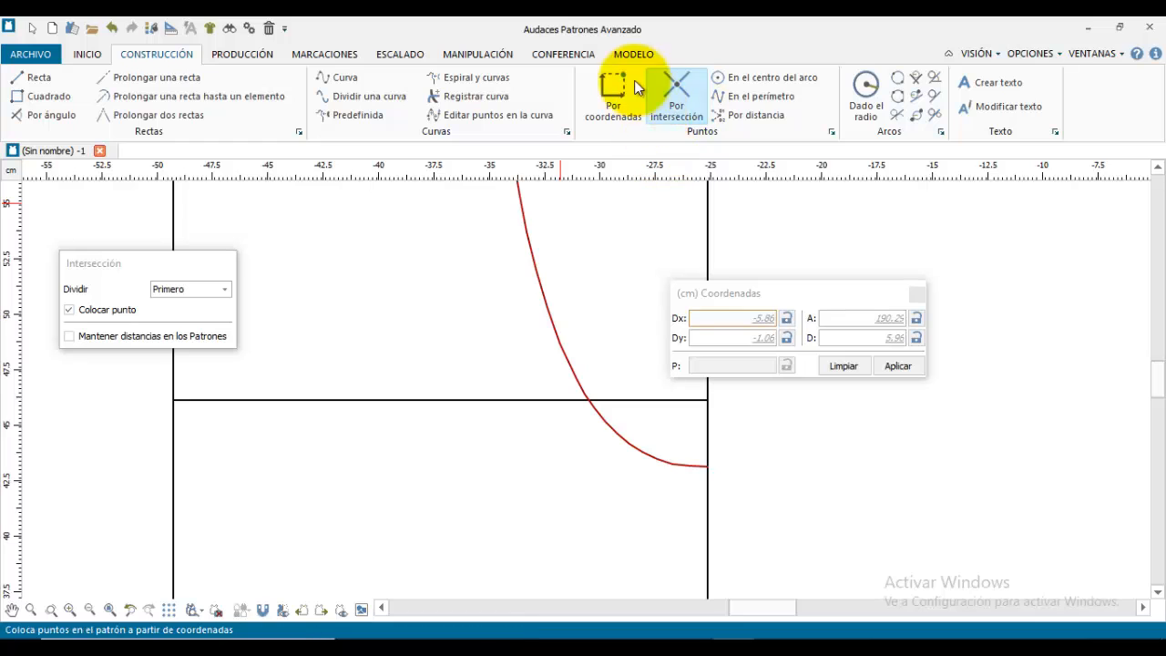
Step: Mark the red armhole curve's intersection with the armhole depth line and place a second point 1.5 cm along that line towards the centre line
click(690, 113)
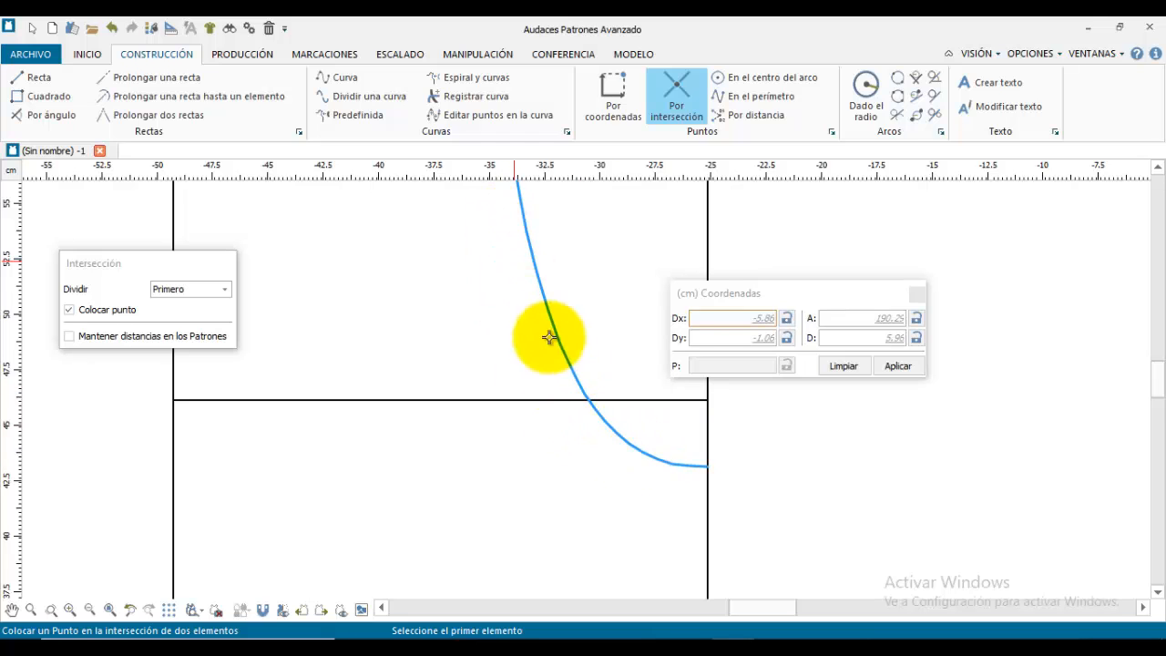
click(621, 404)
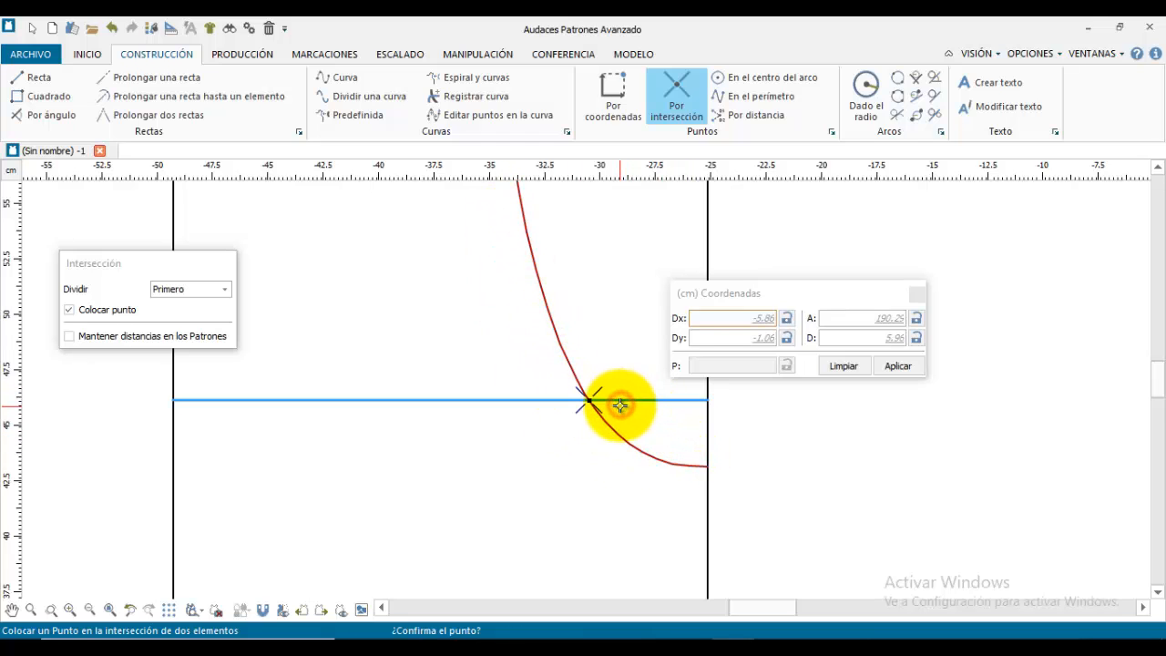
click(567, 425)
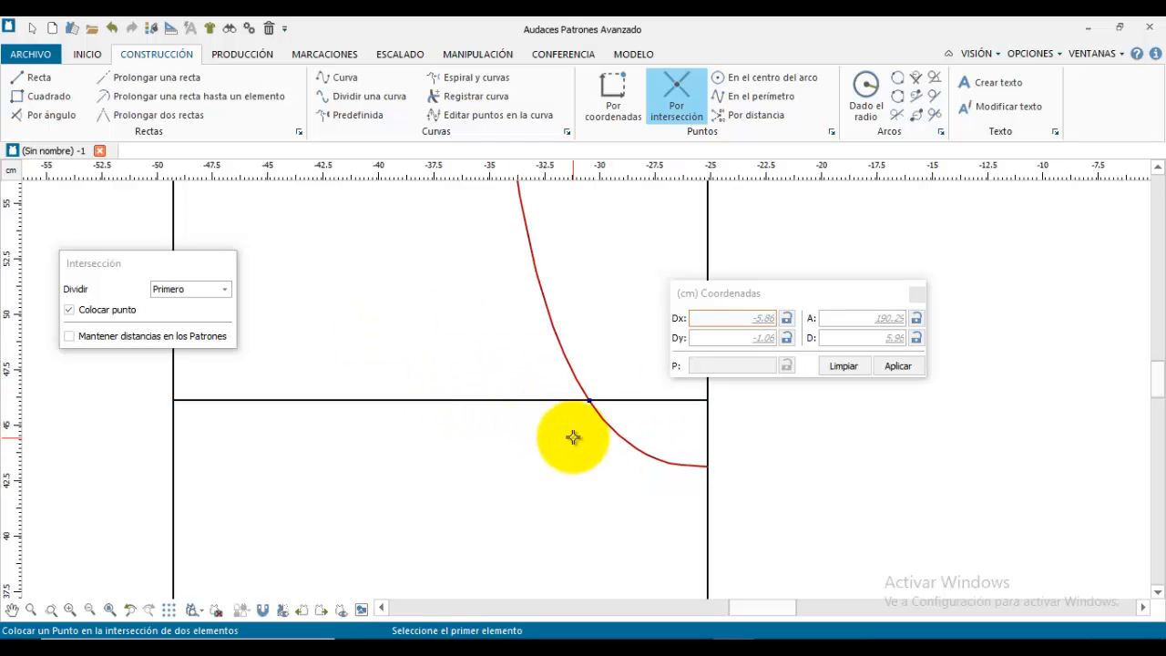
scroll(573, 437, up, 3)
middle_drag(567, 440, 455, 515)
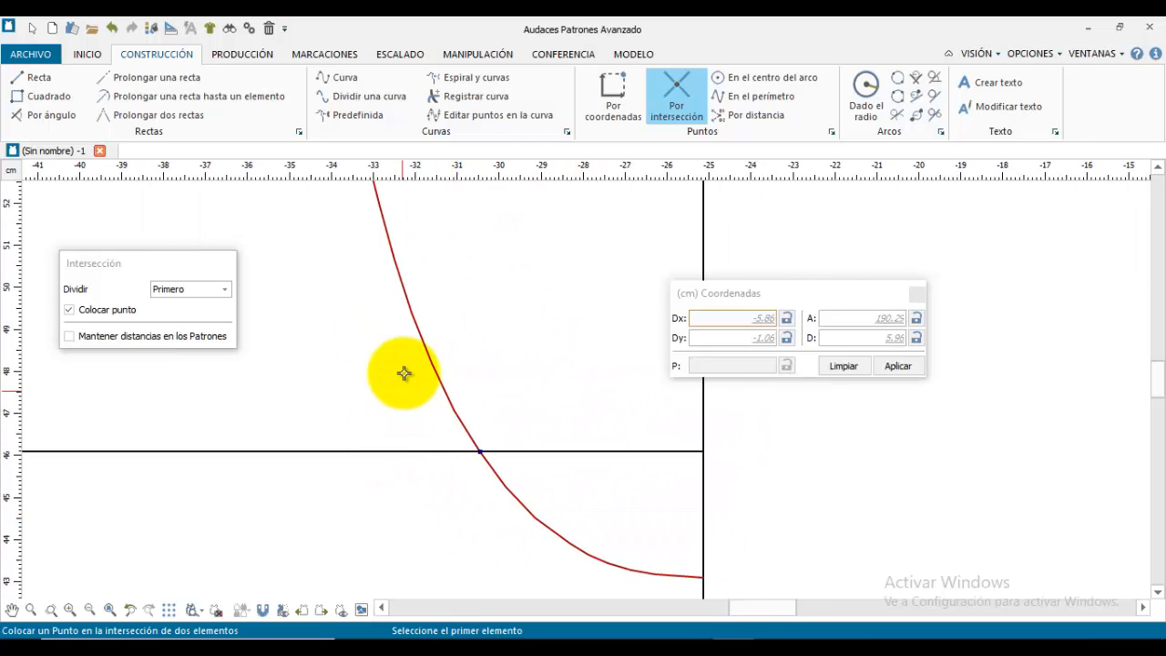
click(592, 94)
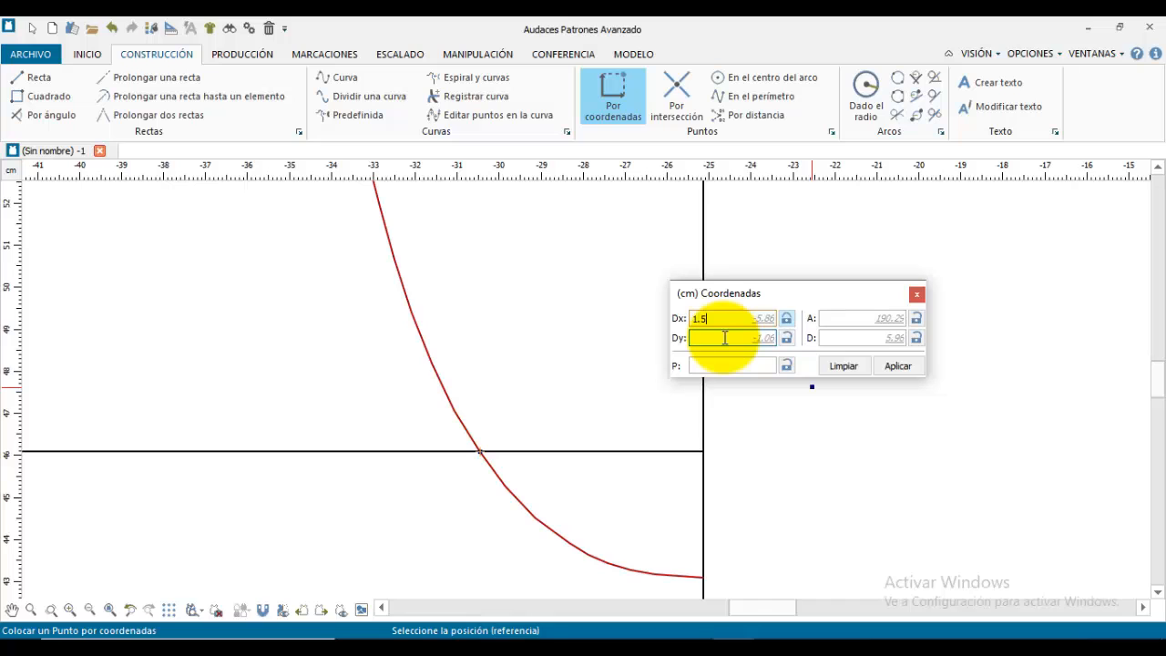
click(417, 452)
right_click(415, 416)
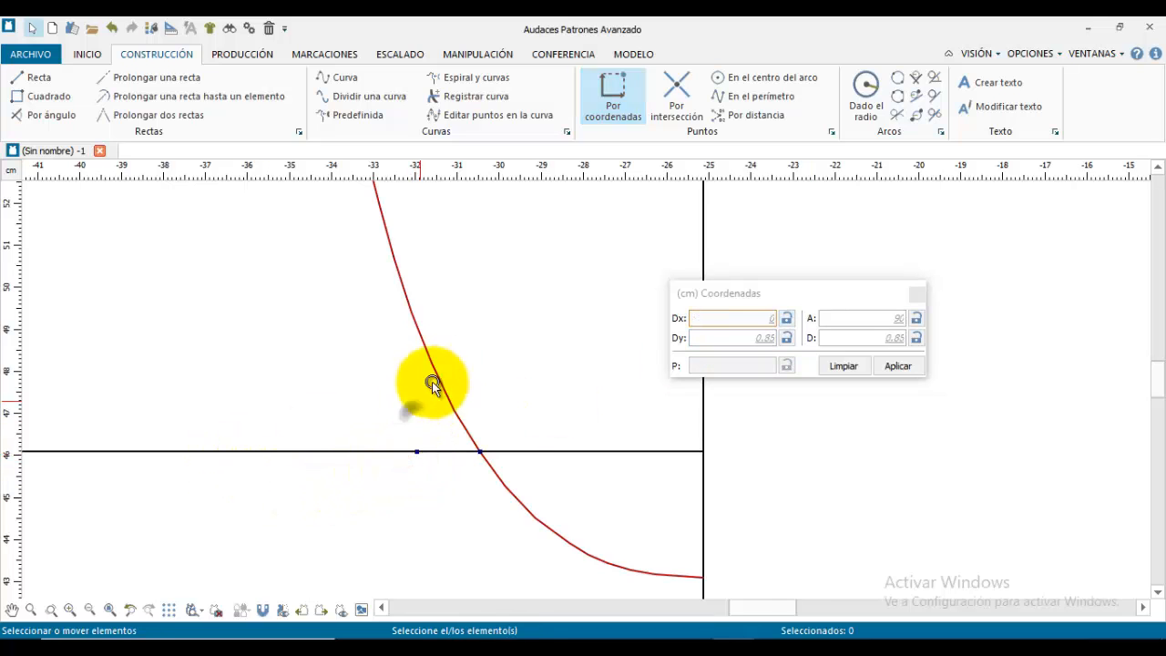
Step: Draw the blue back armhole curve from the strap's outer end, about 11 cm straight down, through the 1.5 cm point, to the red armhole's side-line end
scroll(568, 308, down, 5)
middle_drag(550, 282, 445, 454)
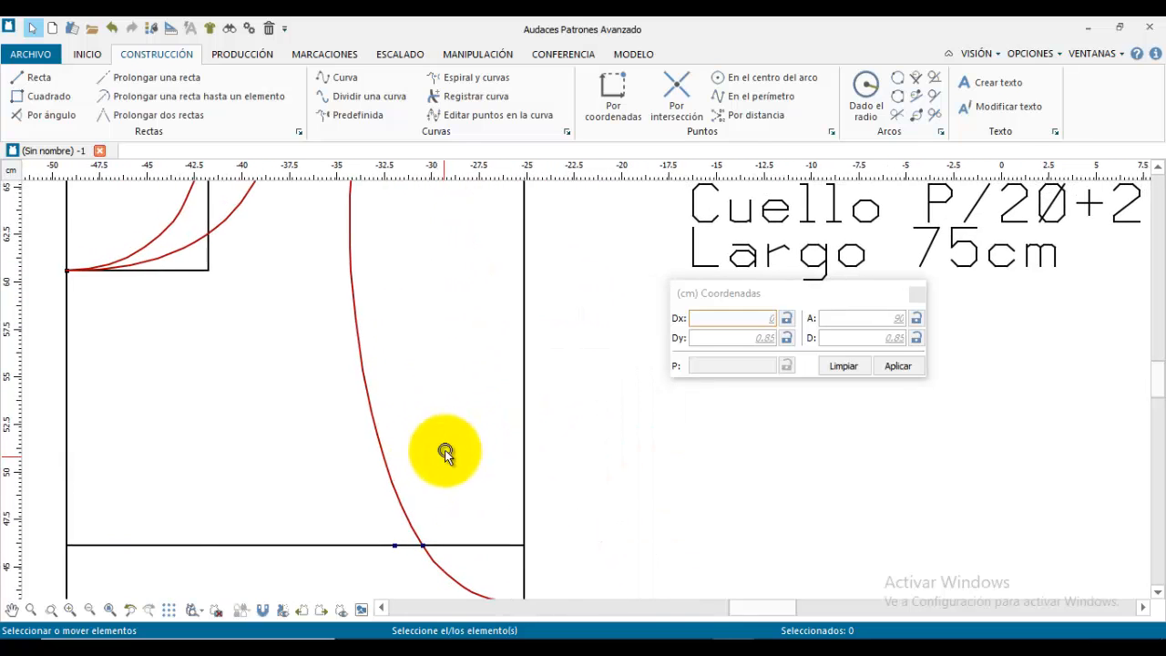
scroll(440, 388, down, 3)
middle_drag(435, 374, 390, 420)
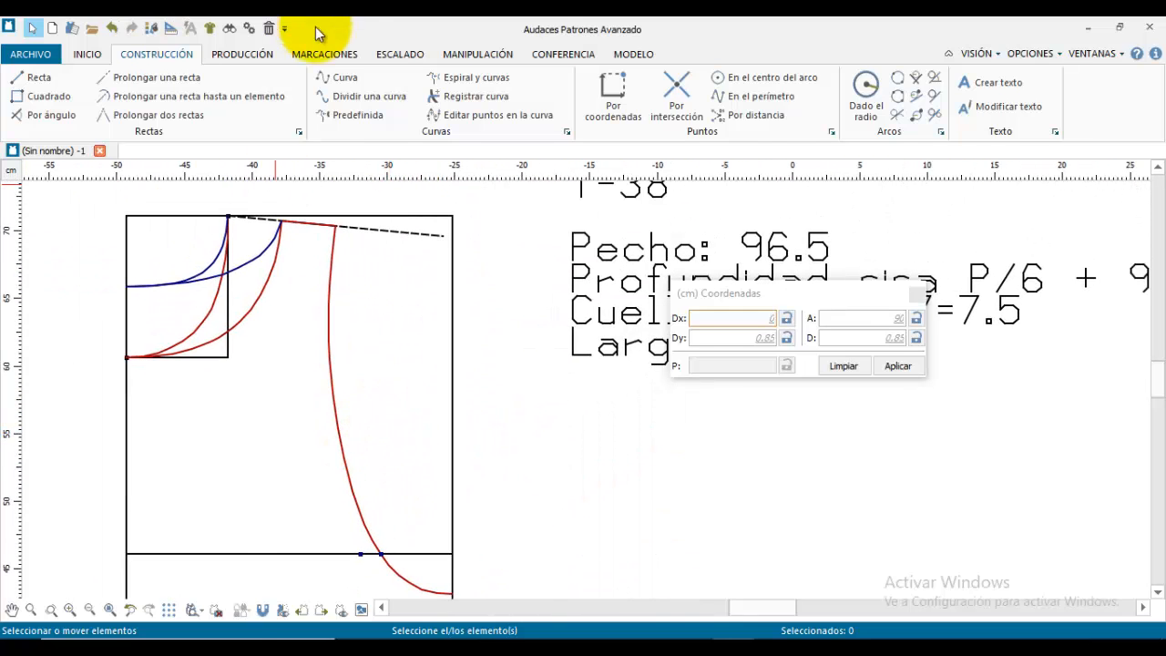
click(344, 80)
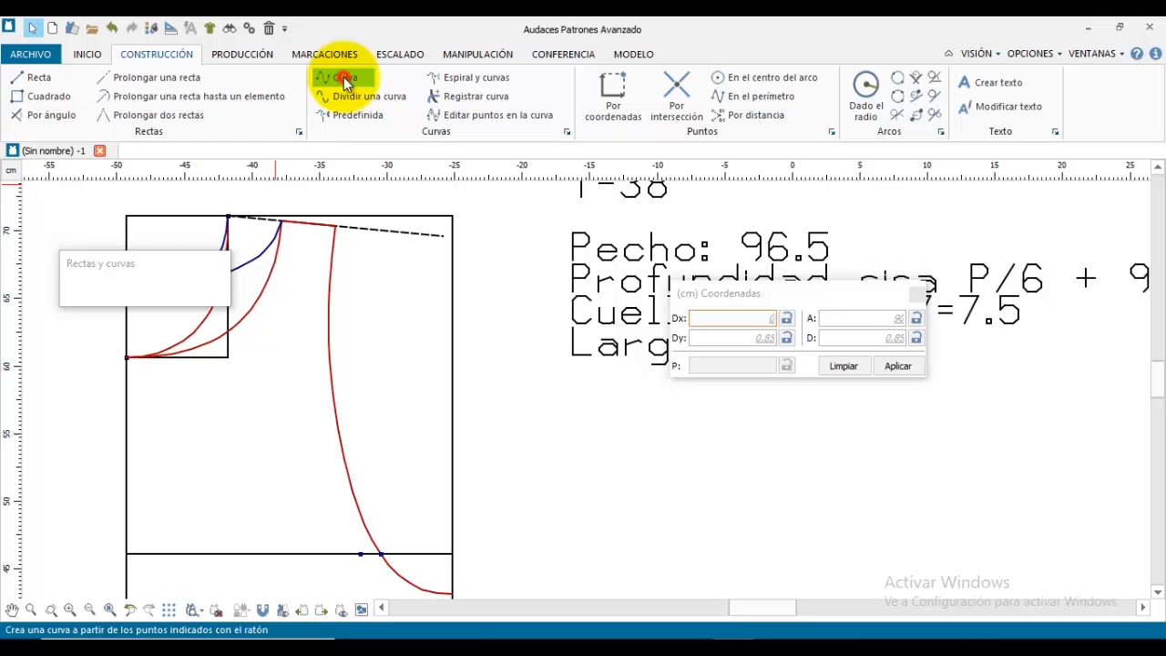
click(335, 226)
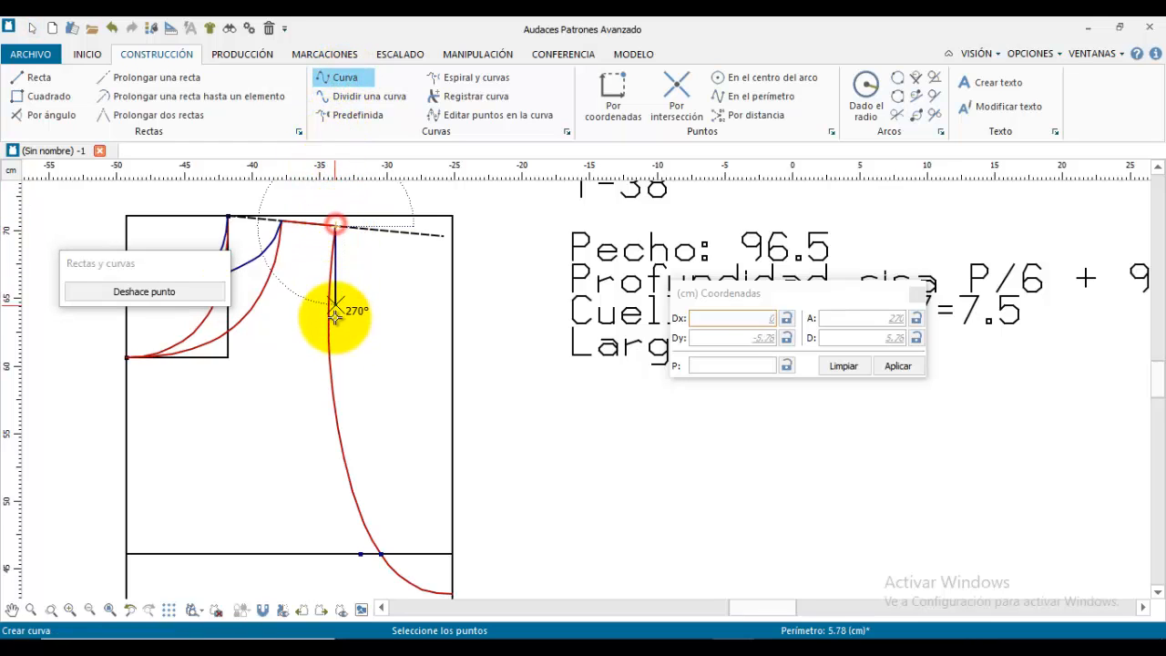
click(334, 372)
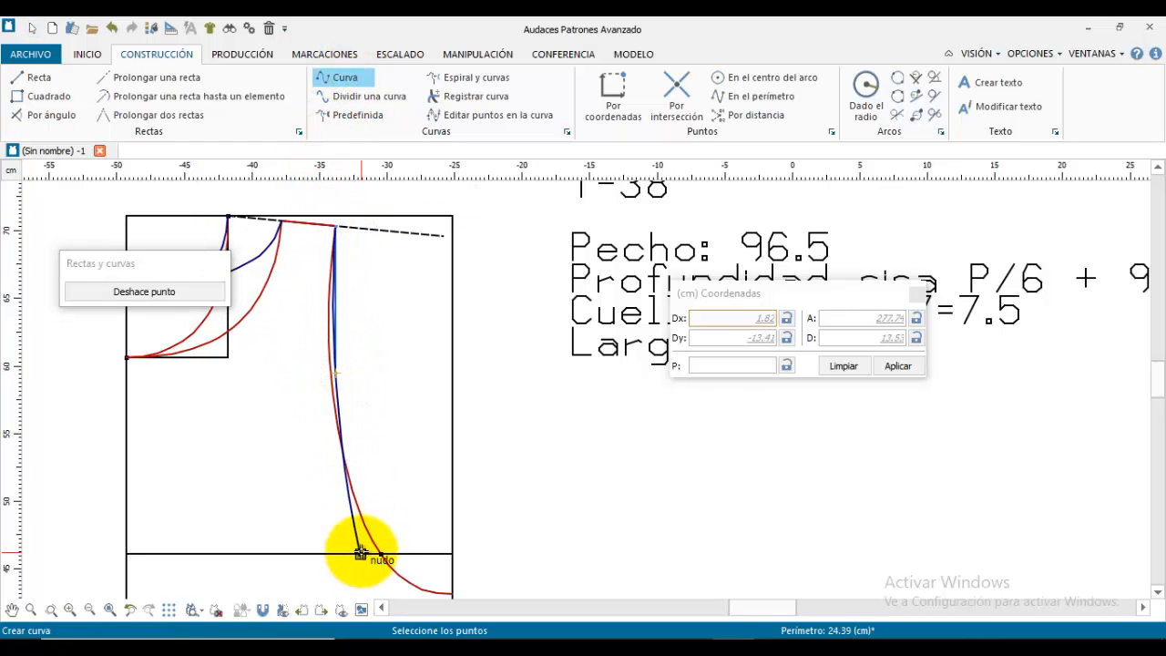
click(360, 553)
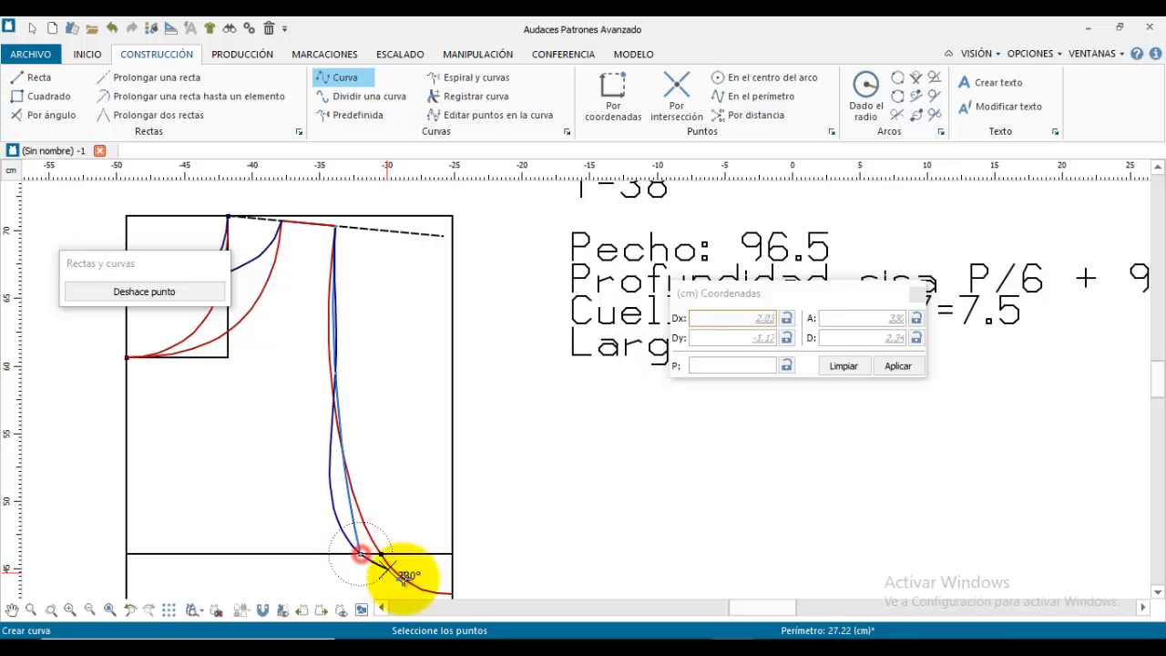
click(450, 594)
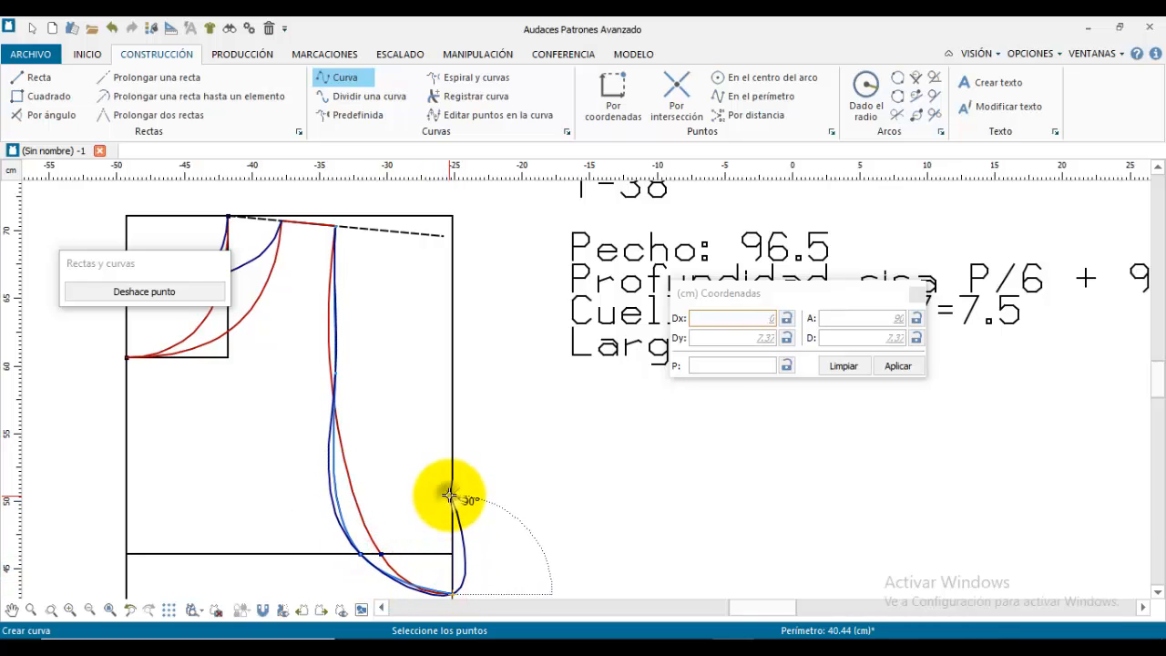
Step: Modify the blue armhole curve by moving its upper intermediate point about 0.4 cm horizontally towards the centre line, onto the red curve
scroll(378, 481, down, 1)
scroll(345, 344, up, 1)
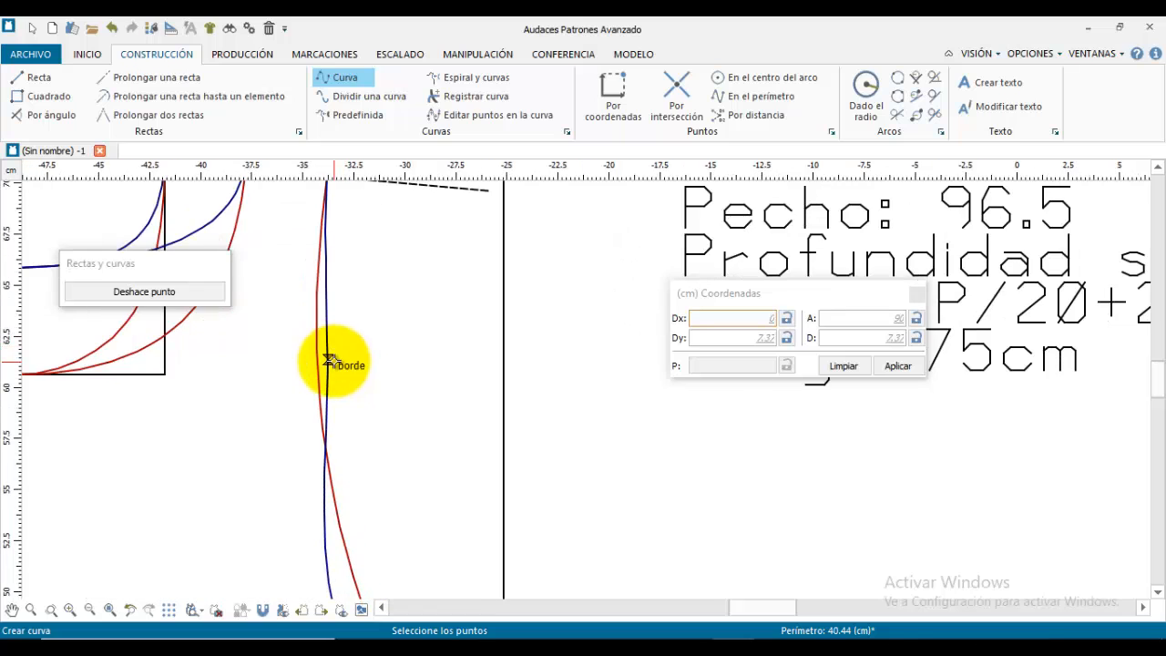
click(472, 56)
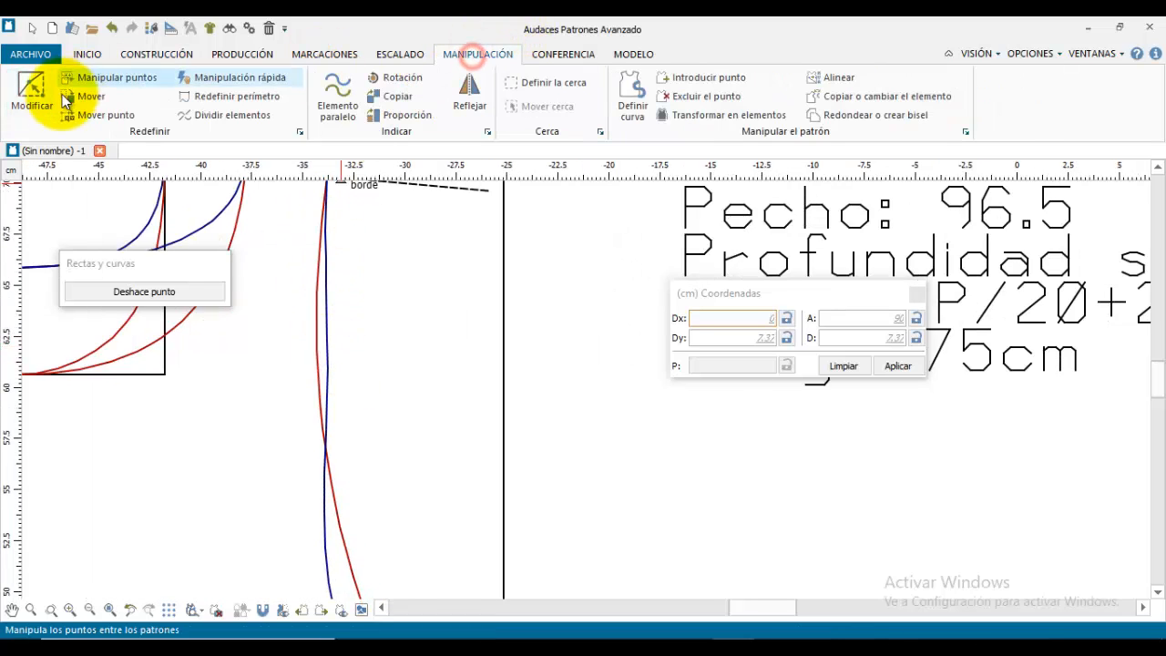
click(31, 91)
click(330, 337)
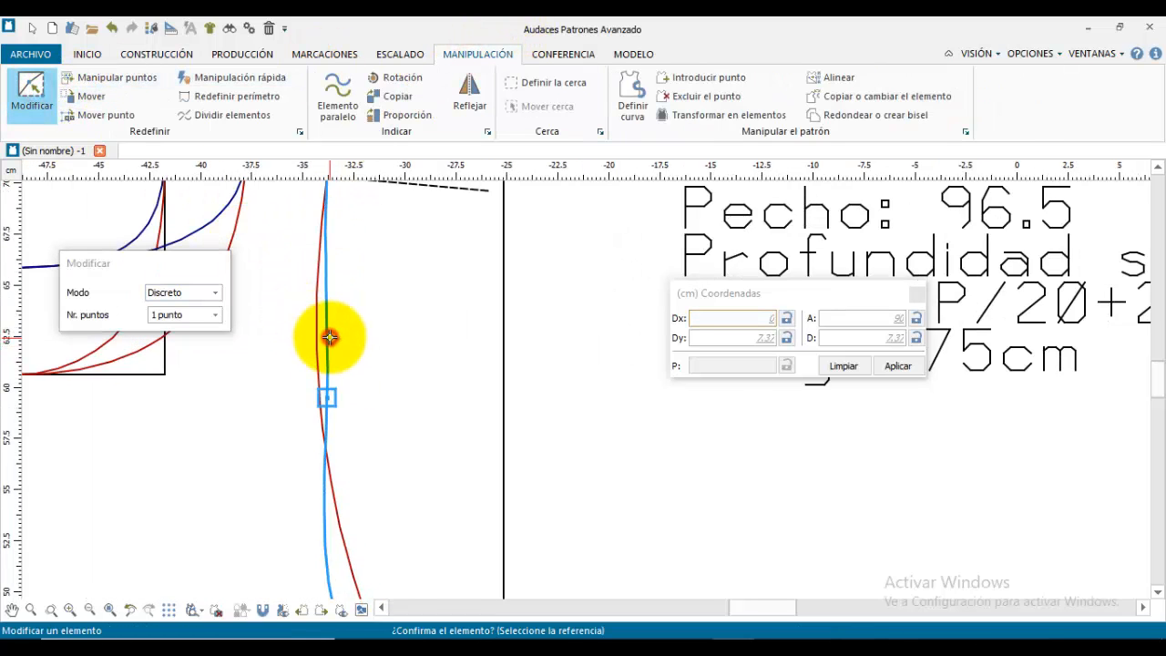
click(327, 395)
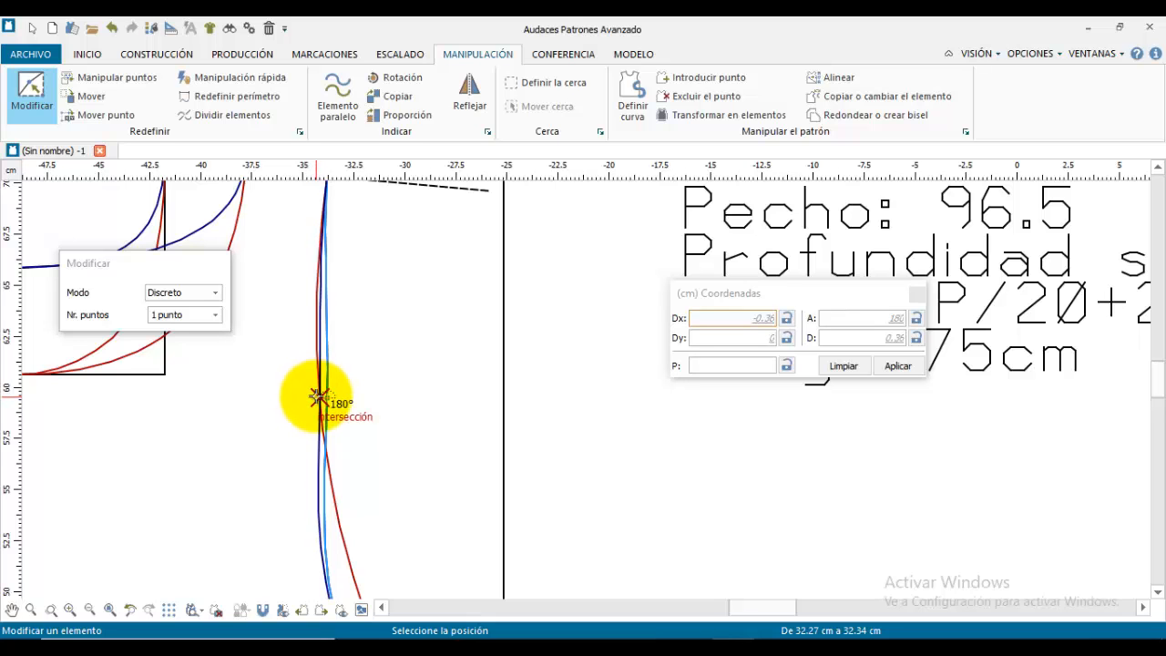
click(317, 397)
Step: Try to adjust the blue armhole curve's point on the armhole depth line and its lower section near the side line
scroll(358, 490, down, 1)
middle_drag(356, 542, 376, 292)
scroll(363, 296, up, 1)
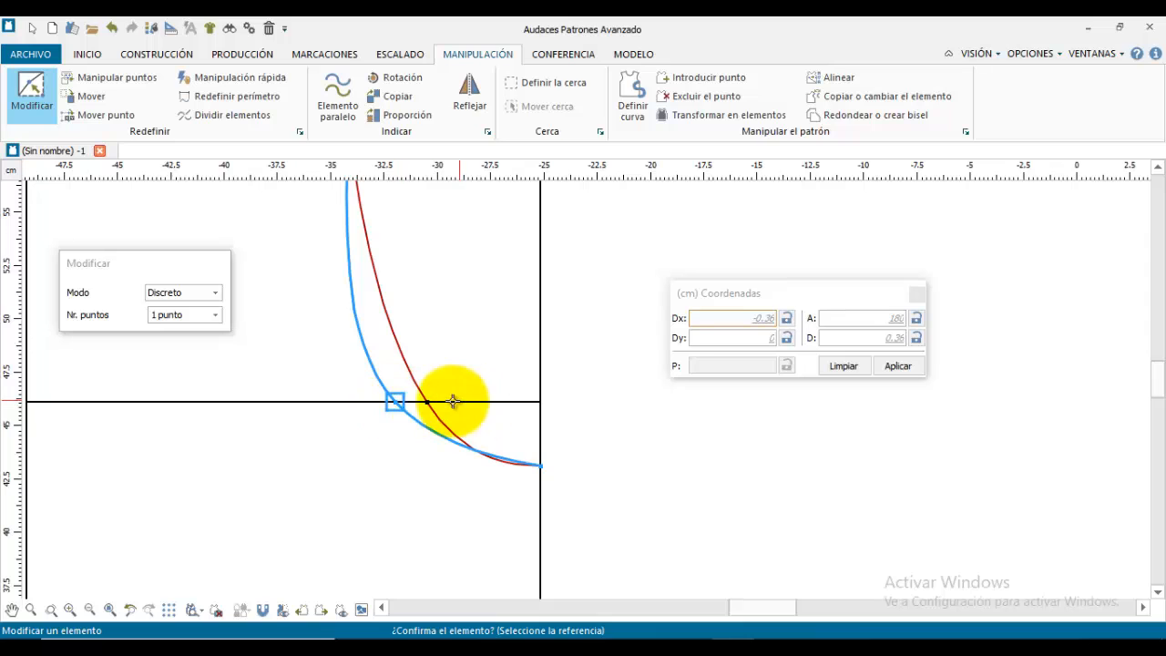
click(397, 403)
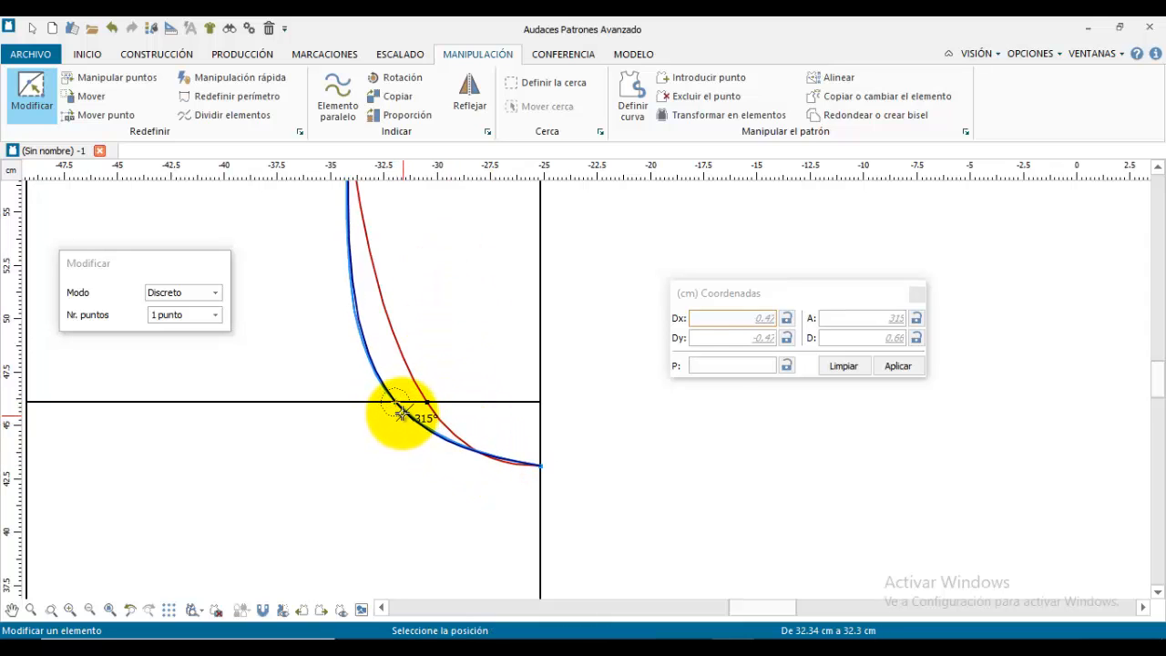
click(398, 405)
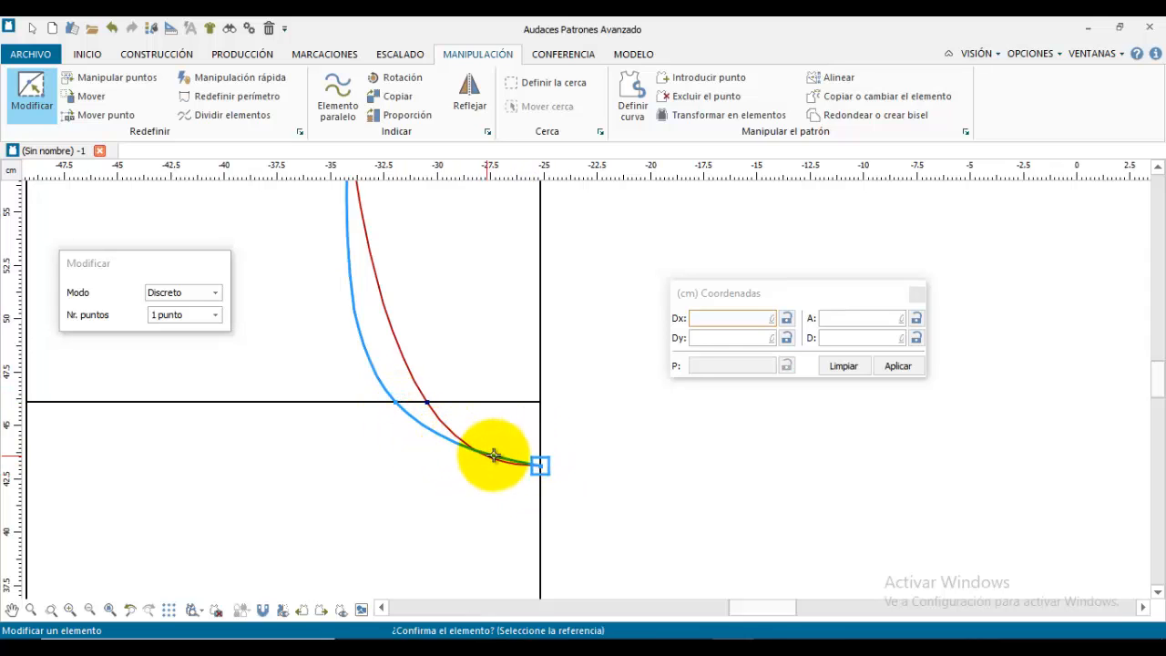
click(495, 455)
scroll(456, 264, up, 2)
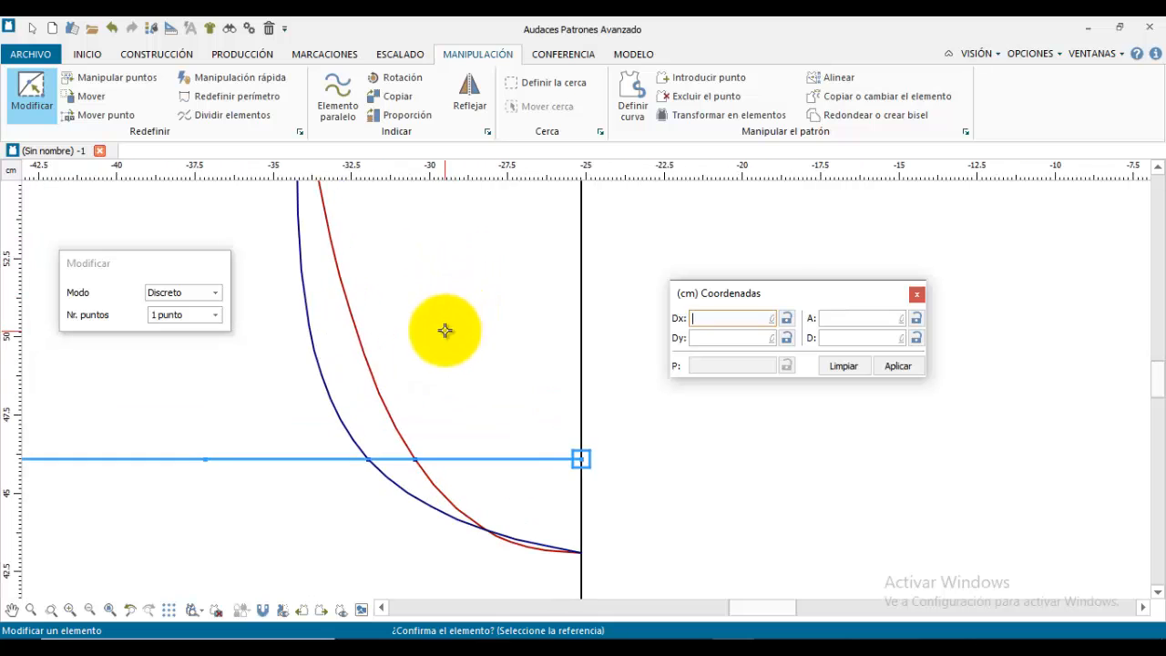
Step: Examine the whole draft, comparing the red front curves with the blue back curves, and leave the modify command
scroll(444, 330, down, 5)
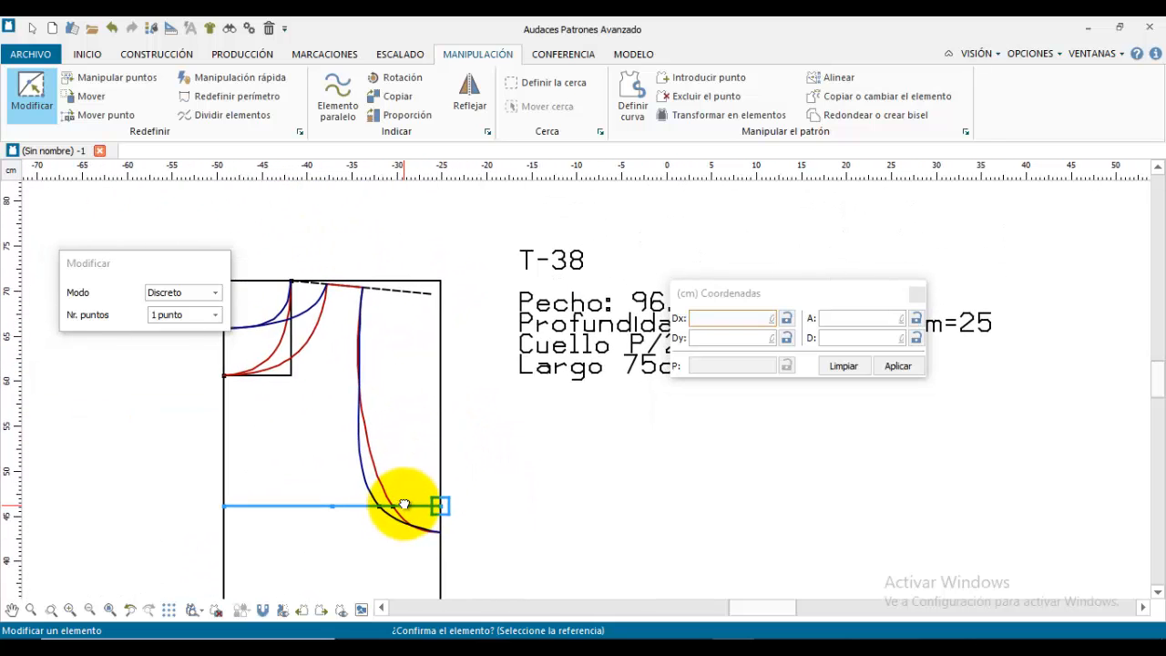
scroll(395, 429, down, 1)
middle_drag(395, 430, 461, 333)
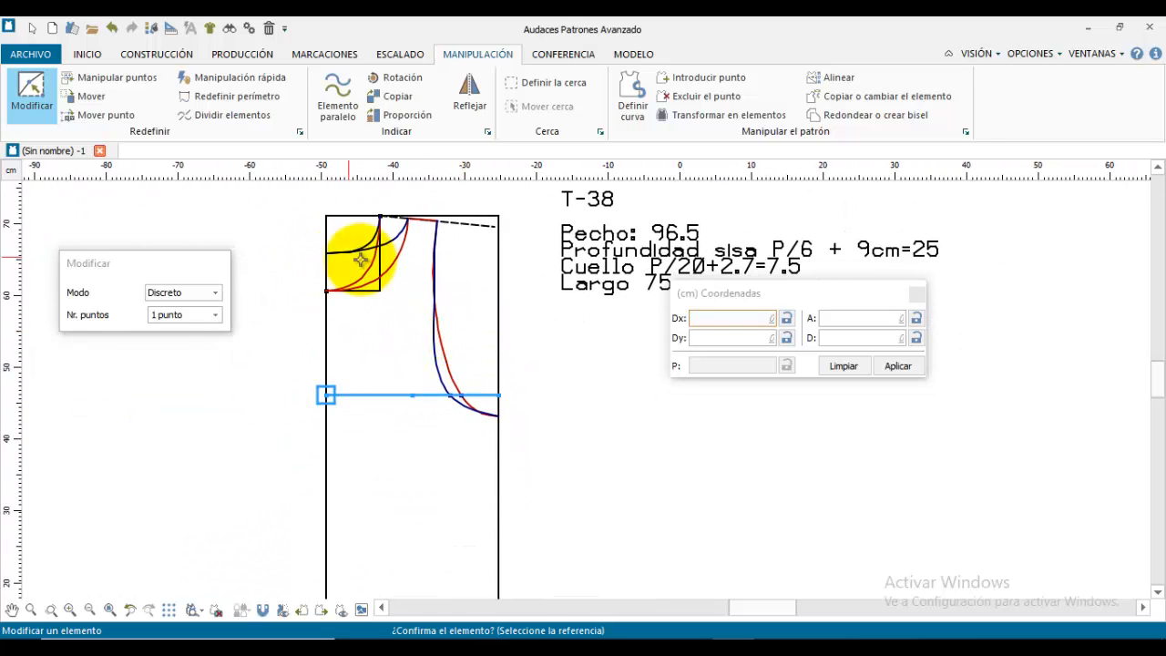
scroll(416, 422, up, 2)
scroll(417, 425, down, 4)
middle_drag(416, 447, 405, 388)
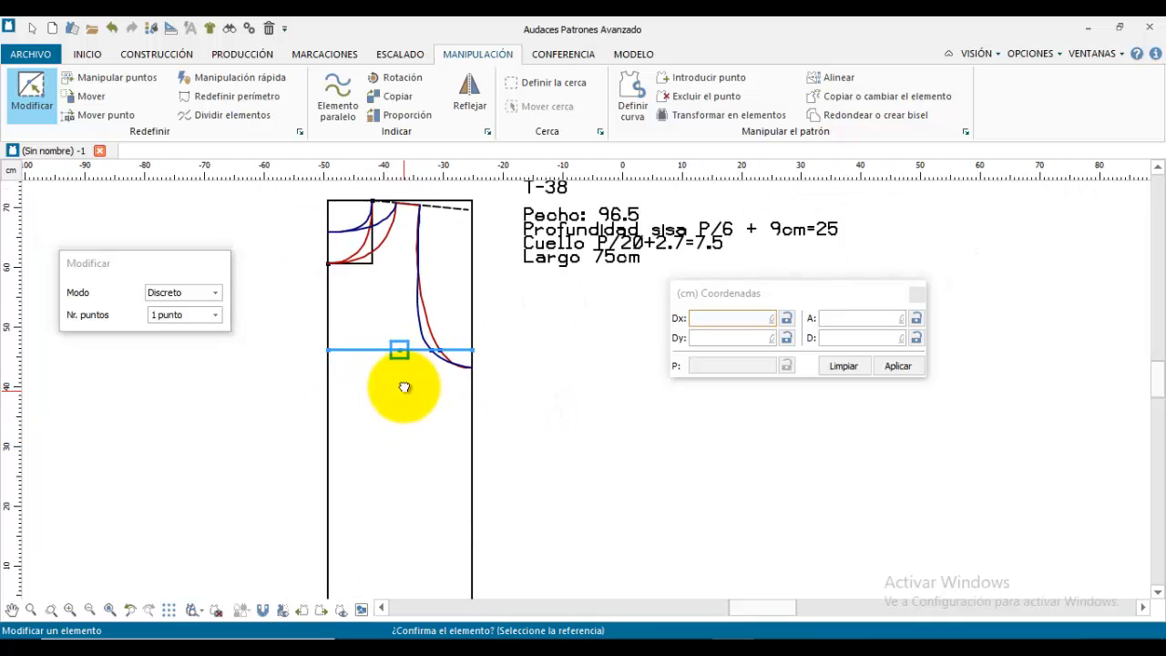
scroll(405, 388, down, 3)
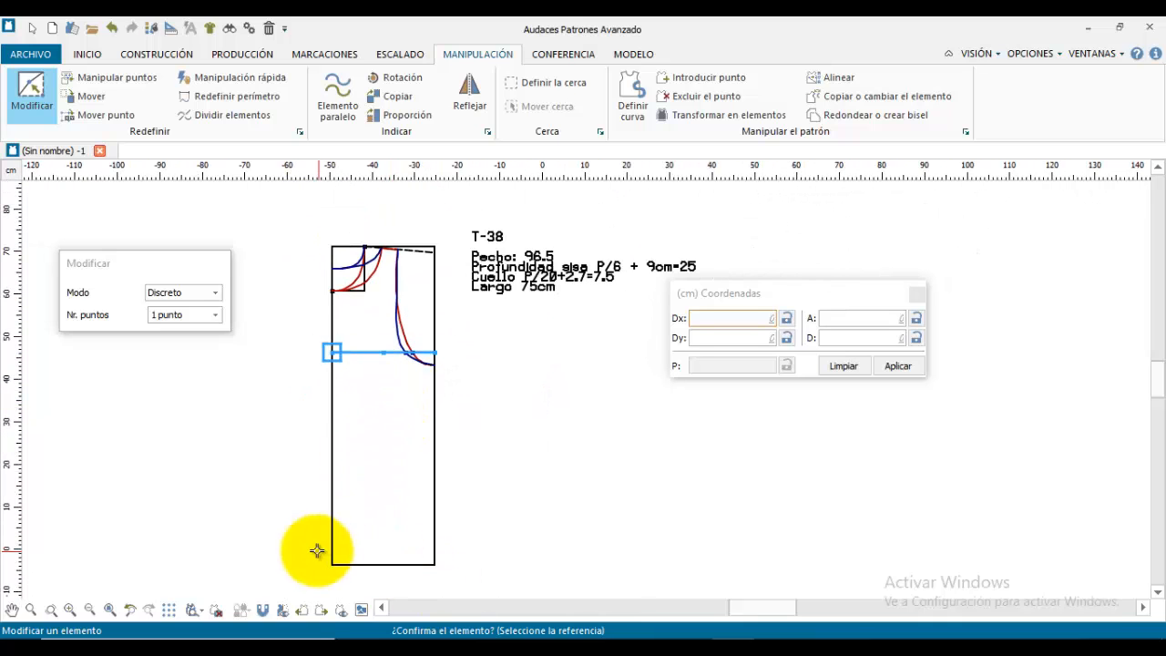
right_click(478, 423)
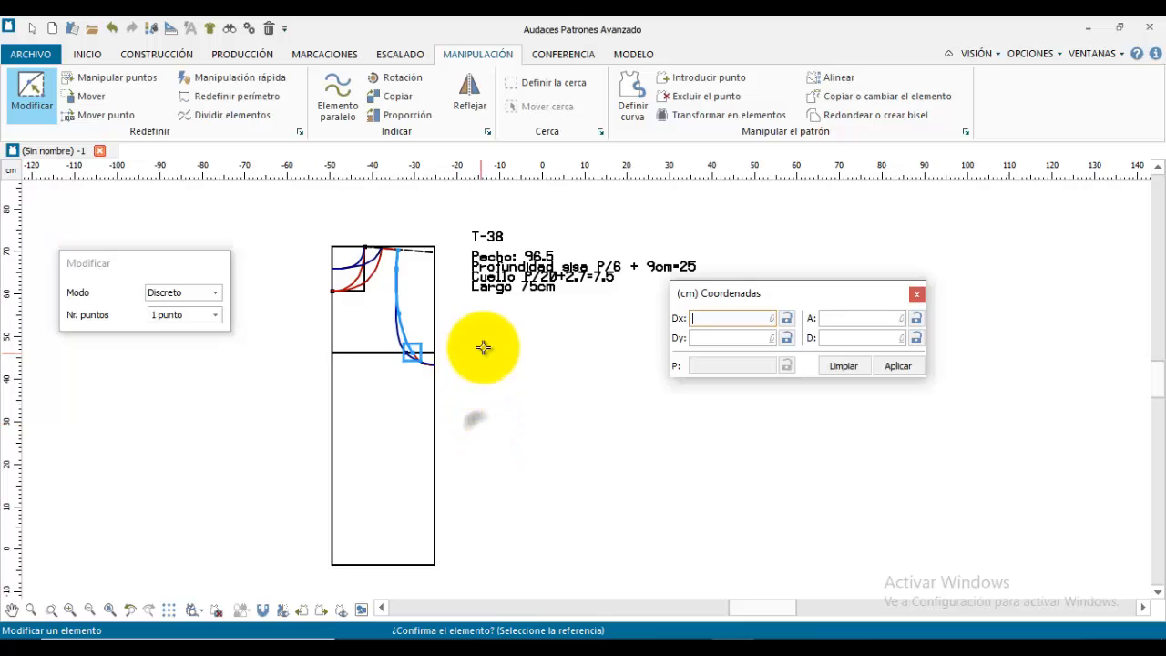
right_click(484, 347)
Step: Try to extract a pattern piece in Automático mode from the area between the centre line, red neckline and armhole, above the armhole depth line
scroll(342, 265, up, 1)
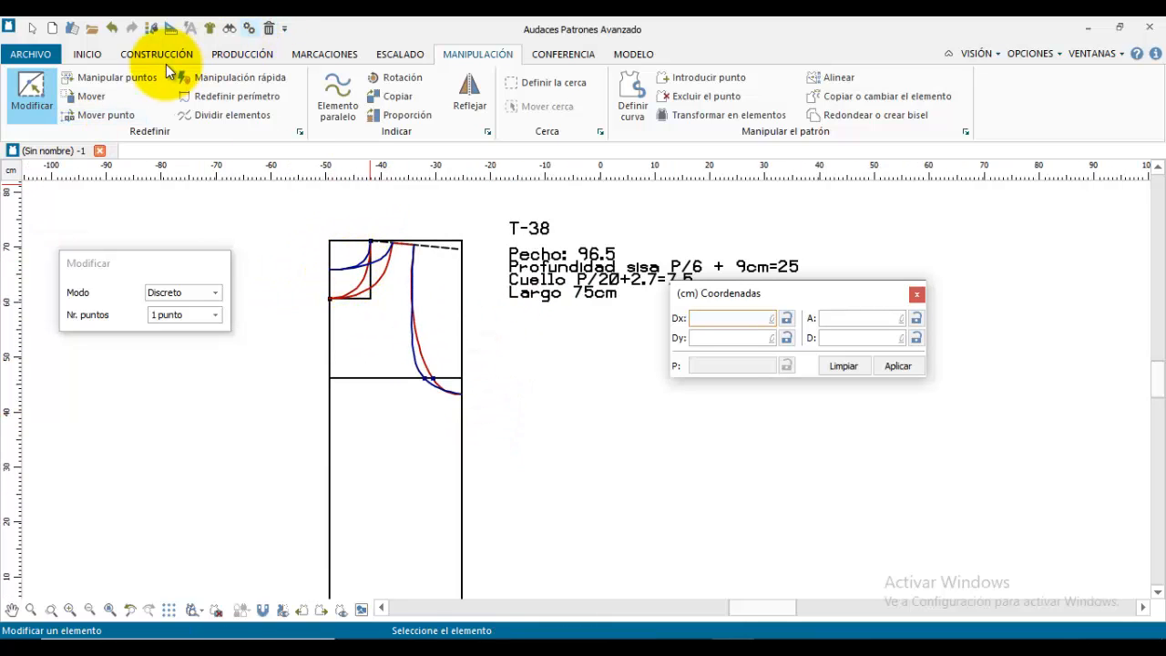
click(241, 54)
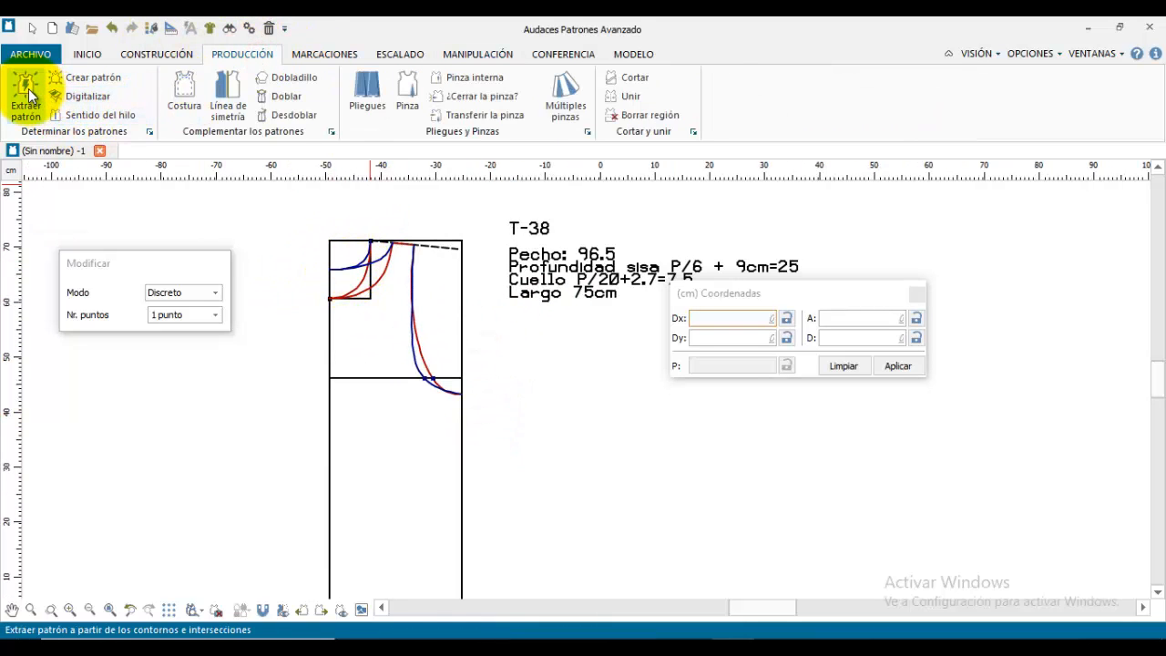
click(28, 95)
scroll(399, 290, up, 1)
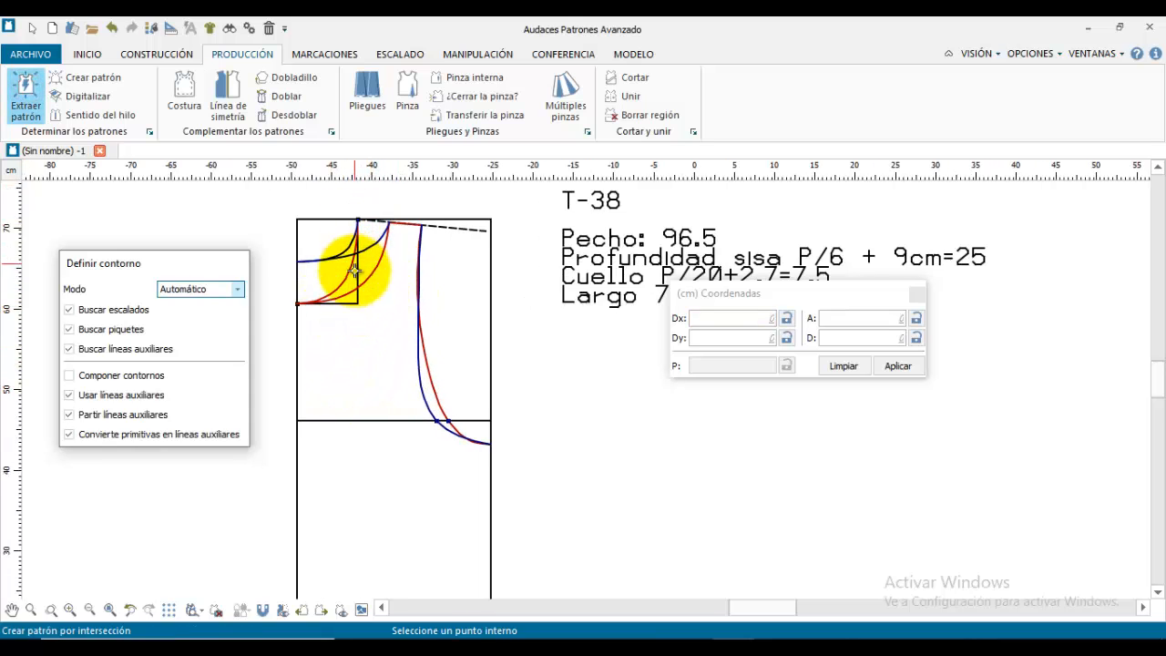
scroll(358, 299, up, 1)
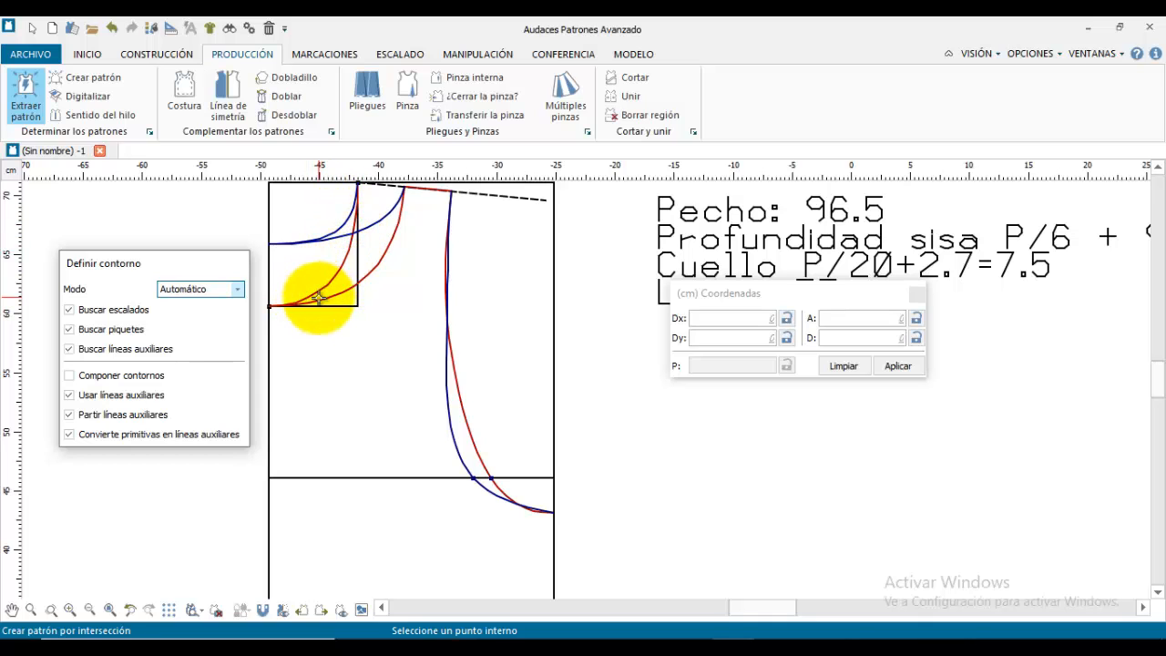
click(377, 284)
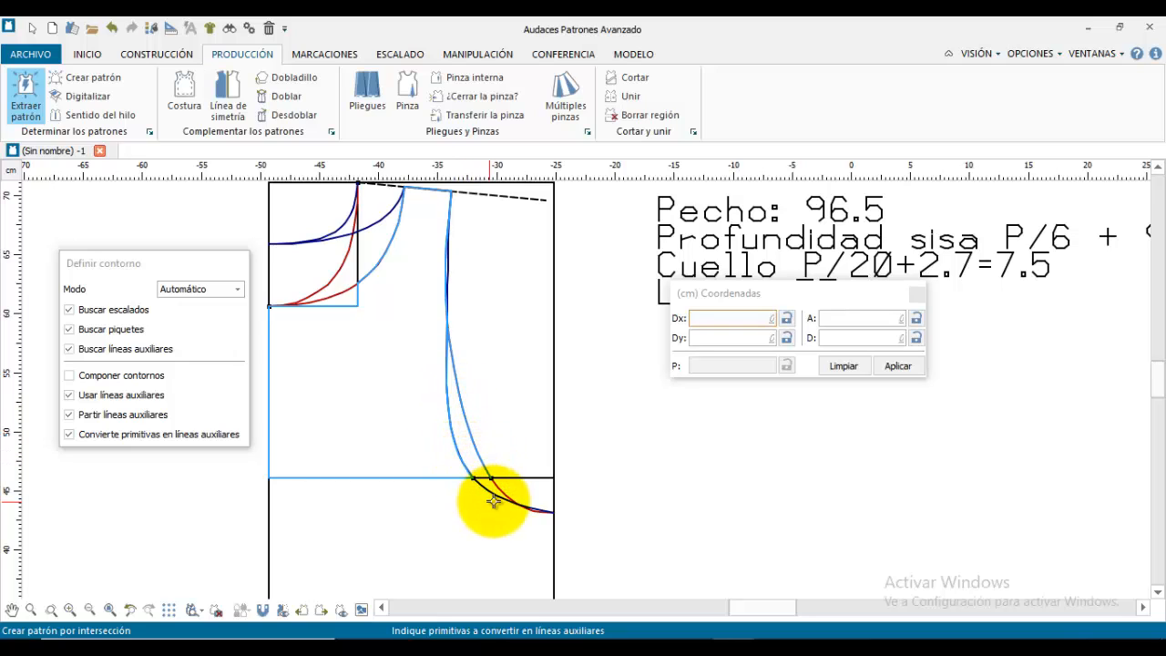
scroll(507, 504, up, 3)
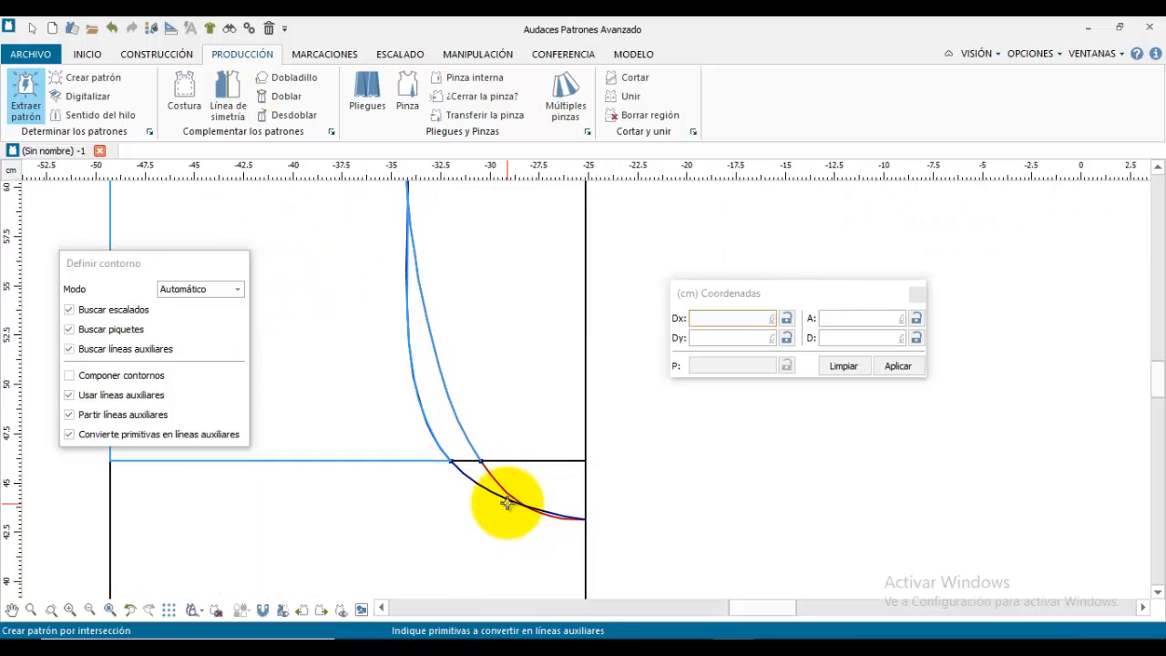
click(475, 471)
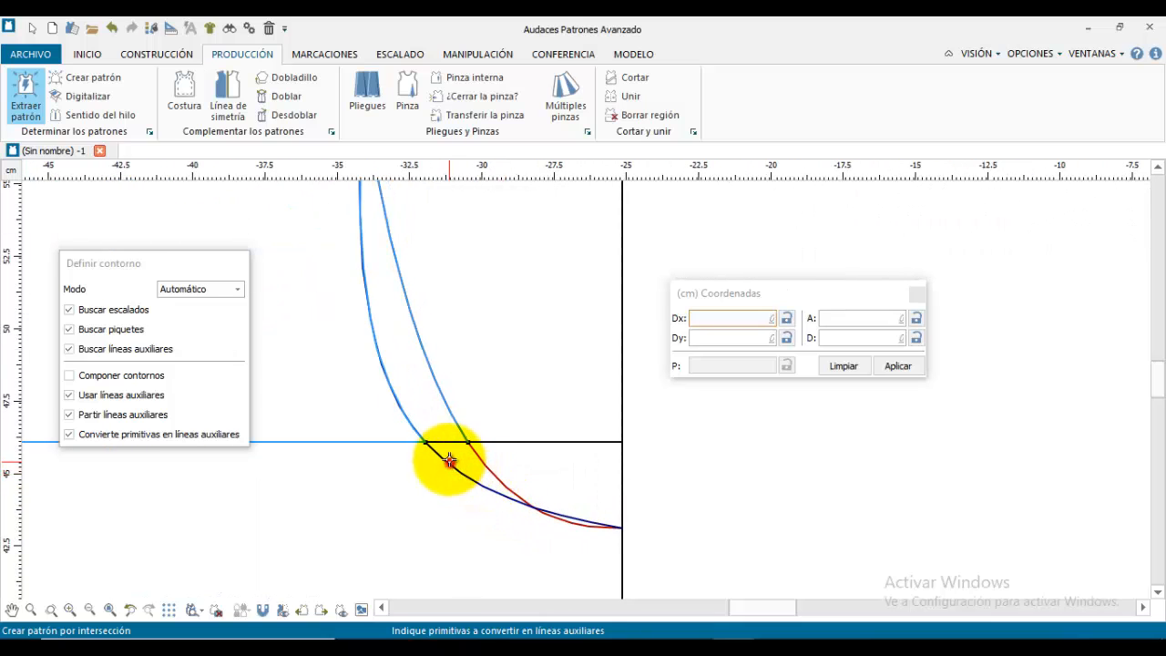
right_click(498, 471)
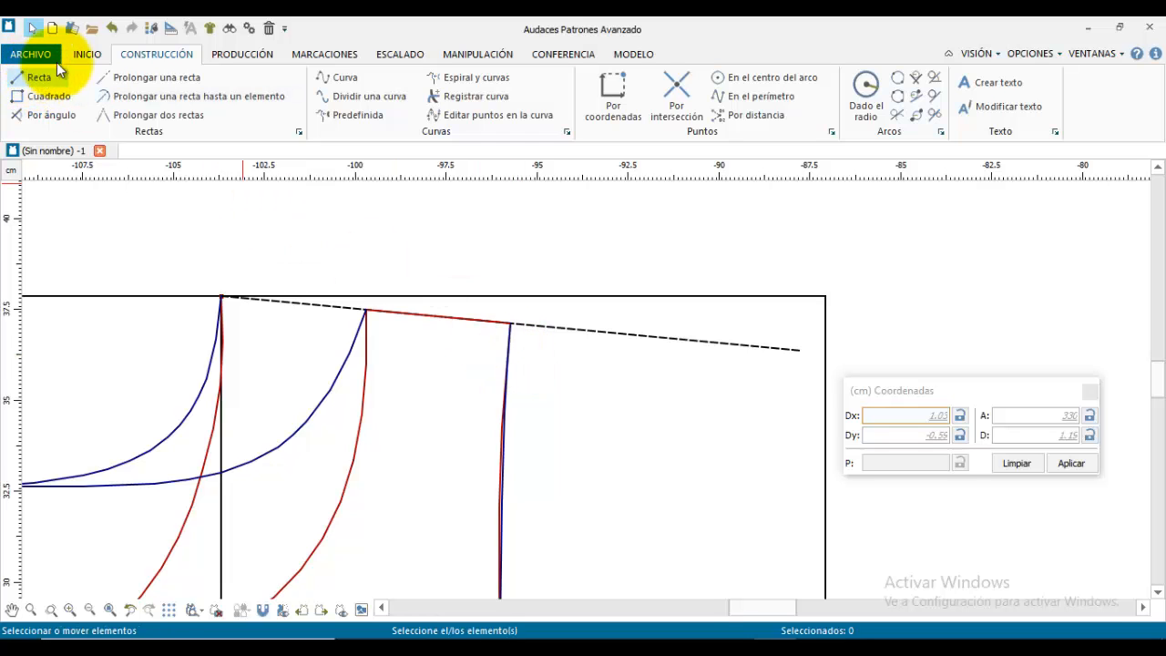
Step: Set the drawing colour to black and the line style to dashed for new construction lines
click(89, 55)
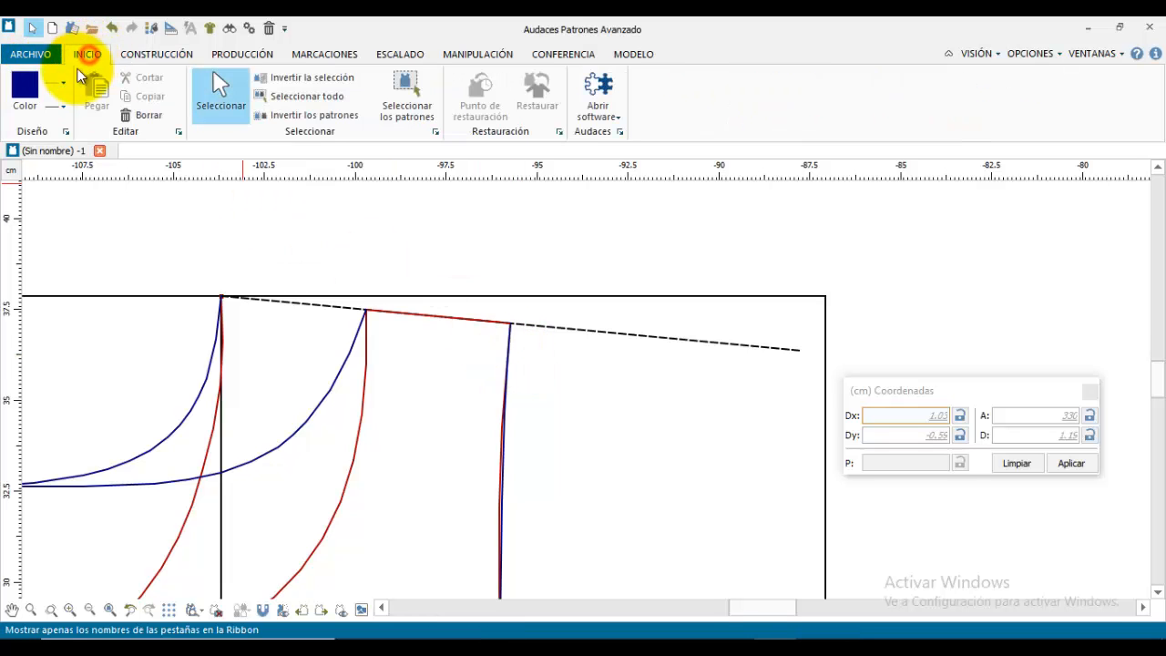
click(25, 89)
click(390, 238)
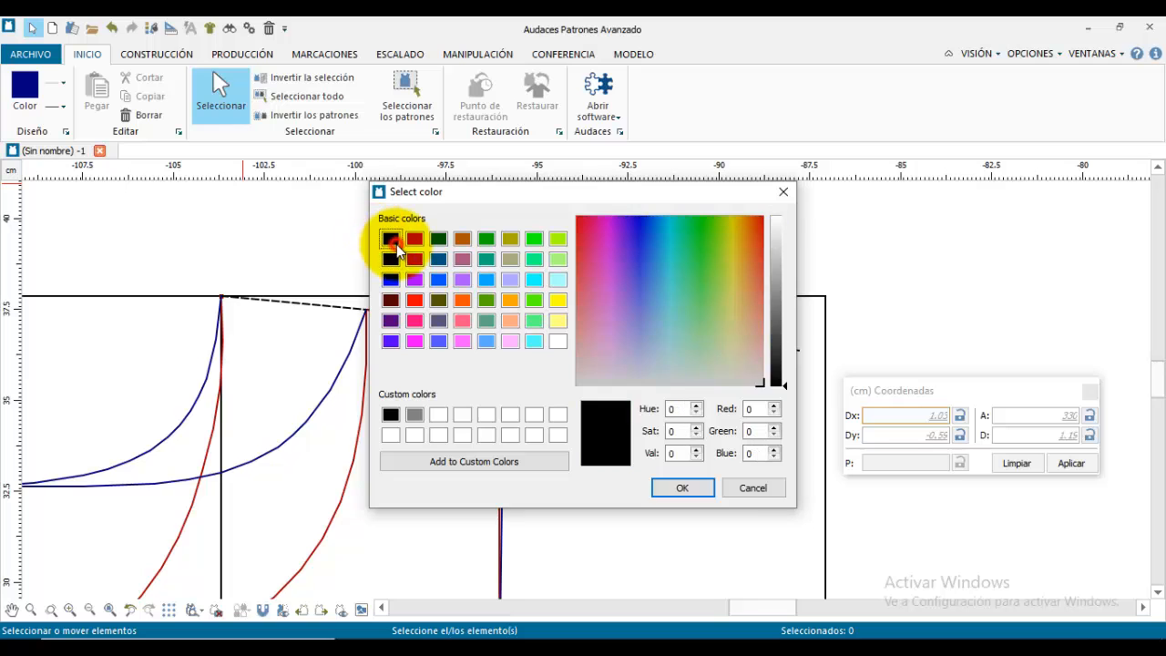
click(683, 488)
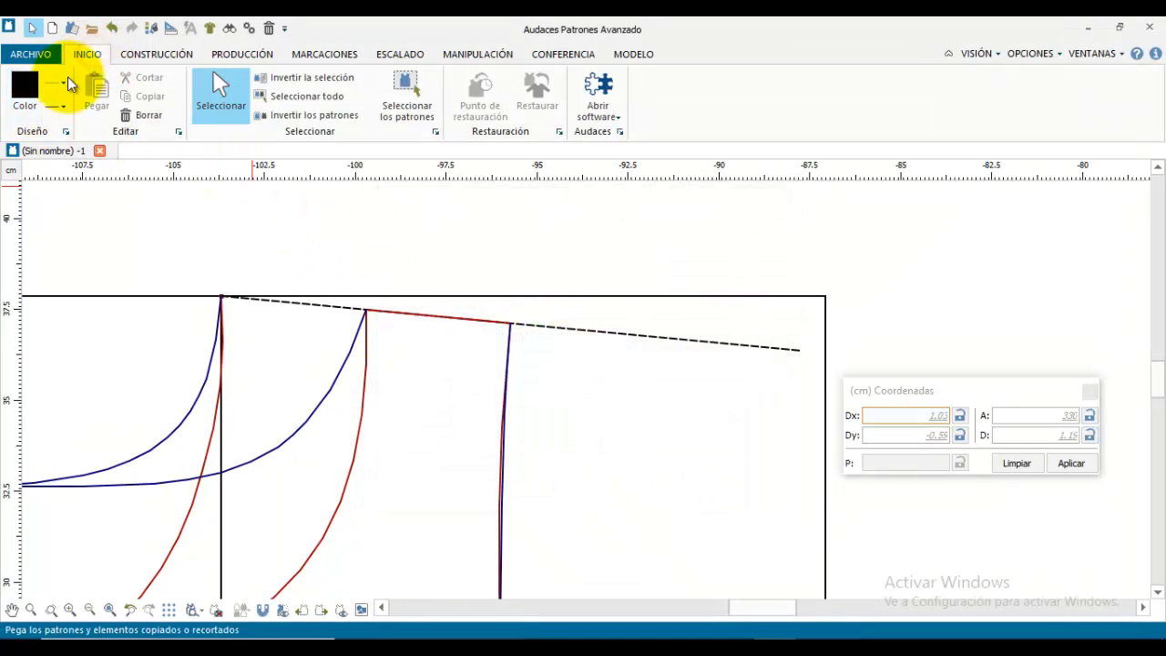
click(64, 107)
click(64, 87)
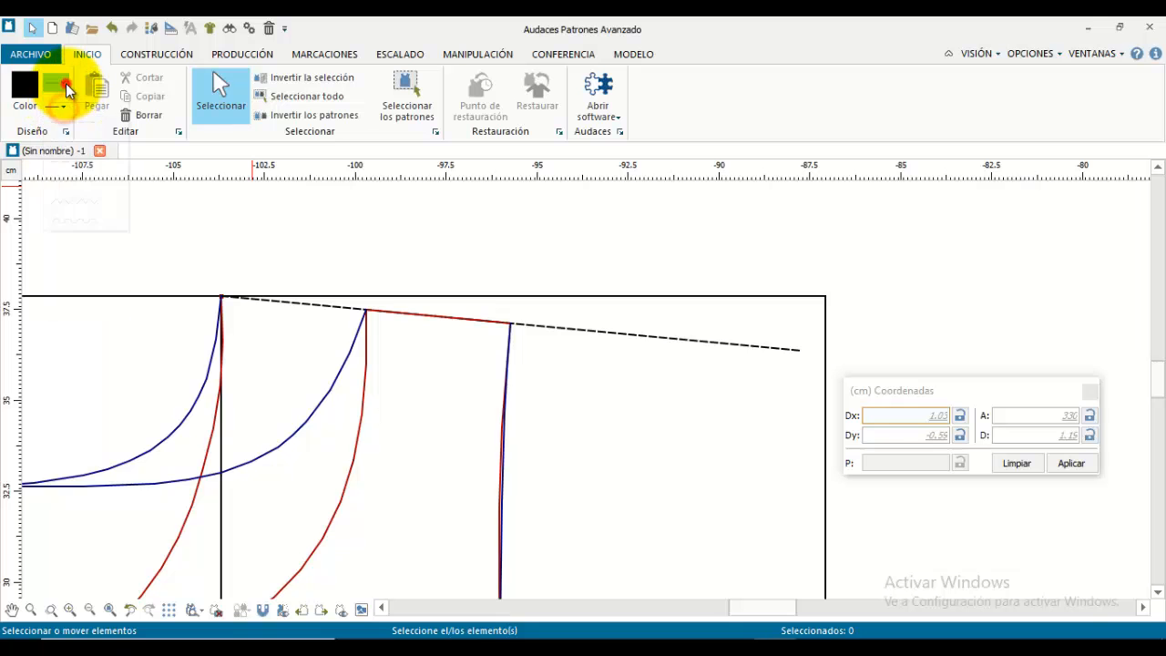
click(92, 123)
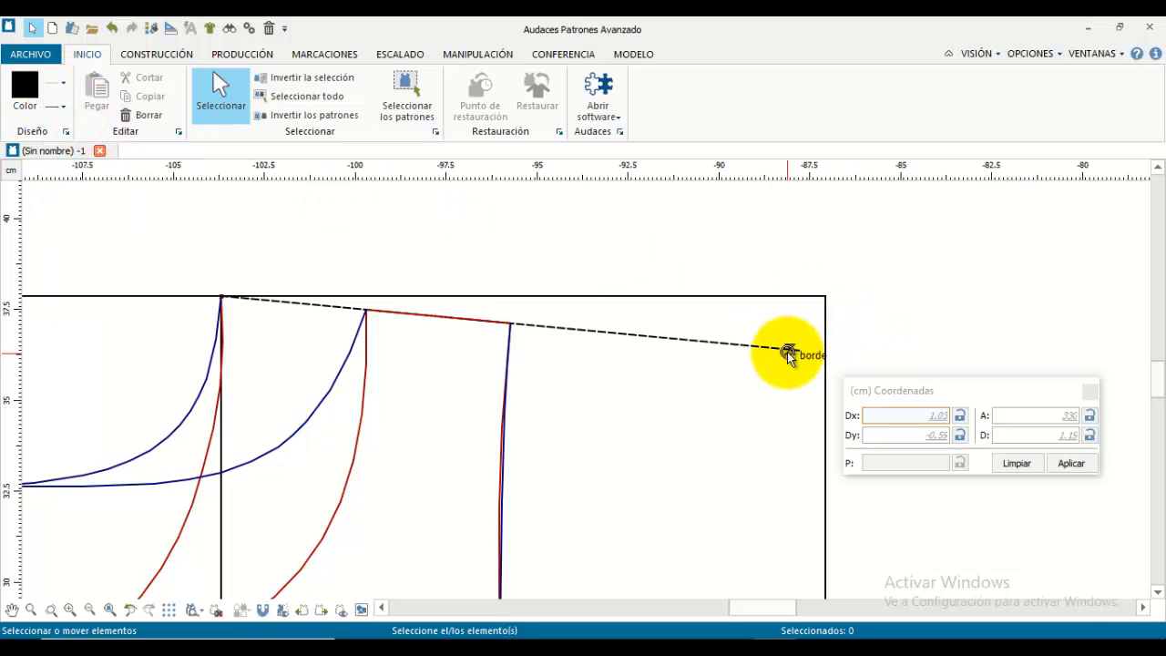
Step: Draw a horizontal dashed line about 8 cm long from the outer end of the dashed shoulder line to the armhole curves
click(157, 54)
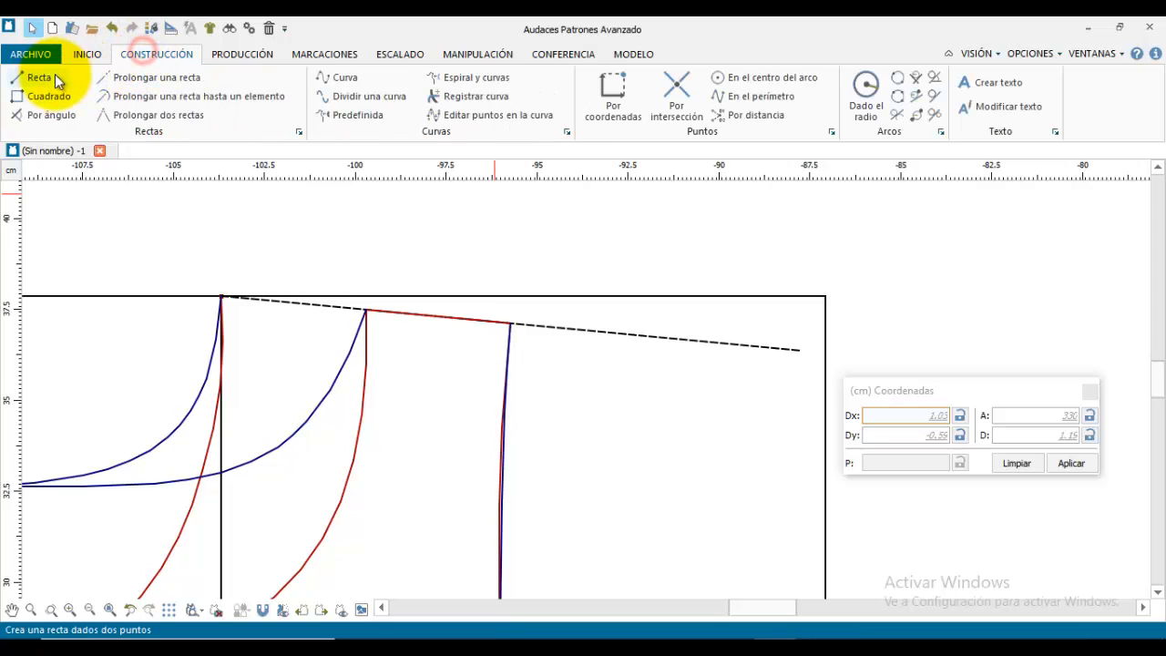
click(41, 77)
click(797, 352)
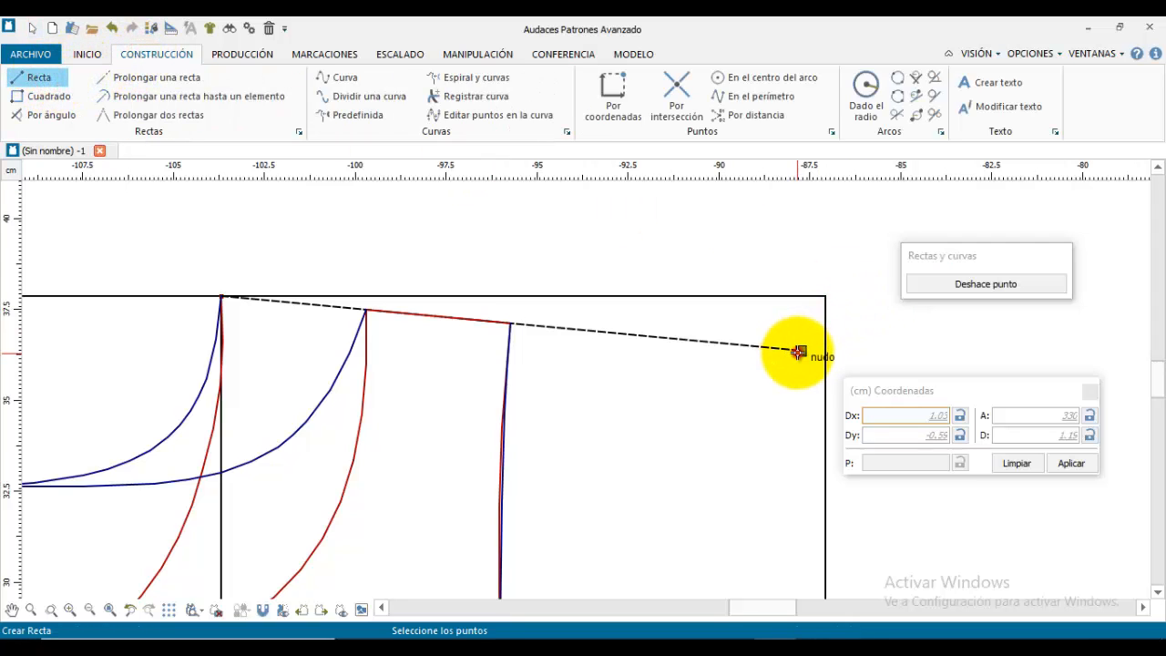
click(513, 350)
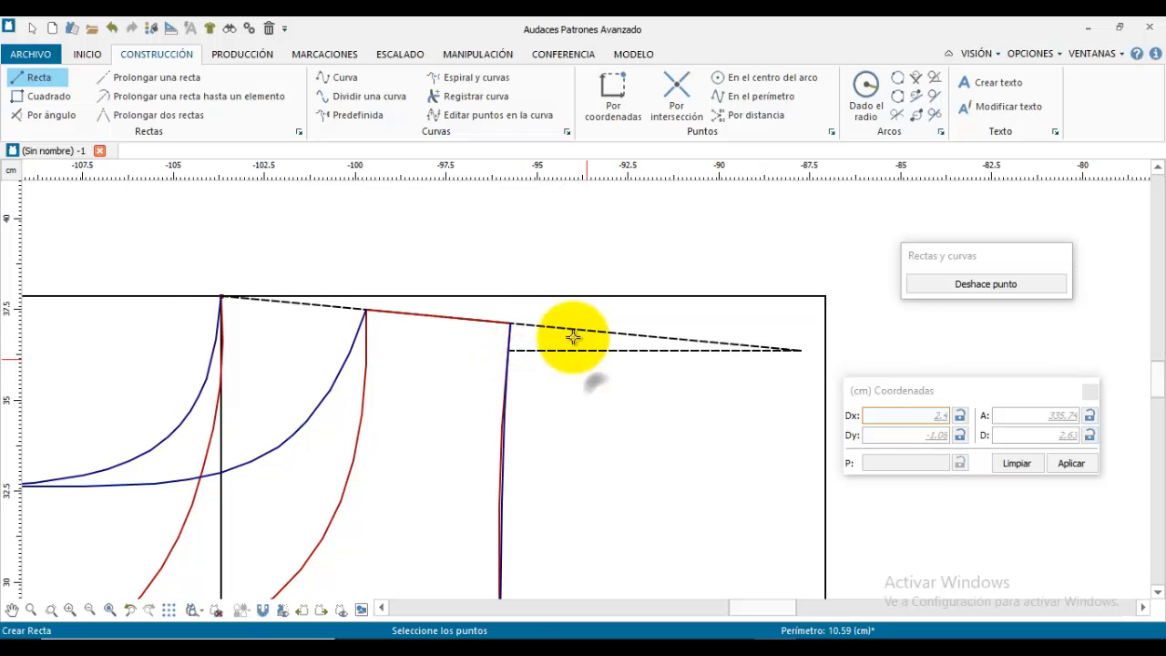
scroll(575, 336, up, 3)
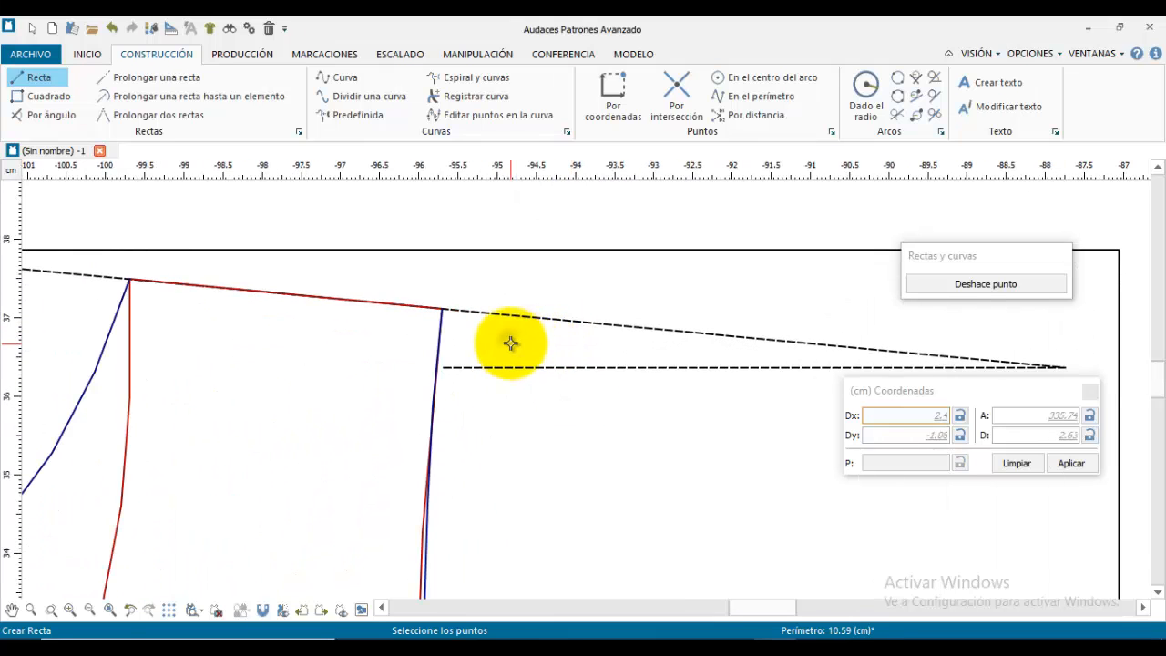
right_click(511, 342)
right_click(568, 281)
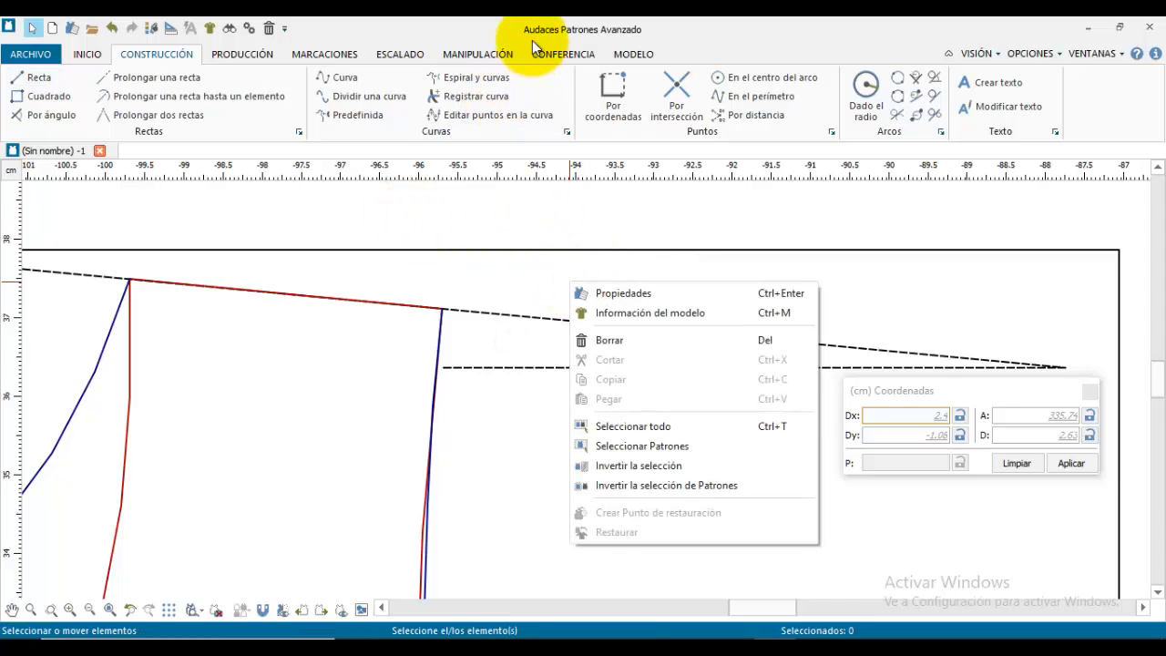
Step: Start the Modificar command for editing an element of the draft
click(477, 54)
click(30, 91)
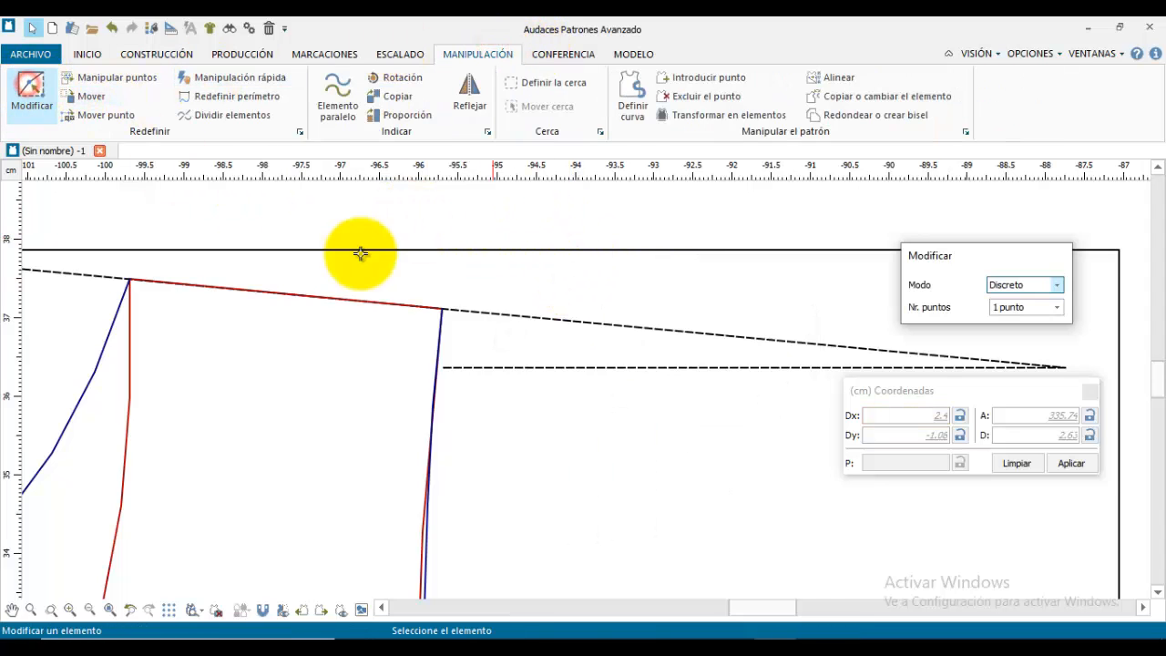
Step: Lower the outer end of the solid red shoulder line 0.75 cm onto the inner end of the dashed horizontal line
click(412, 308)
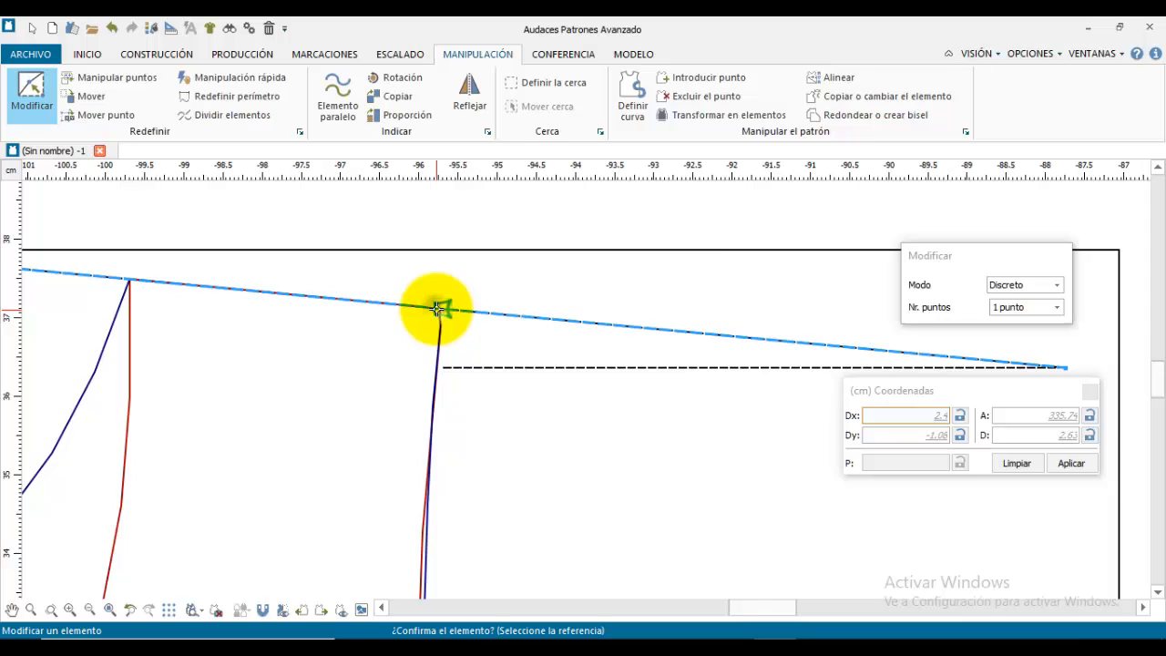
click(437, 308)
click(441, 308)
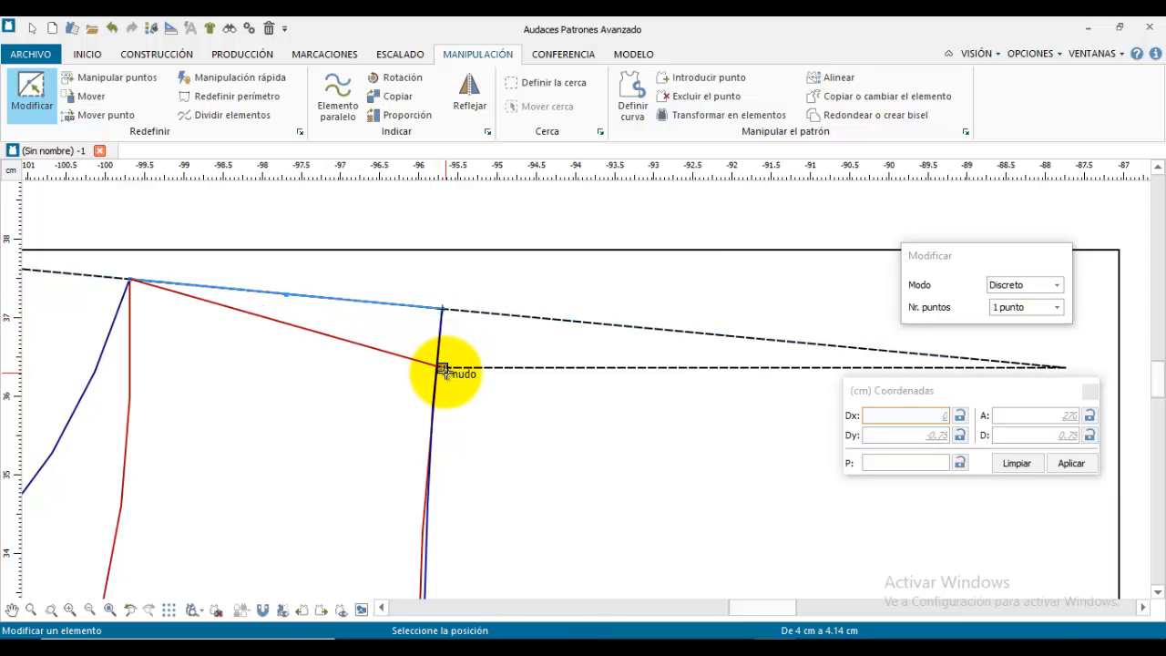
click(443, 368)
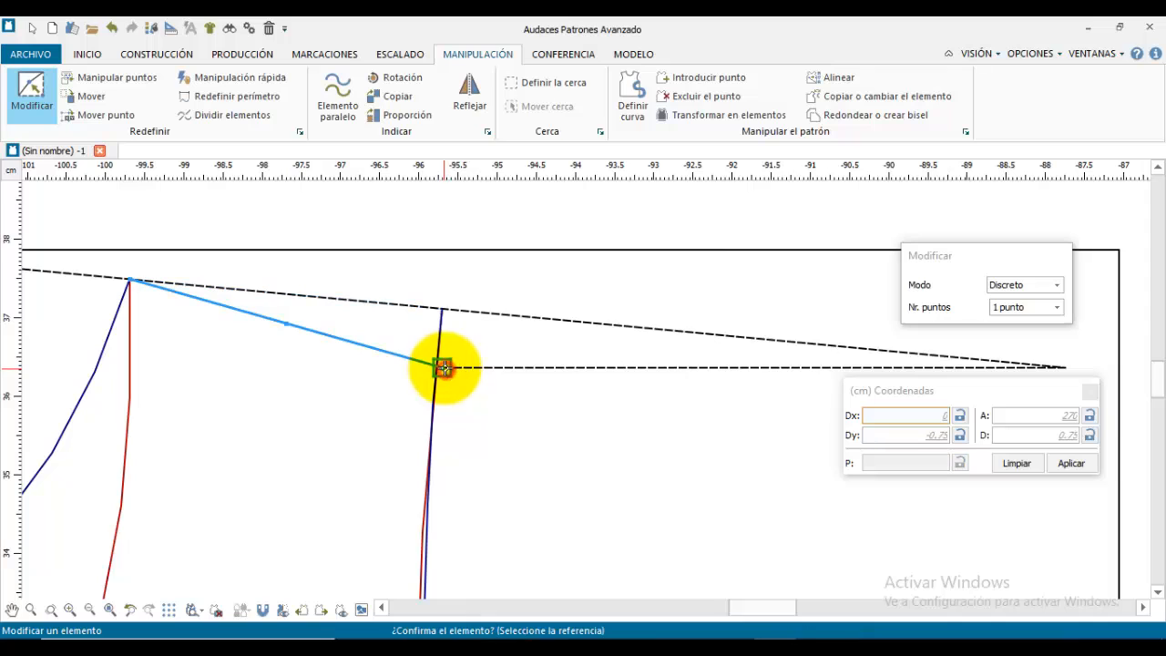
Step: Move the upper end of the red armhole curve down to the lowered outer end of the shoulder line
click(441, 314)
click(444, 312)
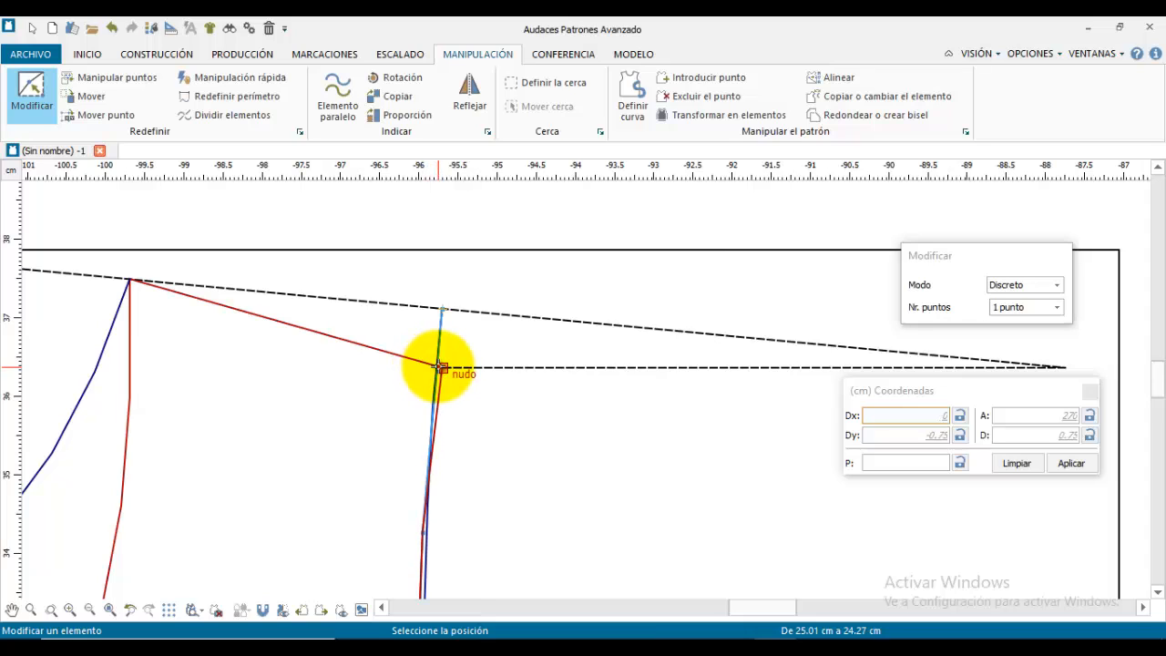
click(441, 367)
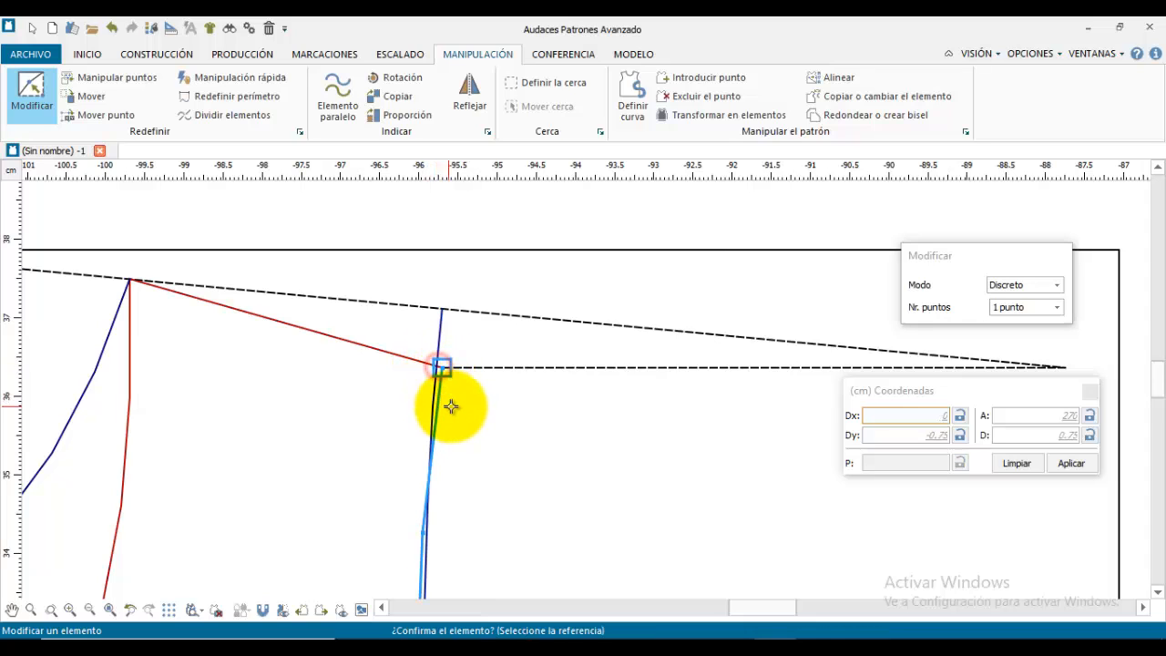
click(456, 342)
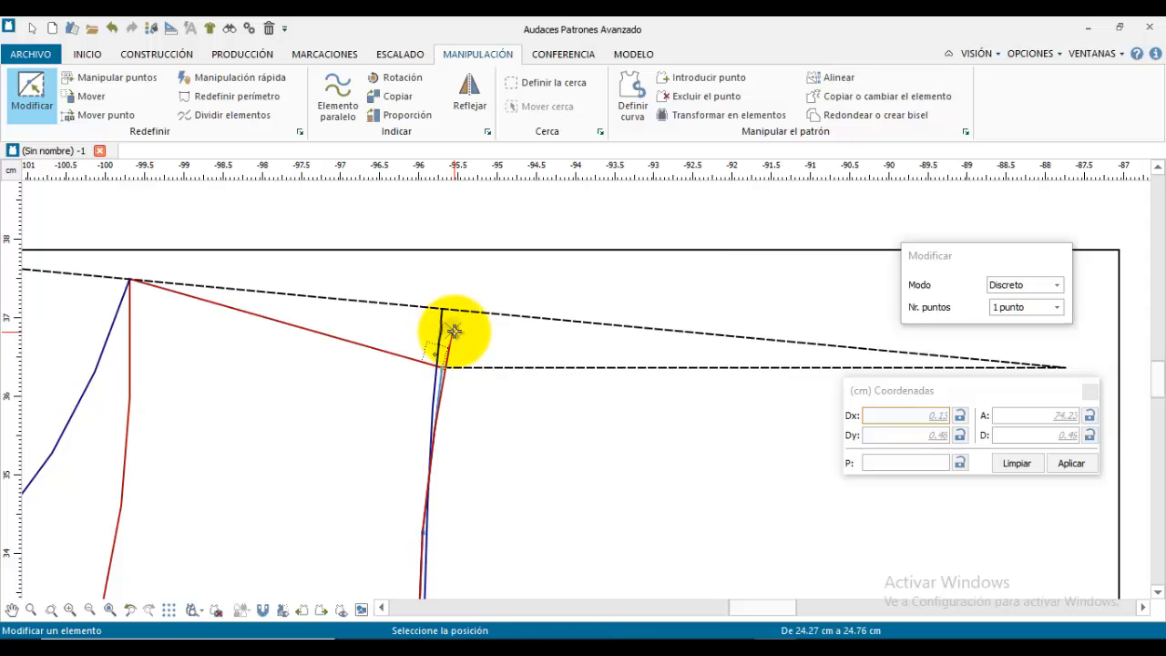
click(444, 315)
right_click(441, 316)
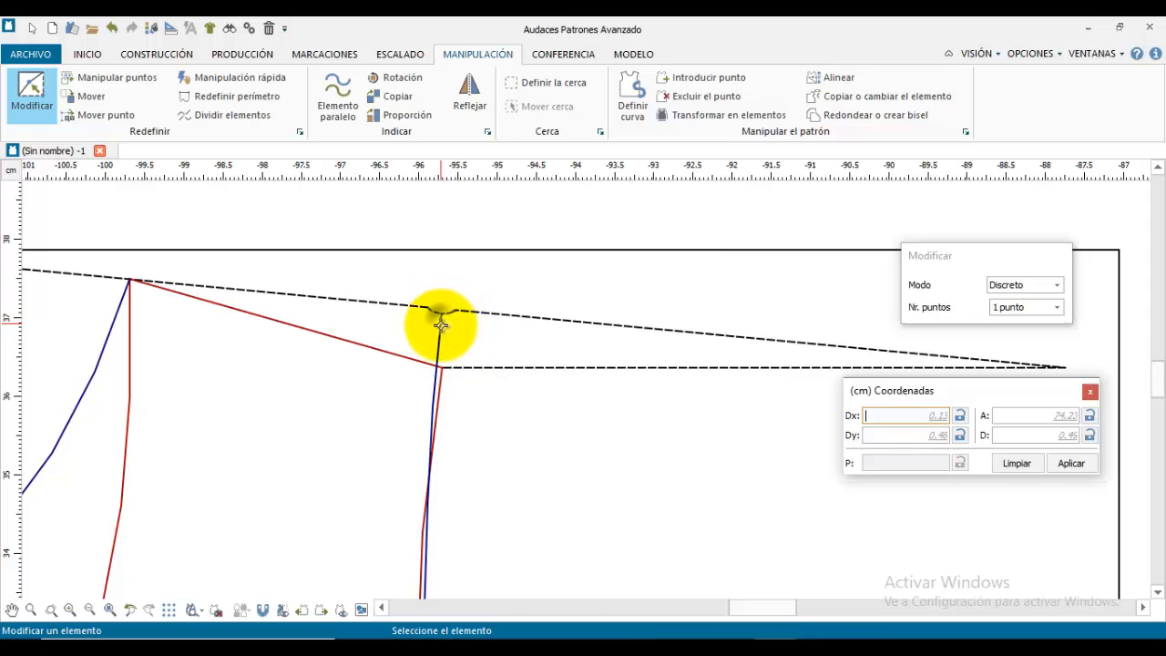
right_click(441, 316)
Step: Move the upper end of the blue armhole curve down 0.75 cm to the red shoulder line's outer end
click(18, 91)
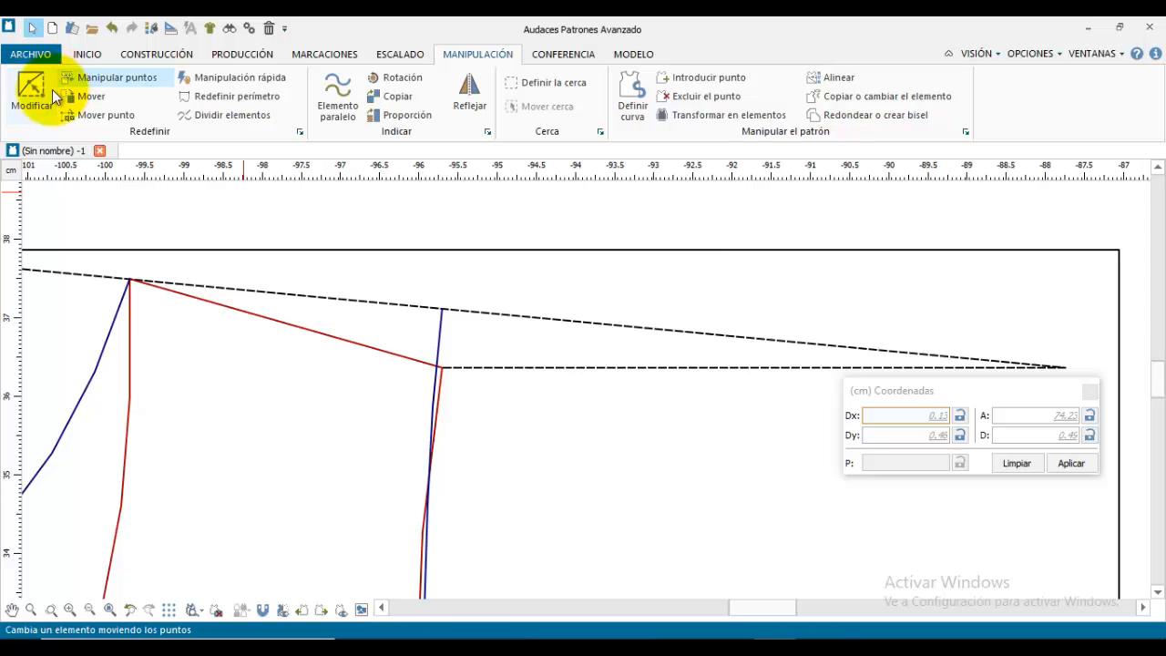
click(441, 316)
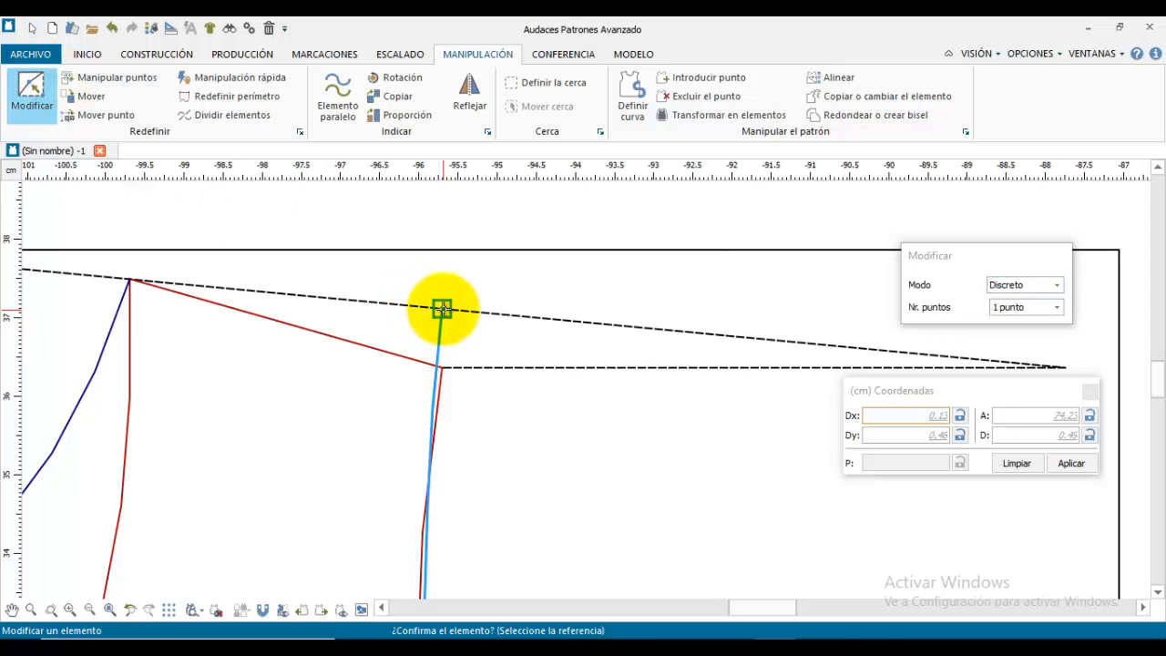
click(441, 308)
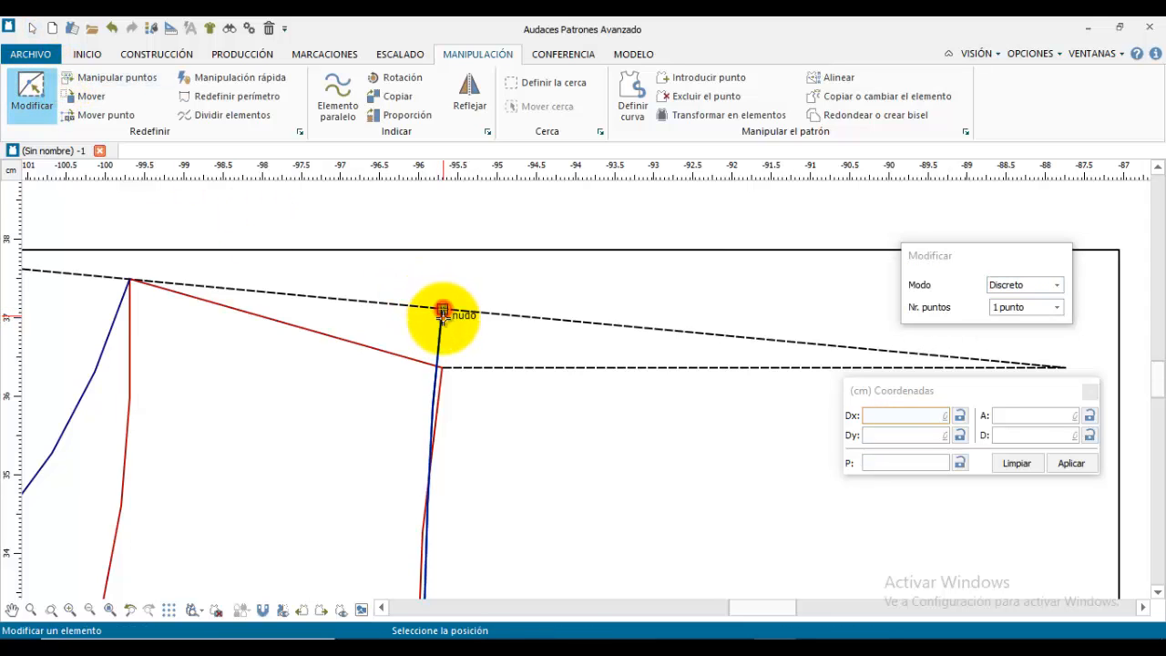
click(443, 367)
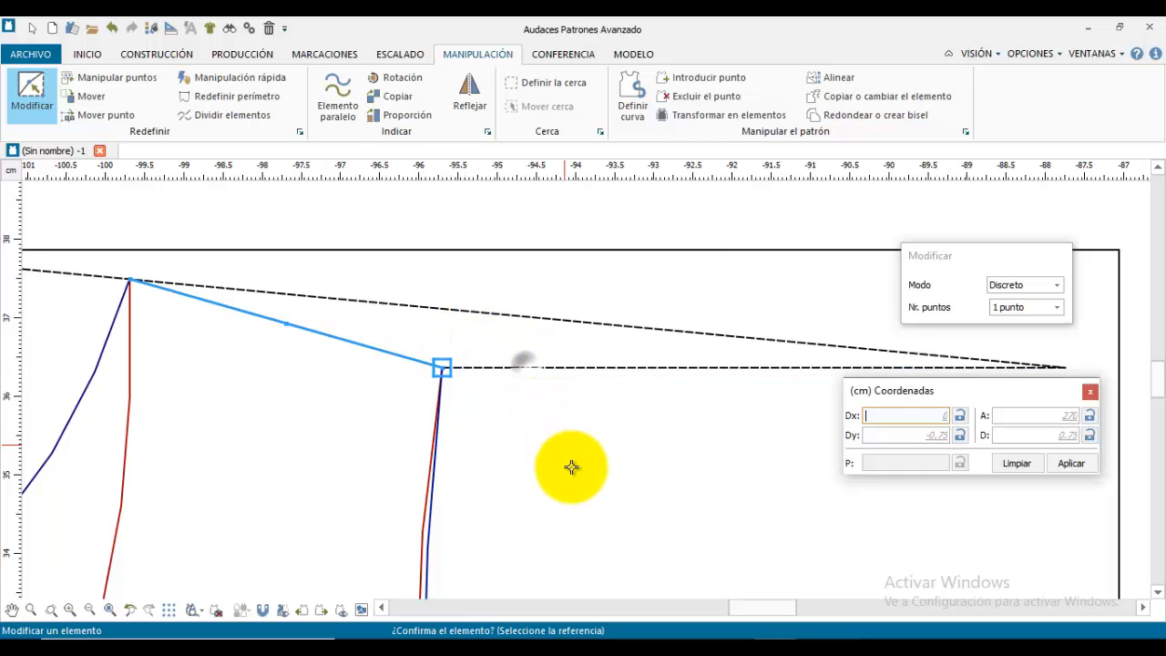
Step: Smooth the red armhole curve by moving the point nearest its upper end down about 0.55 cm
scroll(583, 456, down, 4)
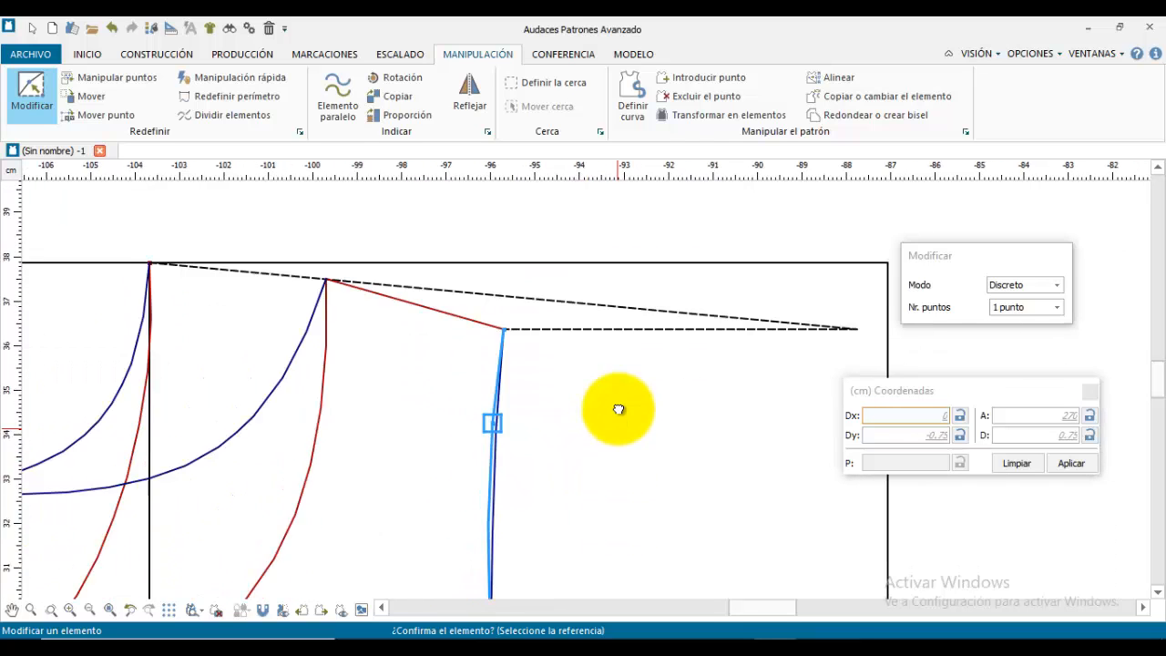
scroll(619, 409, down, 3)
click(483, 302)
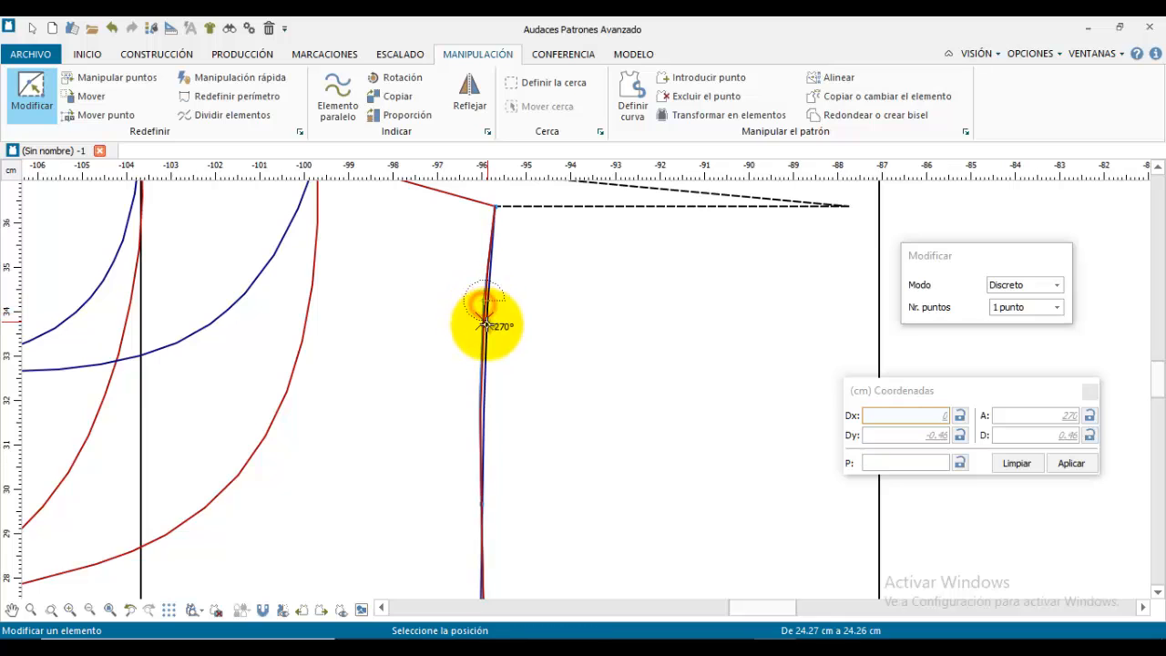
click(483, 326)
right_click(518, 391)
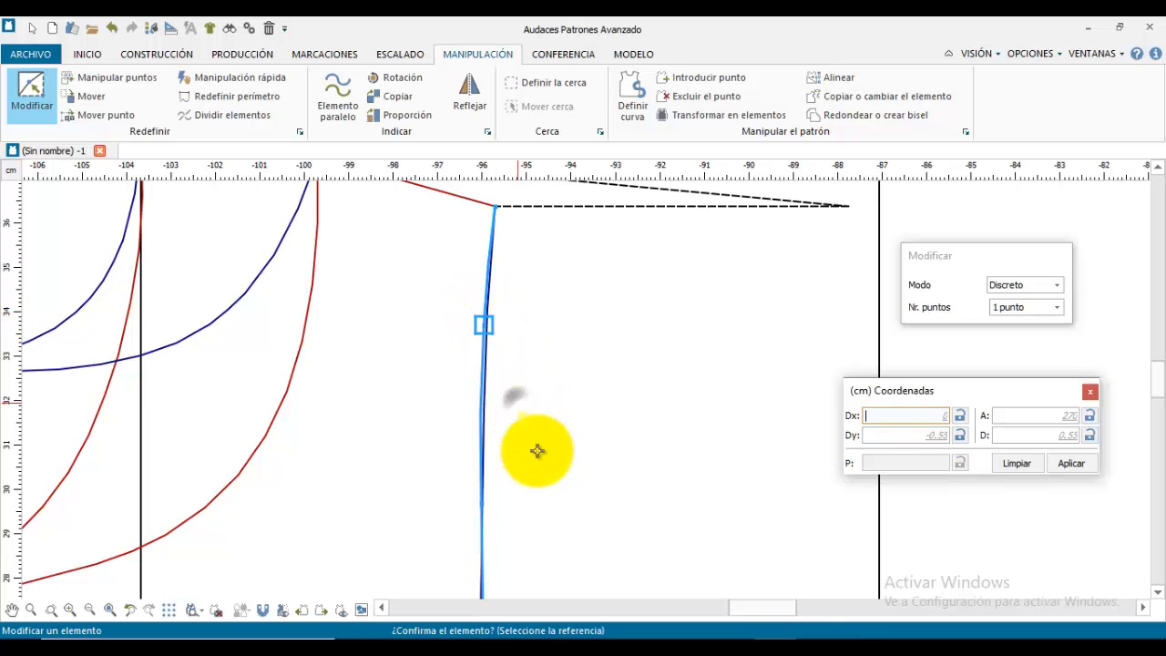
scroll(550, 469, down, 3)
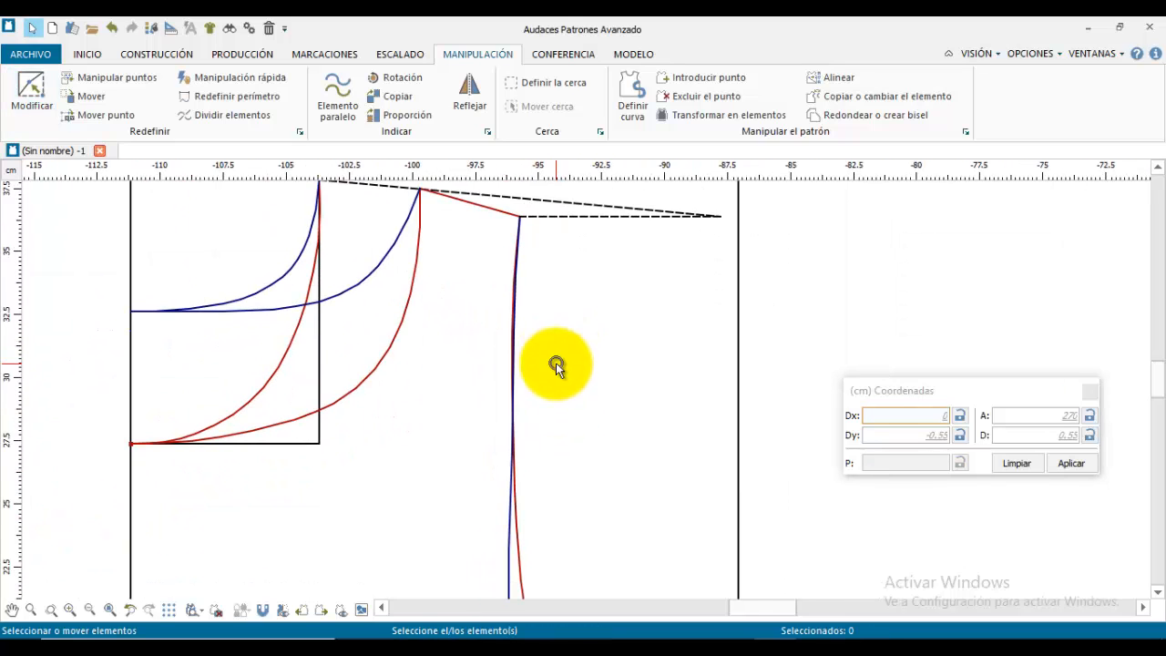
scroll(586, 362, down, 1)
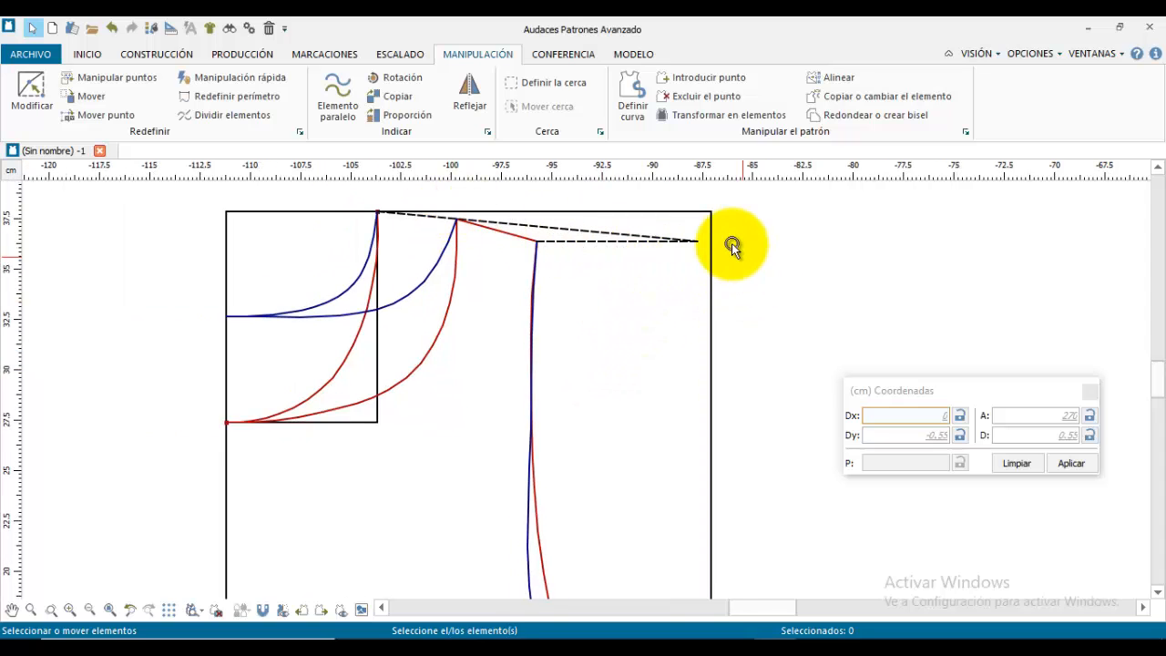
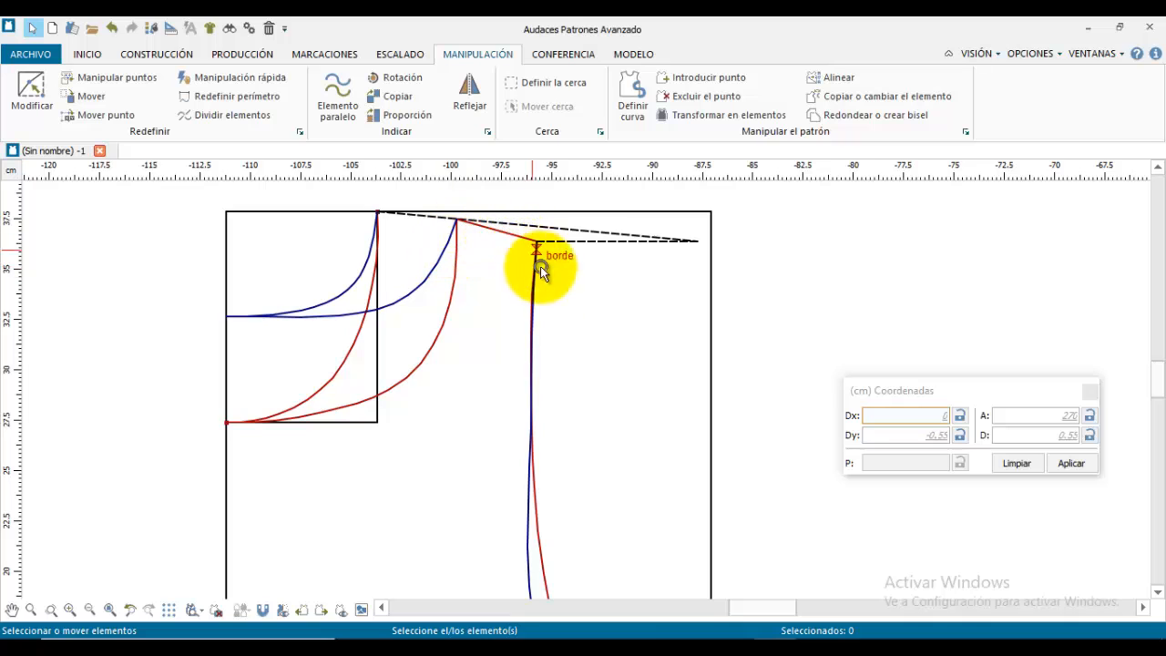
scroll(603, 503, down, 3)
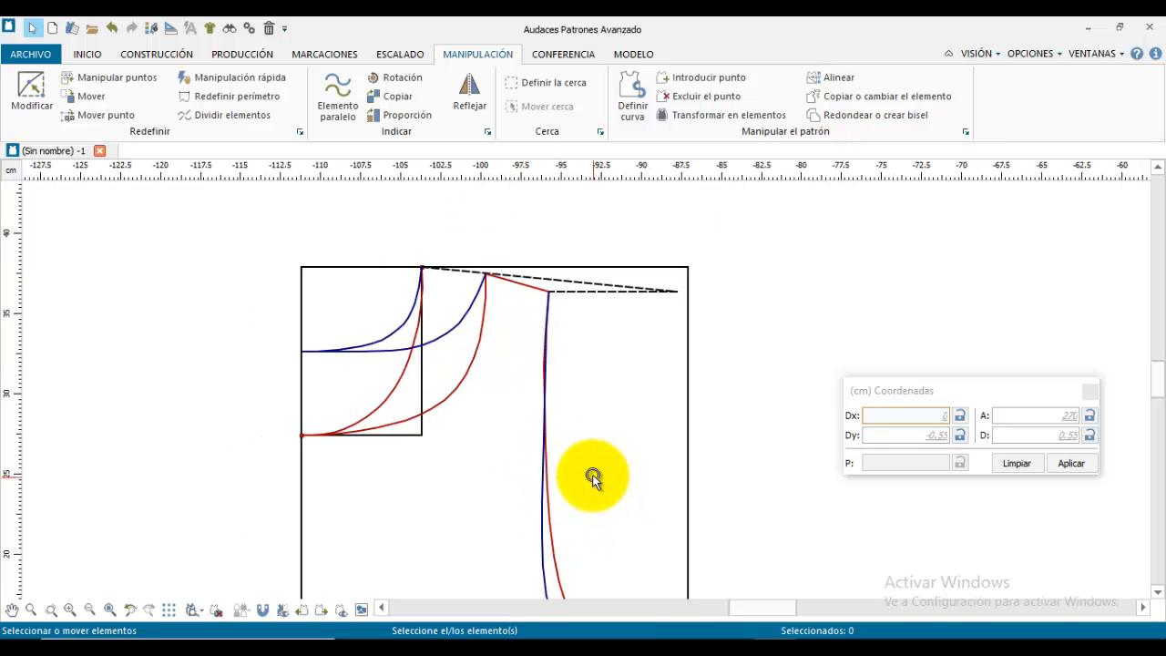
scroll(571, 421, down, 2)
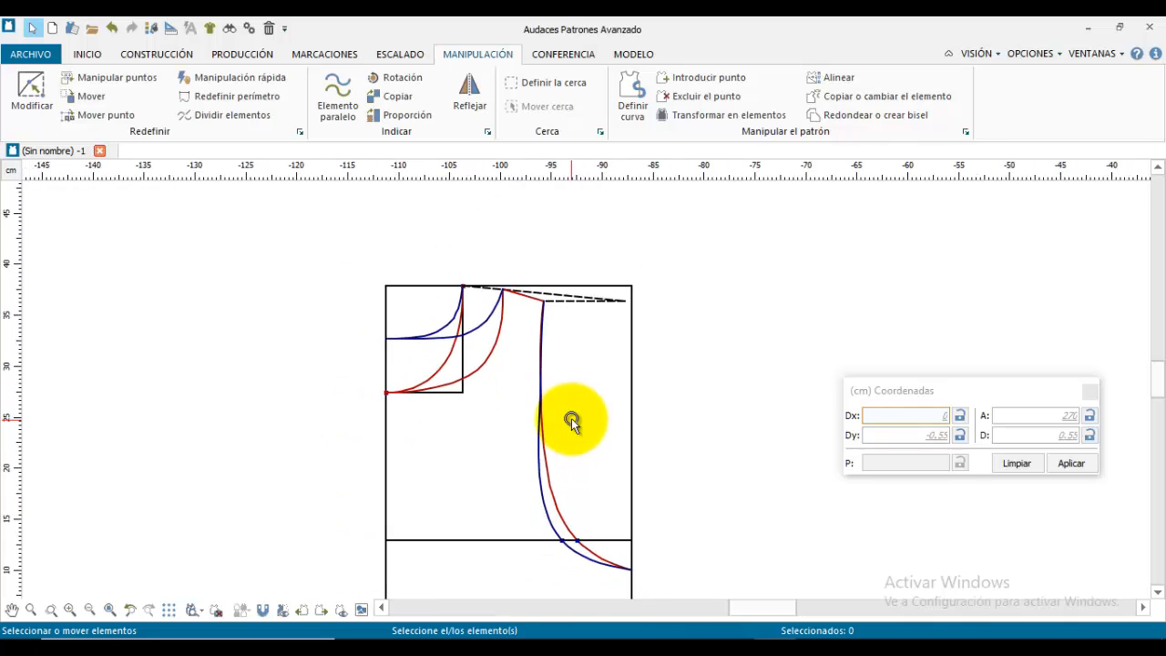
middle_drag(571, 426, 552, 386)
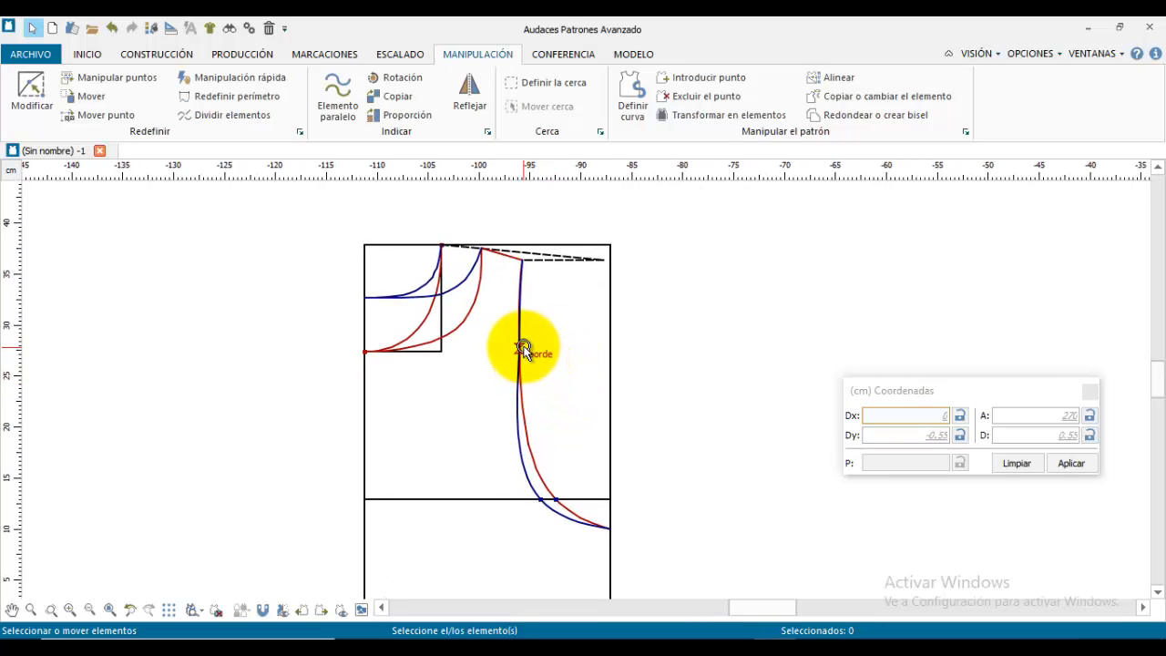
click(242, 56)
click(26, 97)
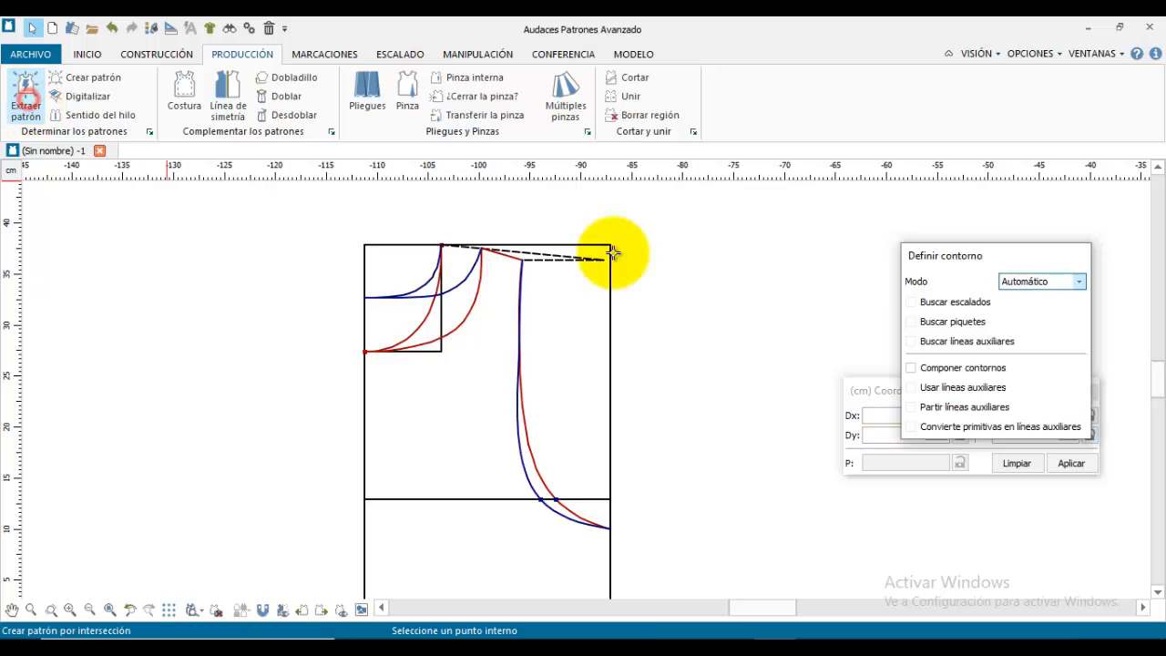
click(1012, 282)
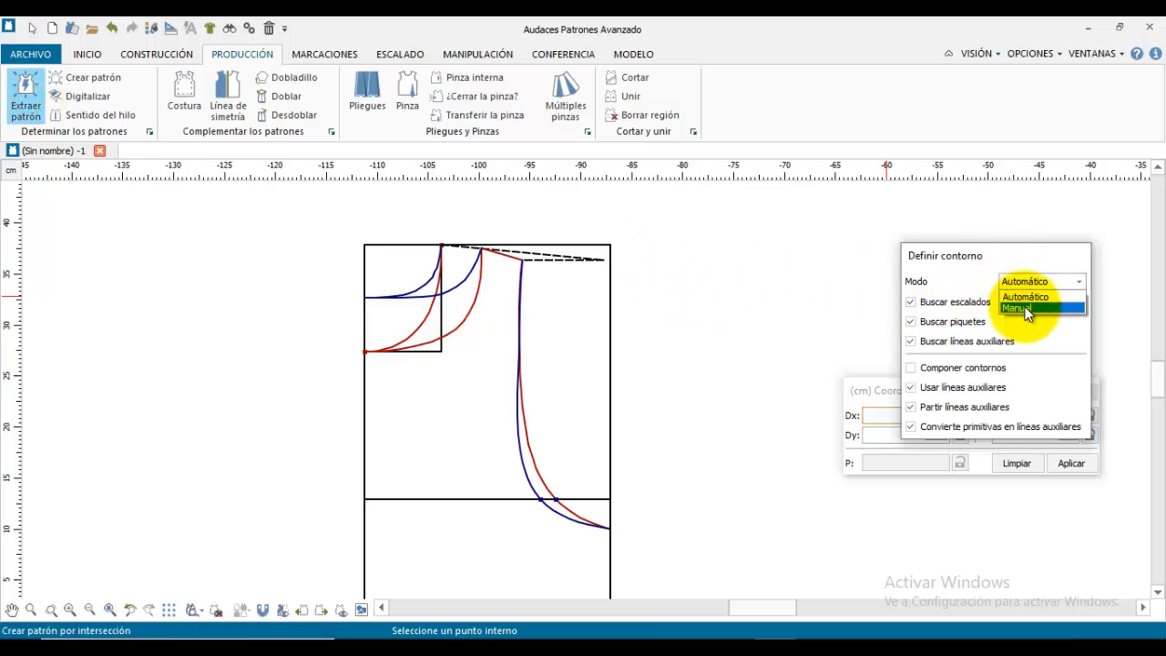
click(1017, 308)
scroll(425, 261, up, 1)
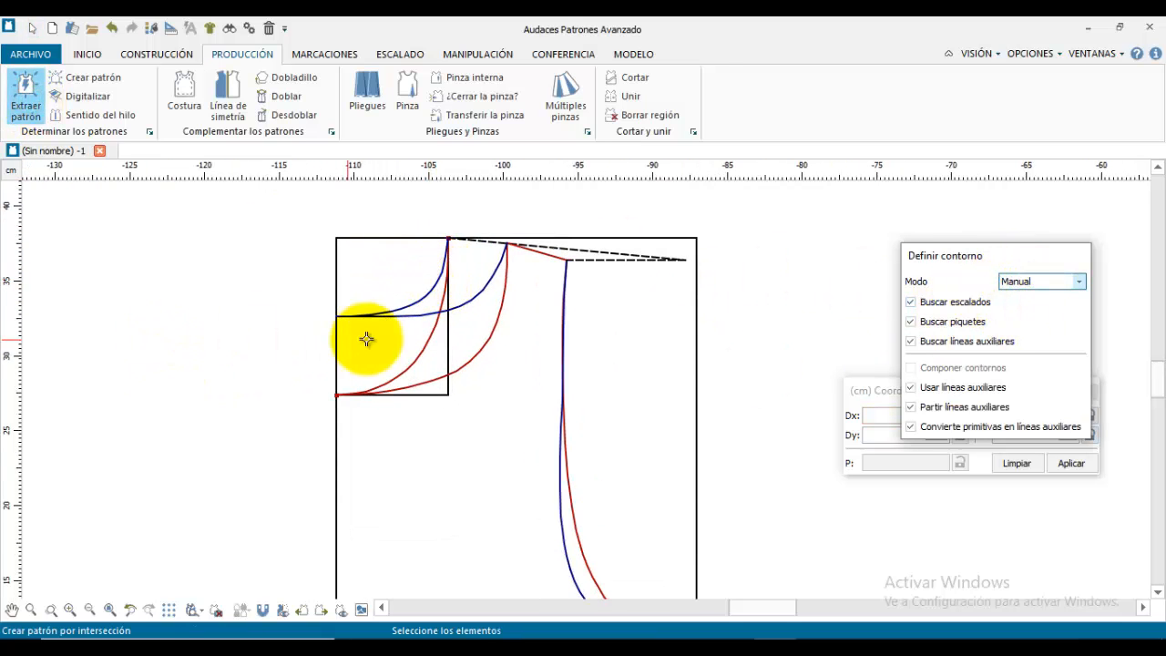
click(428, 293)
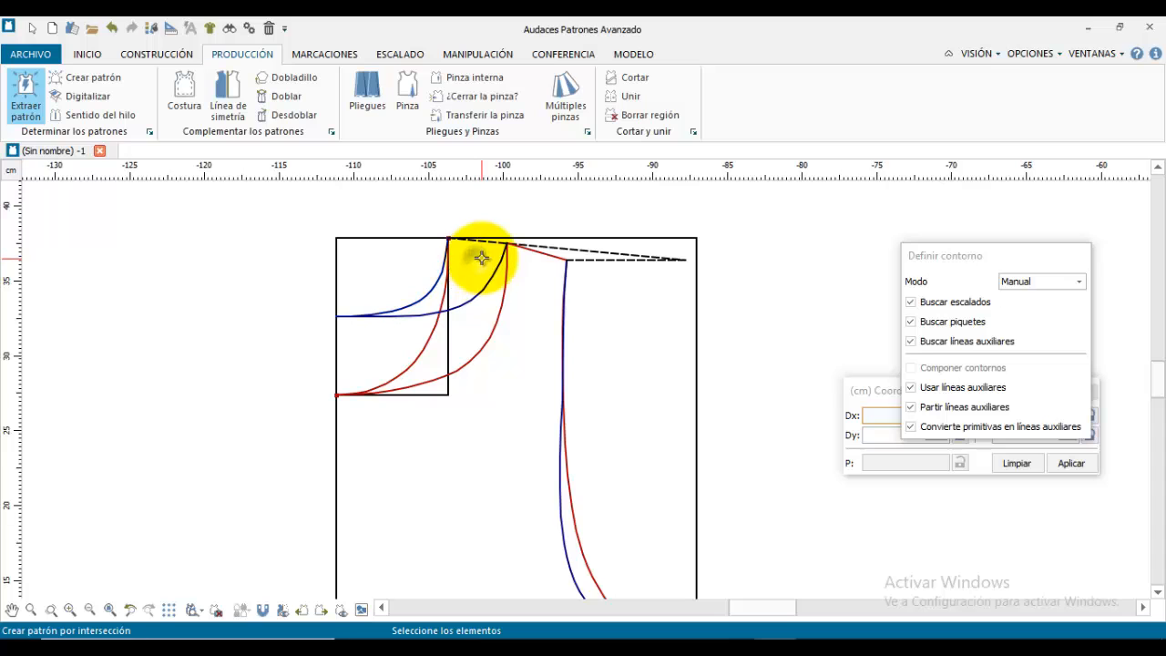
scroll(493, 247, up, 1)
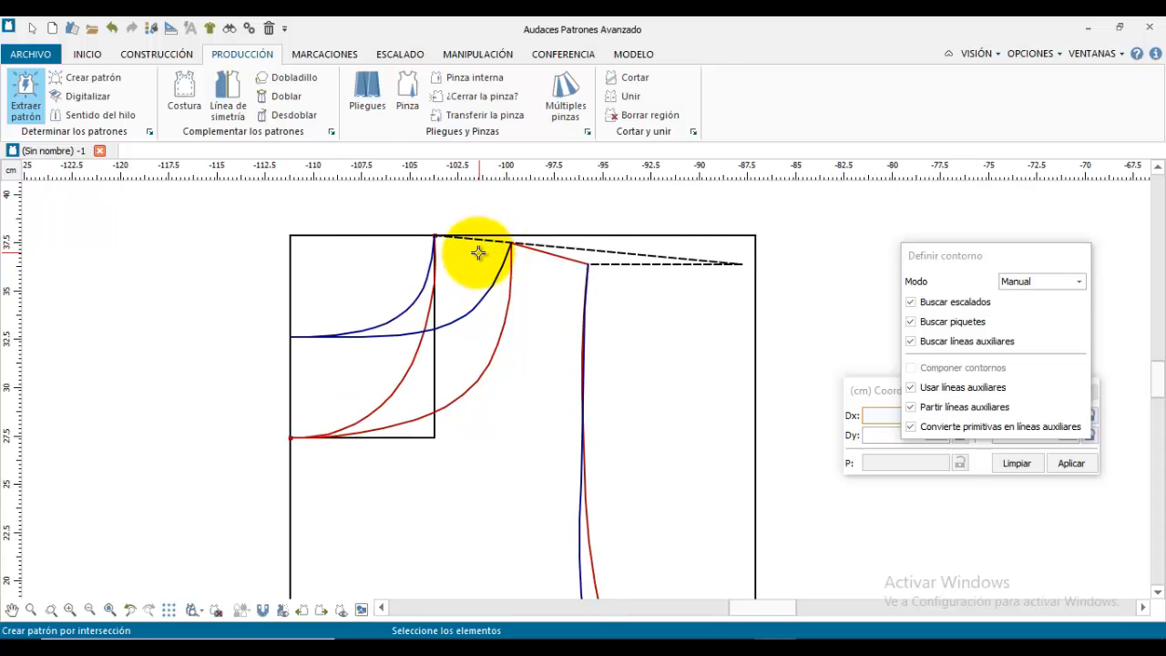
Step: Draw a solid dark blue straight line from the upper neck point to the outer shoulder point
click(157, 57)
click(35, 77)
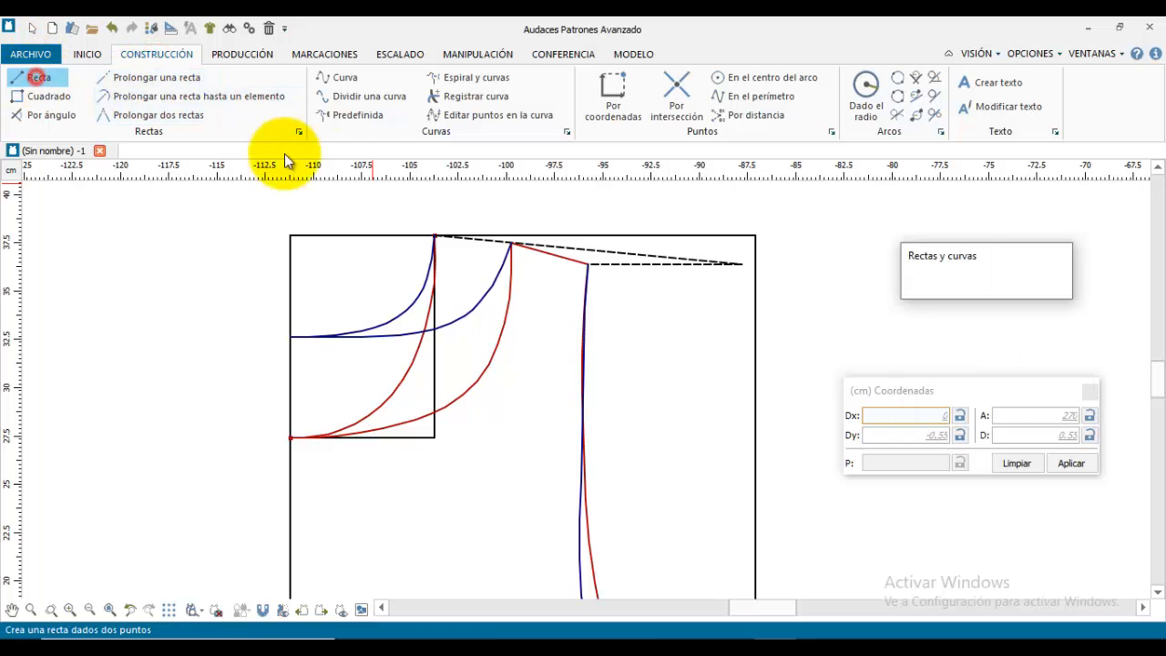
click(434, 234)
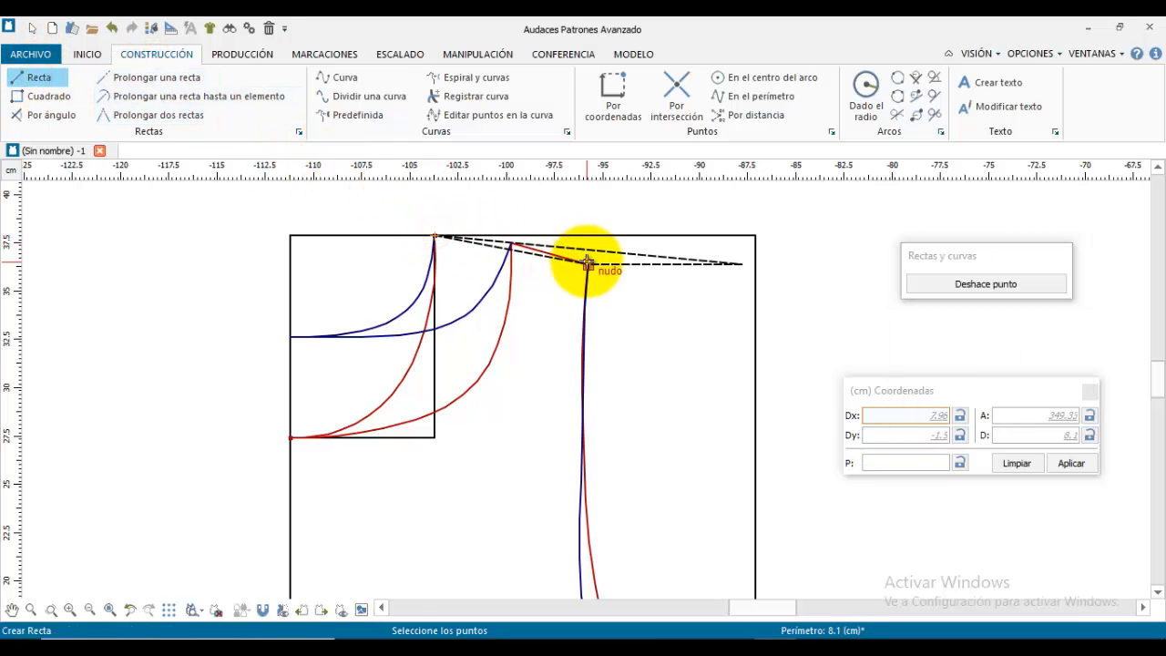
click(86, 54)
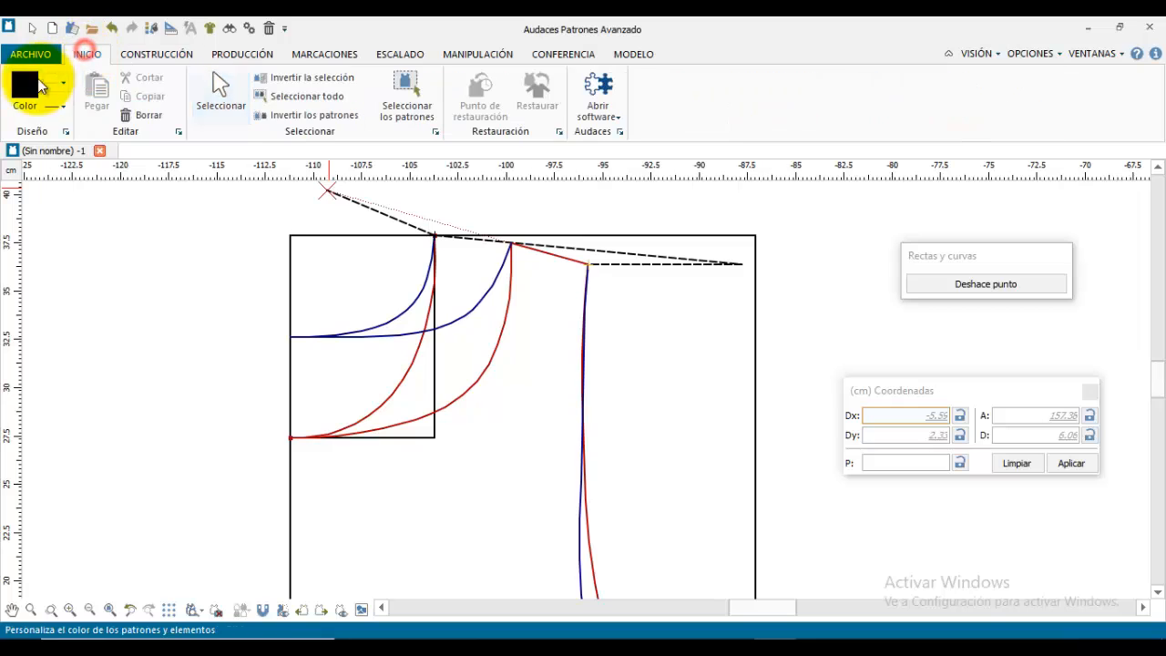
click(40, 86)
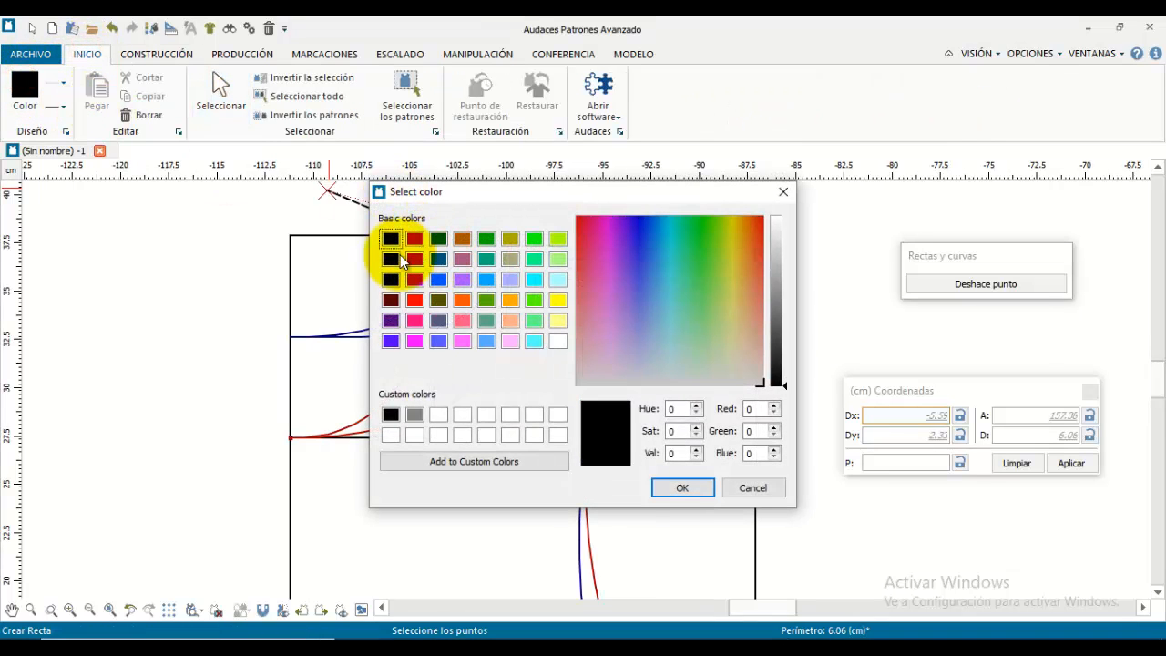
click(396, 259)
click(682, 487)
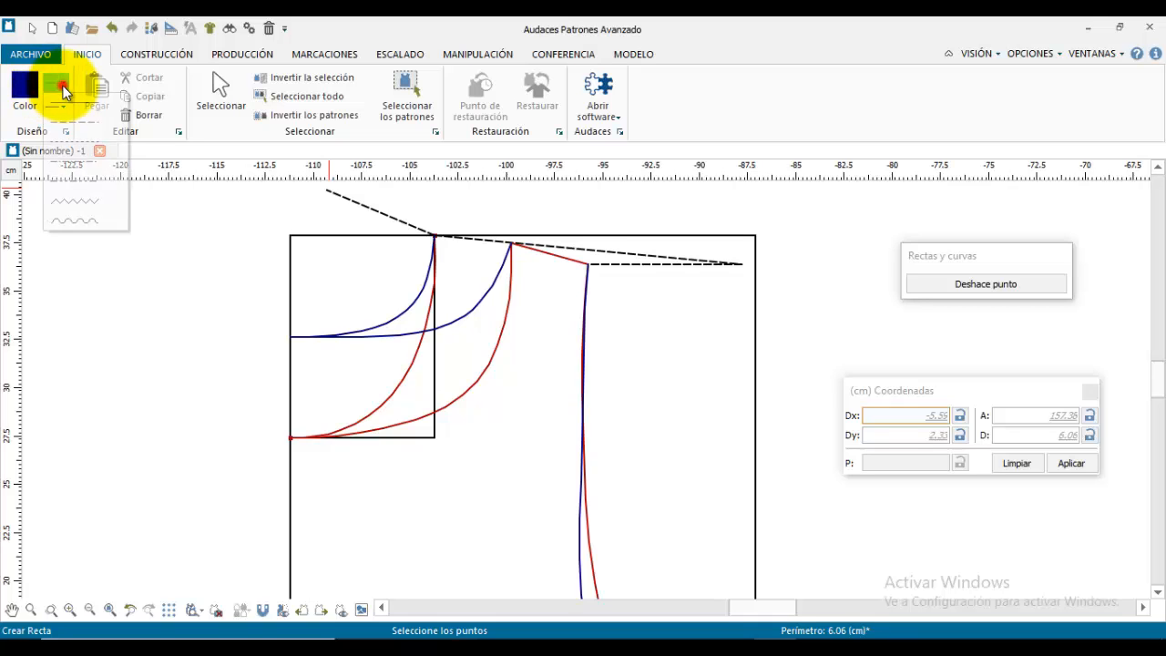
click(82, 106)
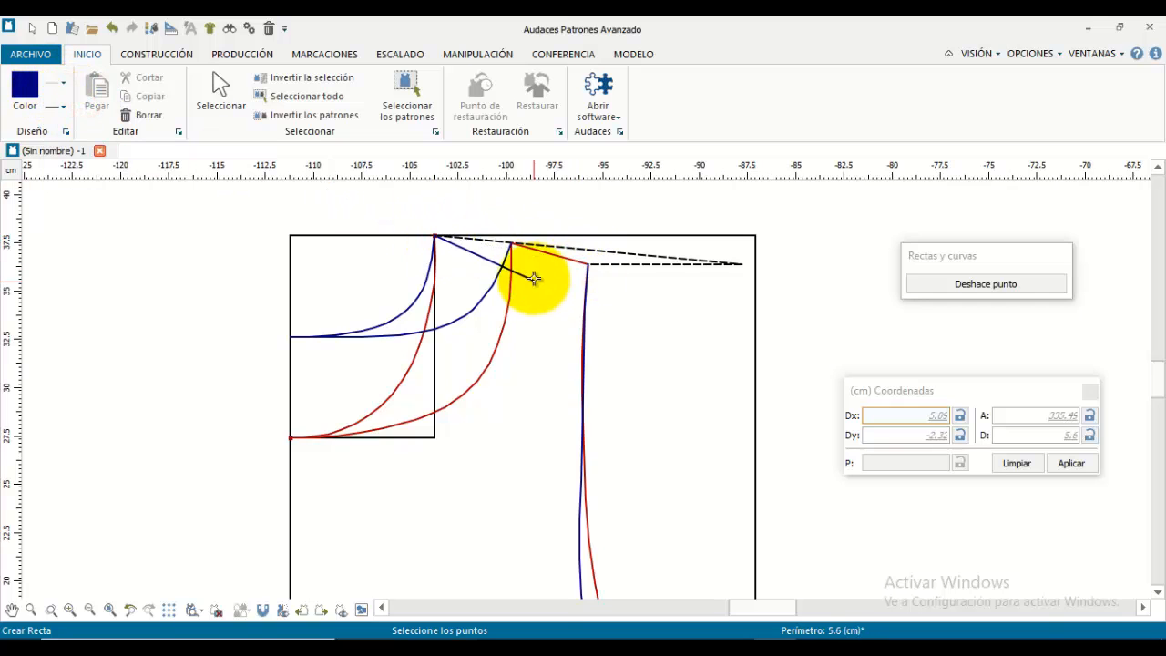
click(590, 265)
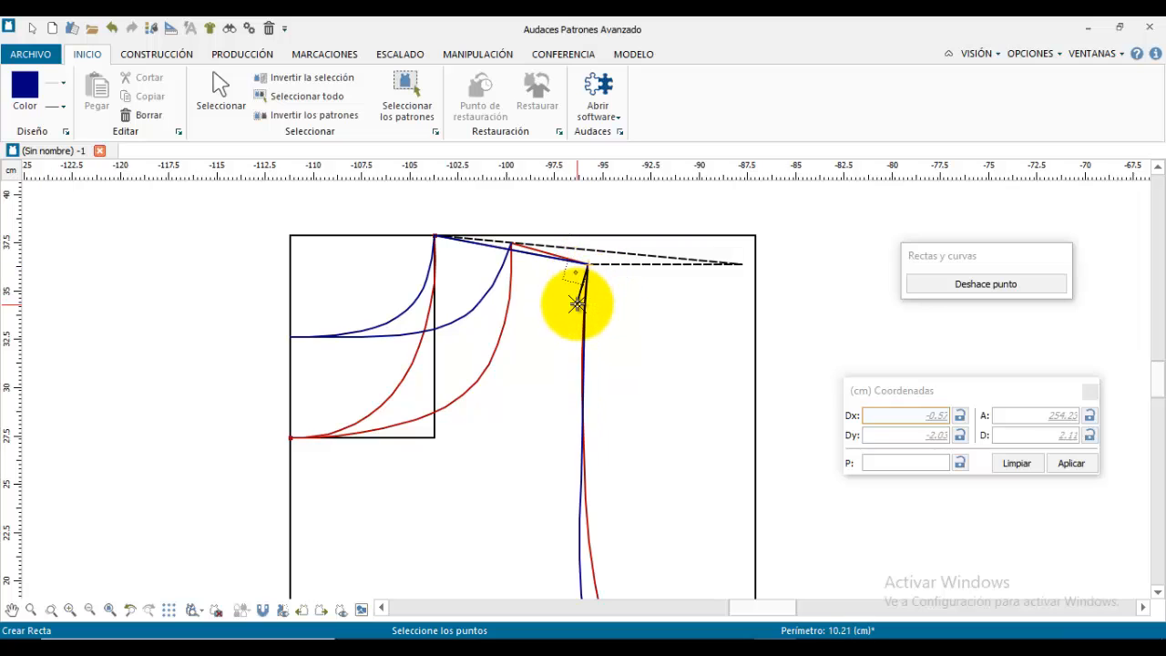
Step: Set the drawing colour to dark red (170, 0, 0) and draw a straight line from the upper neck point to the outer shoulder point
click(434, 236)
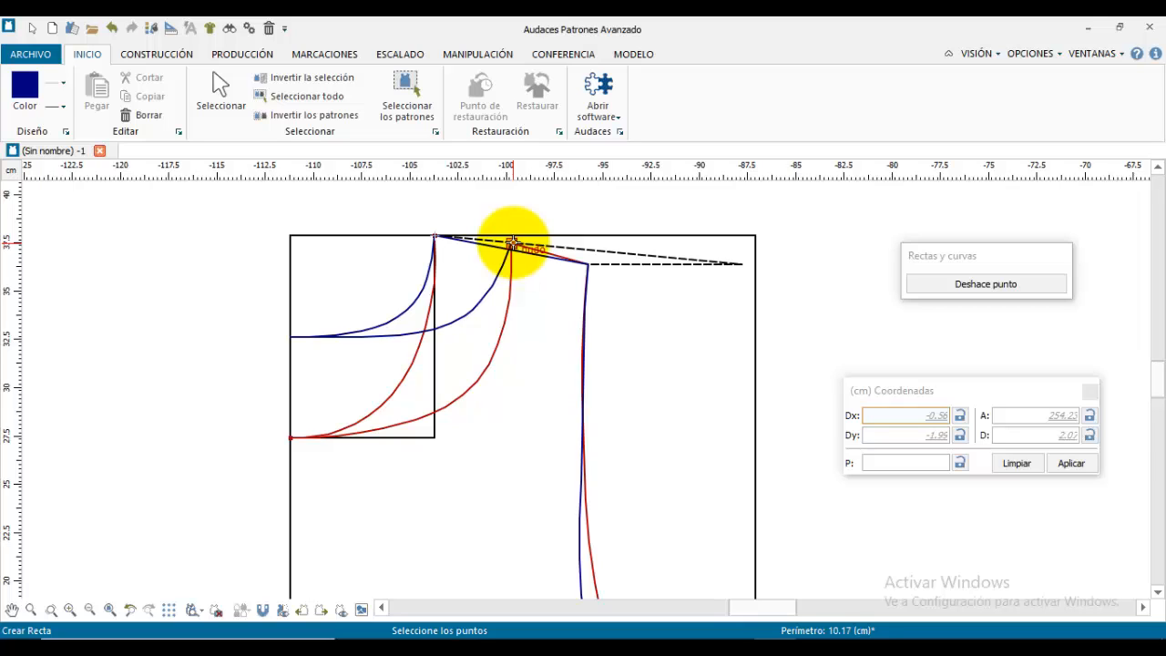
click(22, 88)
click(414, 239)
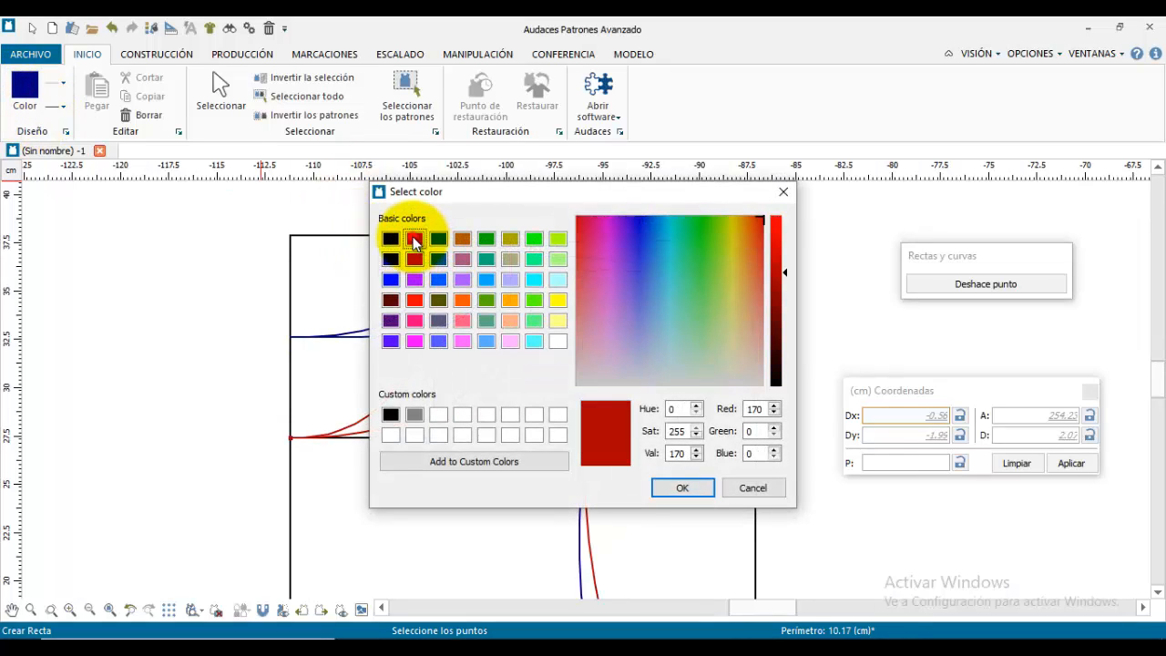
click(690, 487)
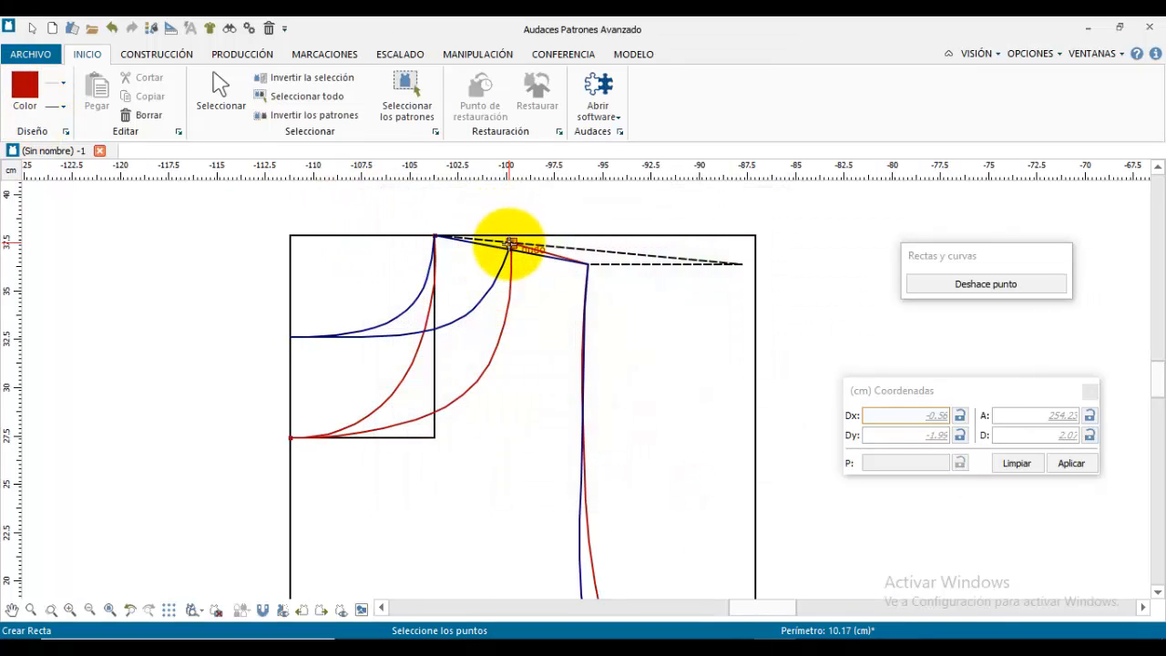
scroll(510, 244, up, 1)
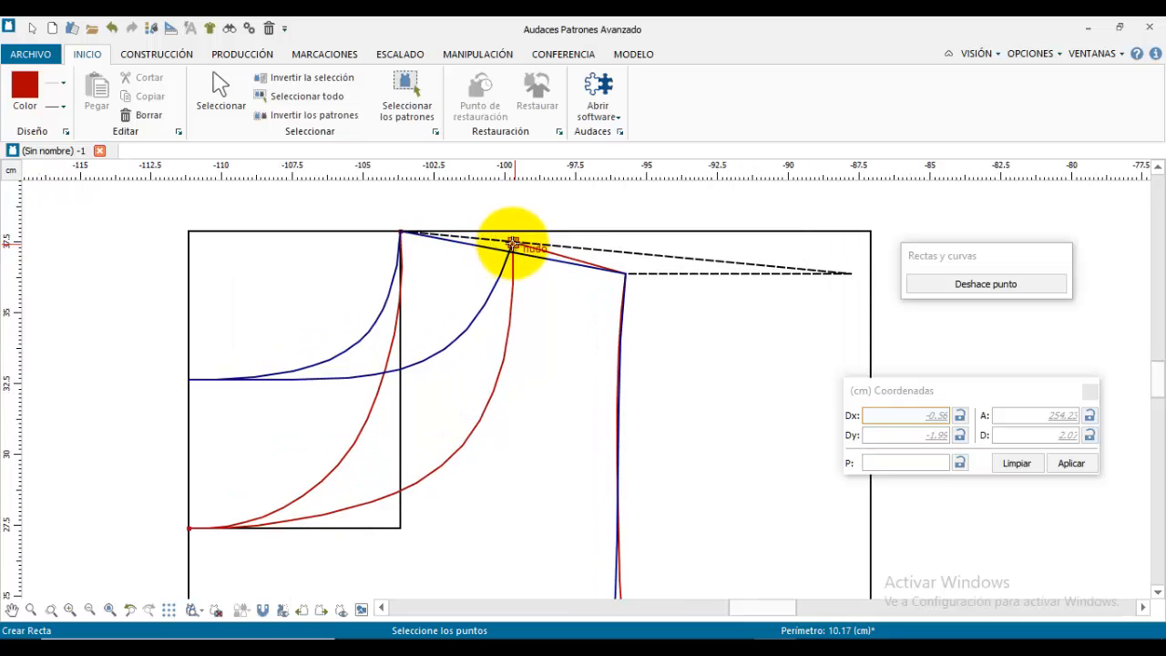
click(512, 244)
click(400, 231)
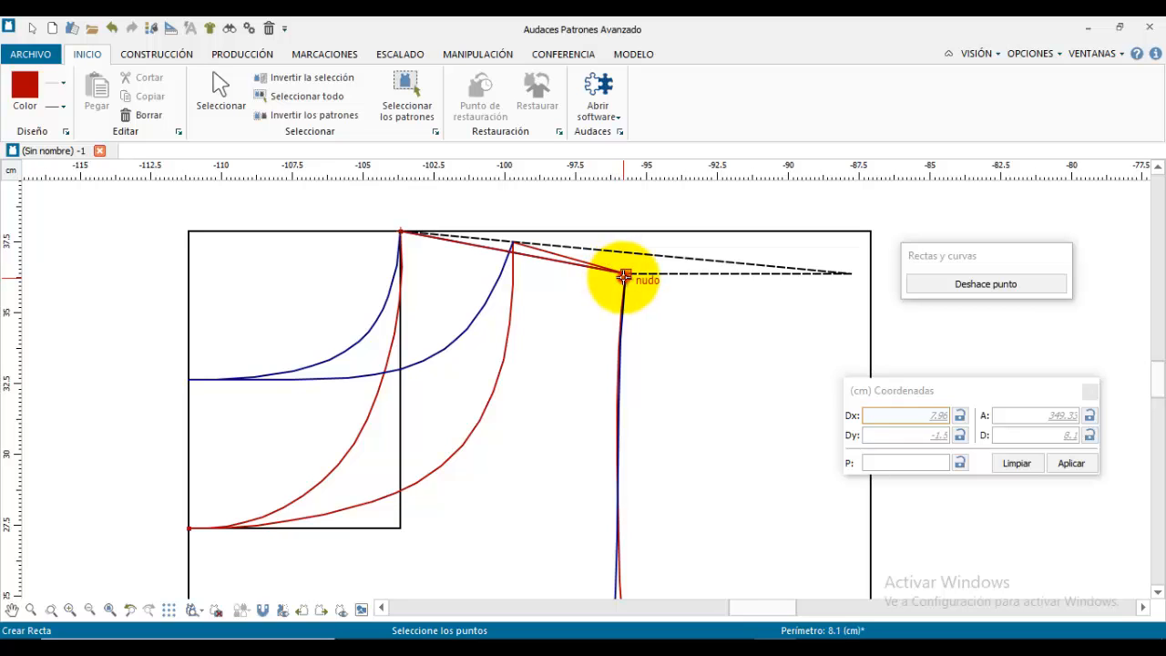
scroll(559, 346, down, 1)
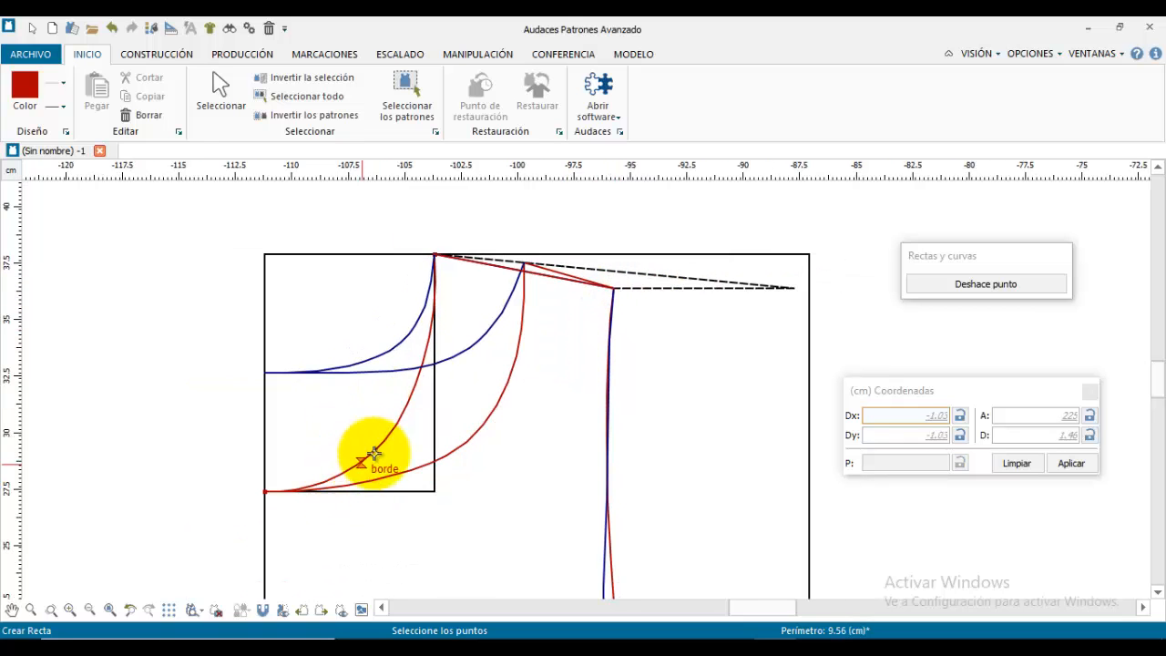
Step: Start extracting a pattern in manual mode, choosing the narrow red neckline, the long red shoulder line and the upper red armhole curve
click(211, 107)
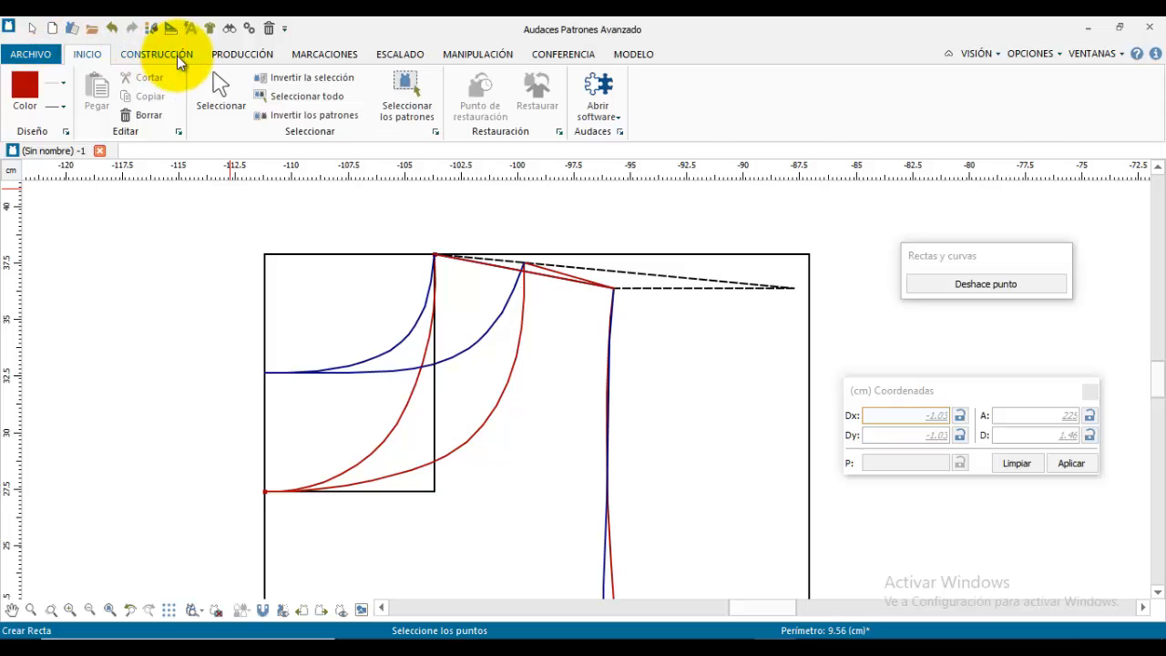
click(156, 57)
click(242, 54)
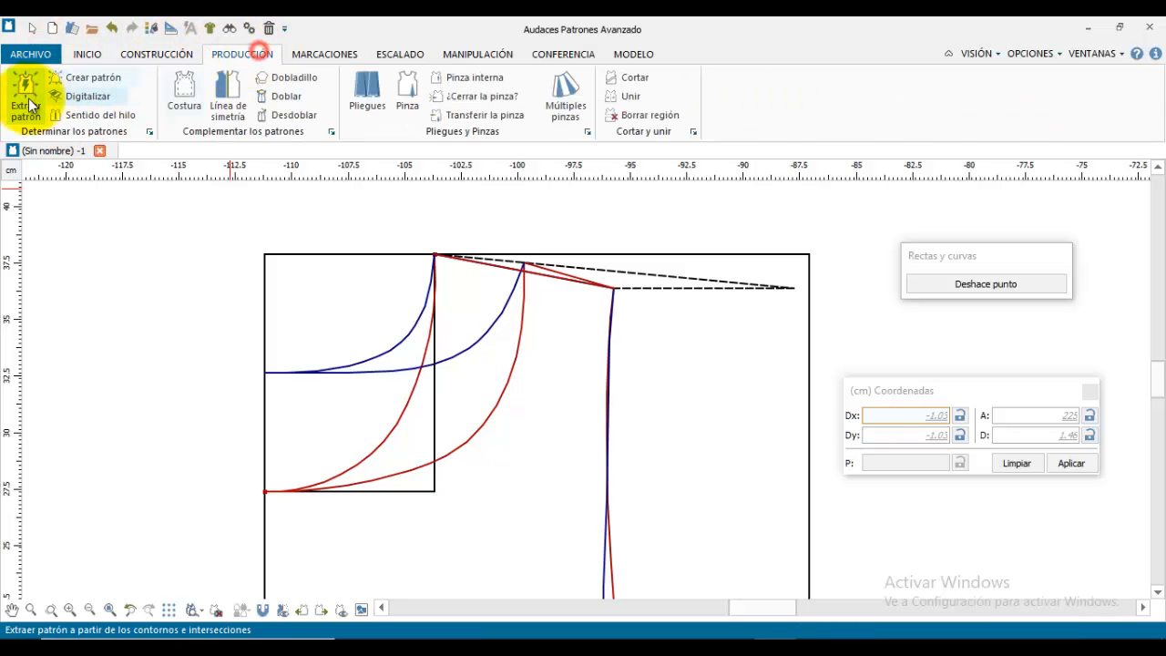
click(25, 96)
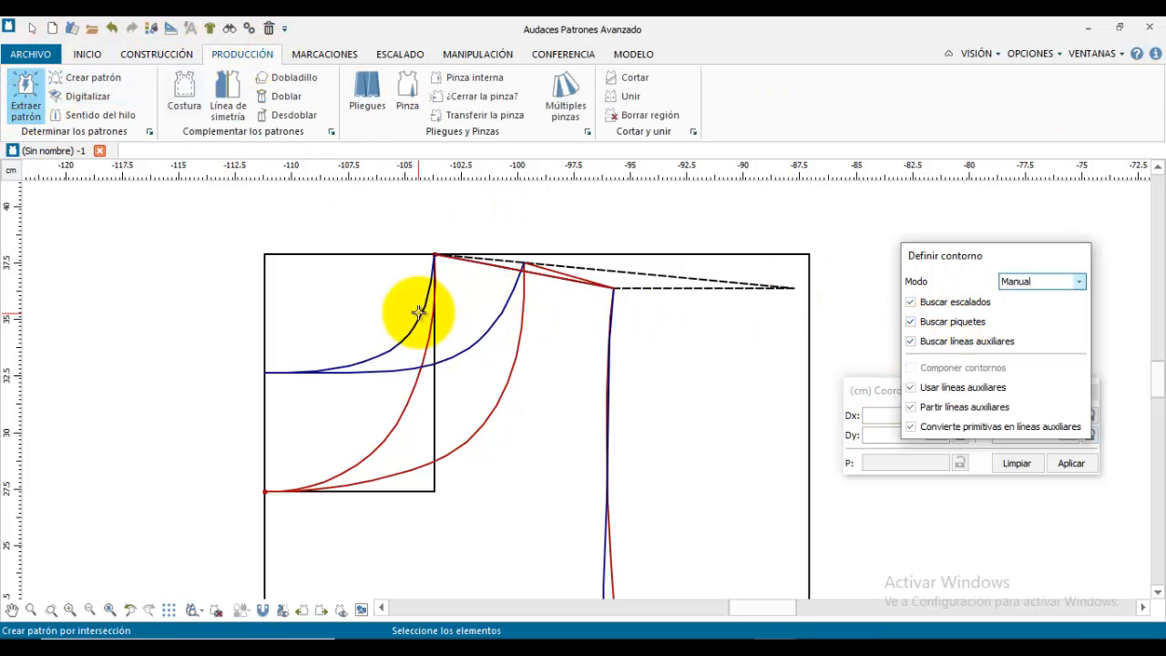
click(382, 442)
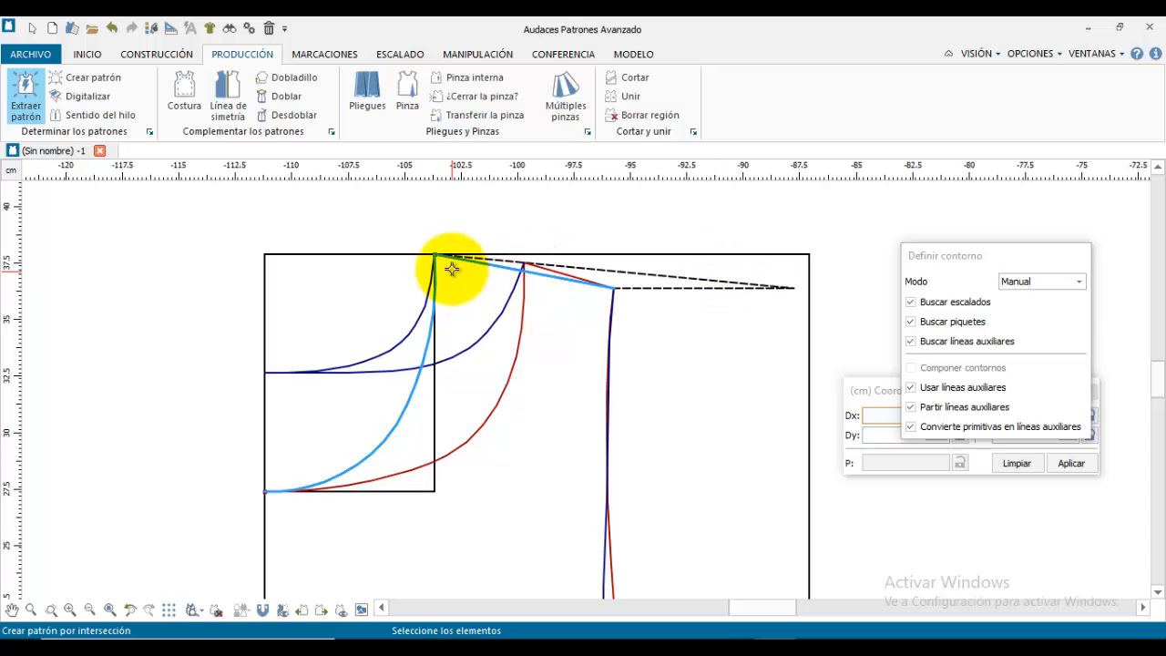
scroll(598, 368, down, 2)
middle_drag(598, 367, 560, 247)
scroll(565, 273, up, 2)
middle_drag(590, 292, 571, 357)
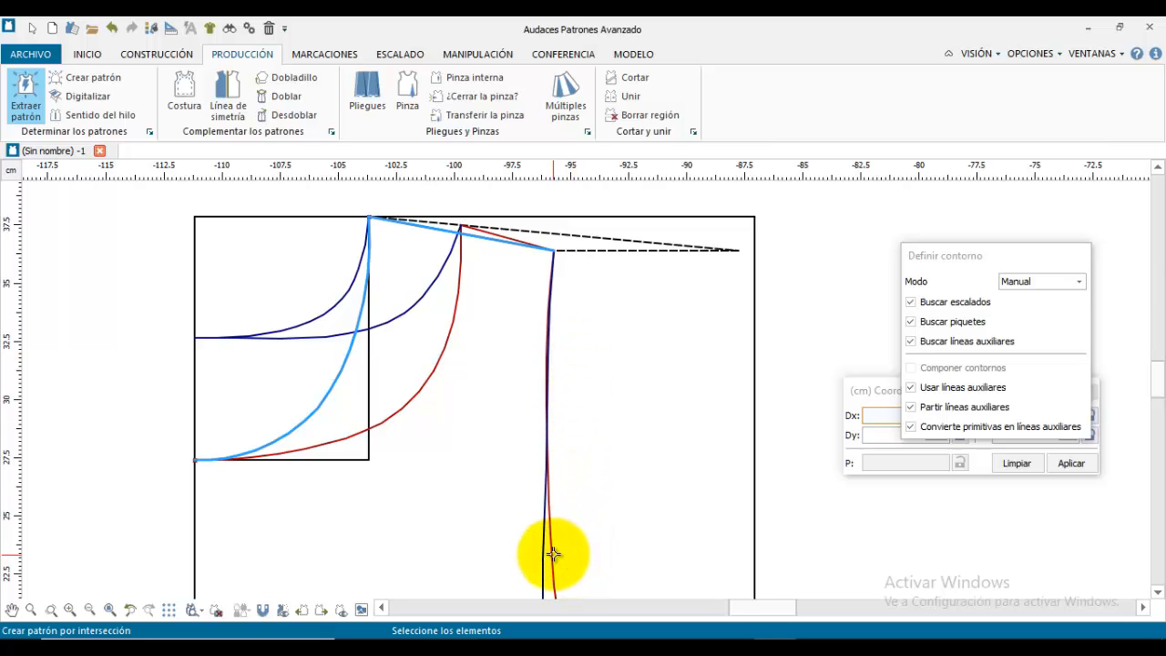
scroll(614, 552, down, 2)
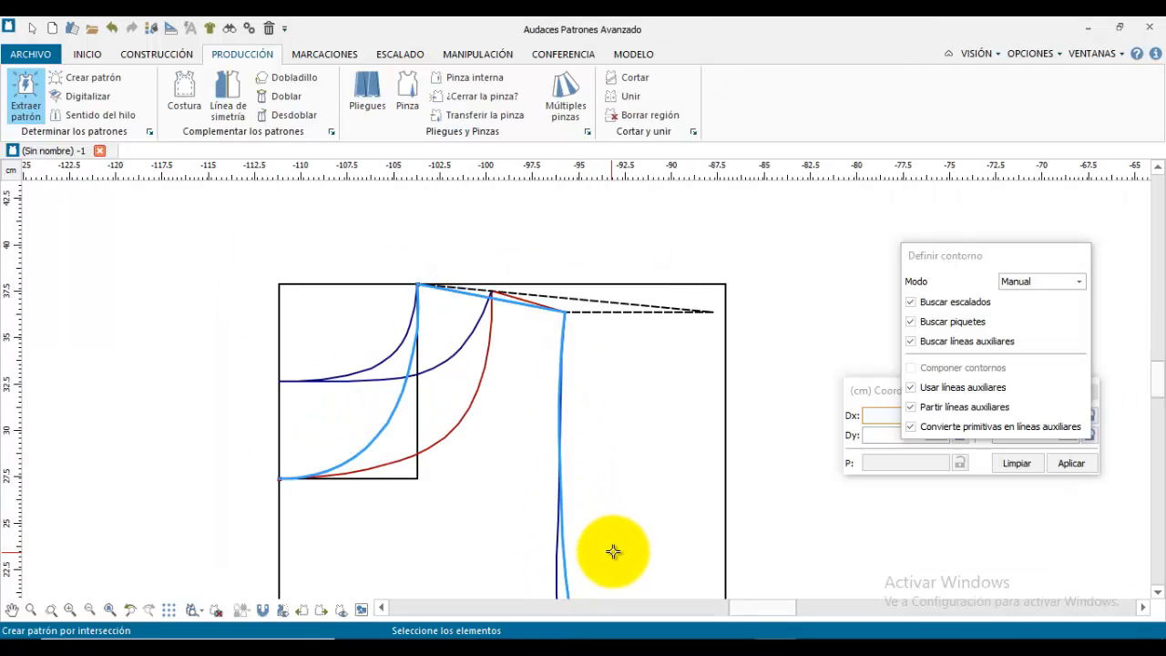
middle_drag(614, 552, 531, 262)
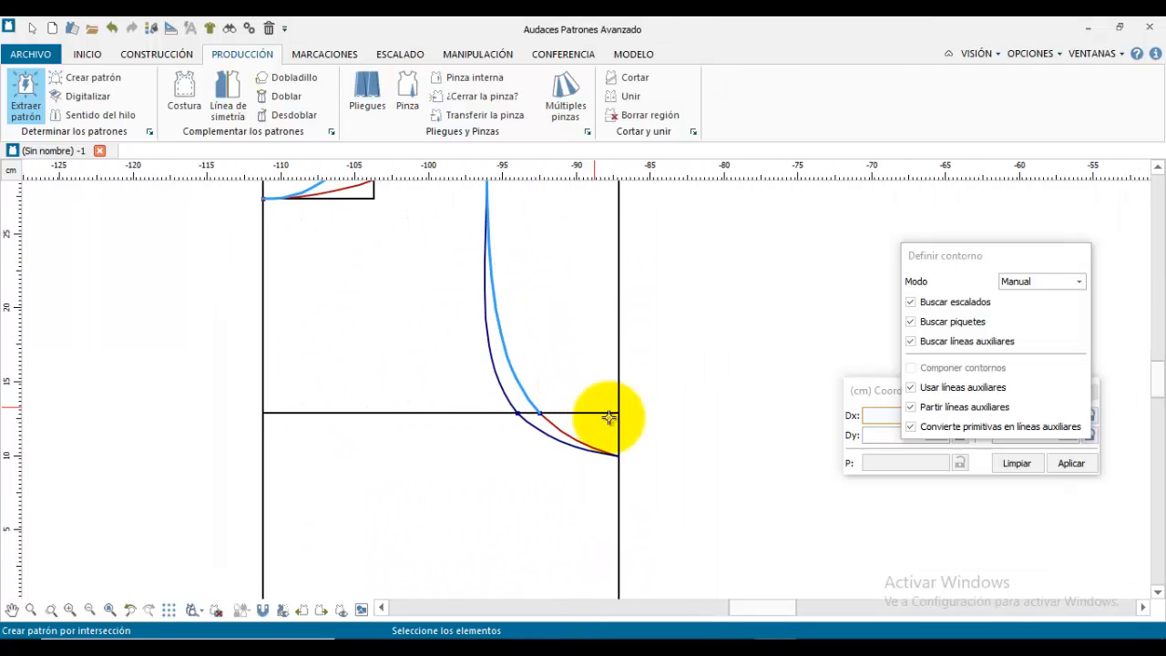
Step: Add the lower red armhole segment, the side line, the hem and the centre line to the pattern contour
click(568, 440)
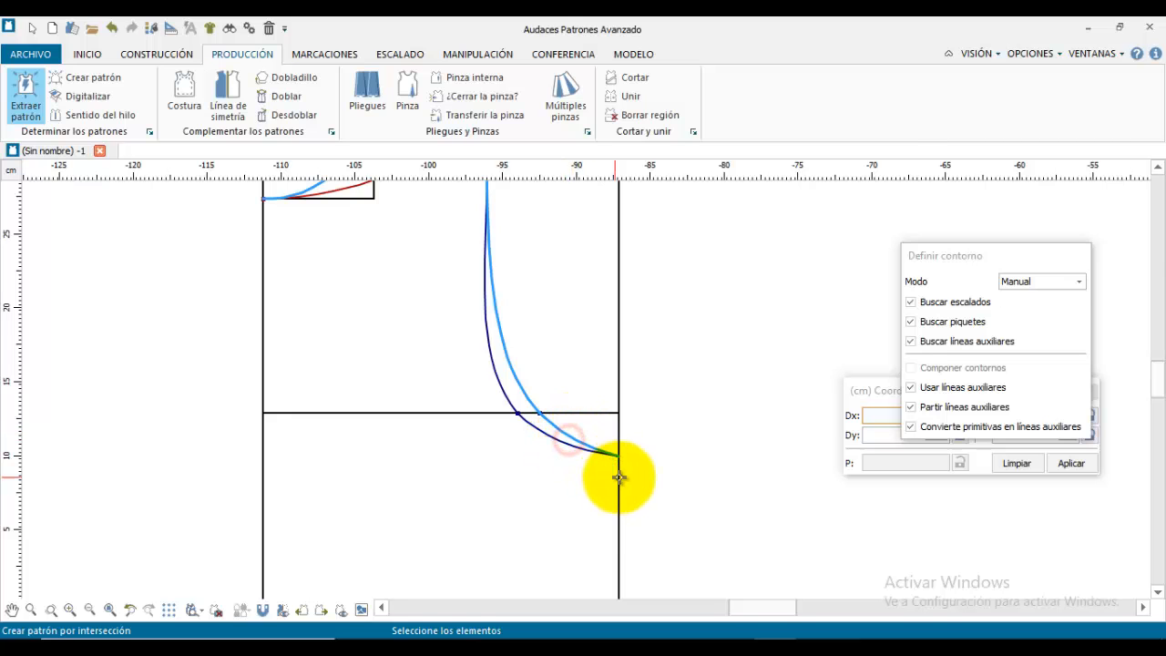
click(619, 477)
scroll(549, 513, down, 1)
scroll(550, 513, down, 1)
middle_drag(550, 513, 541, 315)
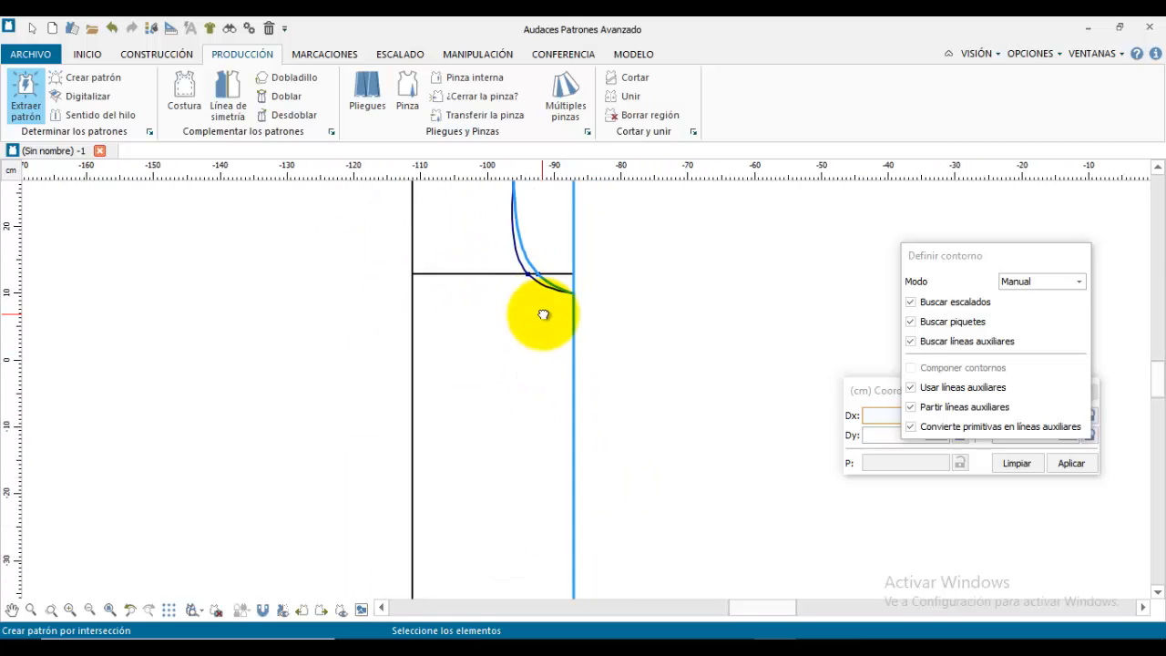
middle_drag(517, 434, 518, 362)
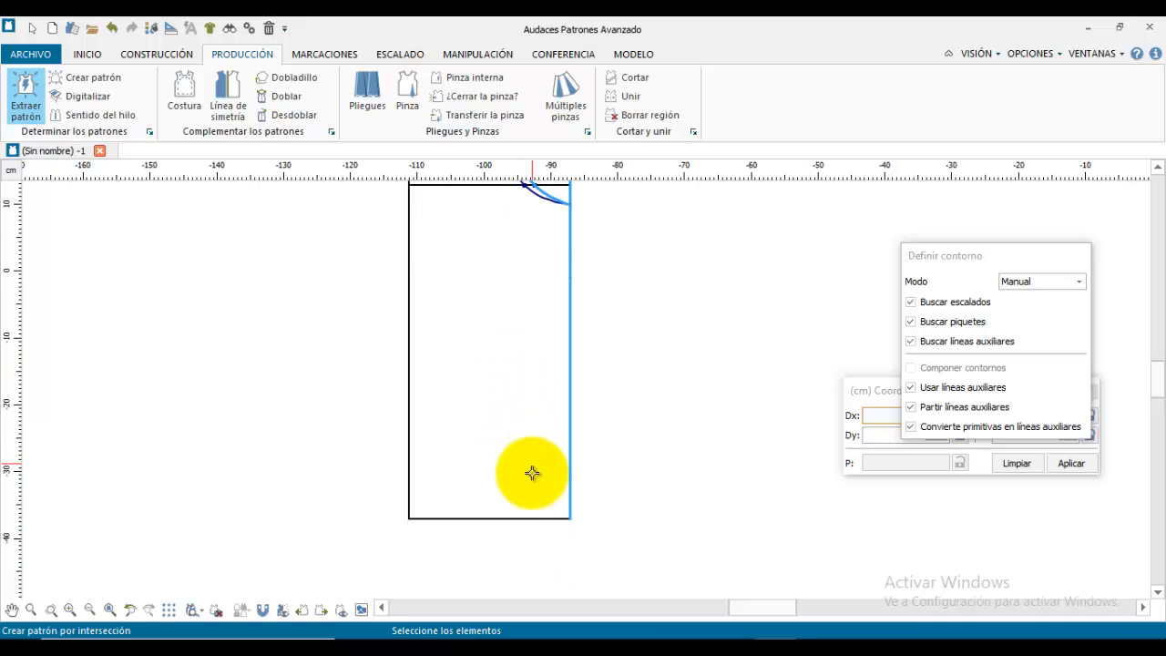
click(488, 517)
click(406, 425)
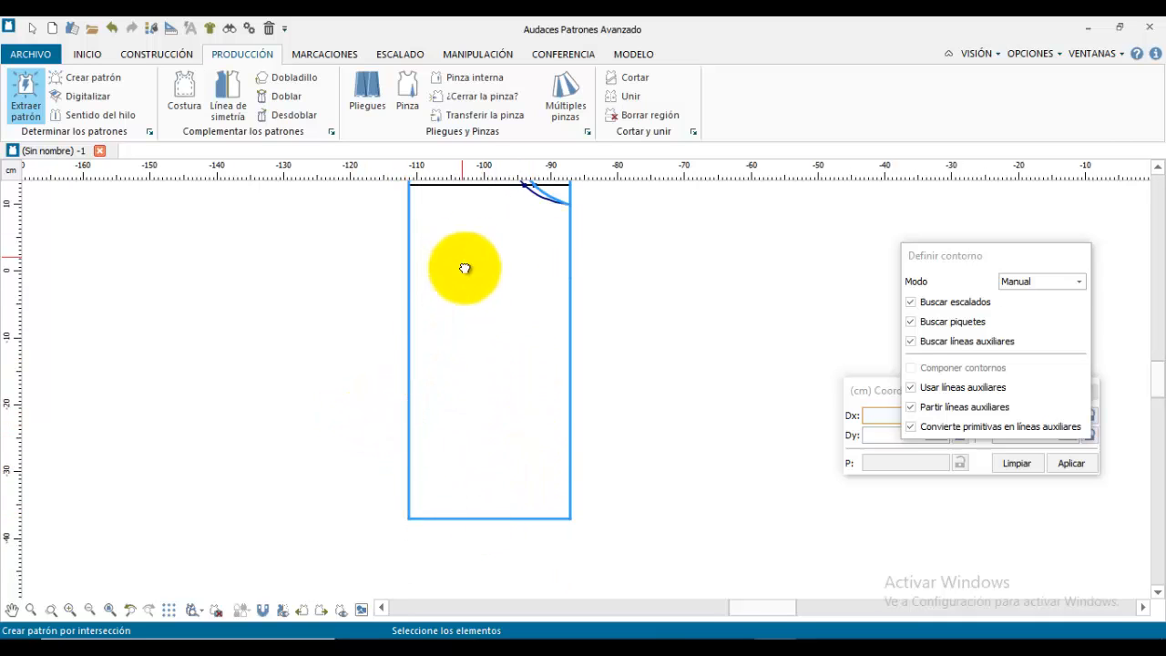
Step: Confirm the contour and place the extracted narrow-neck piece about 34 cm to the right of the draft
middle_drag(464, 268, 440, 447)
scroll(430, 356, up, 1)
scroll(431, 355, up, 1)
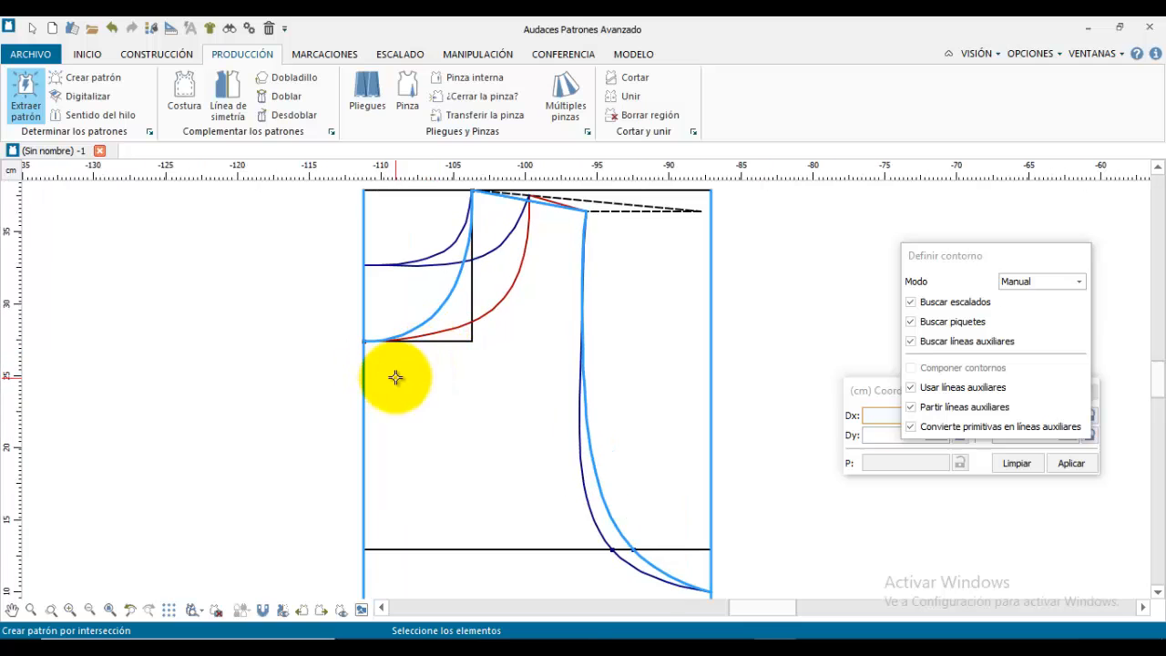
scroll(395, 379, up, 1)
click(396, 378)
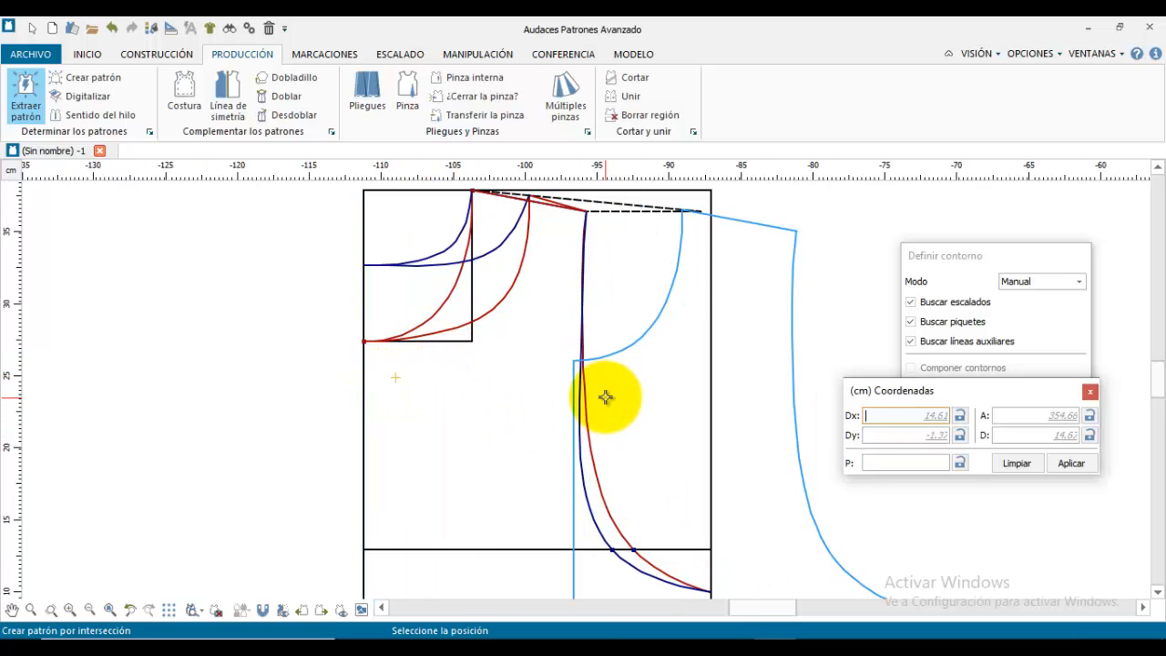
middle_drag(604, 395, 231, 380)
click(495, 386)
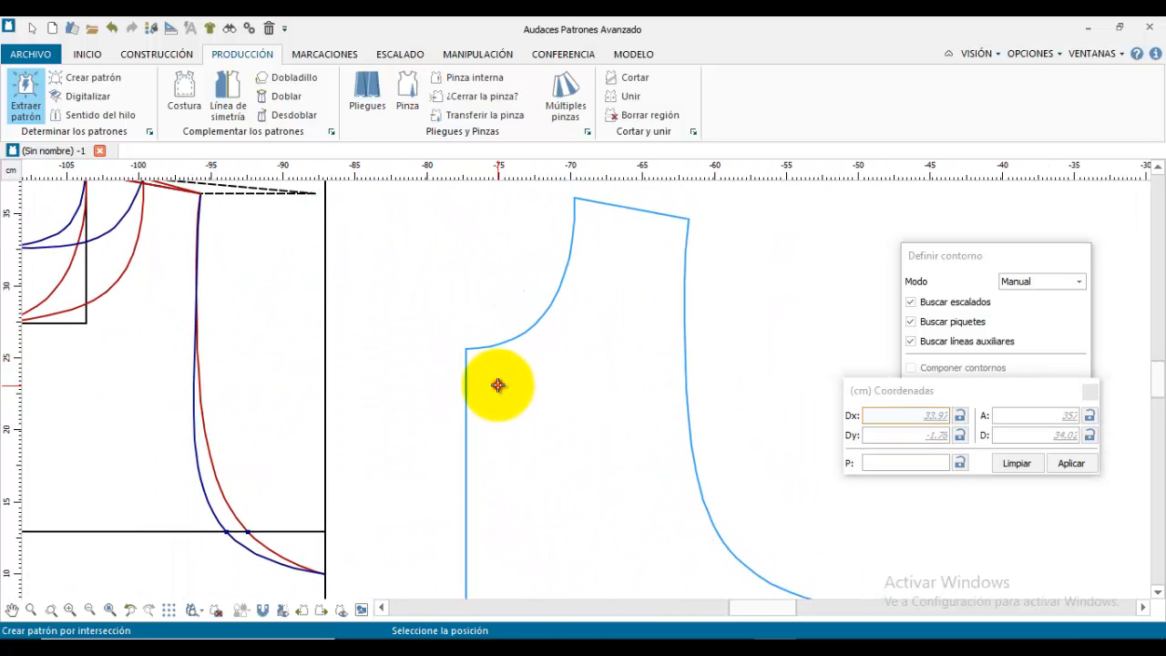
scroll(600, 384, down, 1)
middle_drag(605, 404, 564, 331)
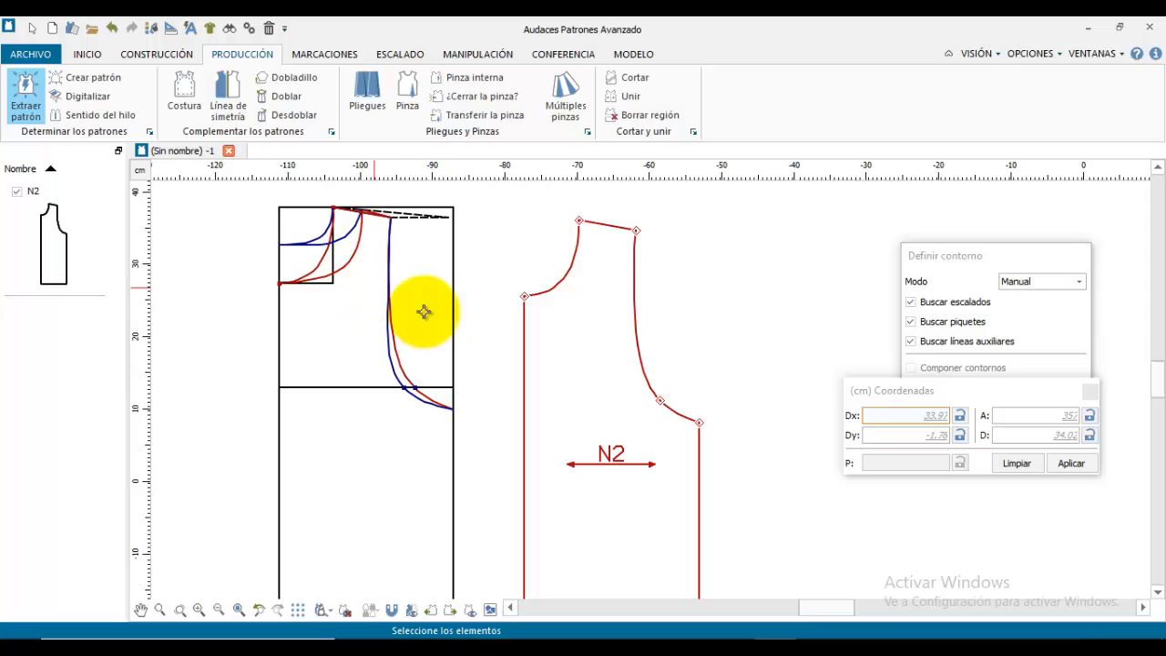
Step: Begin a second pattern contour with the wide red neckline, the short red shoulder line and the upper red armhole curve
scroll(365, 249, up, 1)
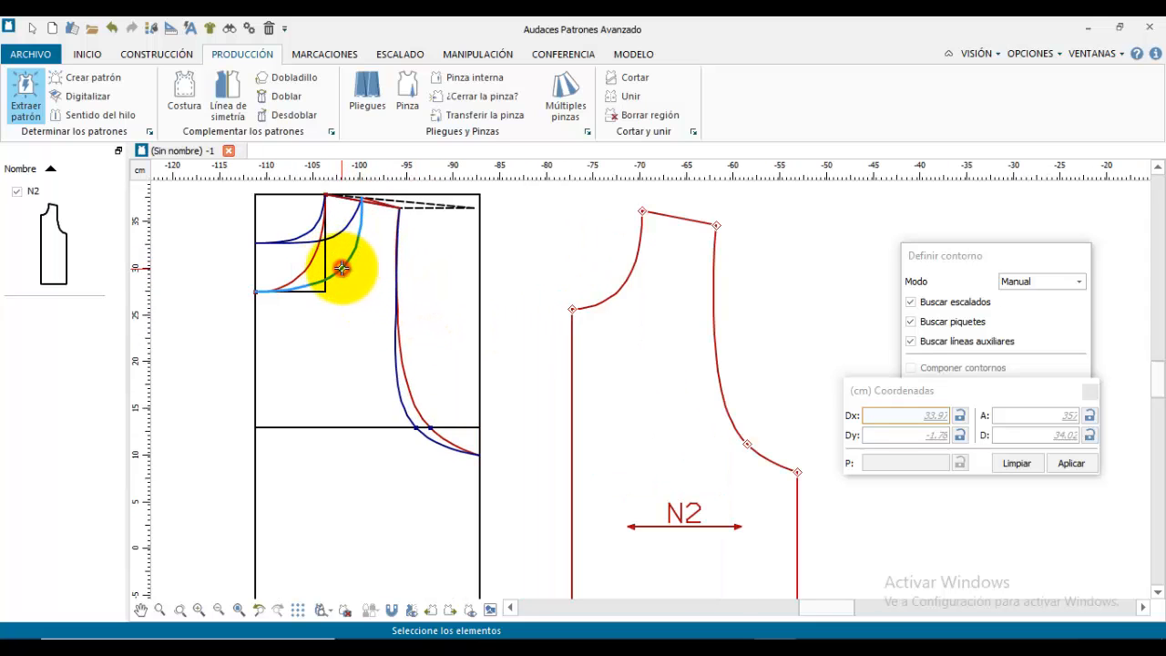
scroll(376, 229, up, 2)
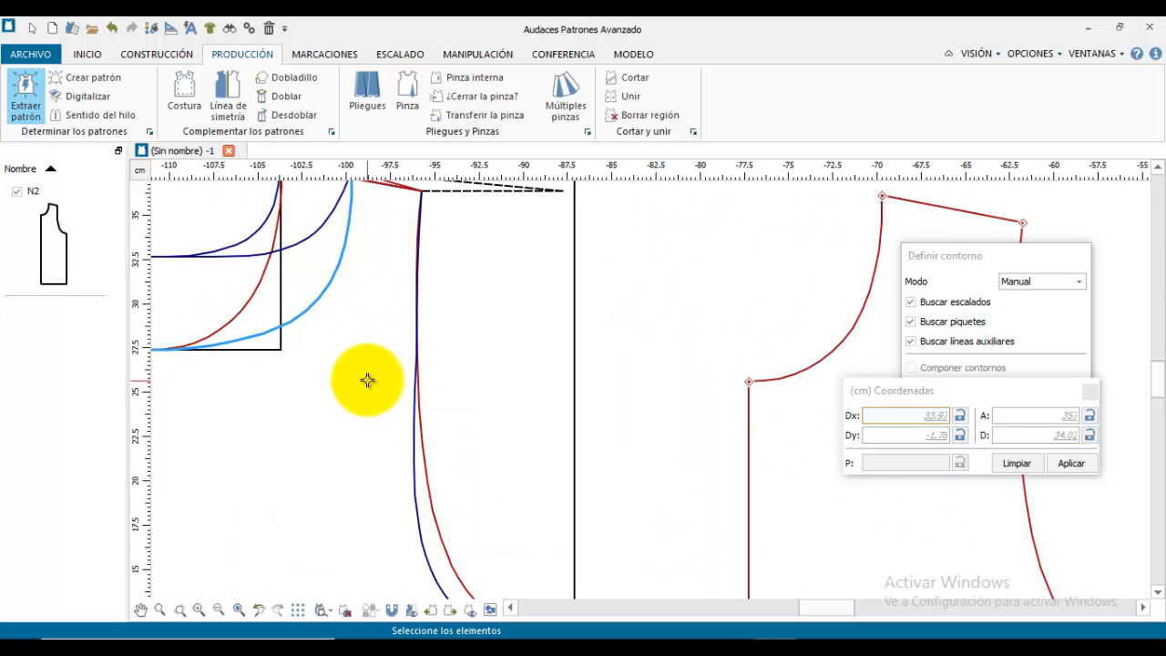
middle_drag(368, 380, 372, 552)
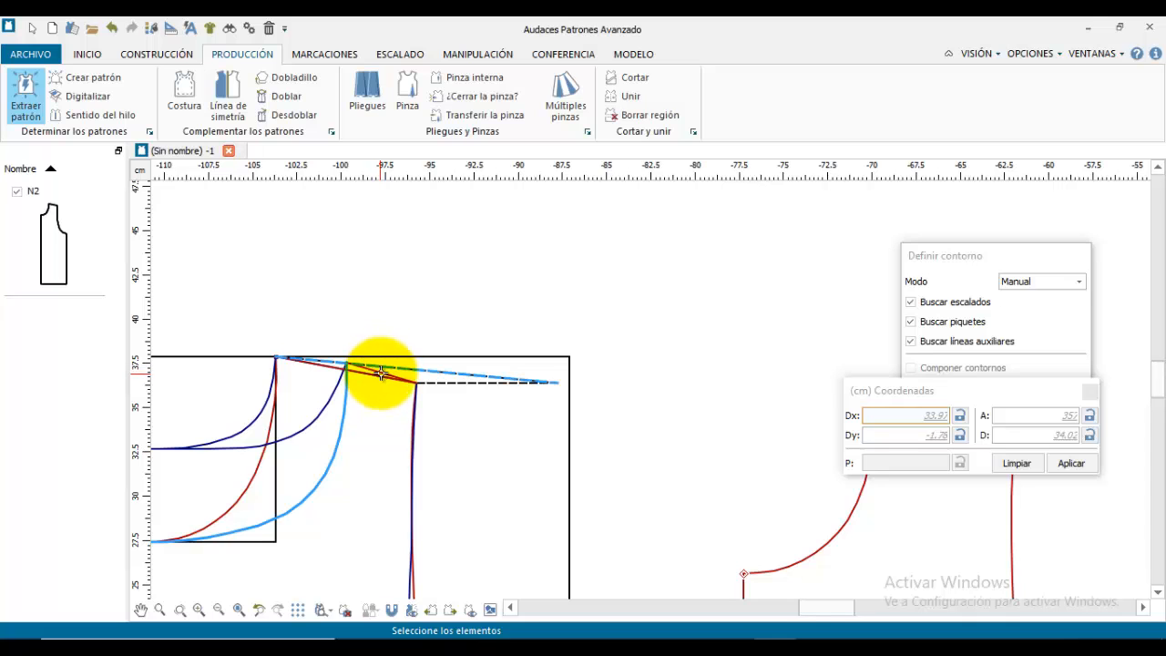
scroll(381, 369, up, 2)
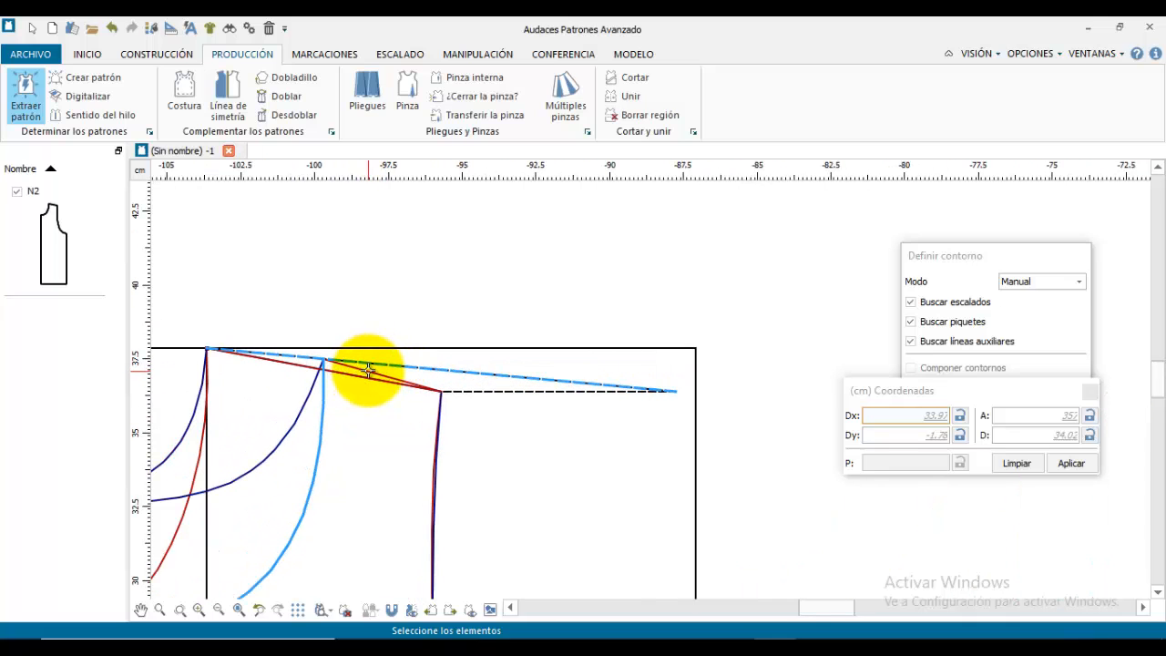
scroll(437, 497, down, 3)
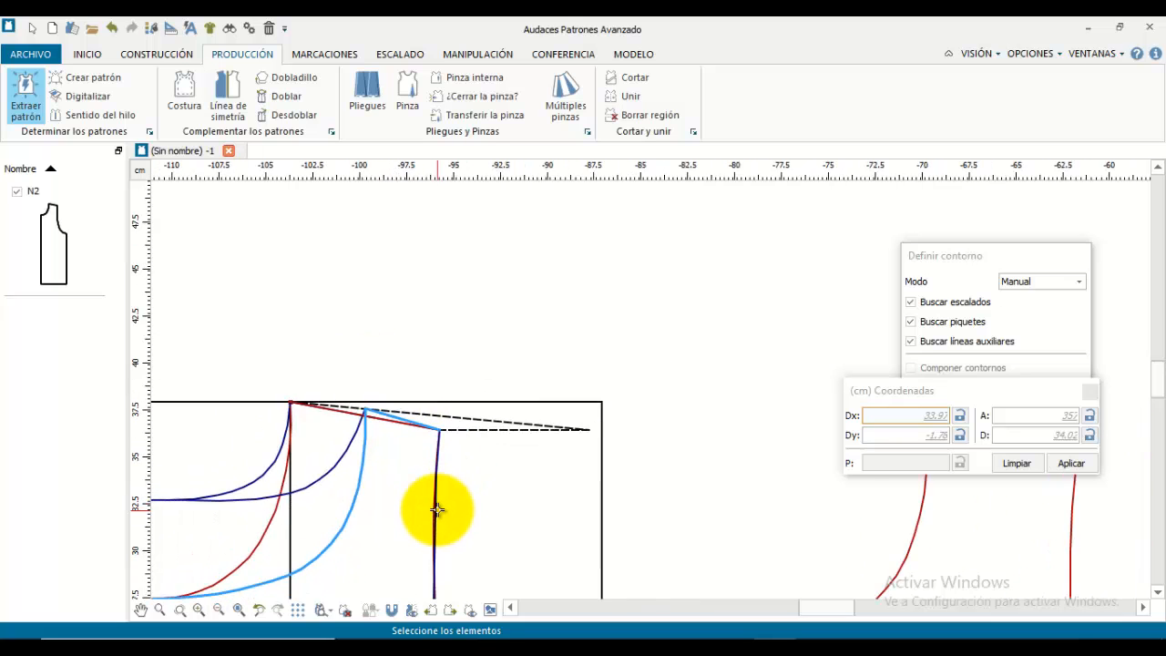
middle_drag(437, 511, 438, 350)
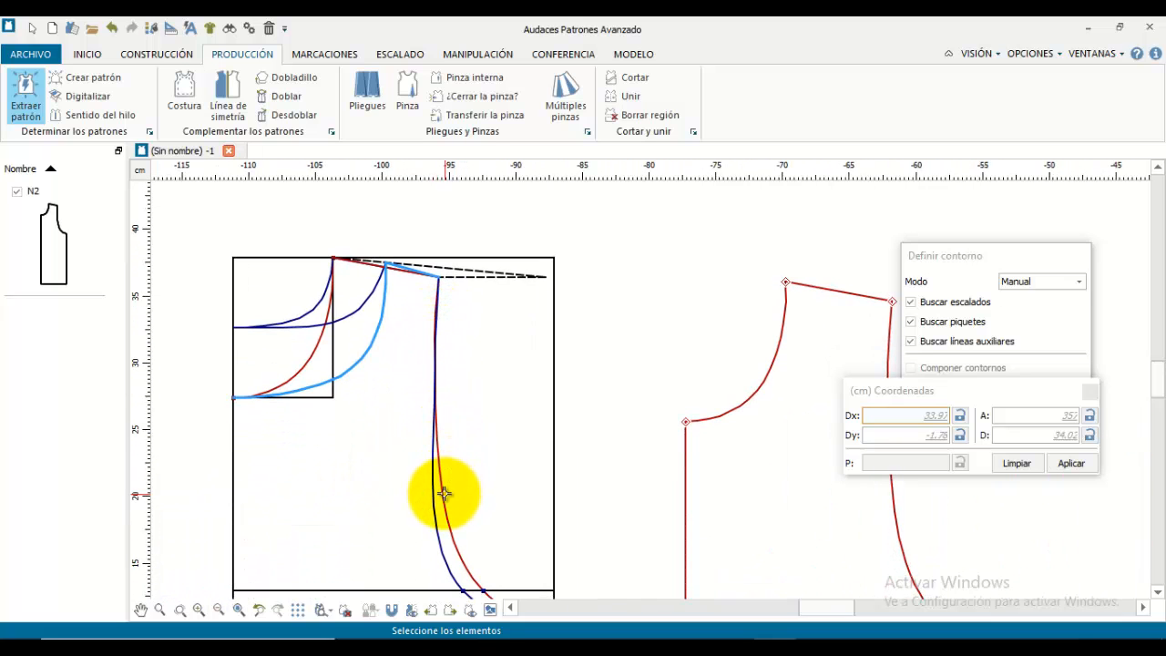
middle_drag(495, 535, 446, 306)
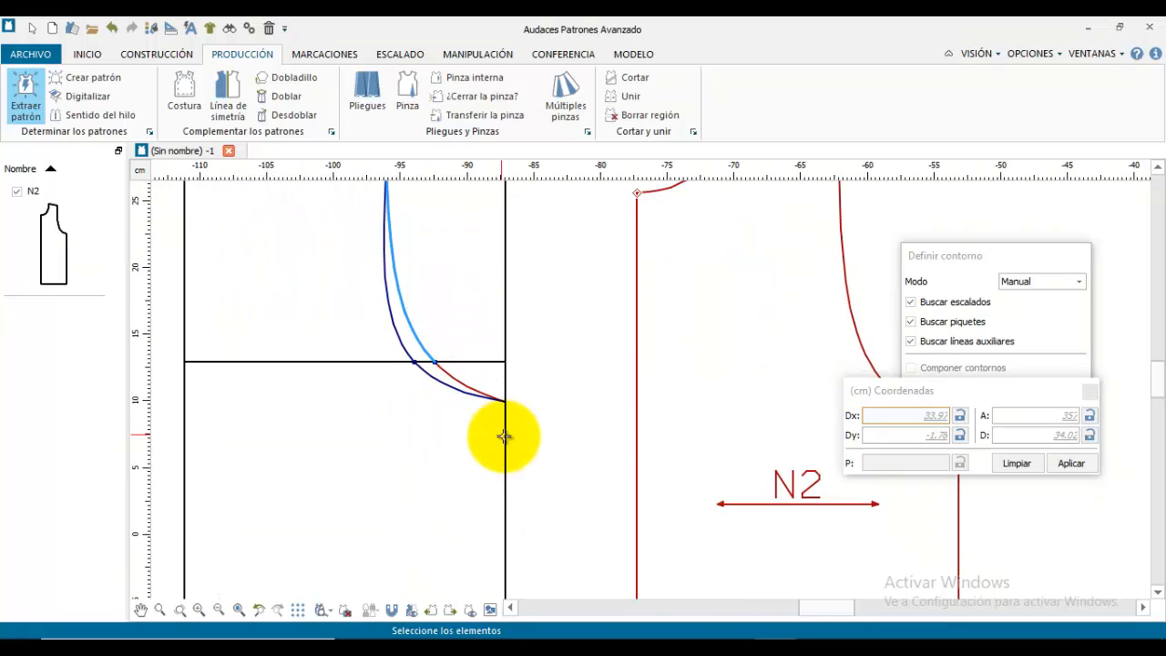
Step: Complete the wide-neck contour with the lower red armhole segment, side line, hem and centre line
click(461, 380)
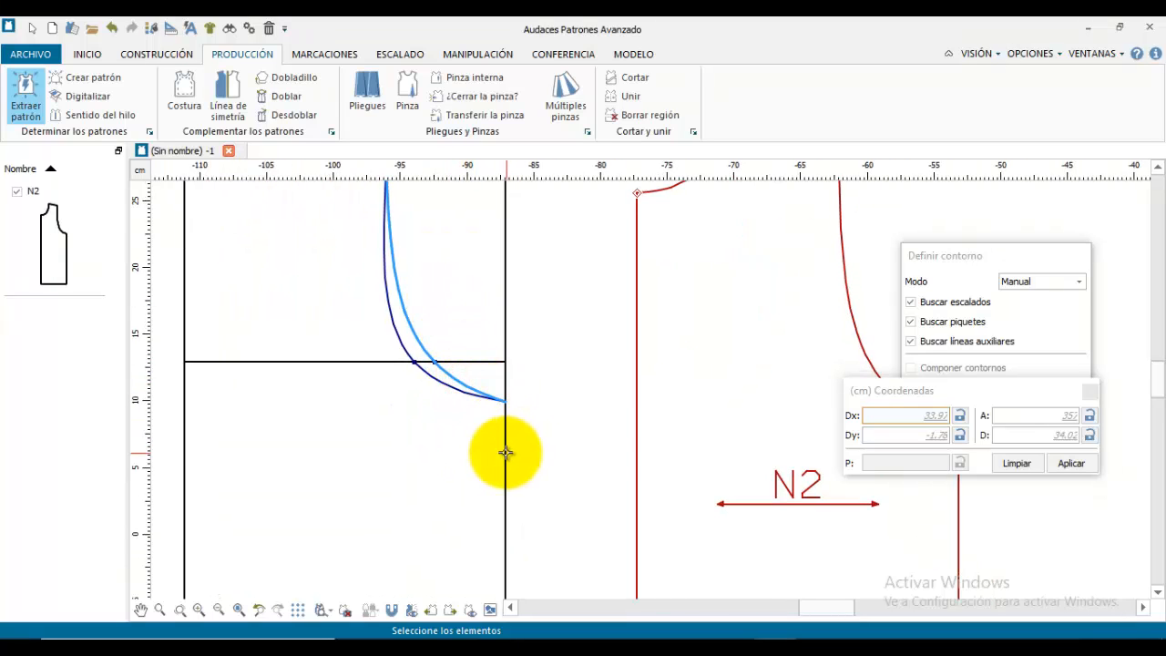
scroll(317, 569, down, 5)
middle_drag(371, 534, 422, 234)
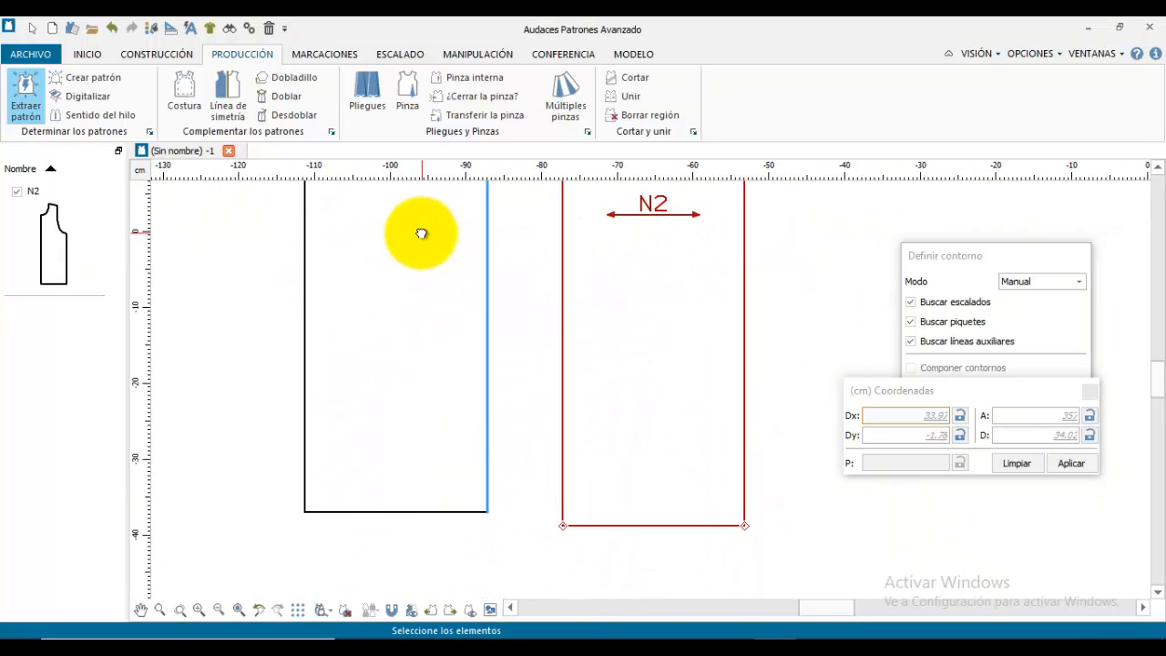
click(379, 511)
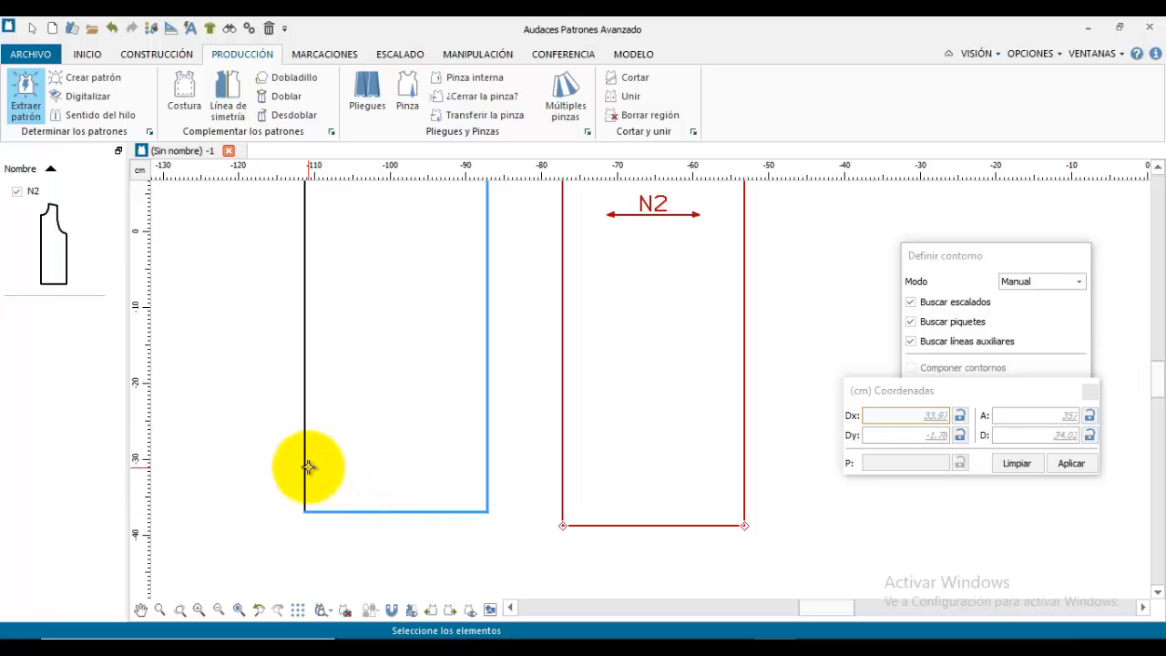
click(309, 466)
scroll(377, 424, up, 4)
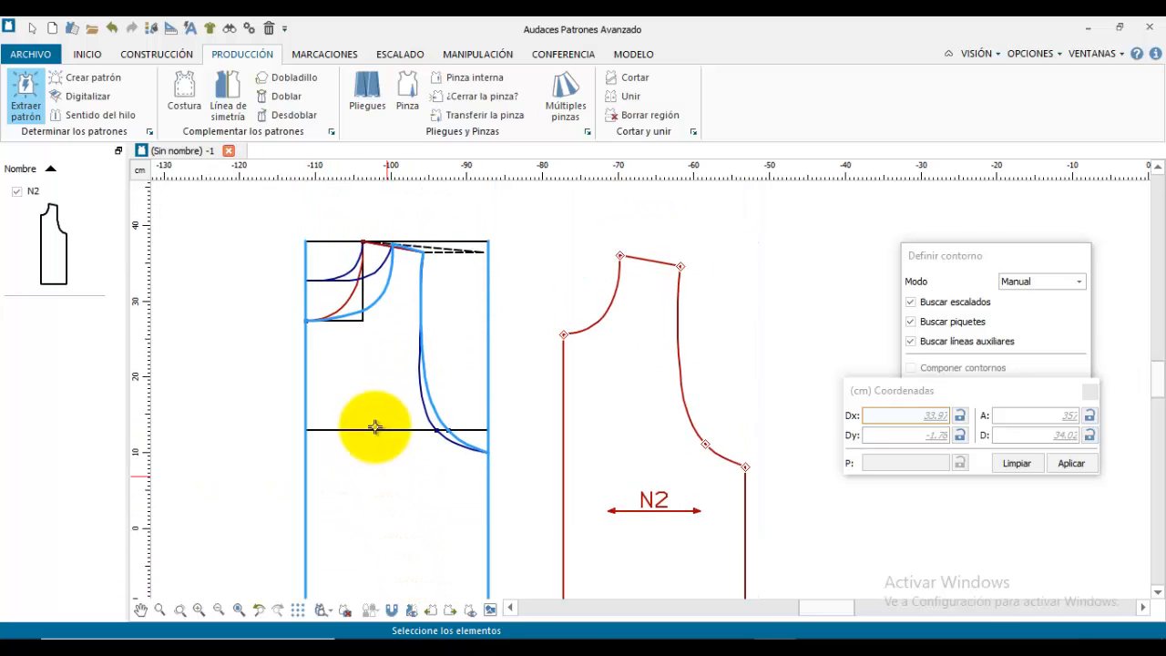
Step: Confirm the second contour, place the wide-neck piece about 66.5 cm to the right of the draft, and end the extraction
right_click(378, 352)
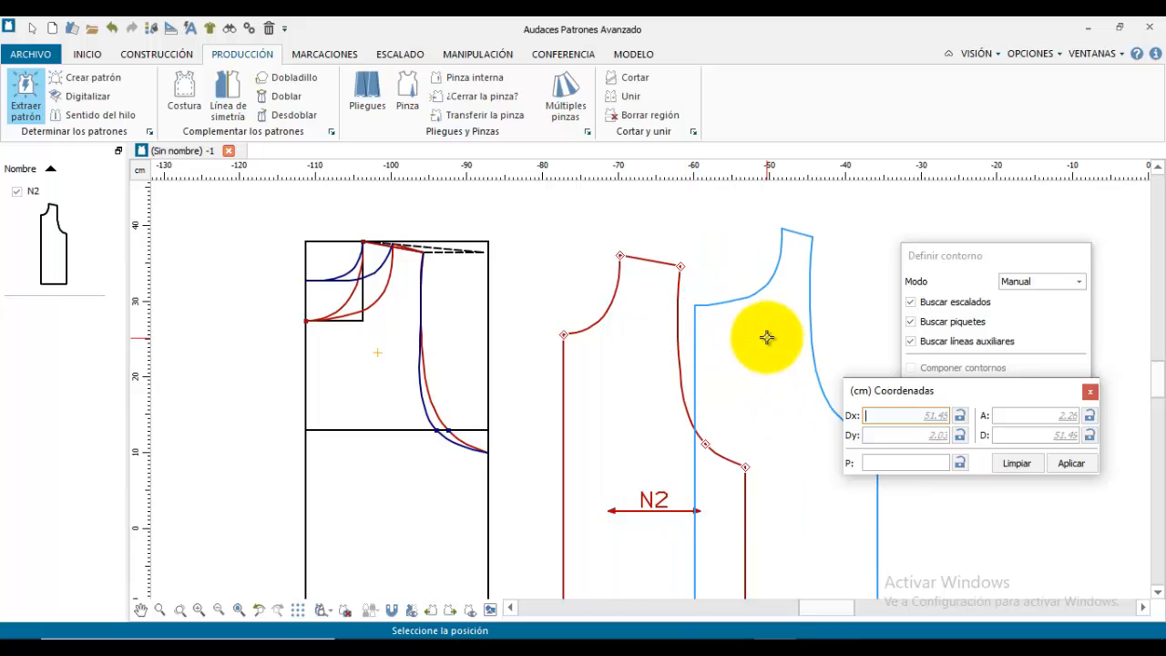
scroll(768, 338, down, 1)
middle_drag(768, 338, 384, 323)
click(484, 350)
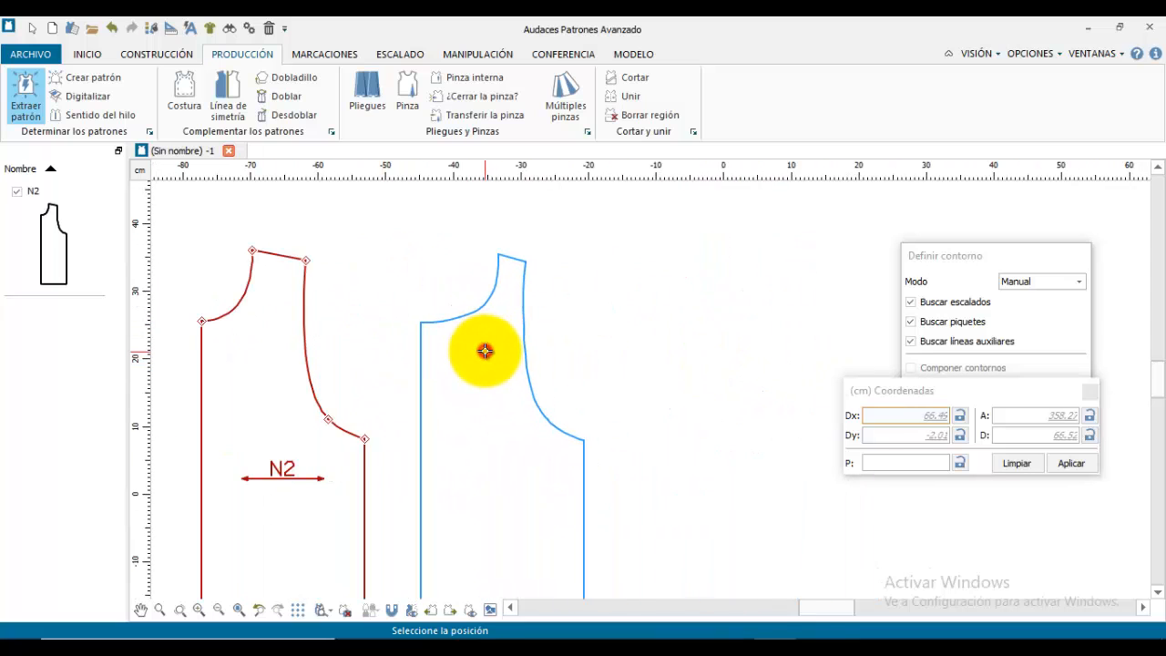
right_click(589, 306)
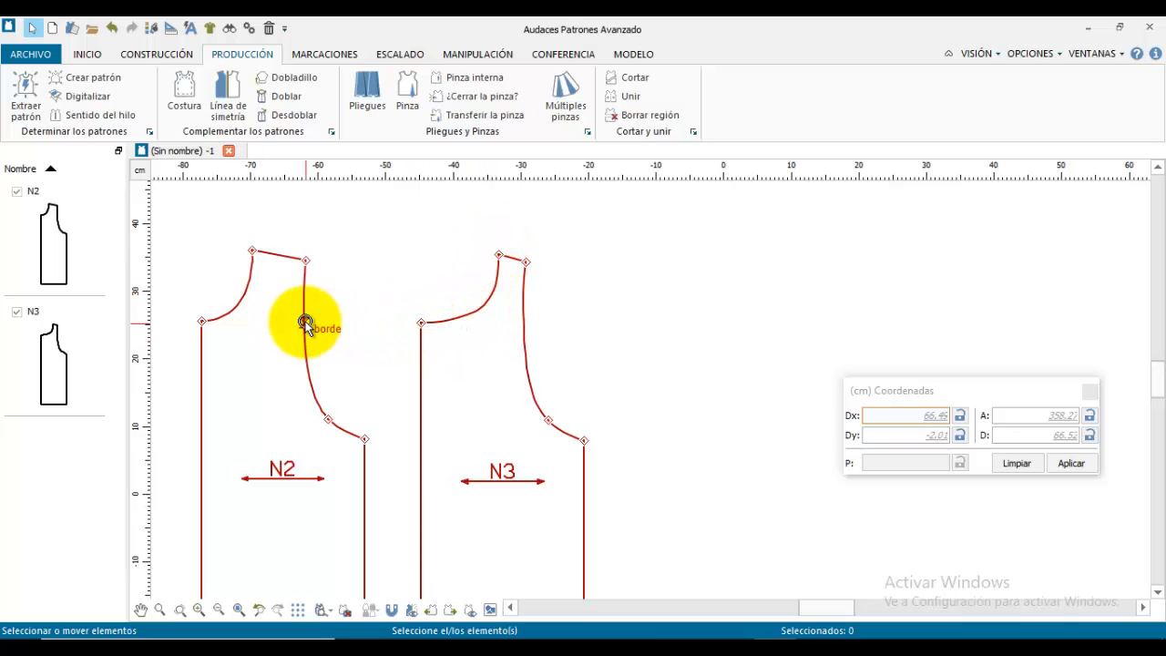
Step: Begin a third pattern contour with the narrow blue neckline, the long red shoulder line and the blue armhole curve
mouse_move(307, 325)
middle_down()
mouse_move(452, 358)
mouse_move(514, 355)
middle_up()
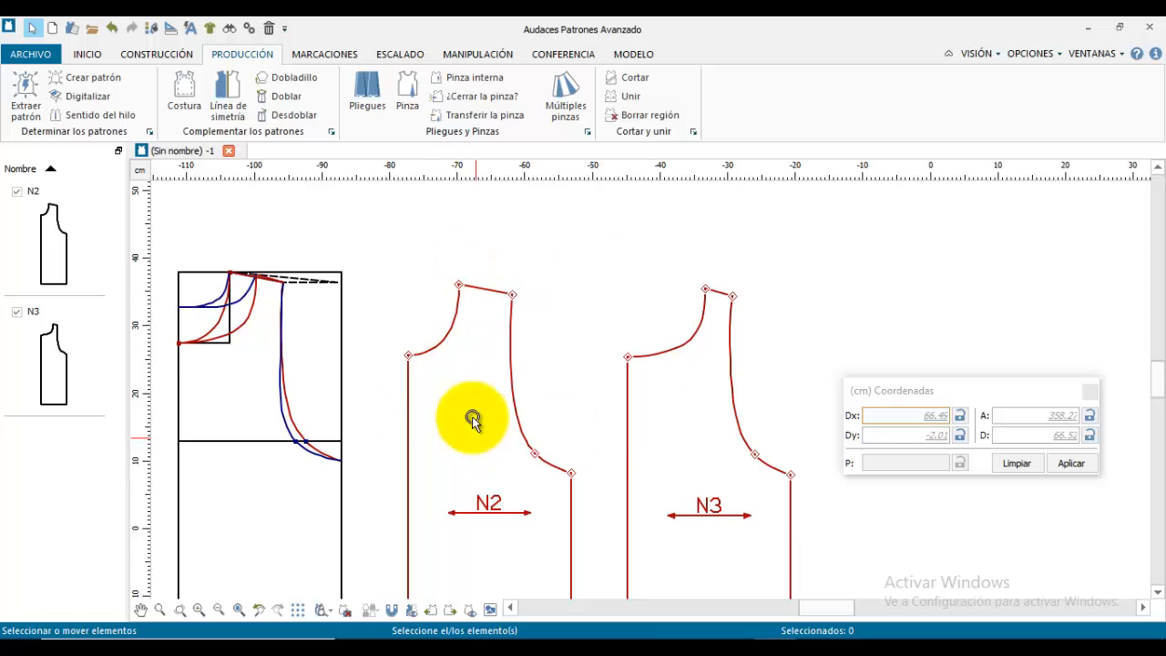
middle_drag(447, 367, 475, 353)
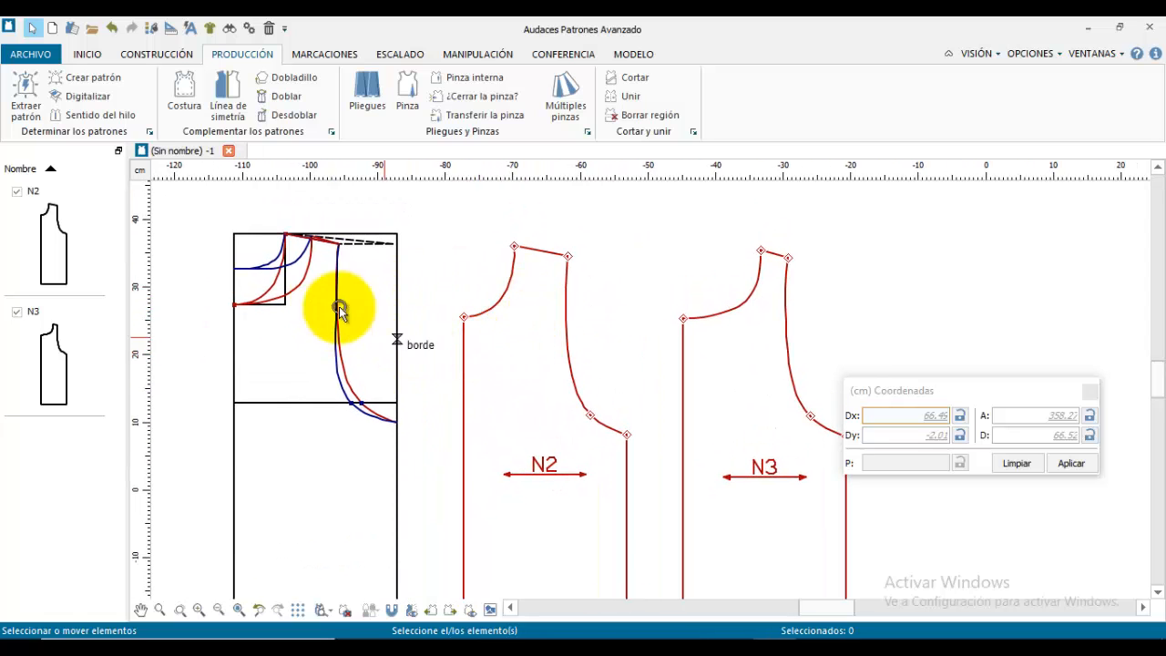
scroll(325, 294, up, 1)
scroll(326, 294, up, 1)
middle_drag(331, 294, 464, 352)
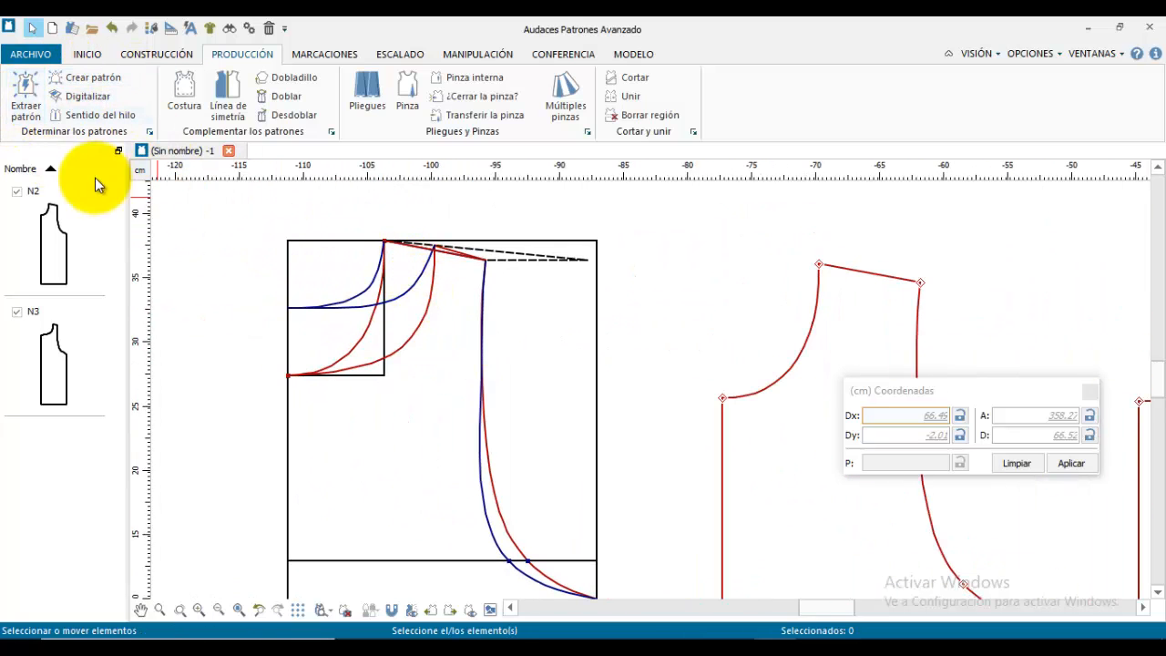
click(26, 102)
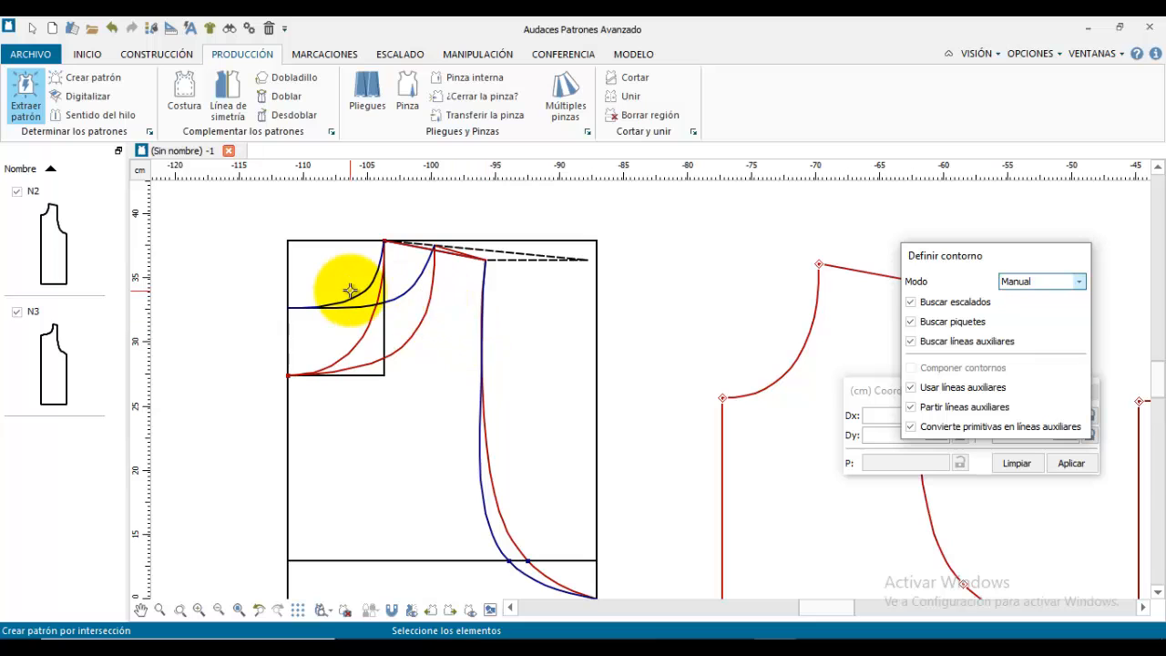
scroll(357, 294, up, 4)
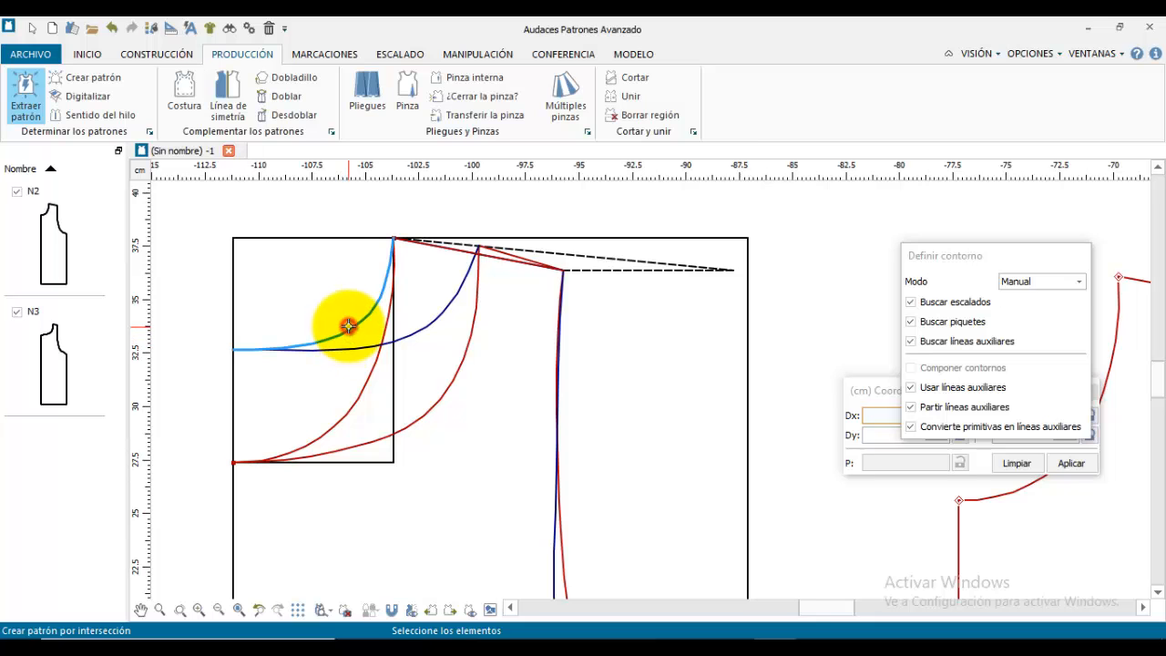
click(348, 326)
scroll(438, 259, up, 3)
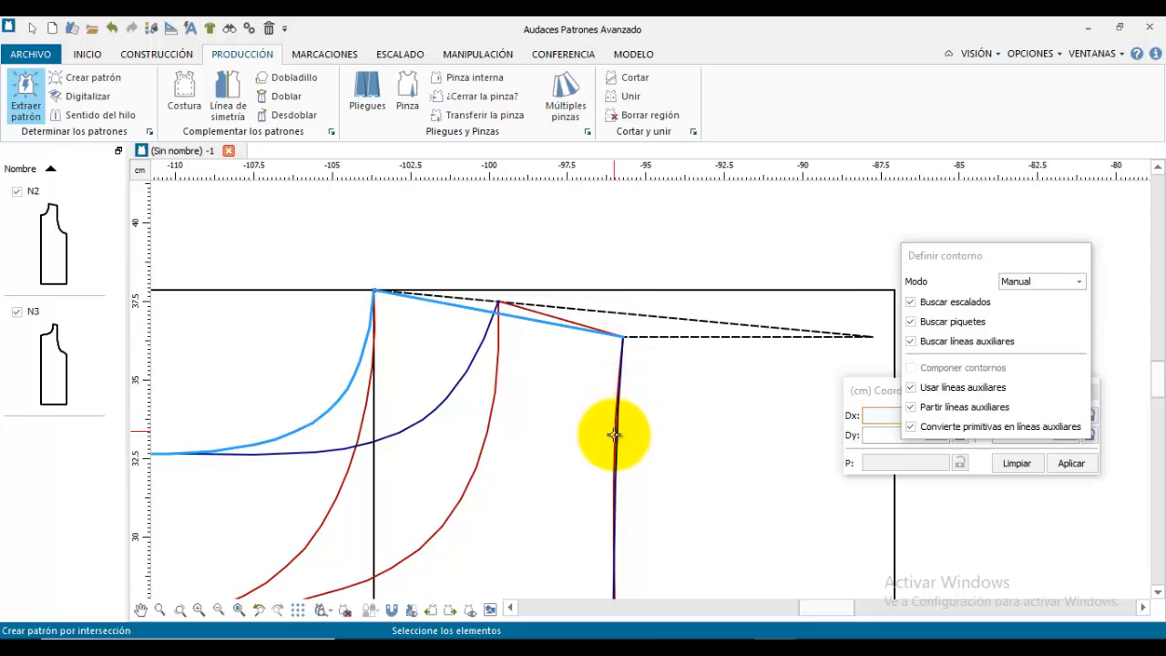
scroll(620, 429, down, 2)
scroll(620, 429, down, 3)
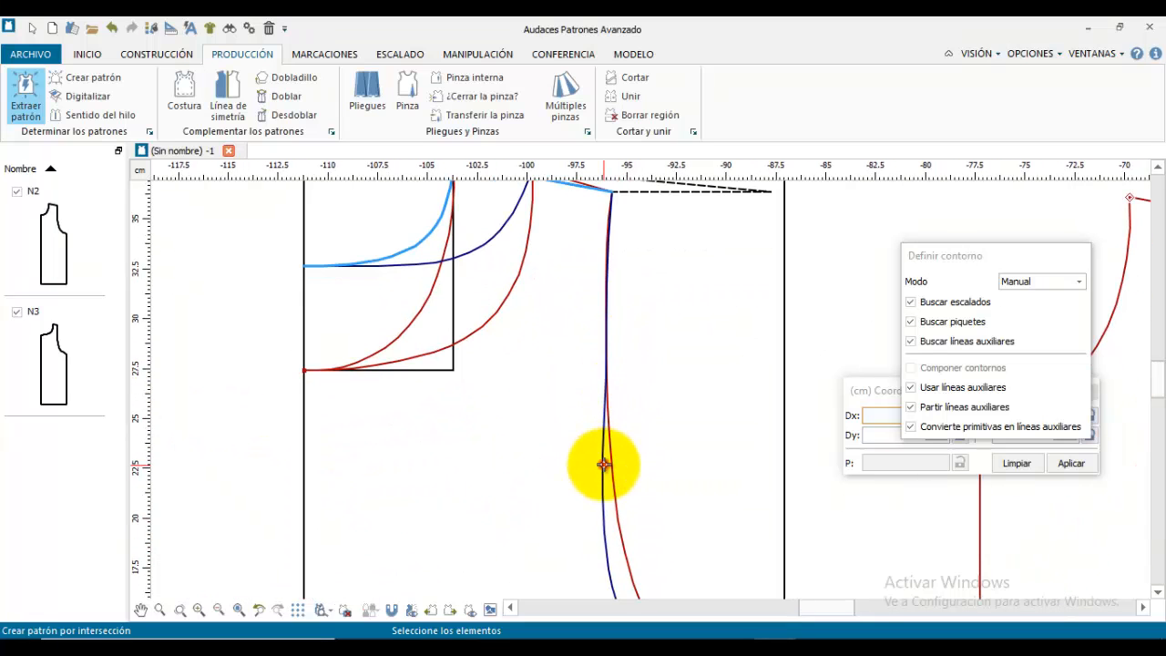
scroll(603, 464, down, 5)
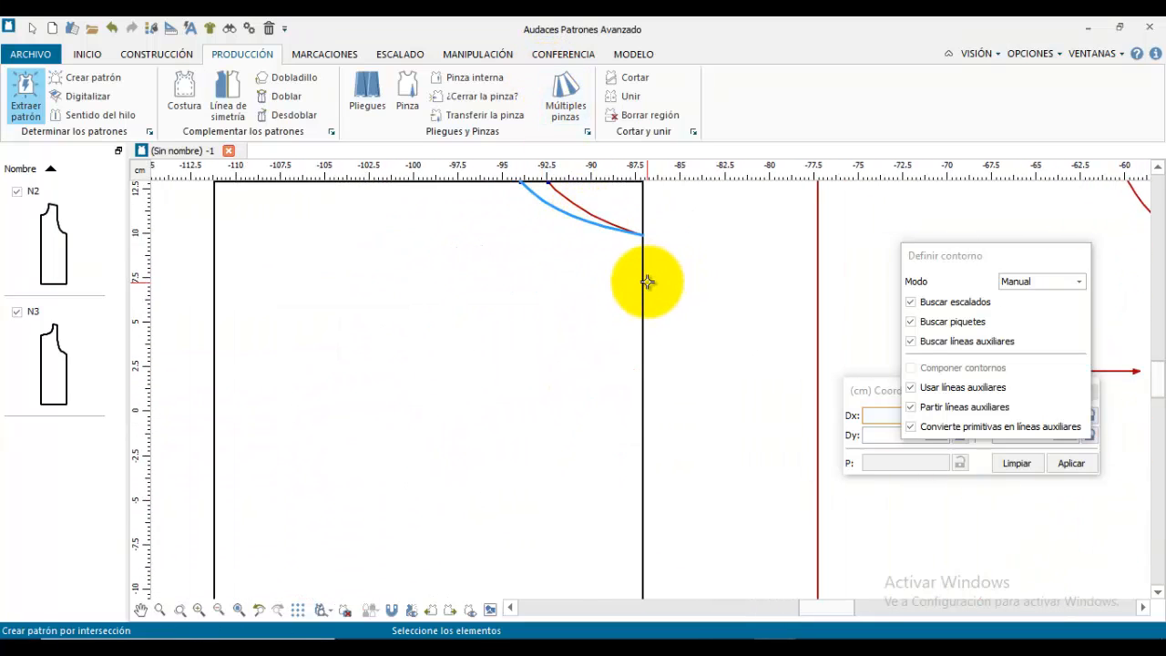
Step: Complete the narrow blue-neck contour with the side line, hem and centre line
scroll(515, 459, down, 2)
middle_drag(516, 459, 528, 252)
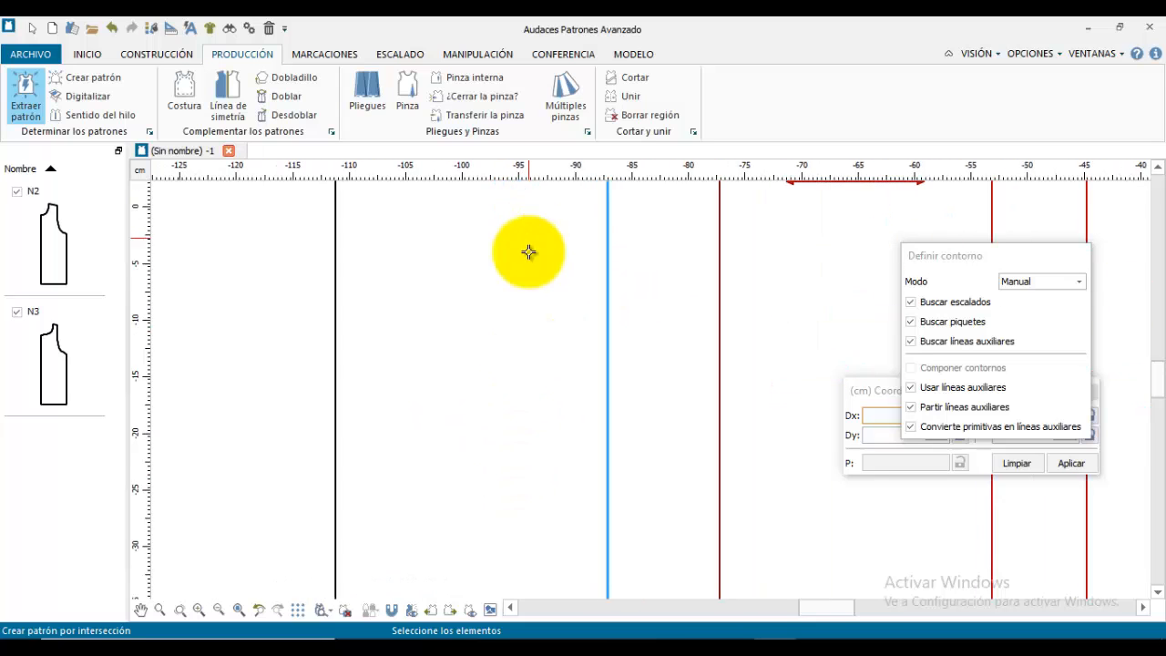
scroll(503, 456, down, 3)
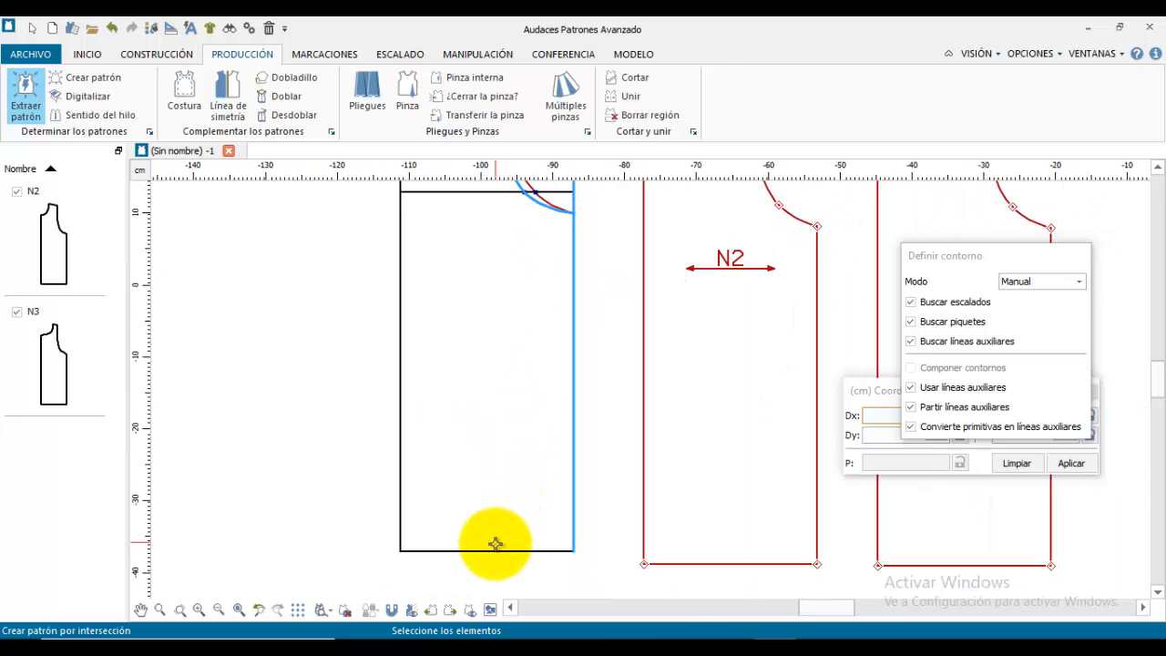
click(493, 550)
click(400, 453)
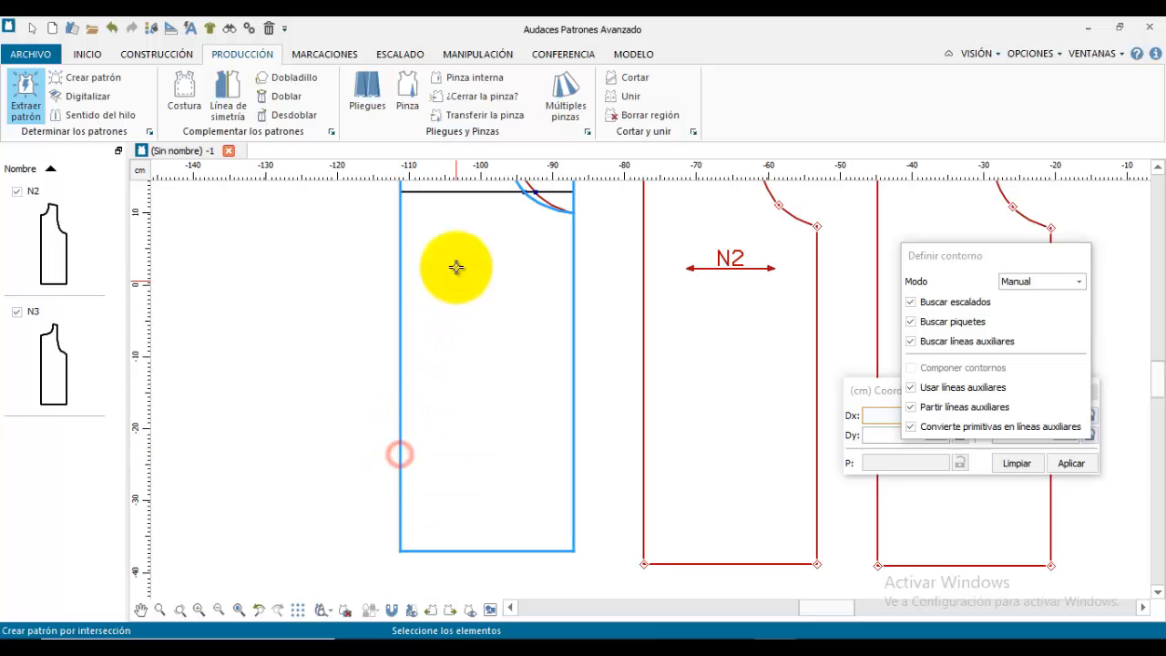
Step: Confirm the contour and place the extracted narrow blue-neck piece about 154 cm horizontally to the right of the draft
right_click(455, 268)
middle_drag(477, 266, 495, 578)
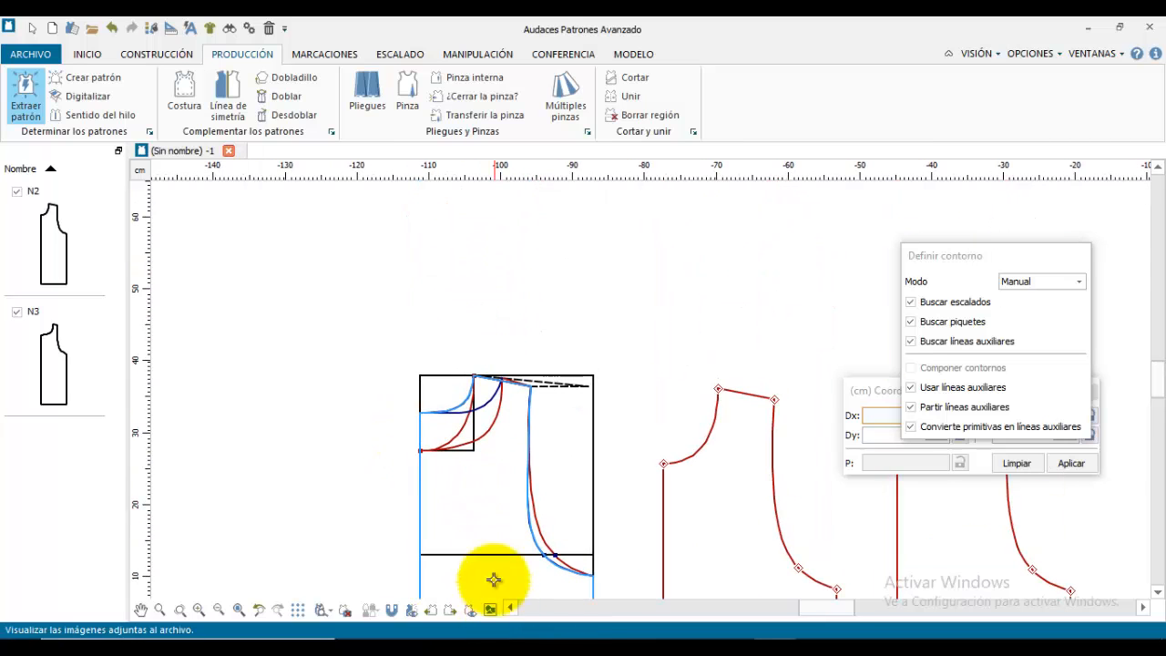
right_click(472, 494)
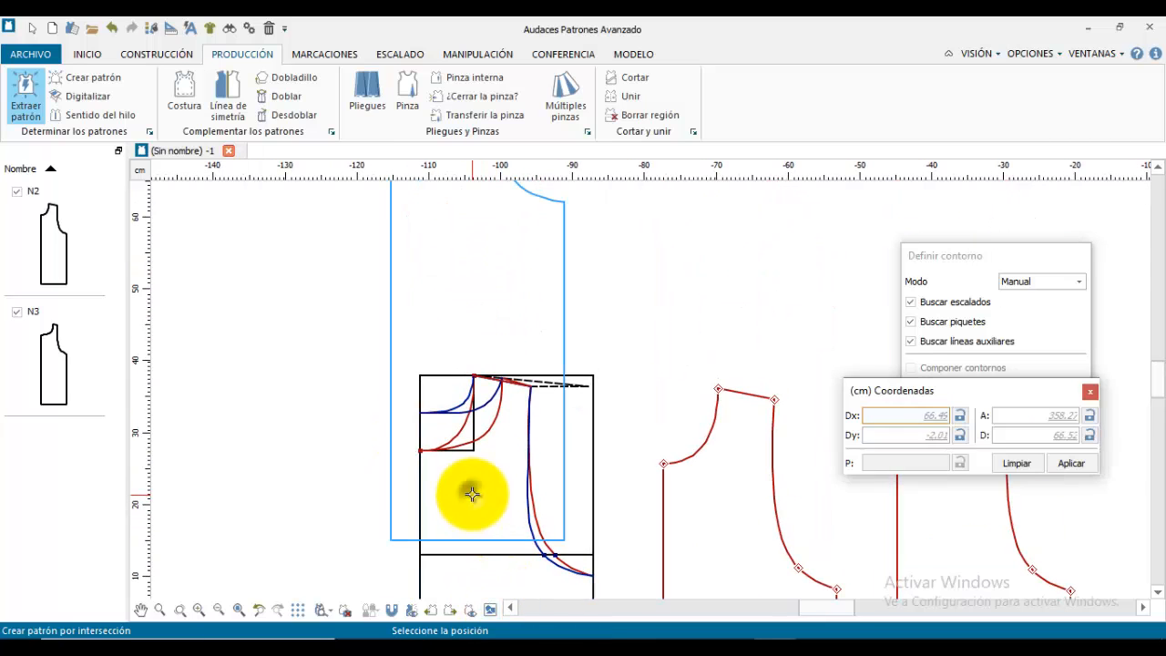
middle_drag(500, 466, 221, 448)
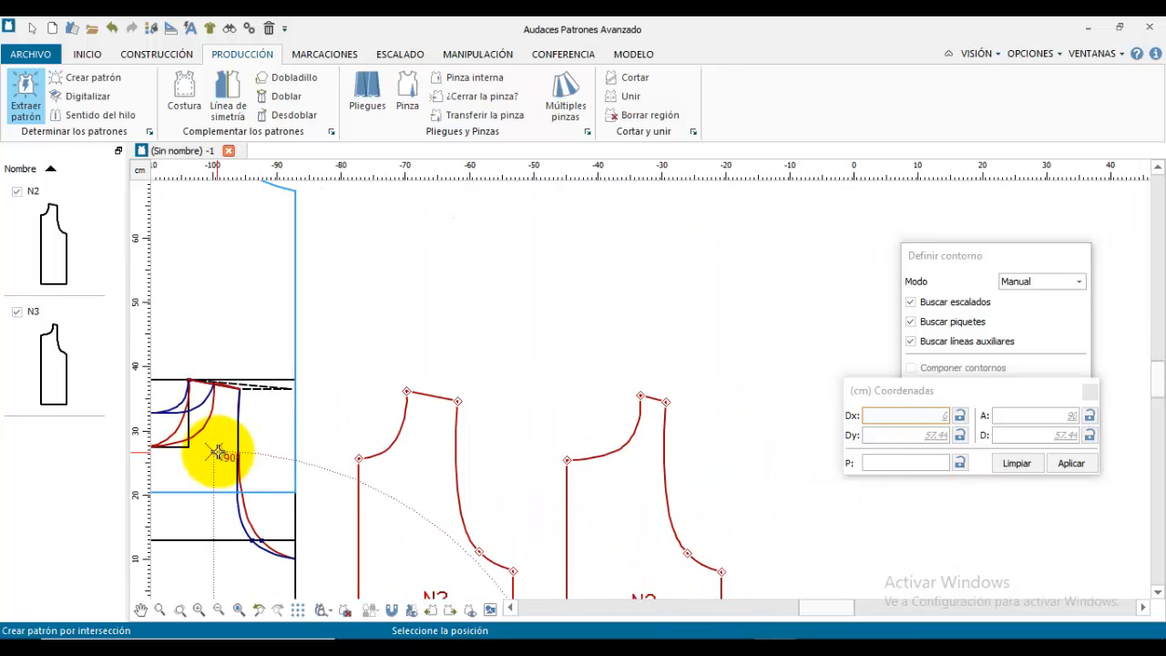
middle_drag(455, 495, 463, 333)
scroll(443, 385, down, 4)
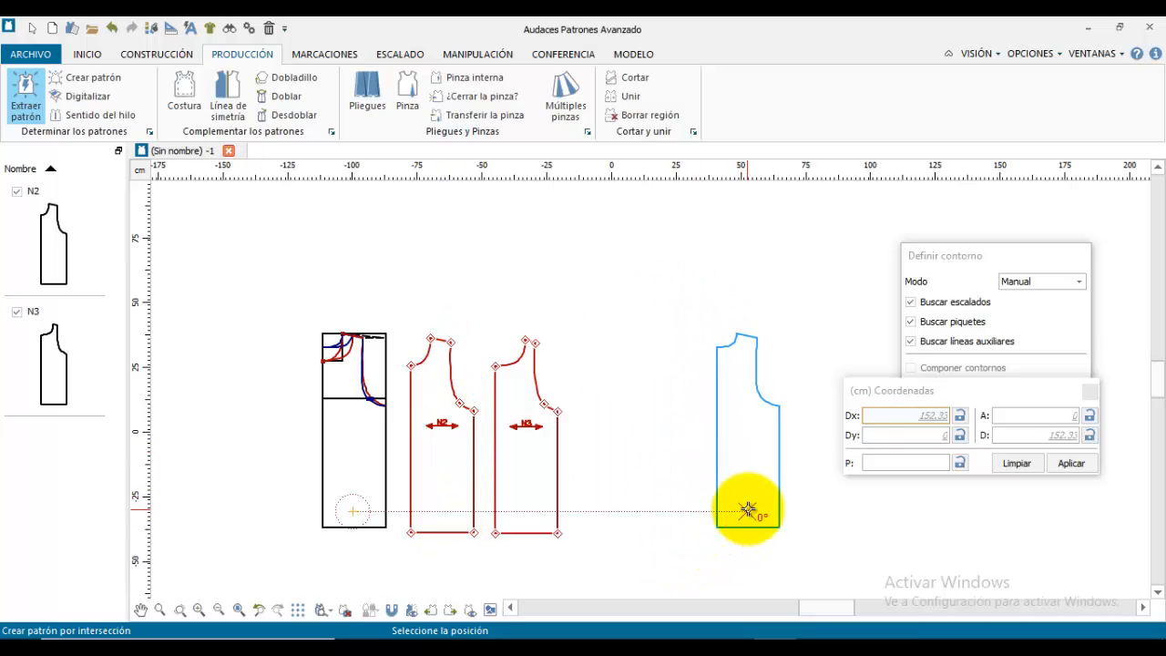
click(752, 511)
Step: End the extraction and move piece N2 to just left of piece N4
right_click(664, 454)
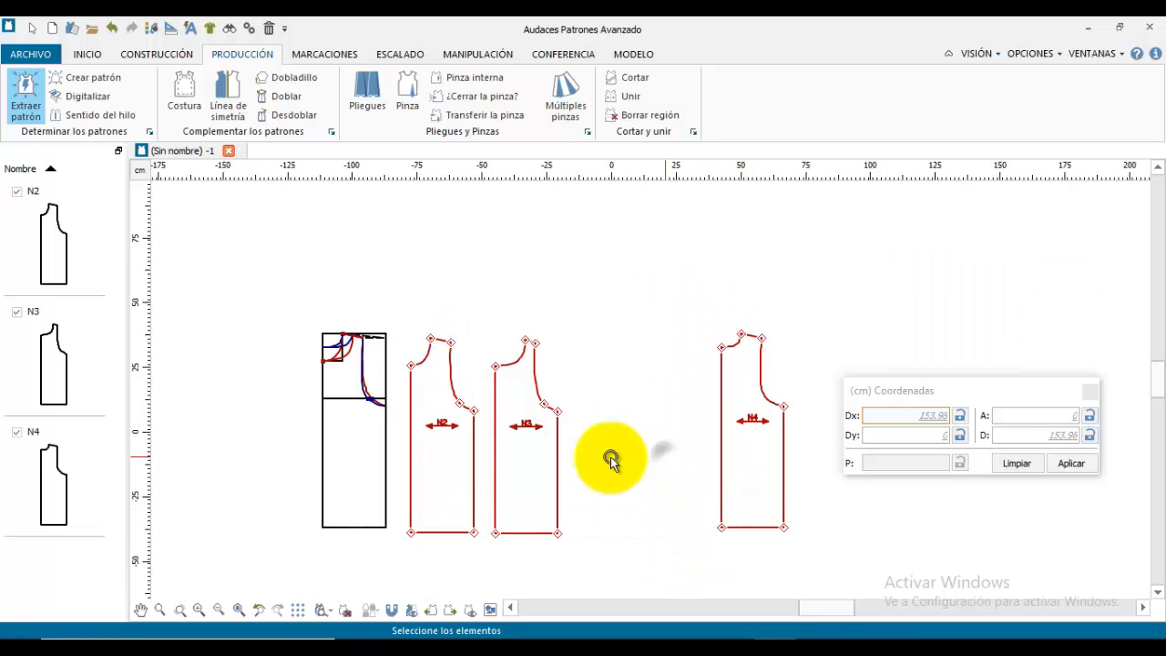
drag(453, 389, 698, 381)
click(752, 276)
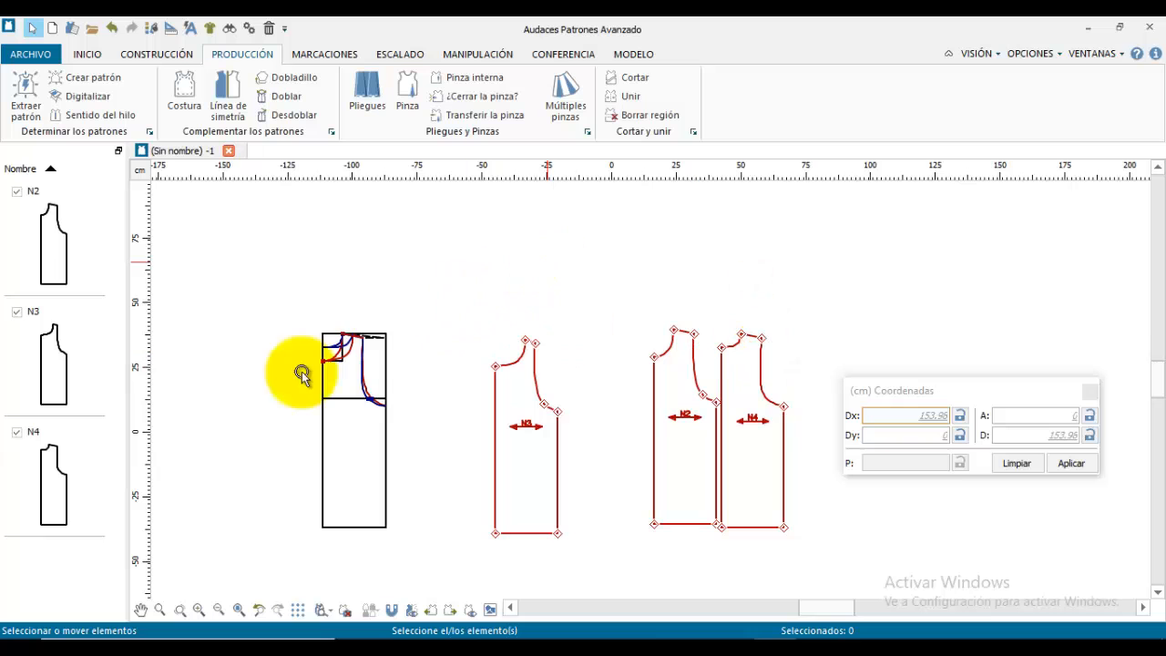
Step: Begin a fourth pattern contour with the wide blue neckline, the short red shoulder line and the blue armhole curve
scroll(301, 373, up, 5)
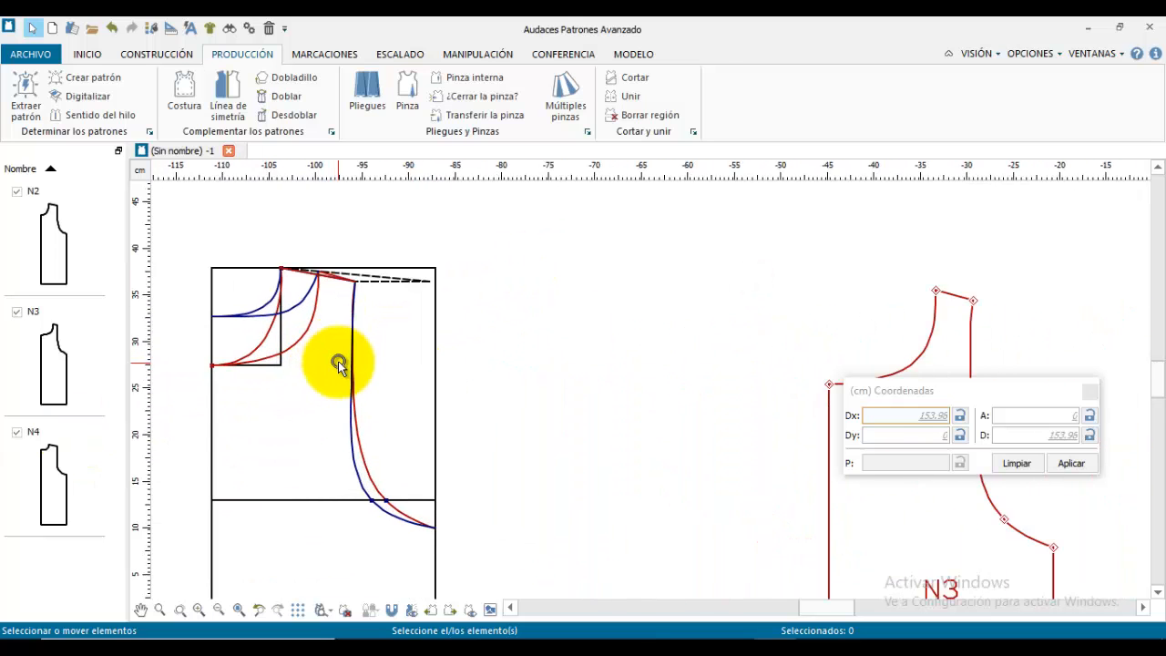
scroll(338, 365, up, 2)
click(25, 91)
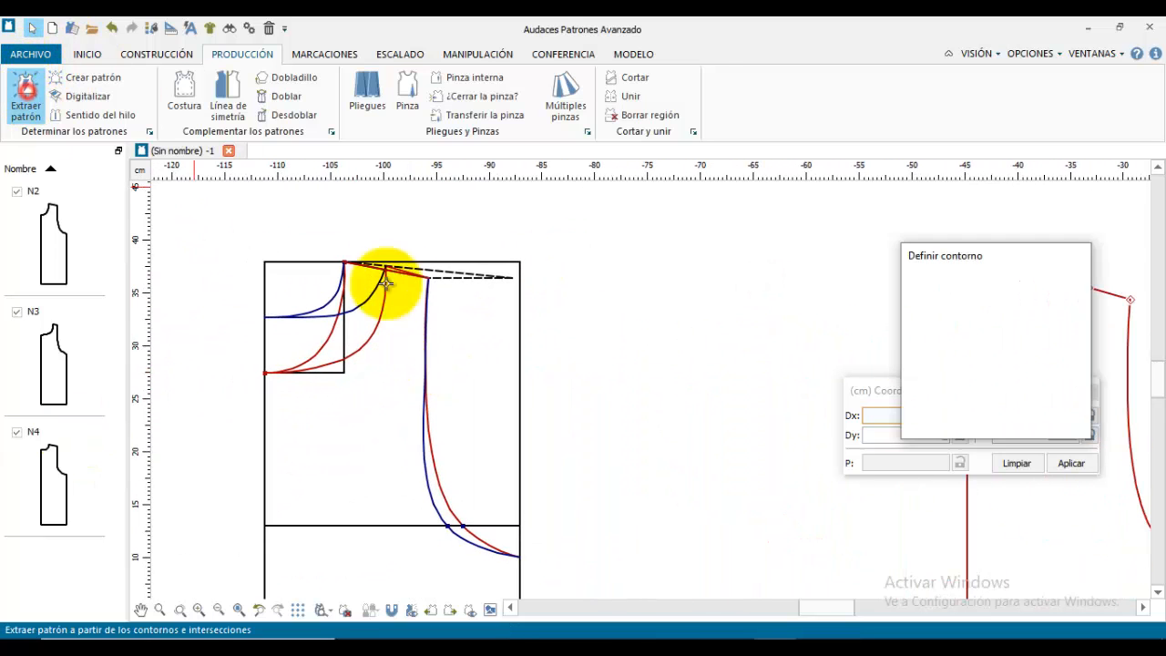
click(366, 301)
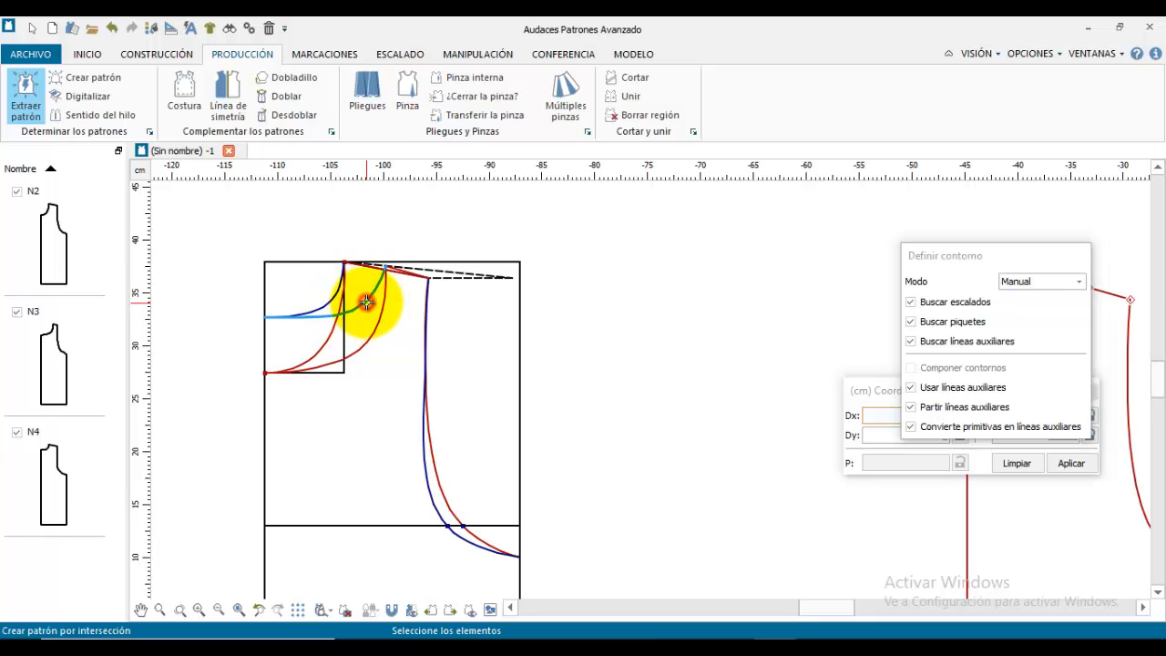
scroll(435, 324, up, 4)
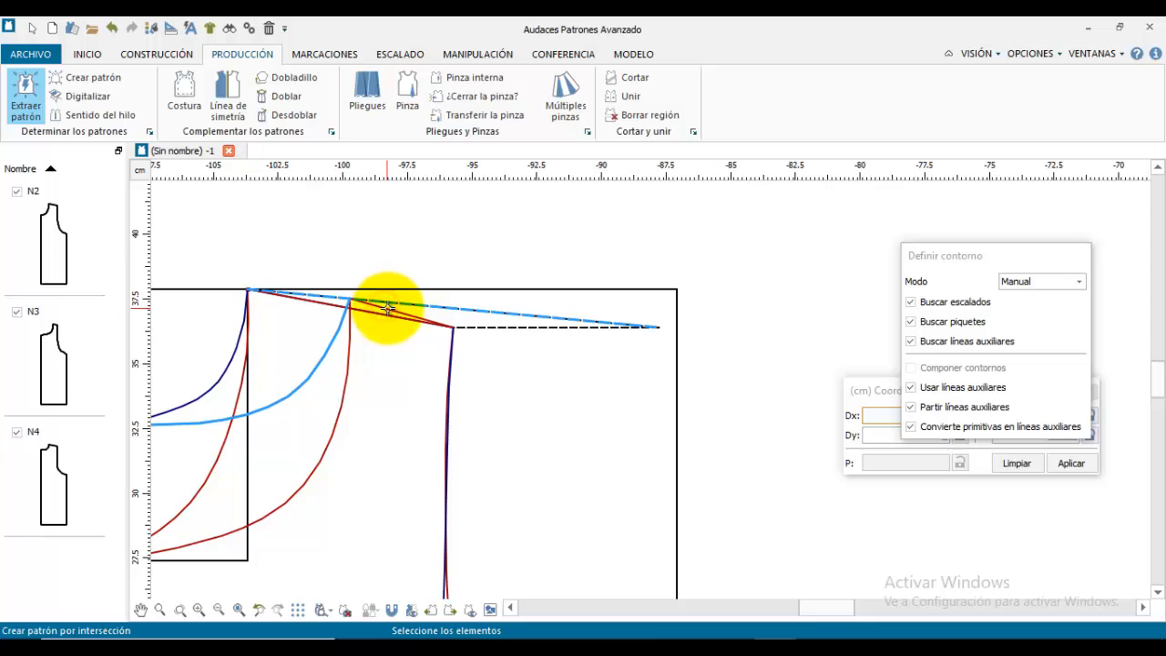
scroll(471, 496, down, 1)
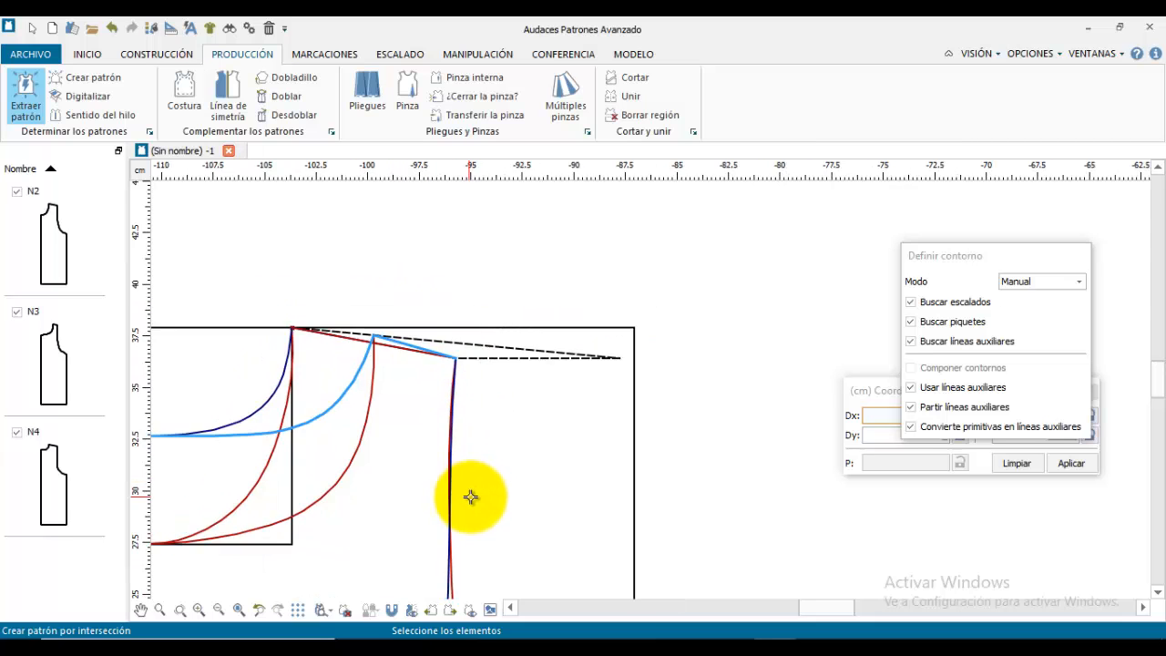
middle_drag(472, 499, 528, 228)
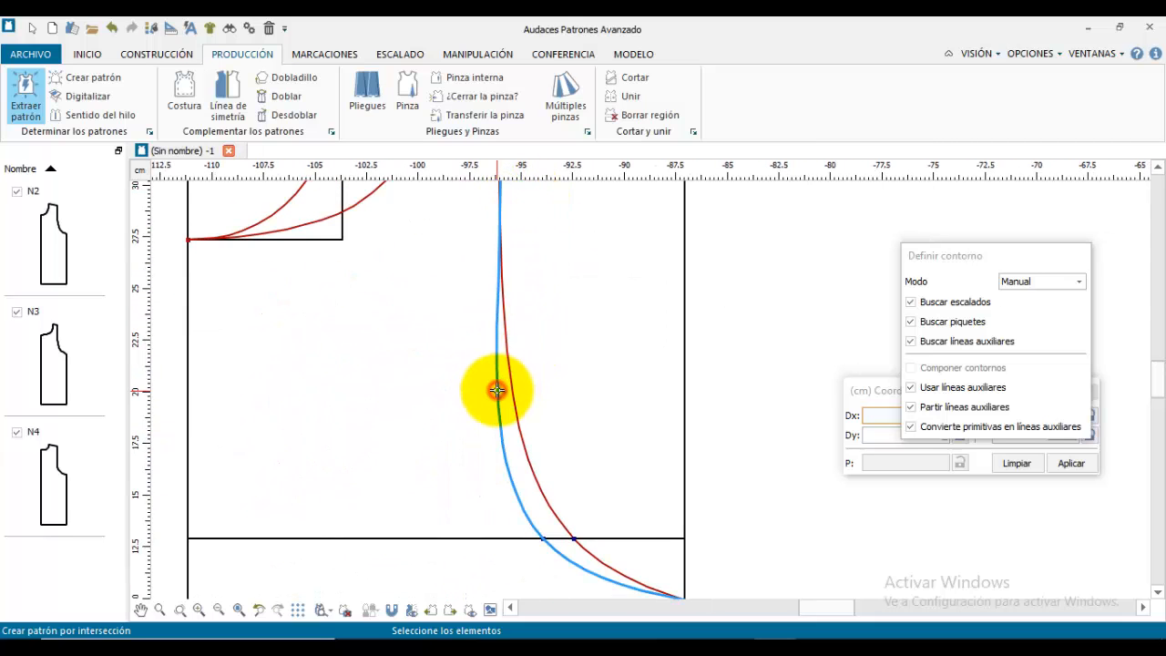
scroll(497, 391, down, 2)
middle_drag(508, 495, 511, 319)
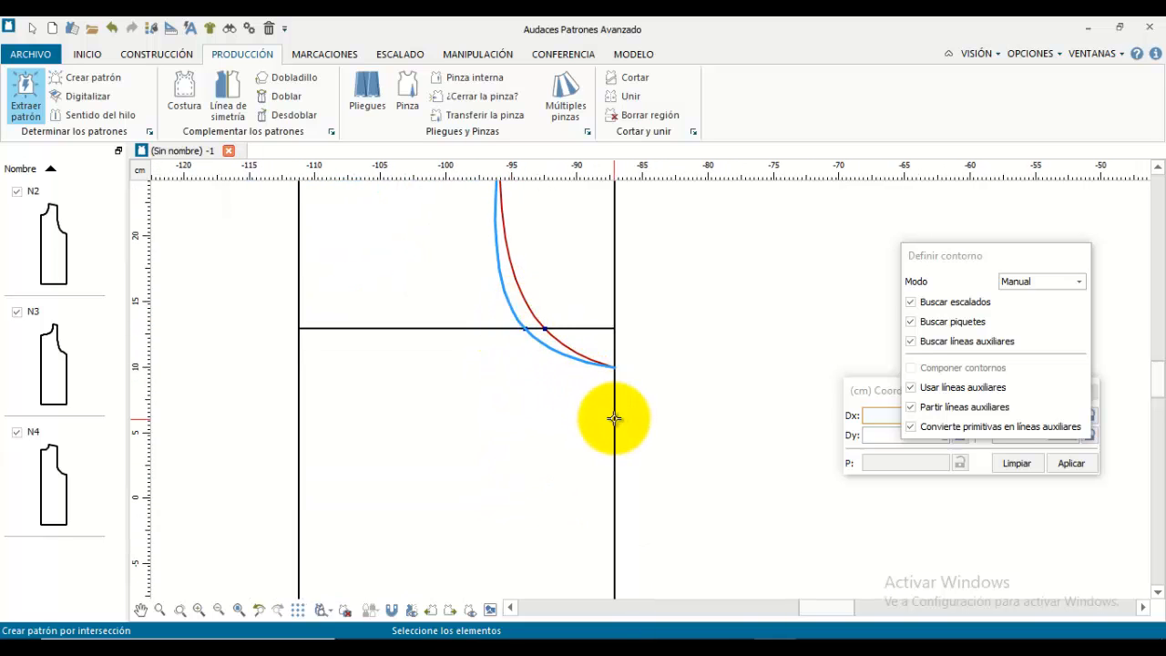
Step: Complete the wide blue-neck contour with the side line, hem and centre line
click(614, 418)
scroll(461, 461, down, 2)
middle_drag(462, 461, 447, 177)
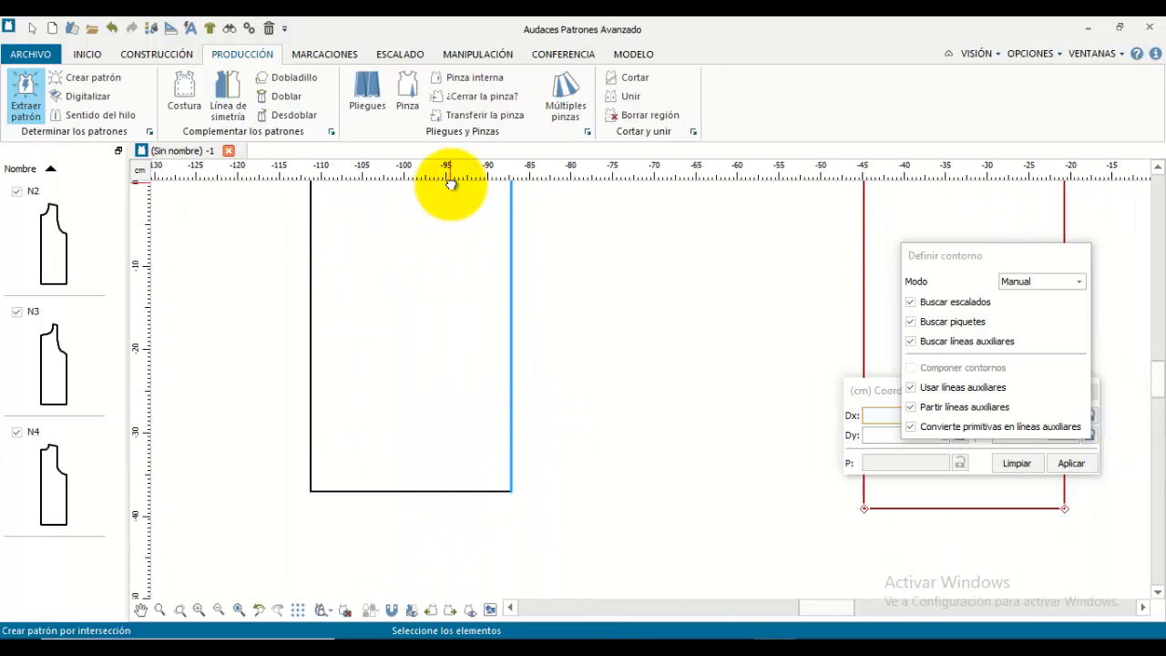
click(440, 489)
click(311, 430)
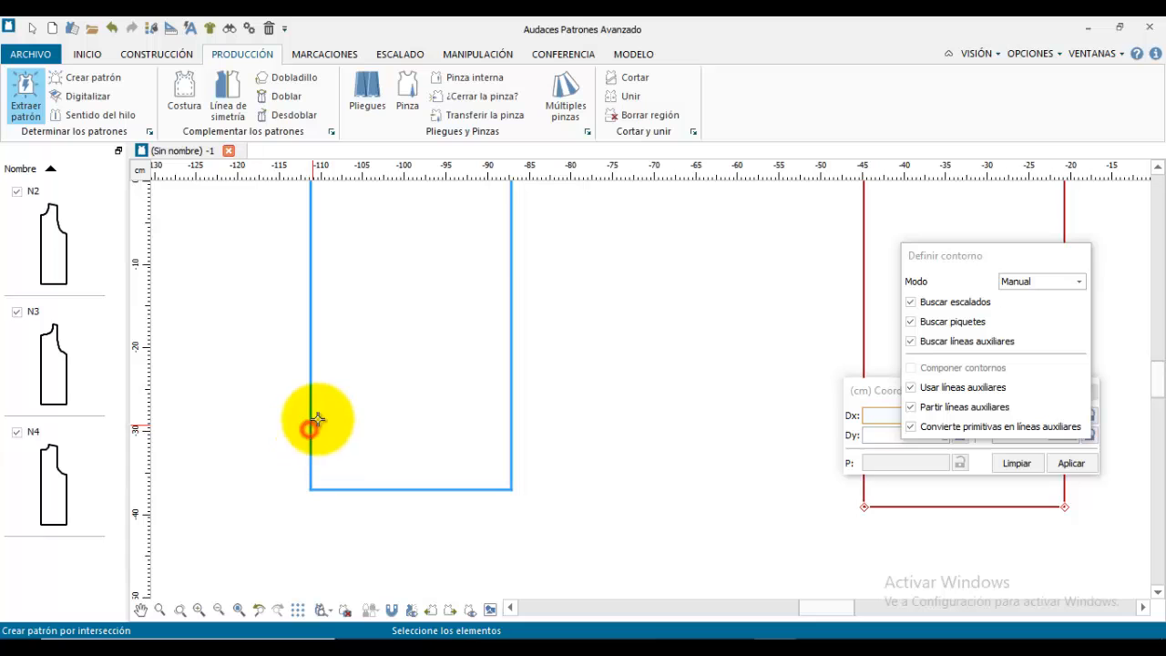
middle_drag(417, 244, 426, 509)
middle_drag(375, 310, 402, 467)
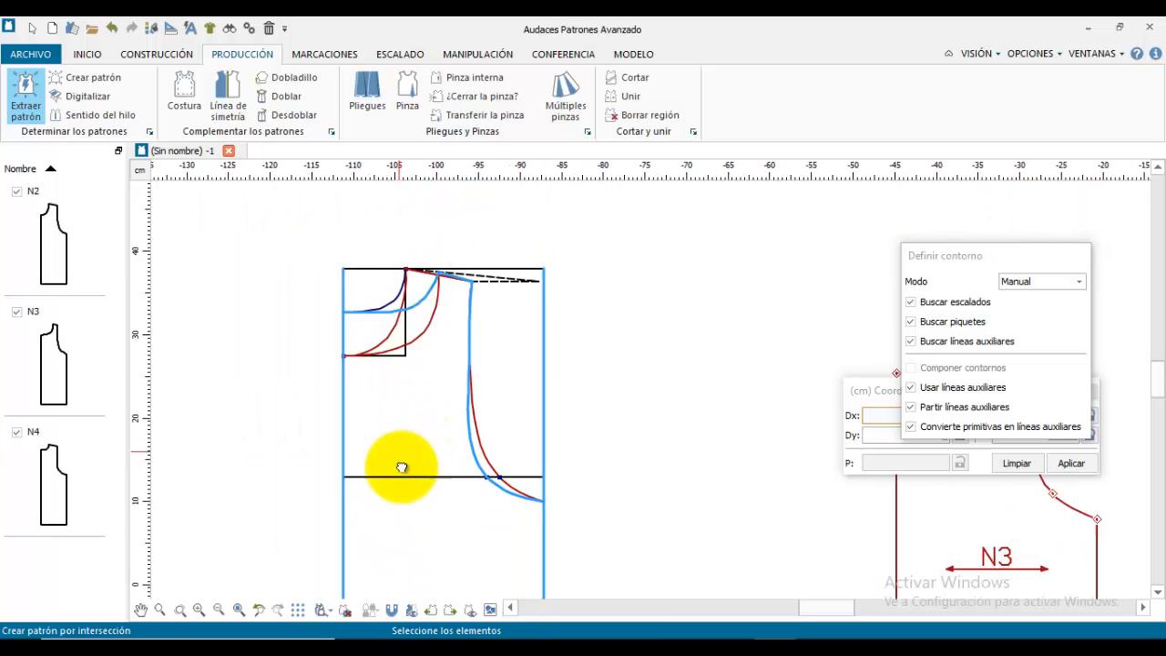
Step: Confirm the fourth contour, place the wide blue-neck piece about 41 cm to the right of the draft, and end the extraction
scroll(420, 407, up, 2)
right_click(427, 406)
right_click(427, 406)
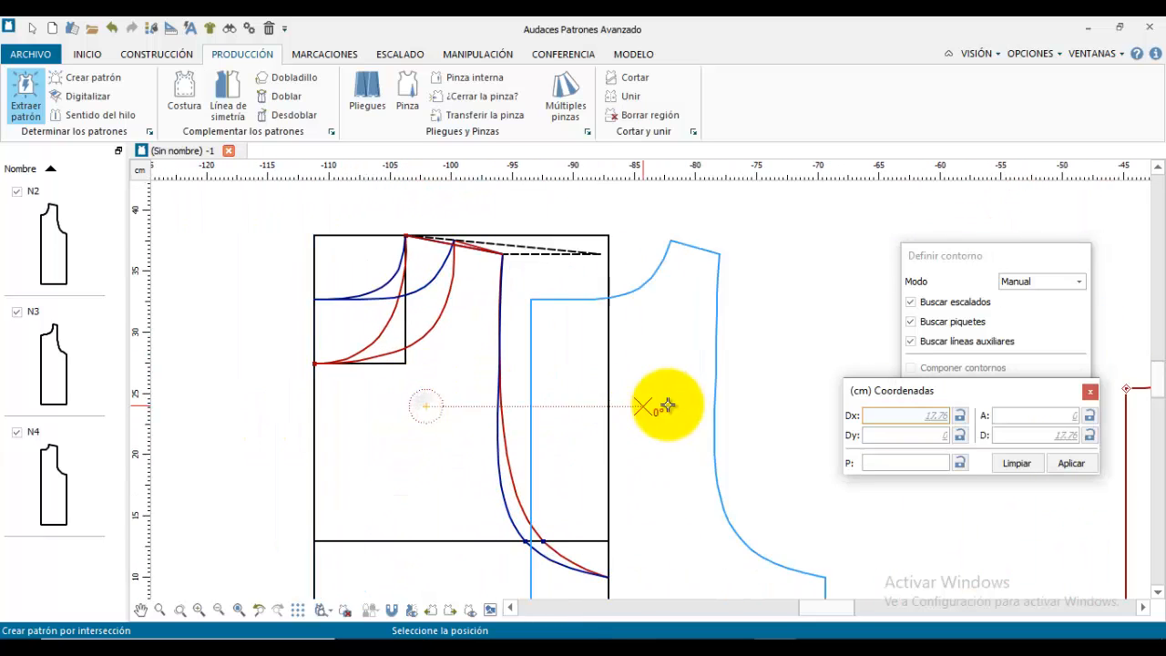
middle_drag(715, 389, 286, 312)
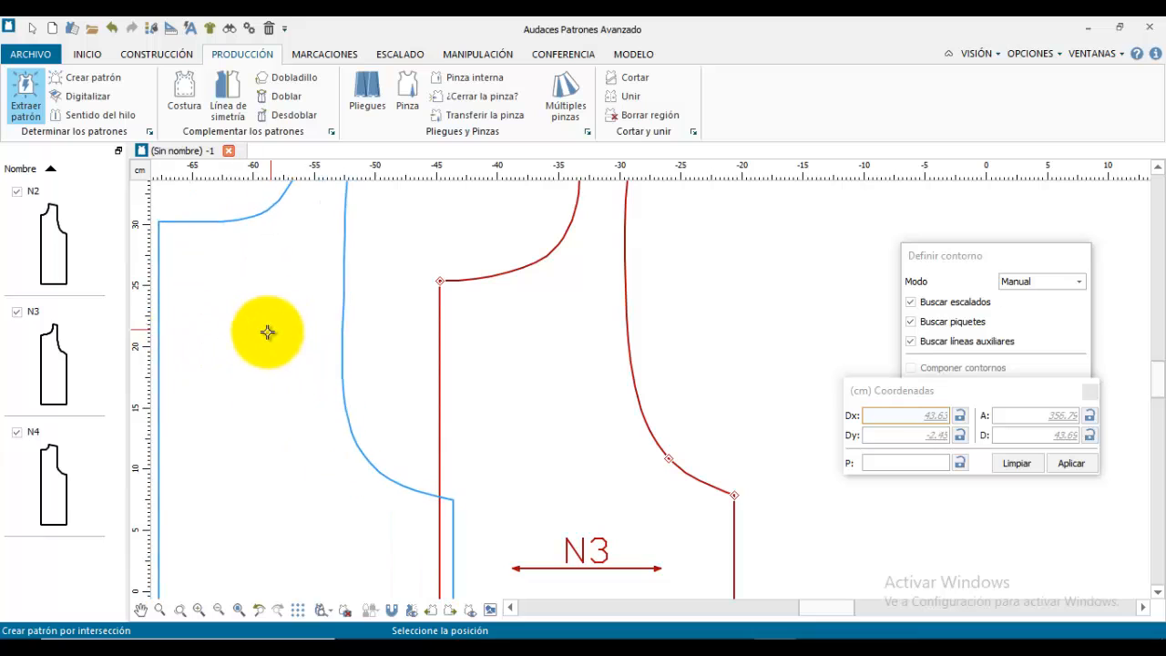
click(235, 348)
middle_drag(307, 359, 450, 374)
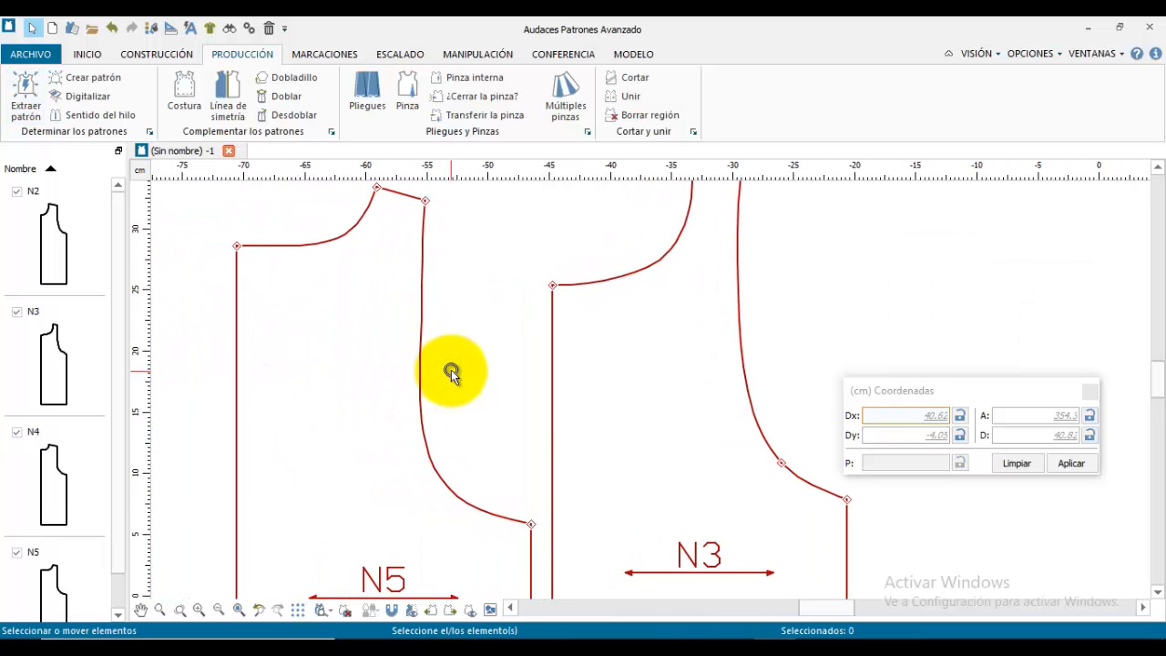
Step: Set the grainline of pieces N5 and N3 to vertical
scroll(447, 299, down, 3)
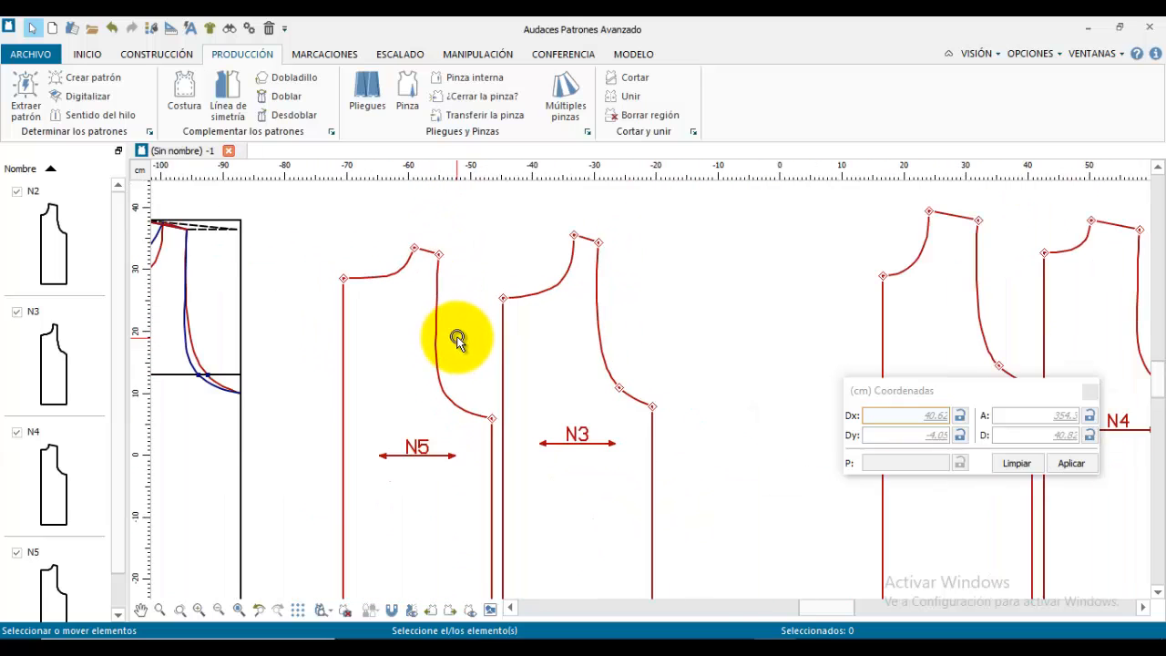
middle_drag(458, 339, 436, 283)
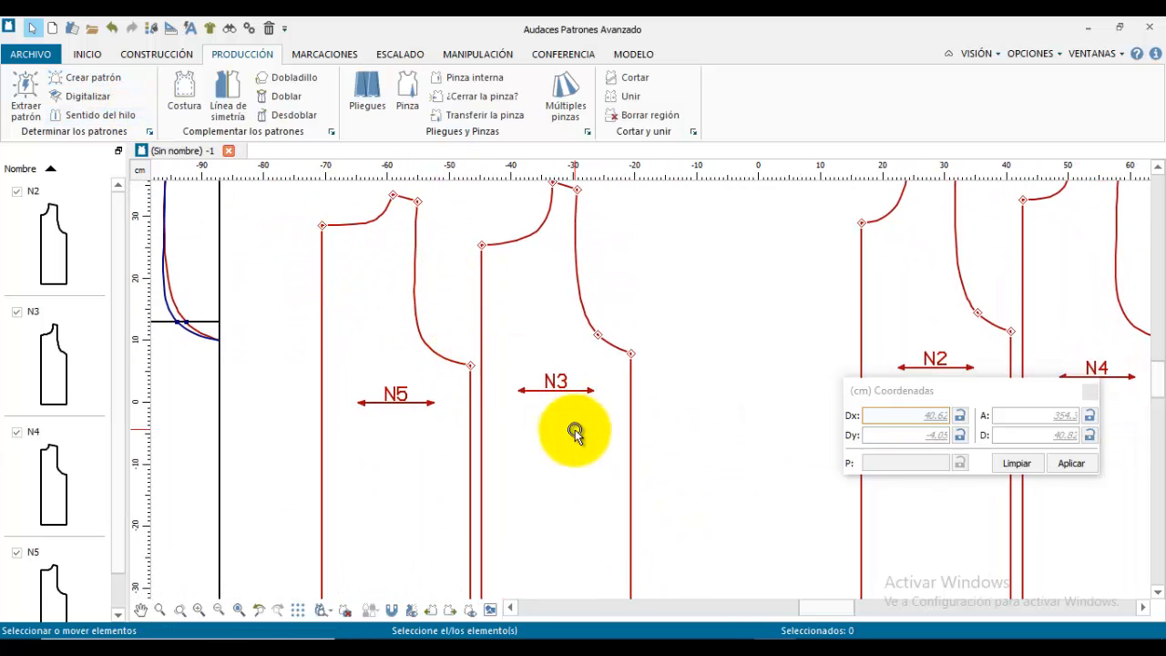
middle_drag(567, 424, 497, 420)
click(97, 114)
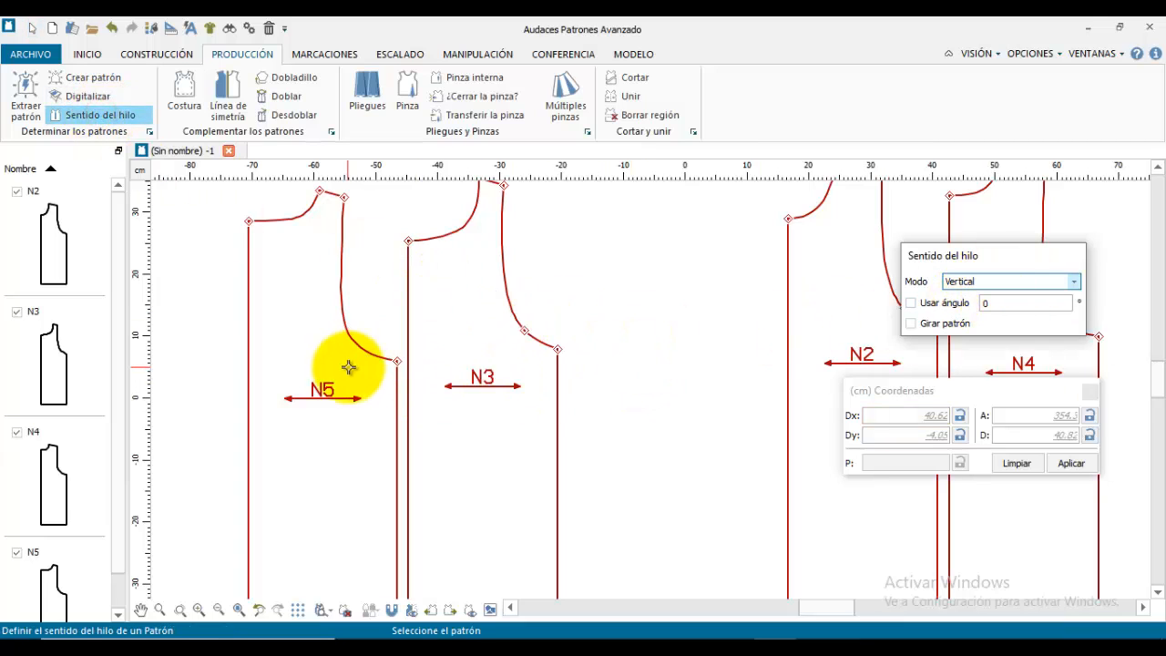
click(365, 341)
click(371, 333)
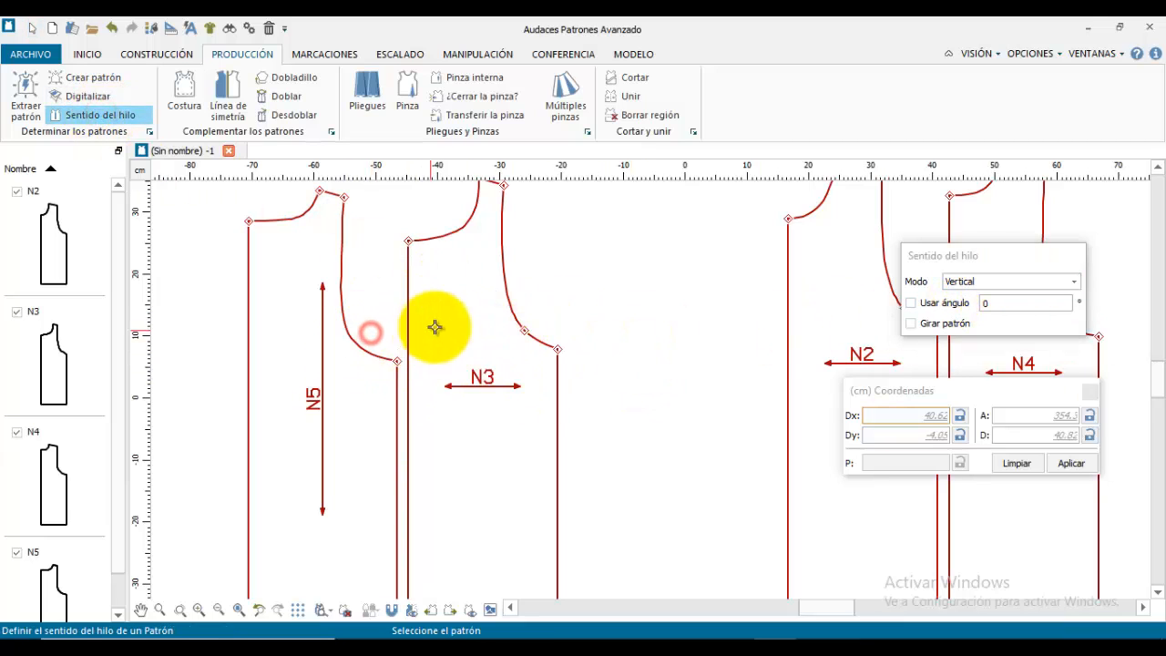
click(508, 315)
click(512, 373)
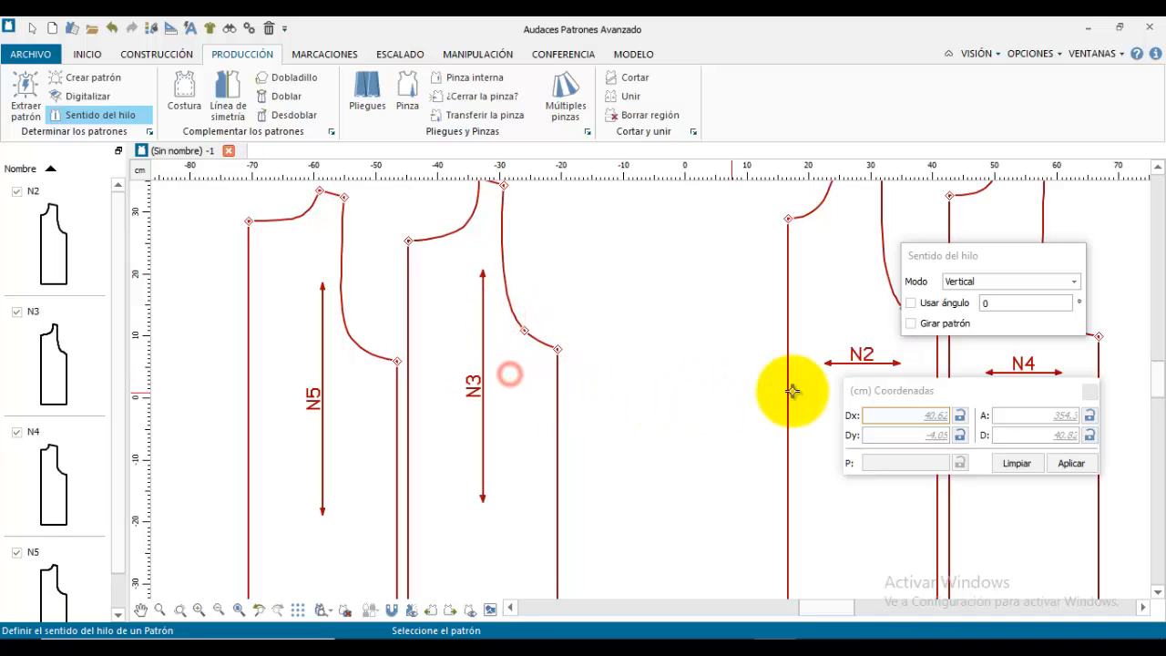
Step: Set the grainline of pieces N2 and N4 to vertical and end the grainline command
click(796, 390)
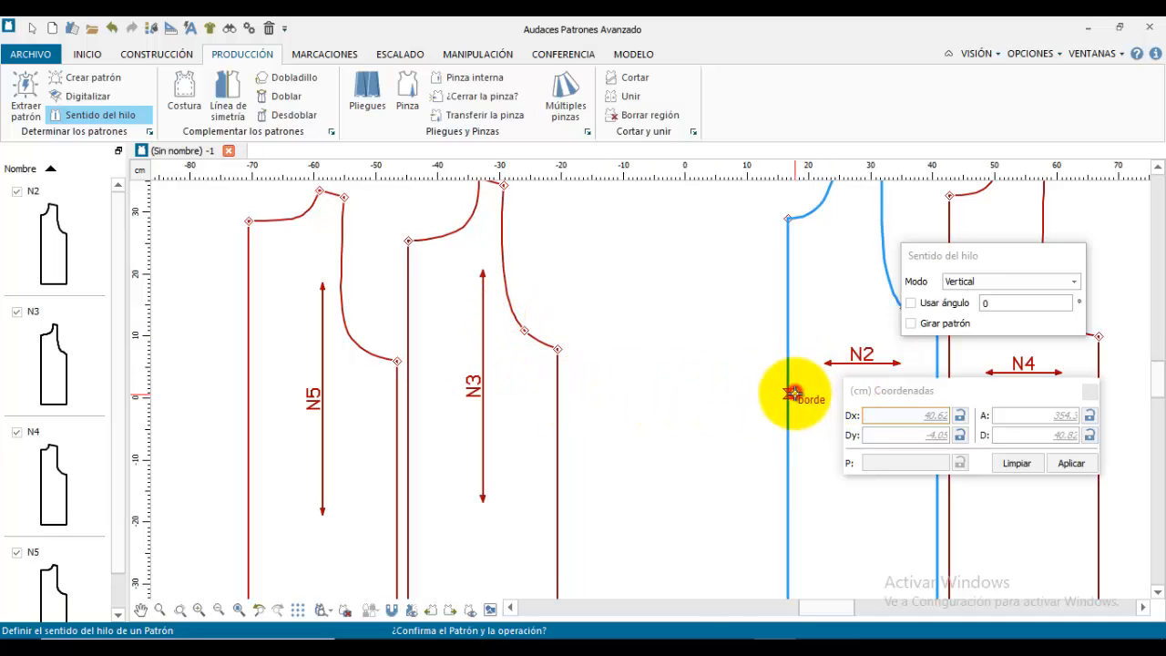
click(814, 434)
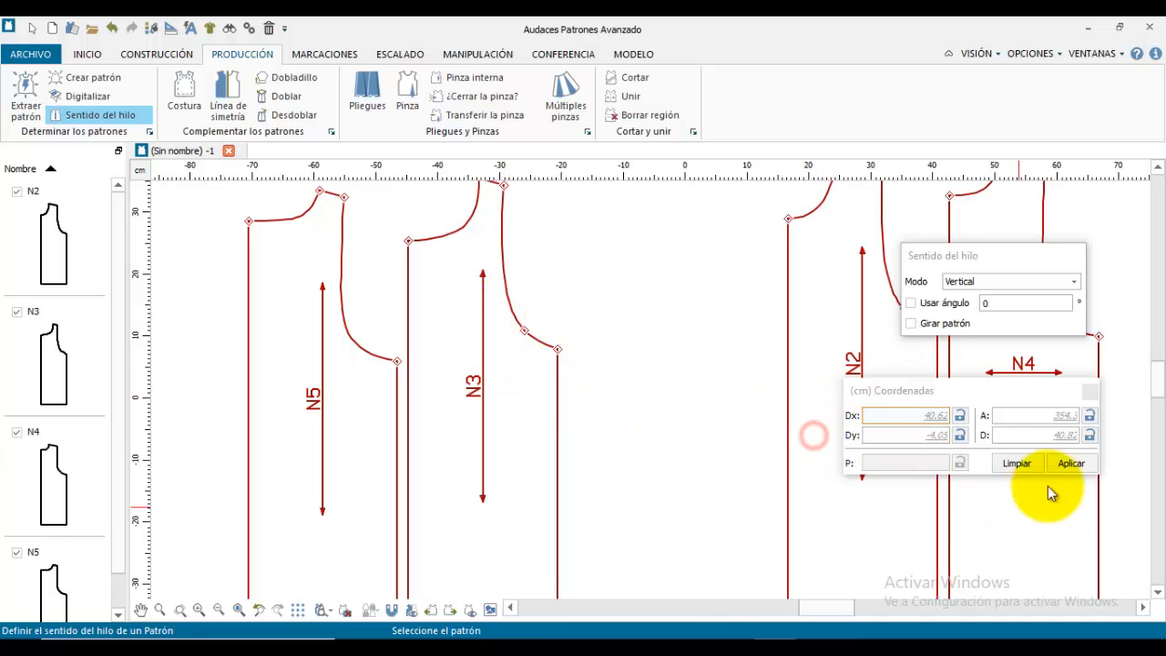
click(1082, 357)
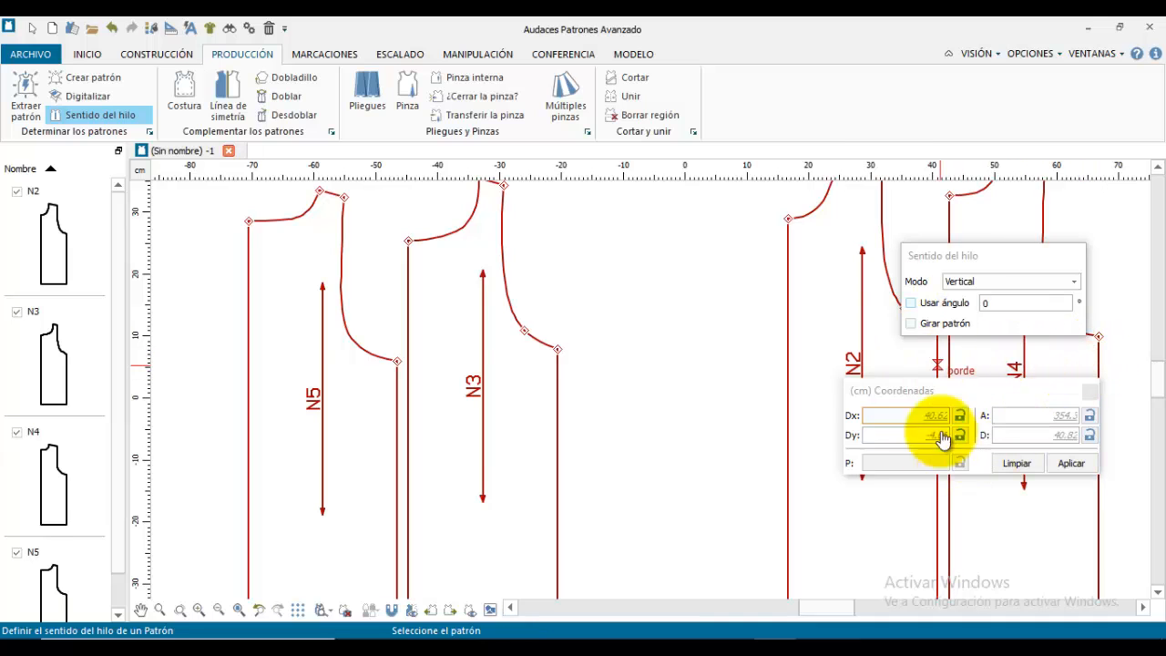
key(Escape)
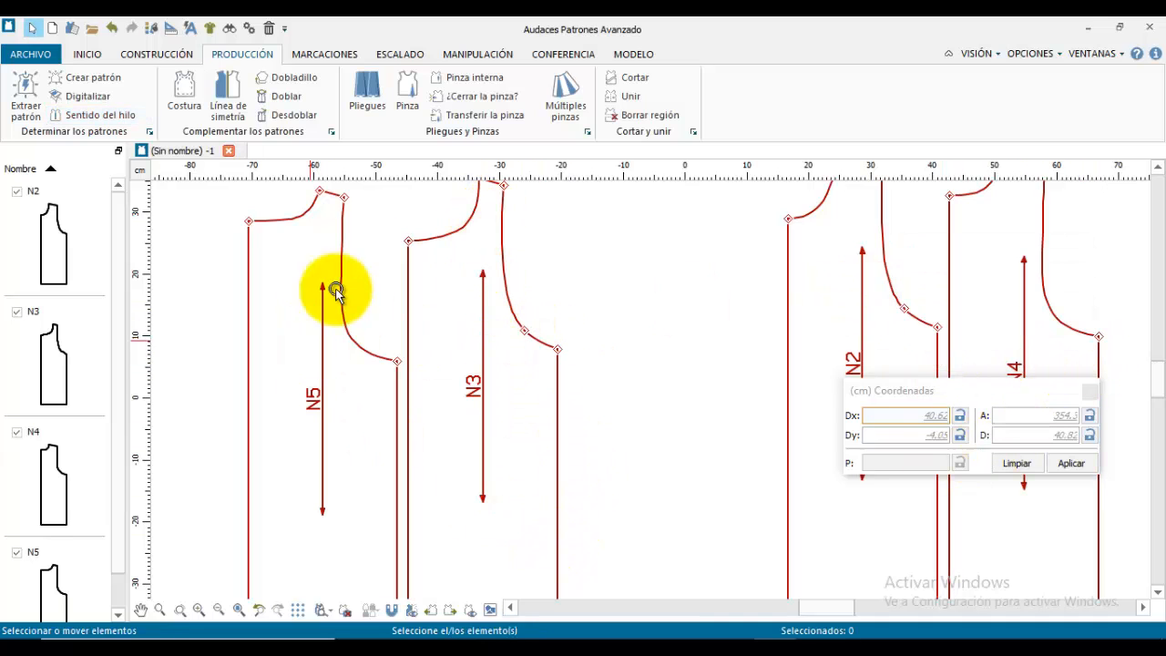
Step: Open the pattern properties of piece N5 and rename it as DEL REV
click(357, 228)
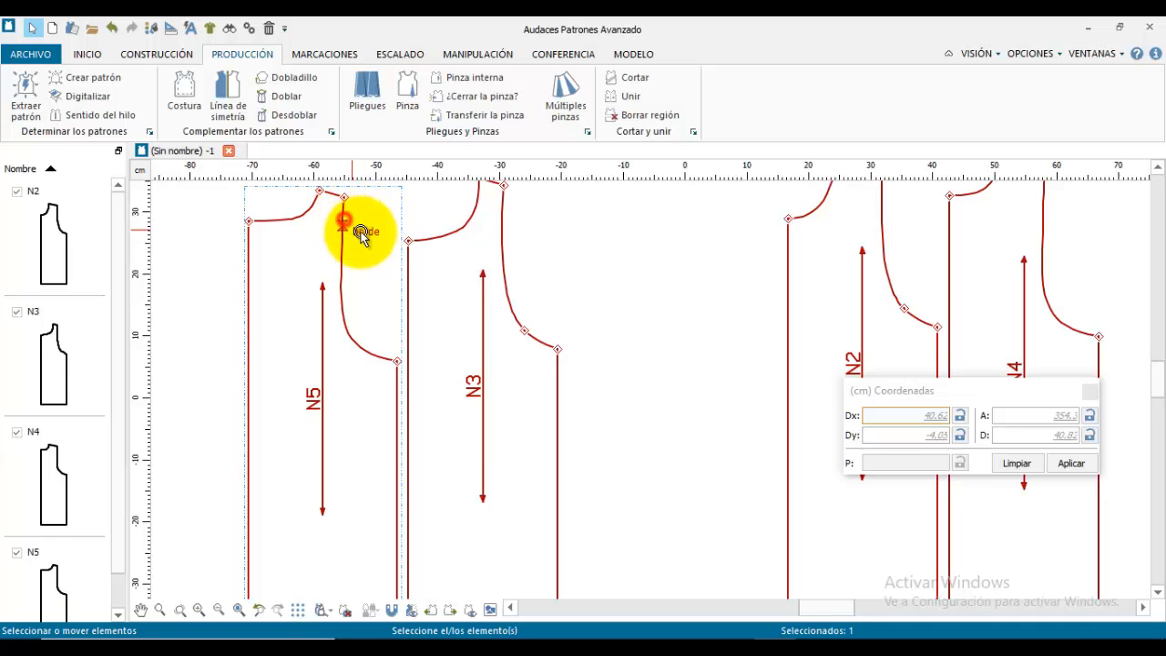
right_click(421, 192)
click(534, 219)
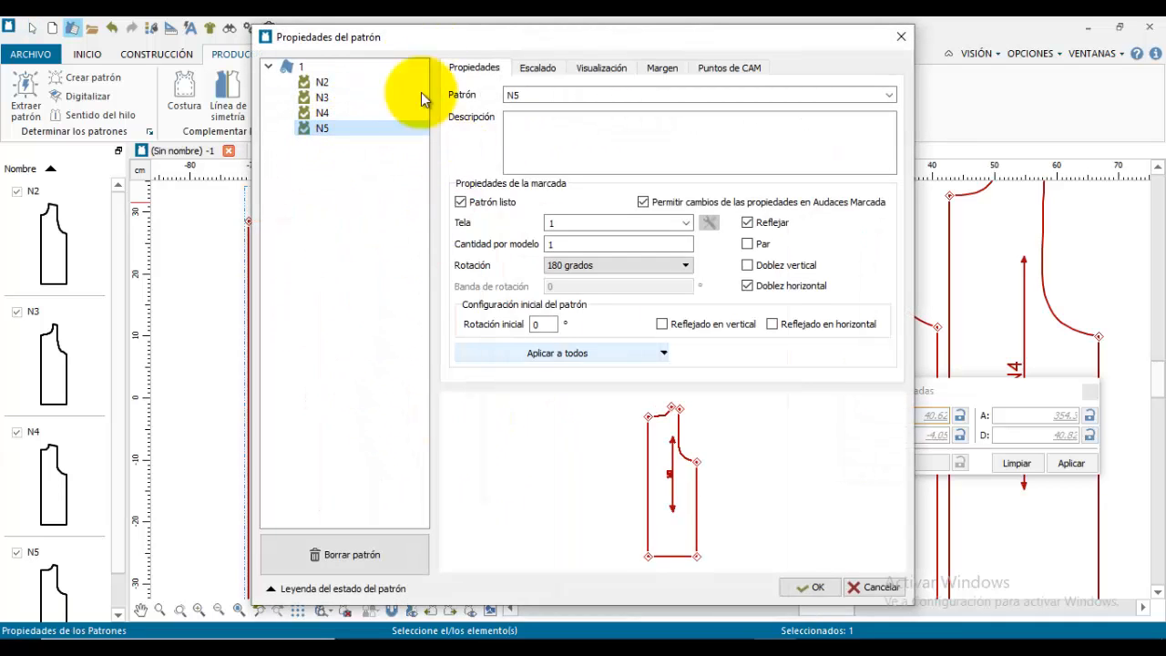
drag(419, 36, 548, 136)
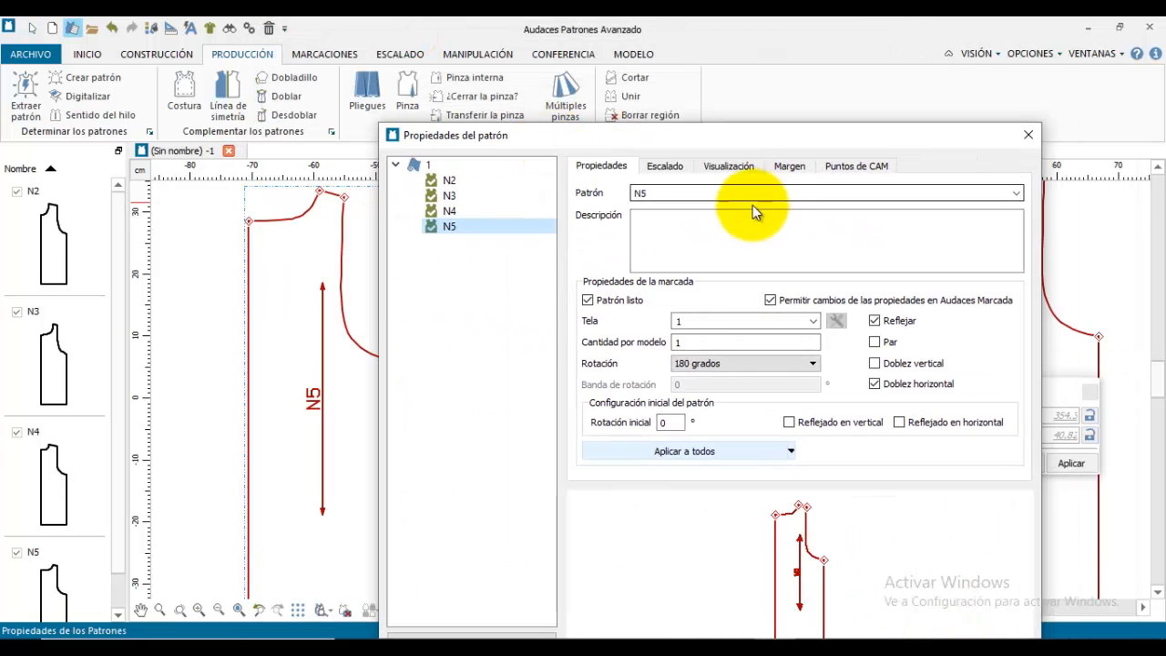
double_click(684, 195)
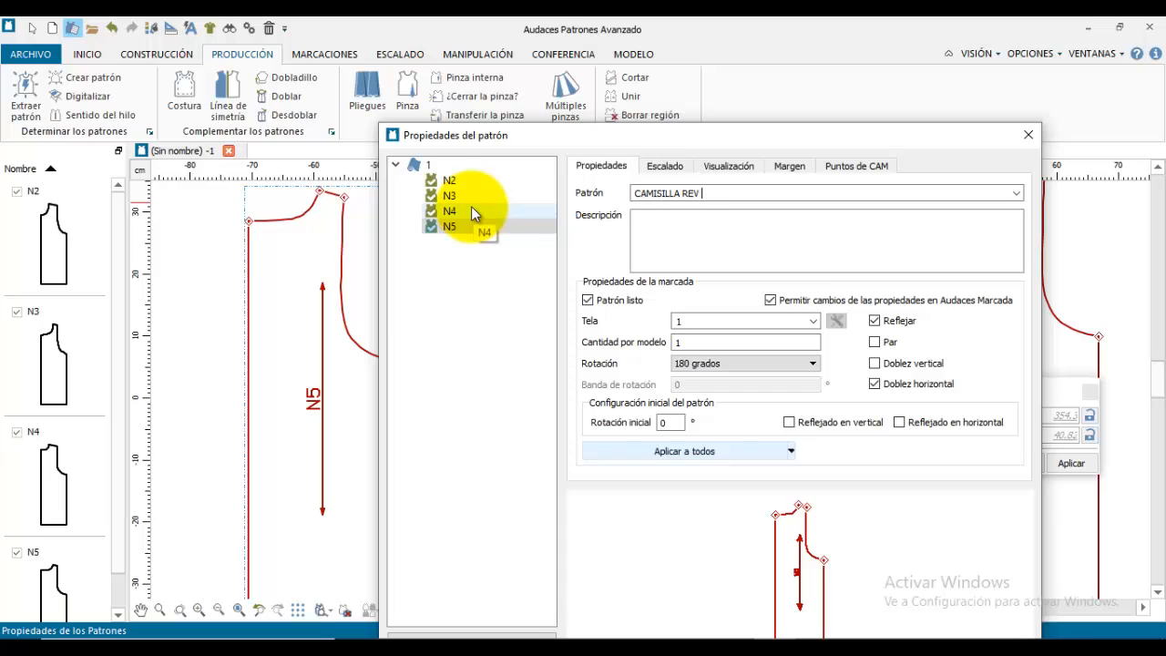
text(L)
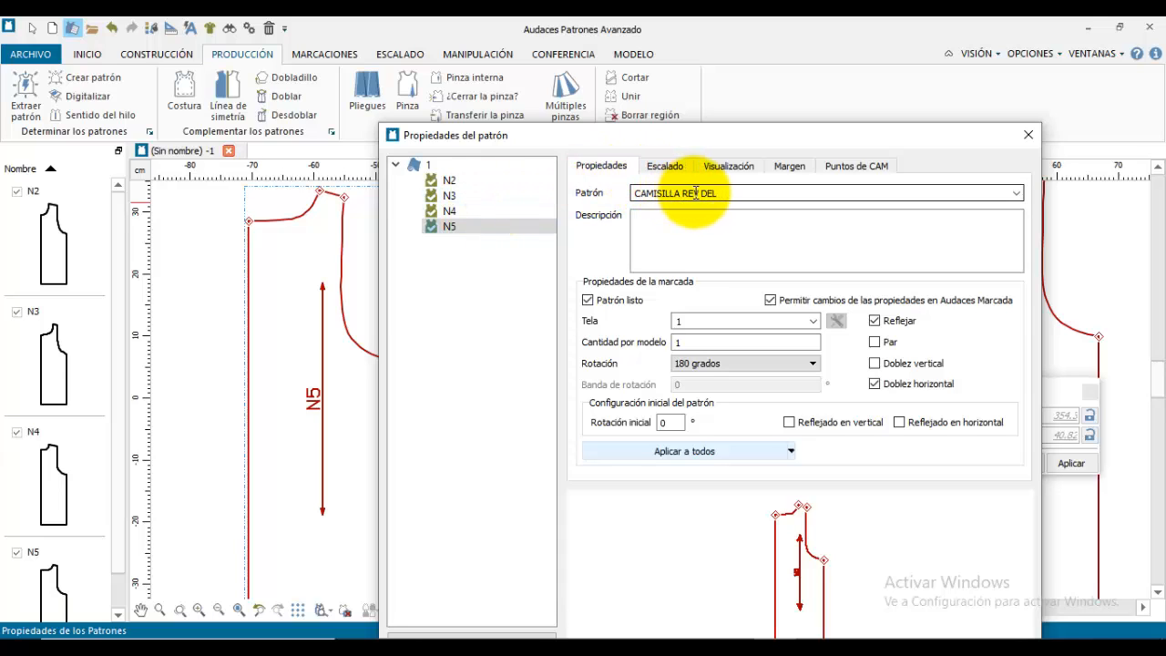
drag(699, 195, 526, 208)
key(BackSpace)
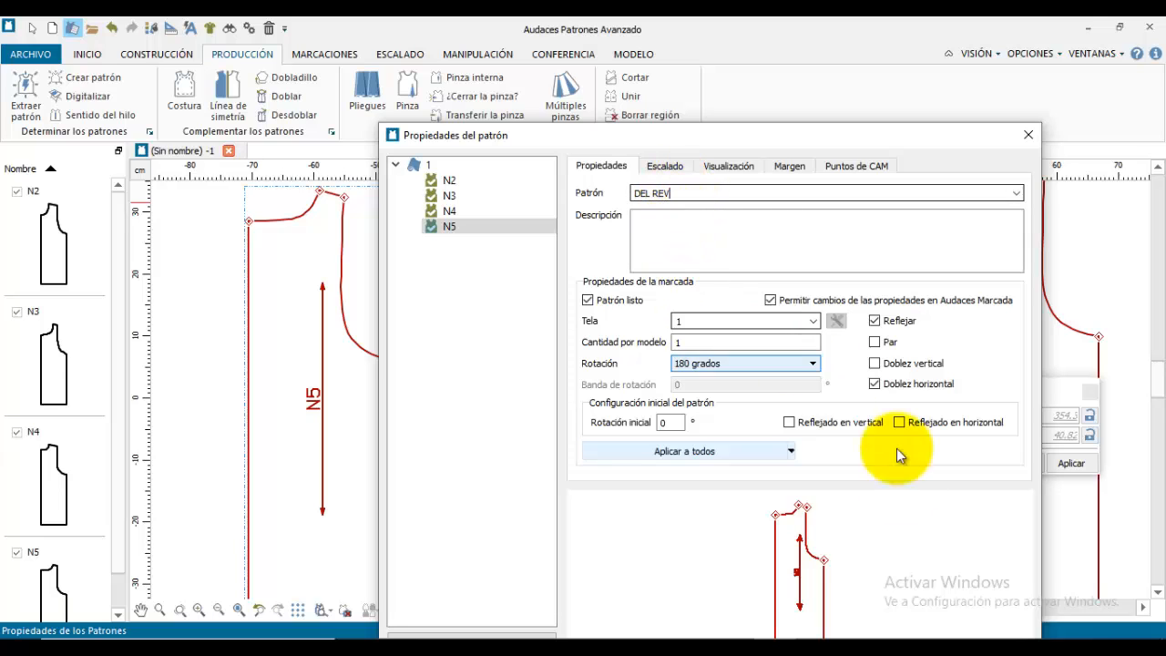
Step: Turn on the fill display for piece DEL REV and set its fill colour to light cyan
click(720, 164)
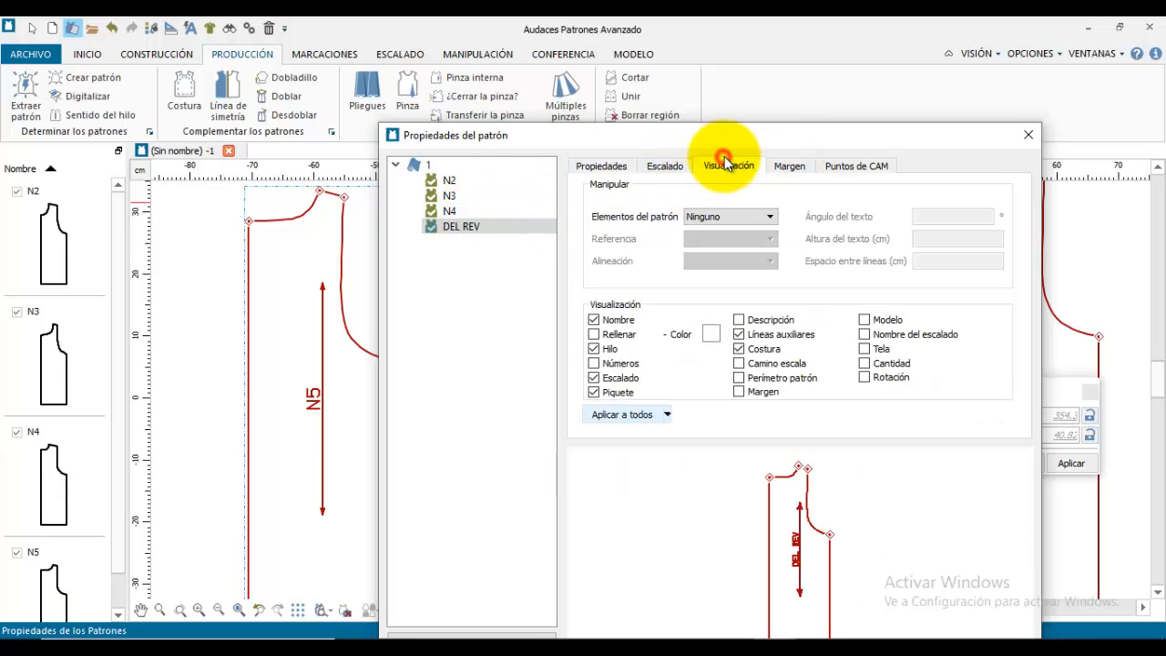
click(598, 335)
click(681, 334)
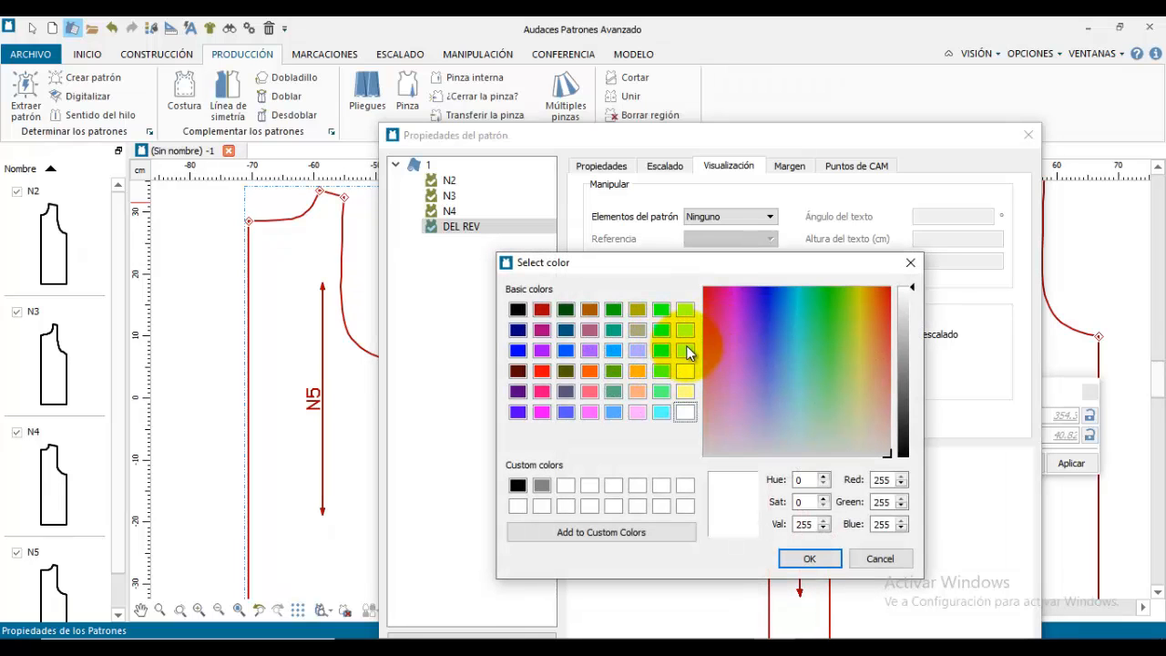
click(686, 351)
click(807, 559)
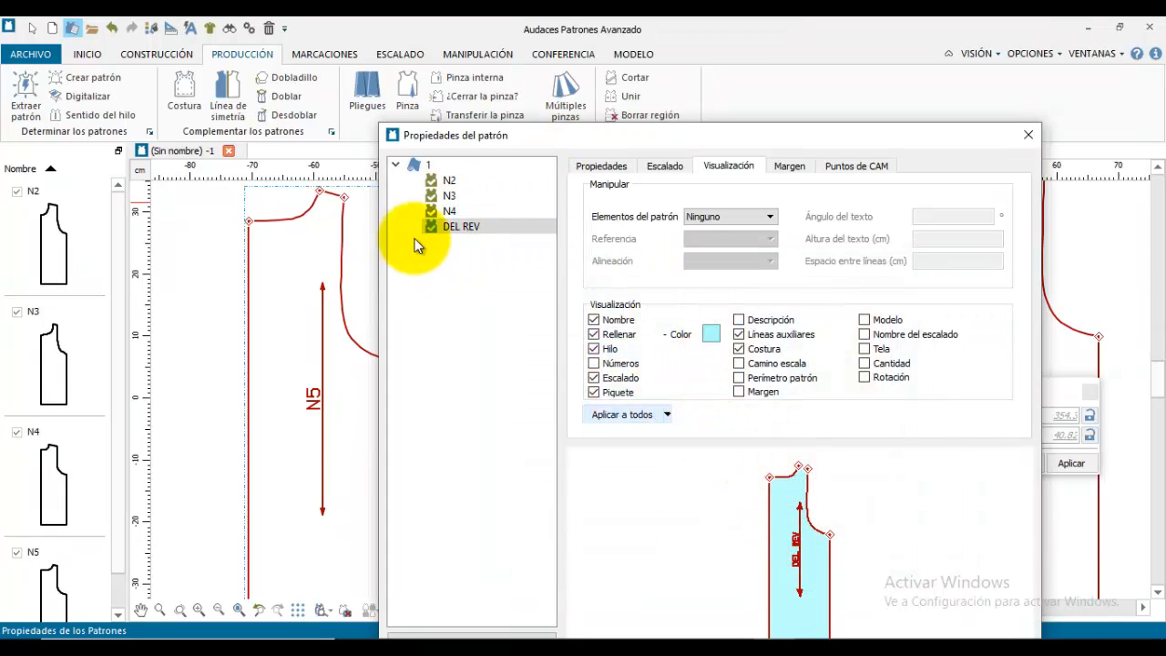
Step: Rename piece N3 as POST REV in the pattern properties
click(463, 211)
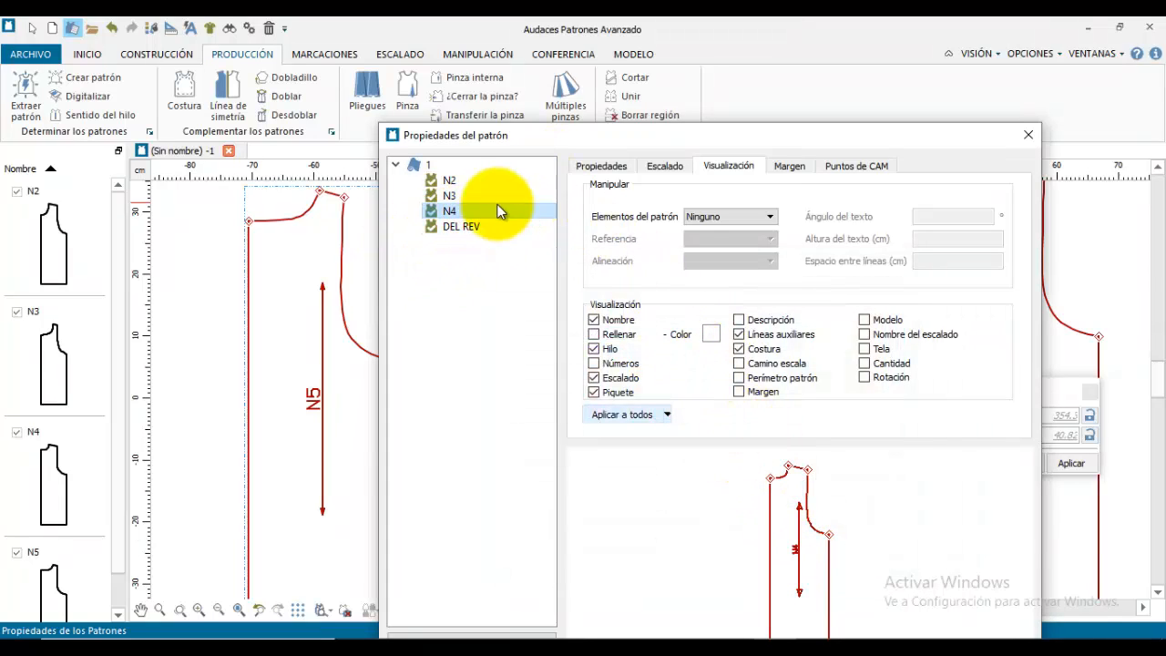
click(464, 195)
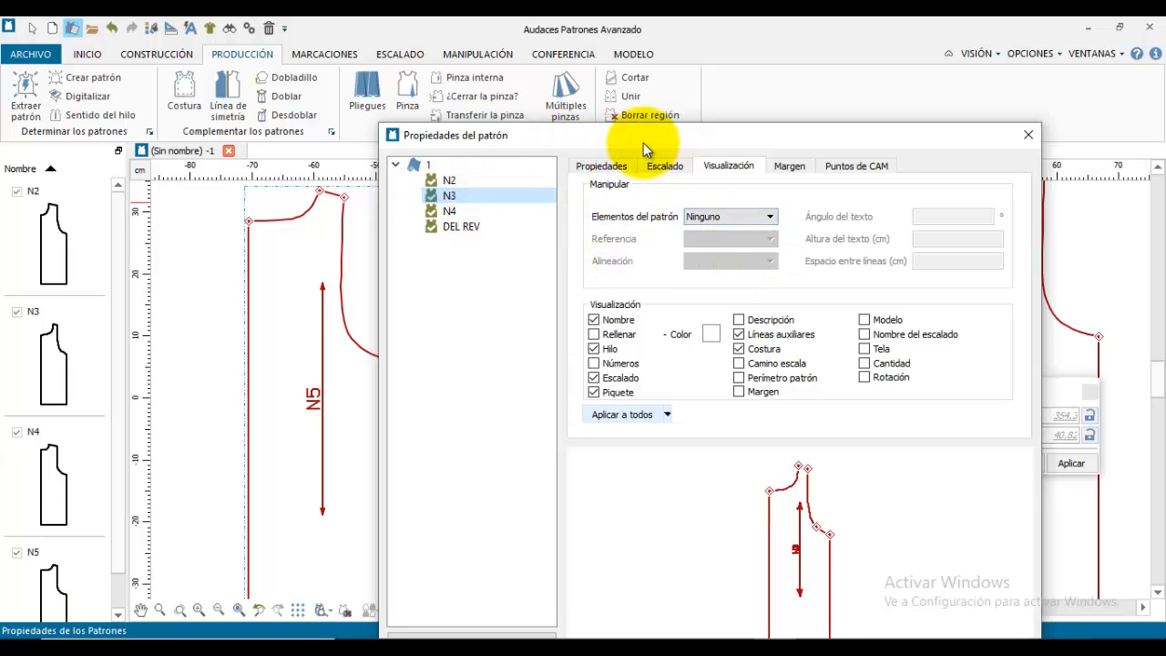
drag(649, 137, 661, 154)
click(610, 182)
double_click(692, 209)
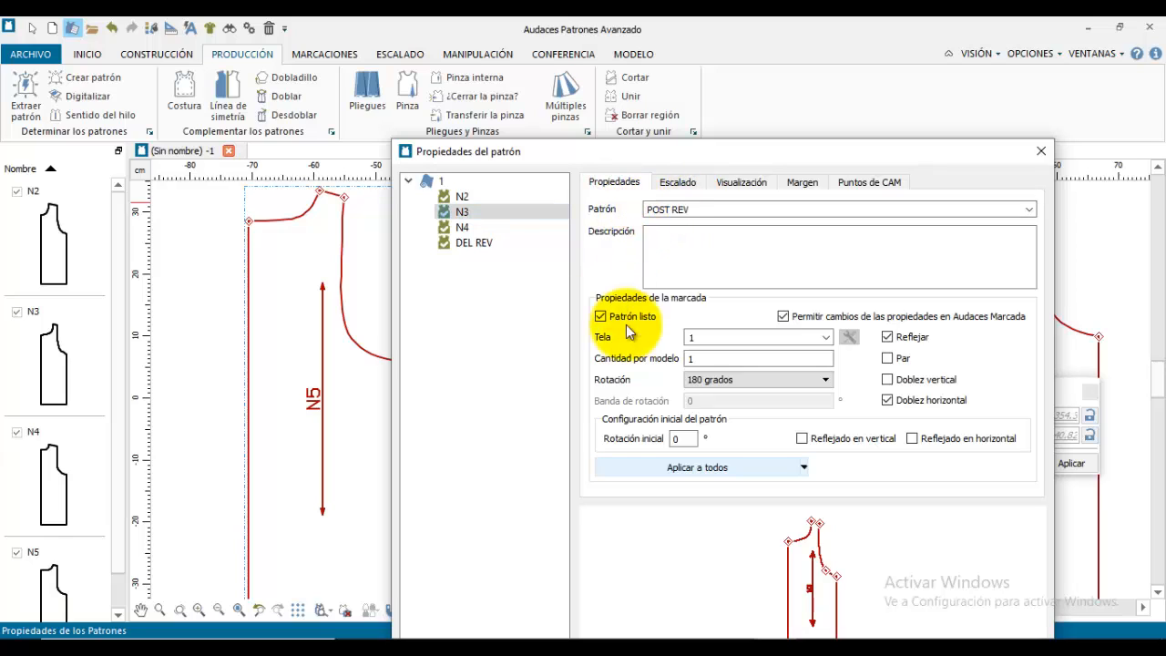
Step: Assign the fabric ALG to the POST REV and DEL REV pieces
click(826, 338)
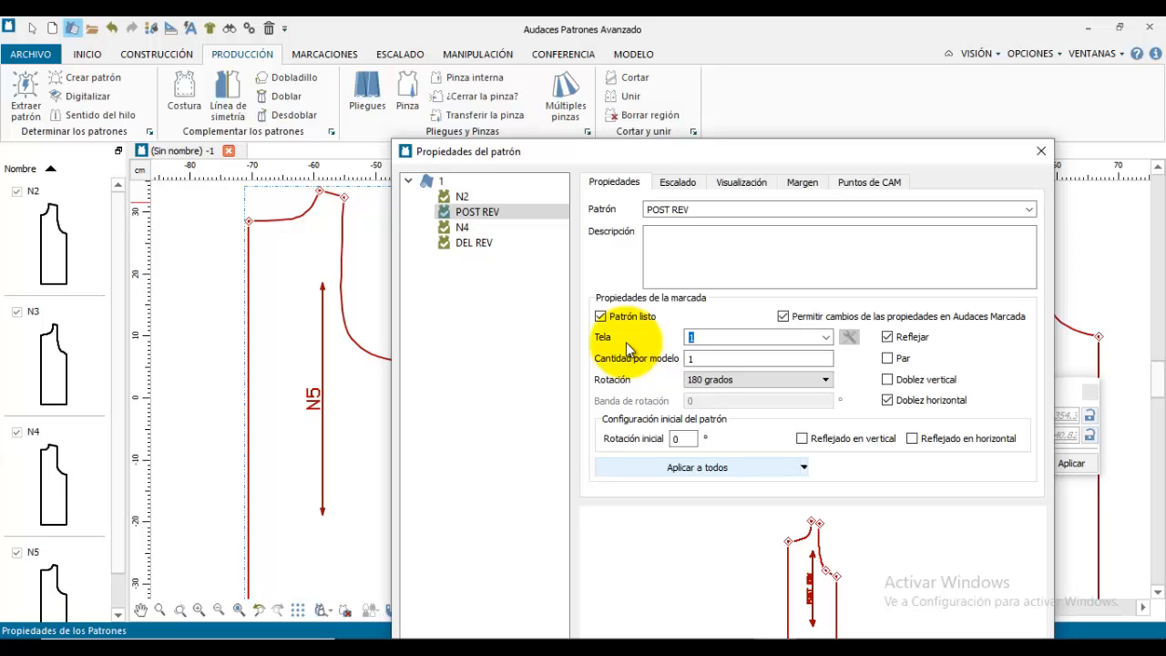
text(ALG)
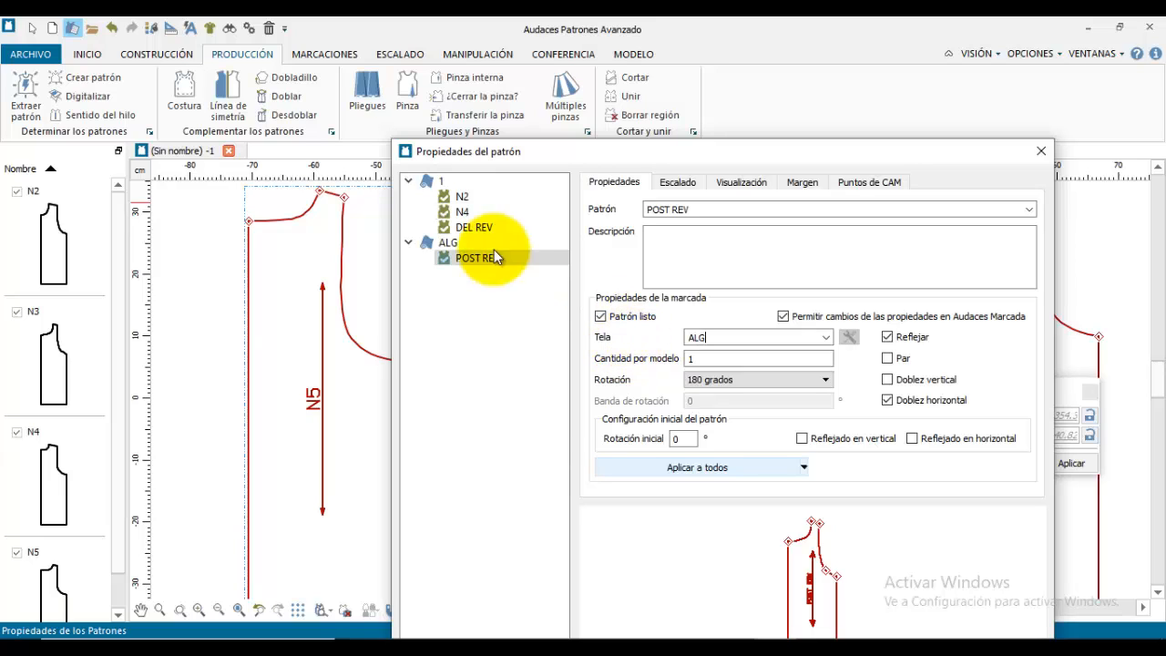
click(489, 229)
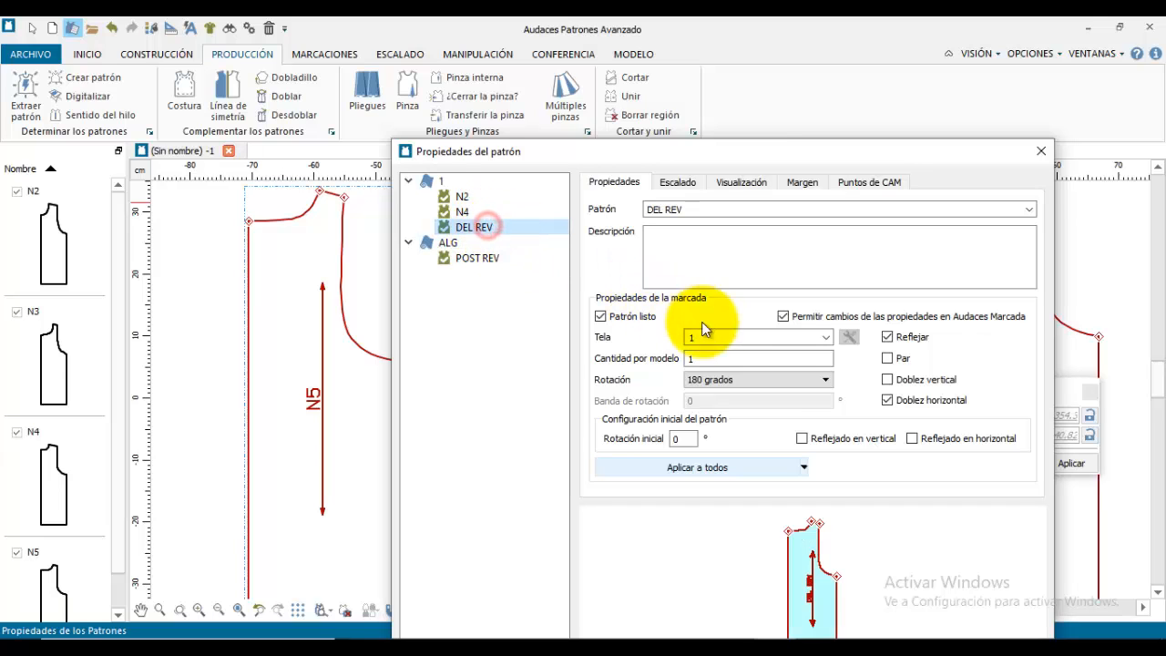
double_click(706, 338)
text(ALG)
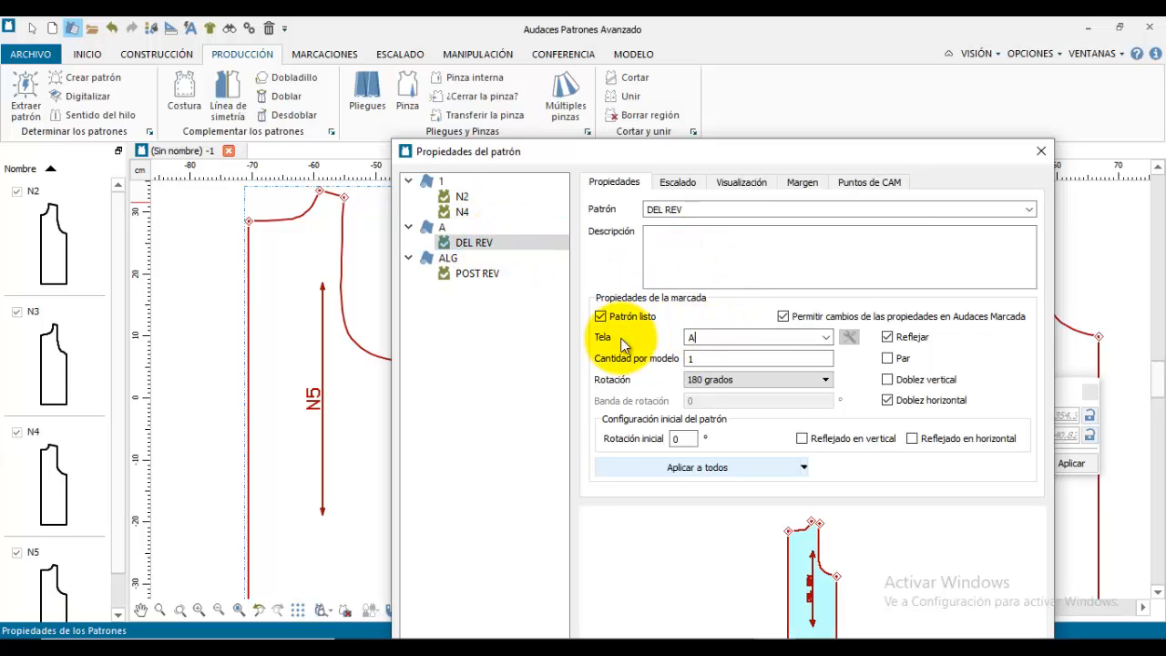
Step: Apply DEL REV's display settings, including the light cyan fill, to all pieces and choose the same-fabric apply option
click(740, 181)
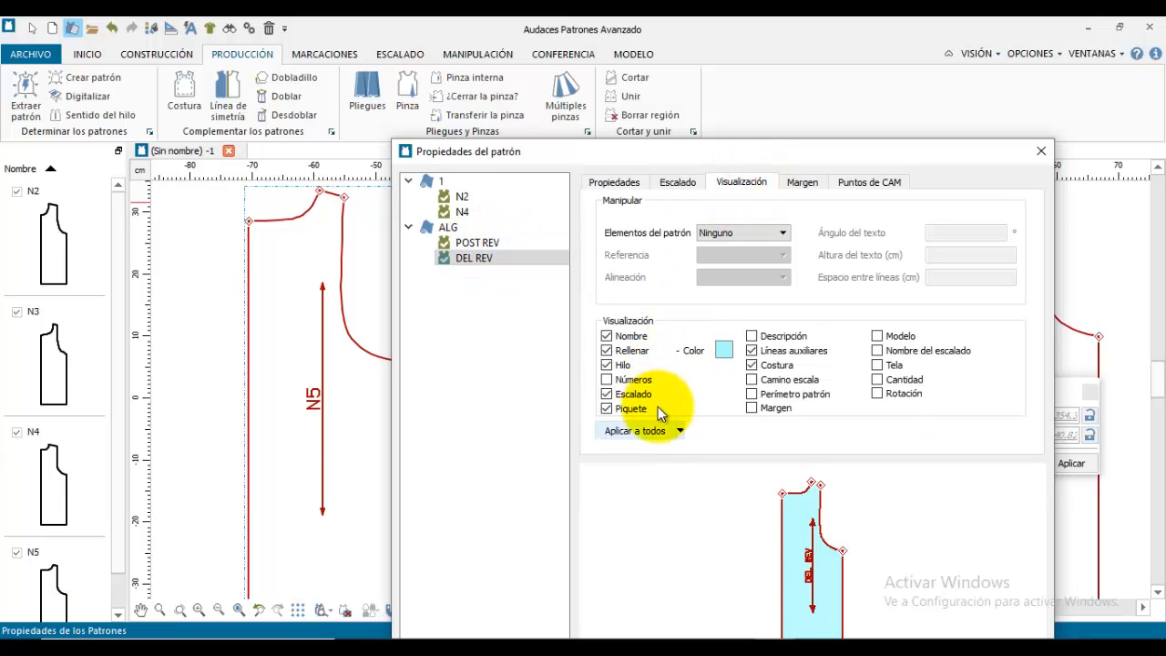
click(642, 431)
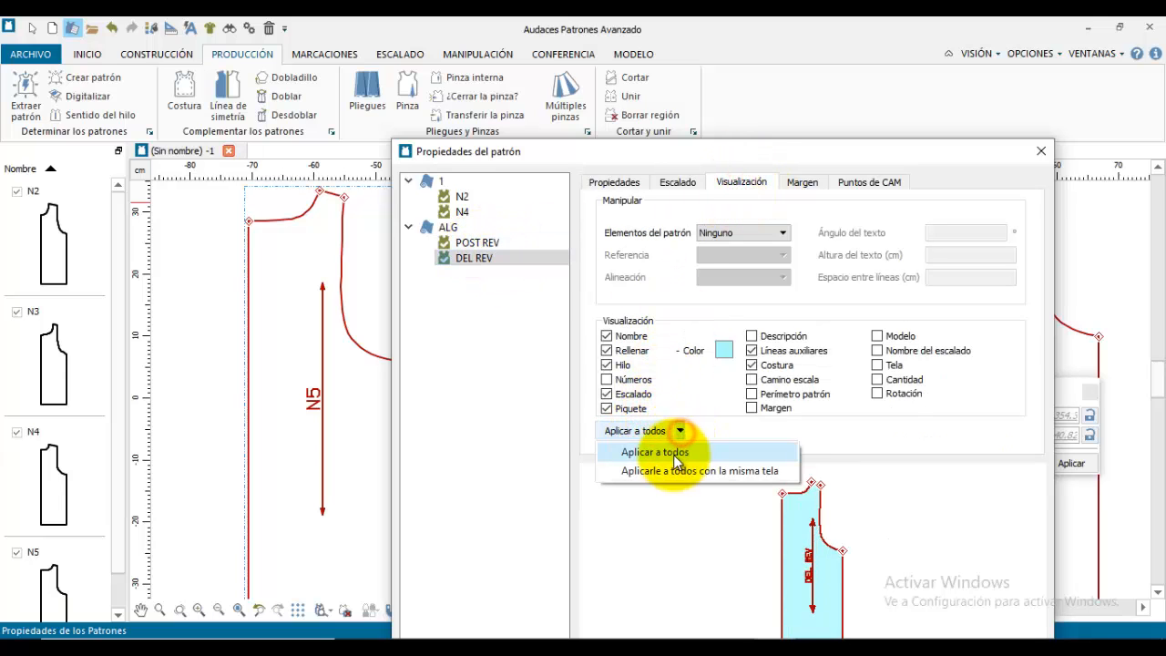
click(671, 470)
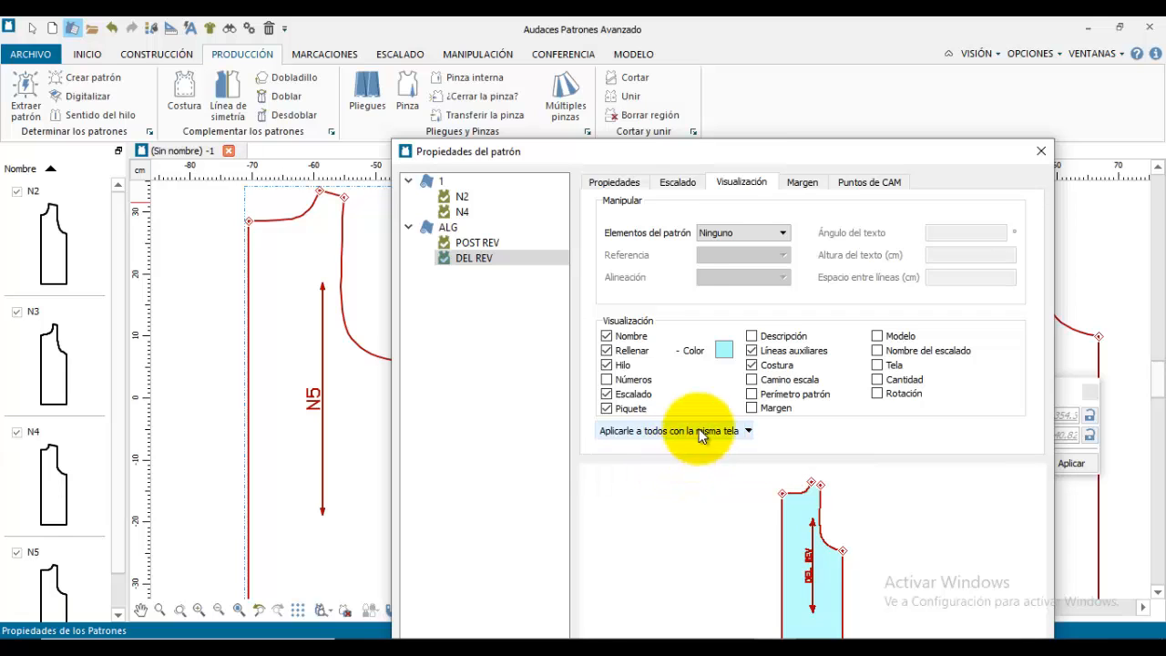
Step: Change the fill colour of piece N4 to the greyish olive basic colour
click(448, 211)
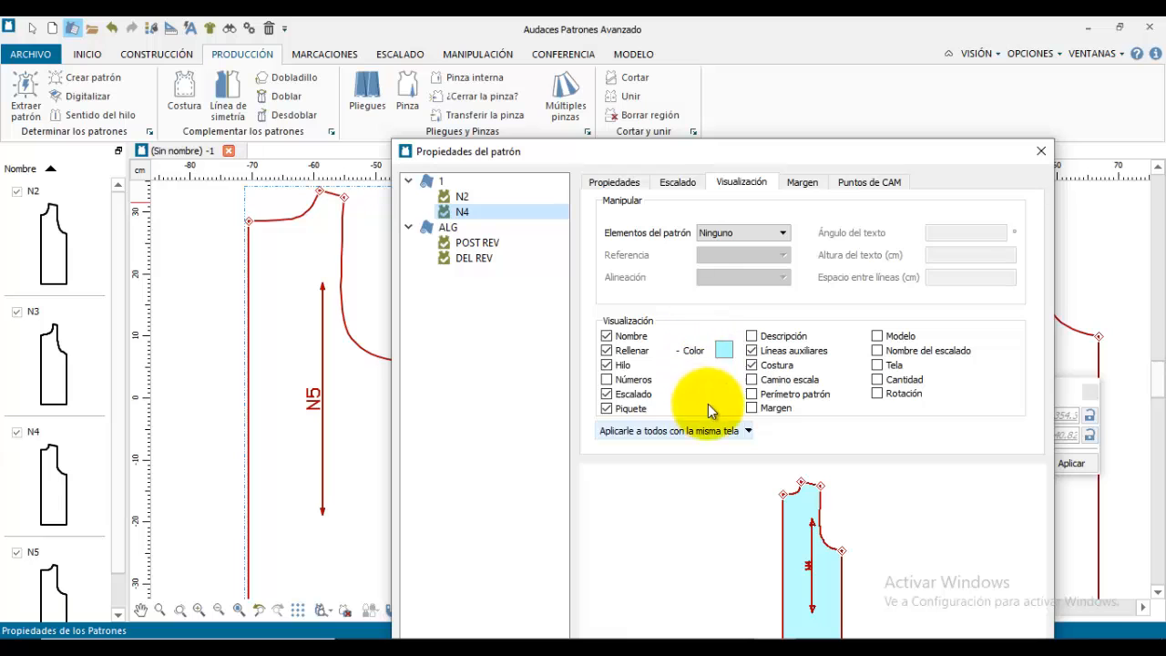
click(723, 351)
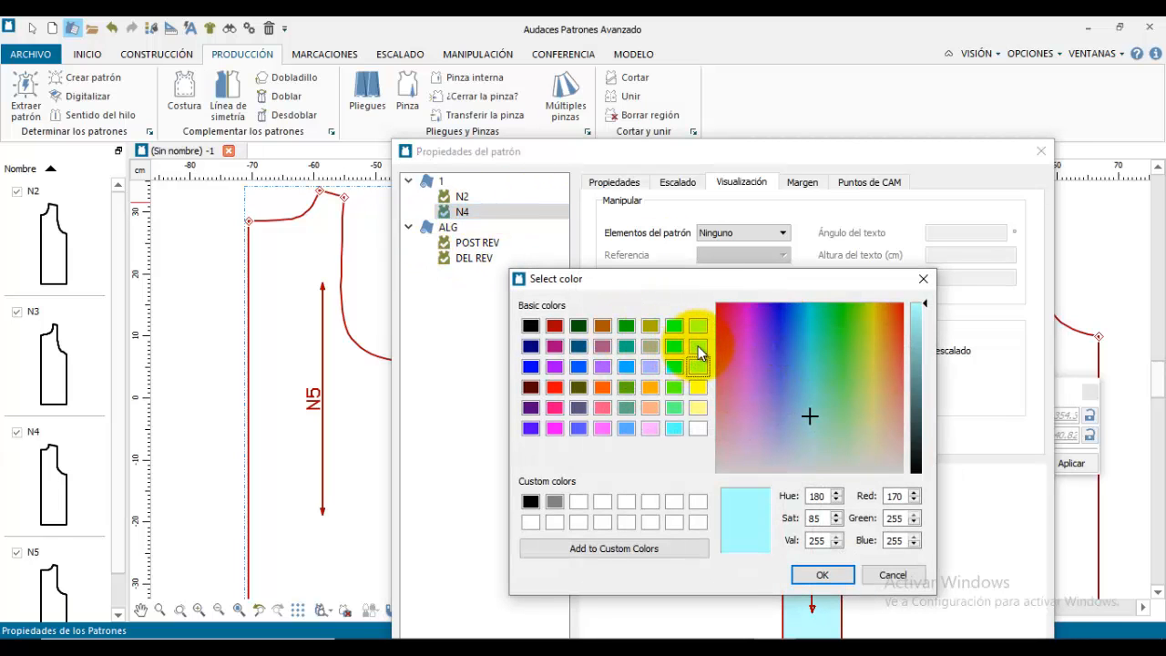
click(698, 348)
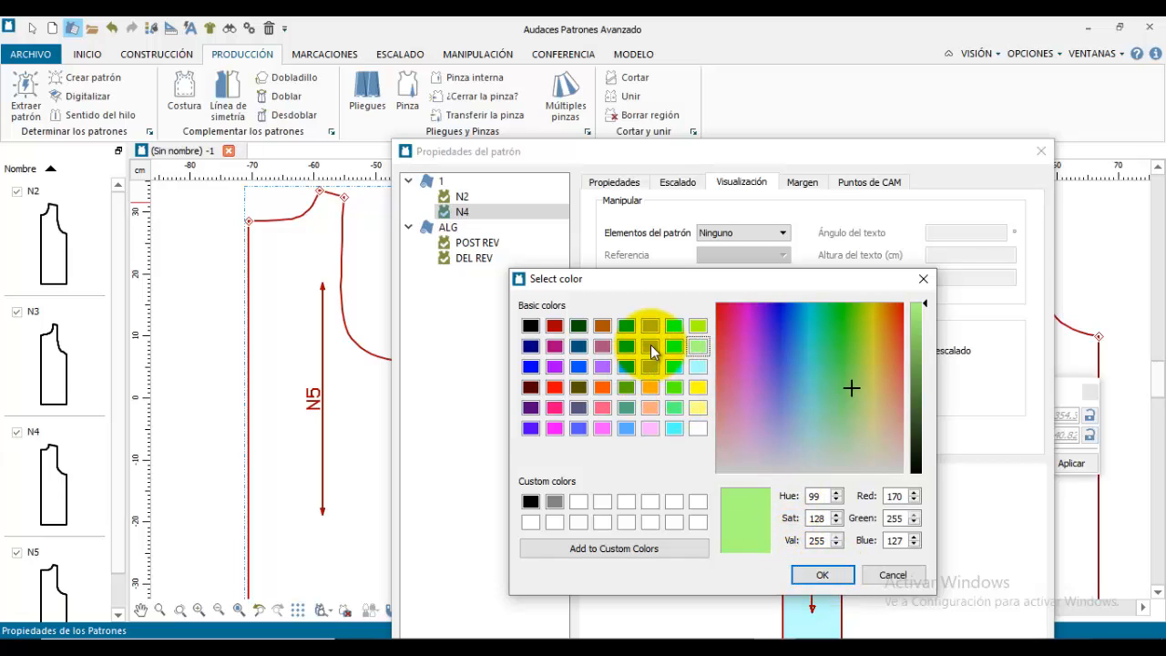
click(651, 346)
click(824, 575)
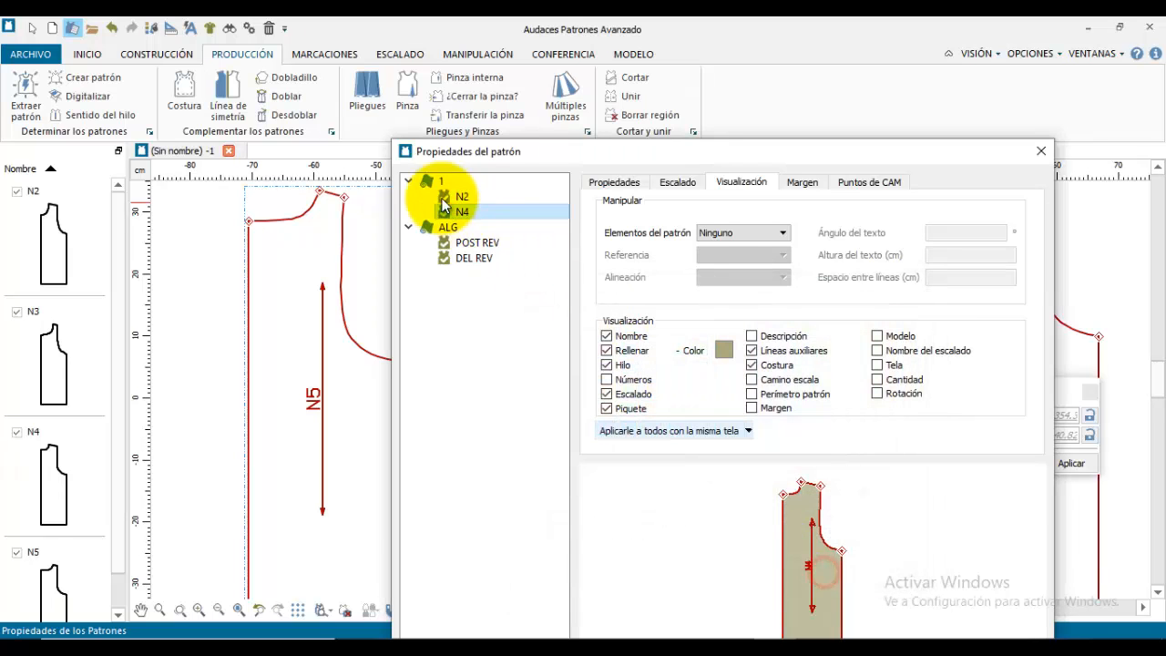
Step: Change the fill colour of piece N2 to greyish olive with RGB 170, 170, 127
click(475, 196)
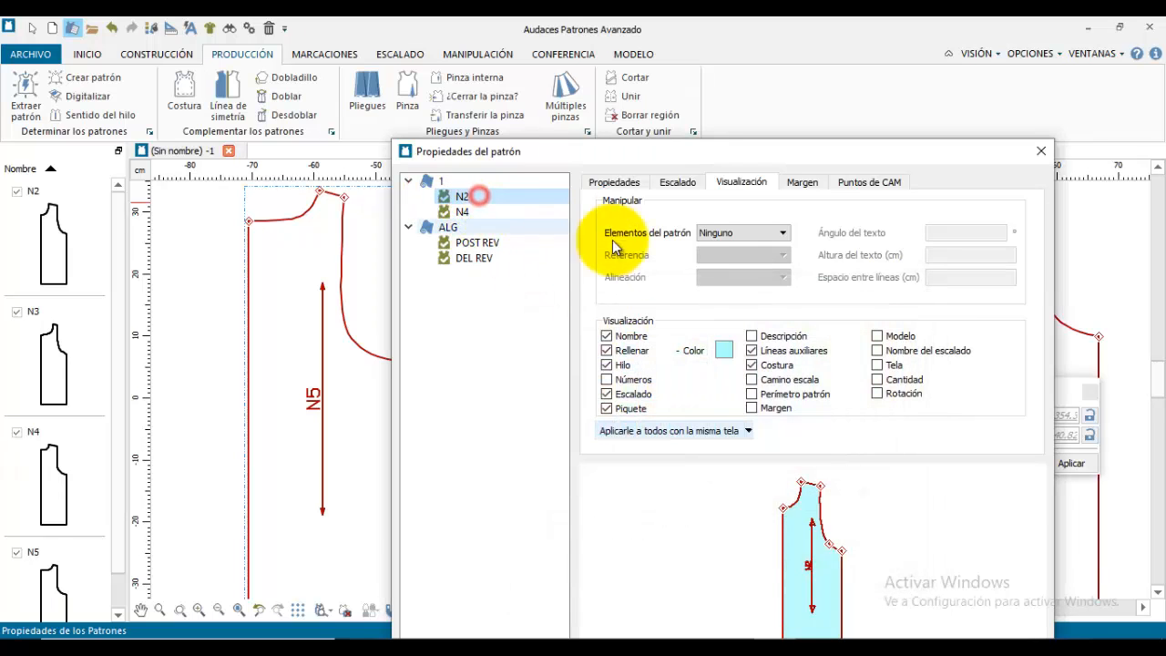
click(724, 352)
click(698, 347)
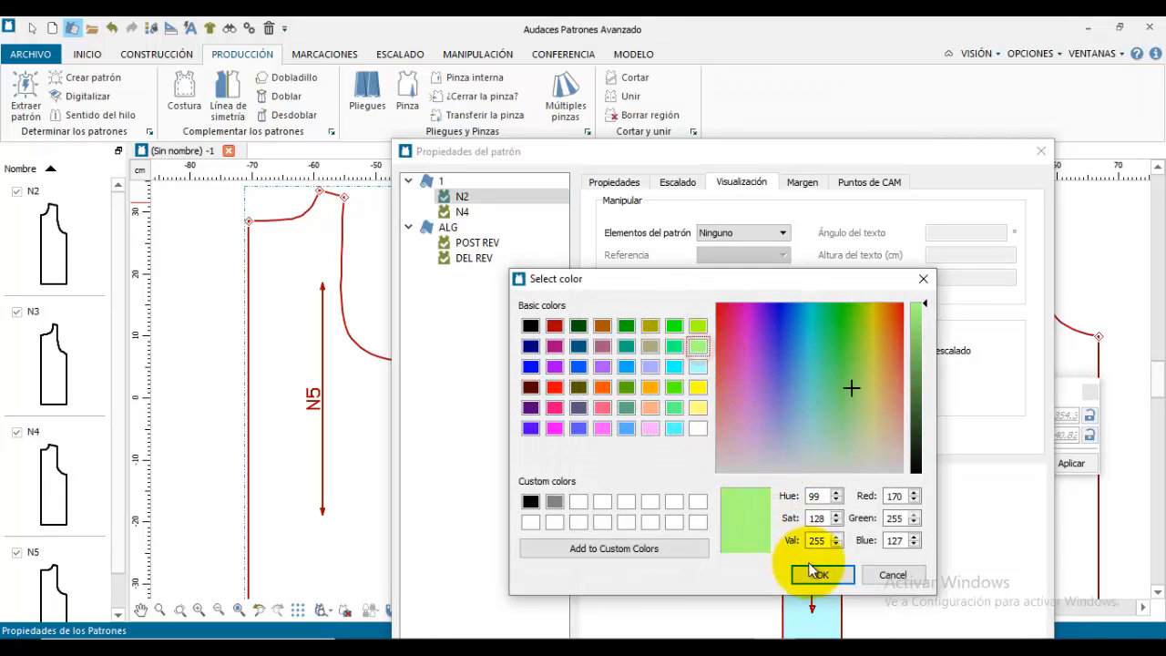
click(651, 346)
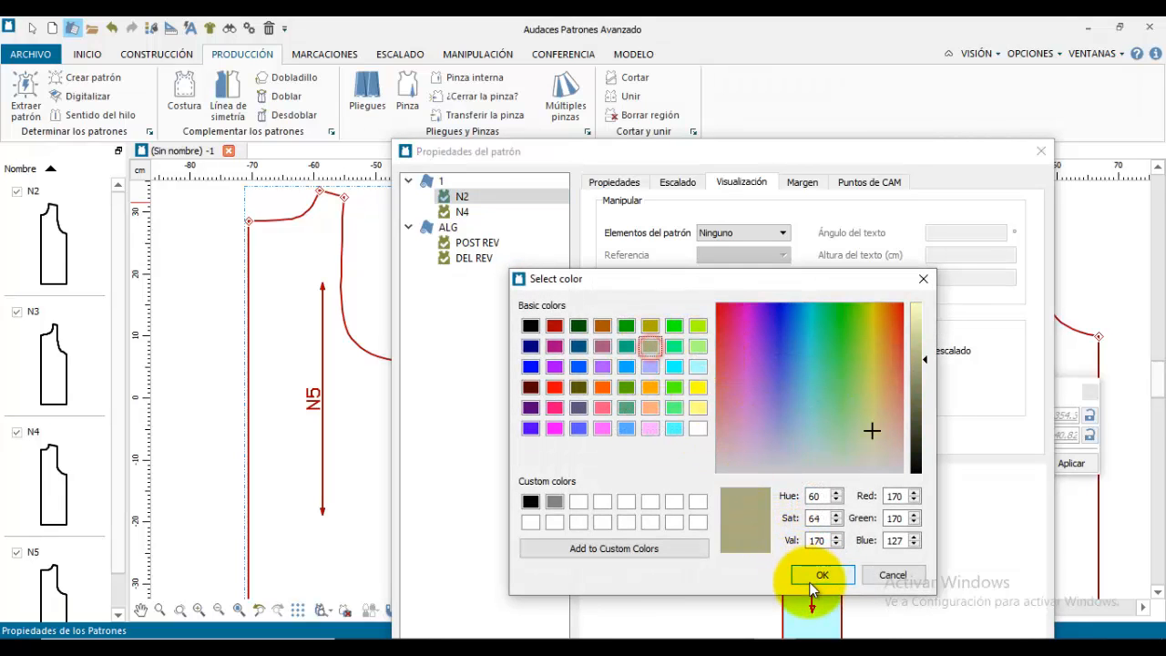
click(820, 574)
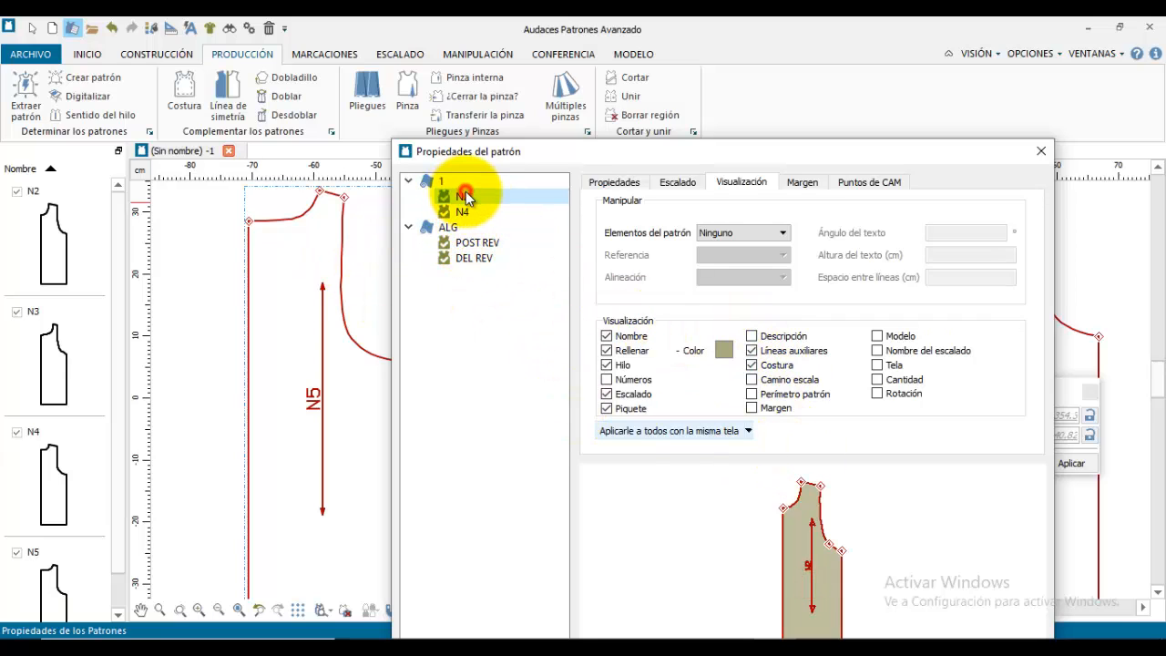
Step: Rename piece N2 as DEL ALT and piece N4 as POST ALT
click(616, 184)
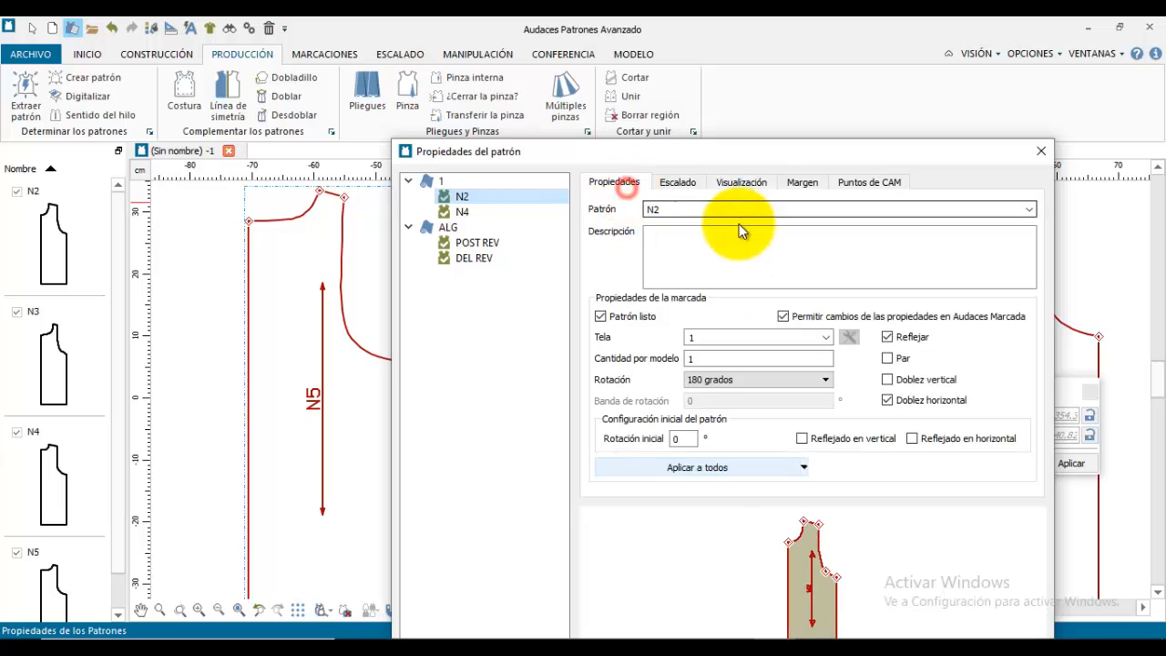
click(683, 209)
click(693, 358)
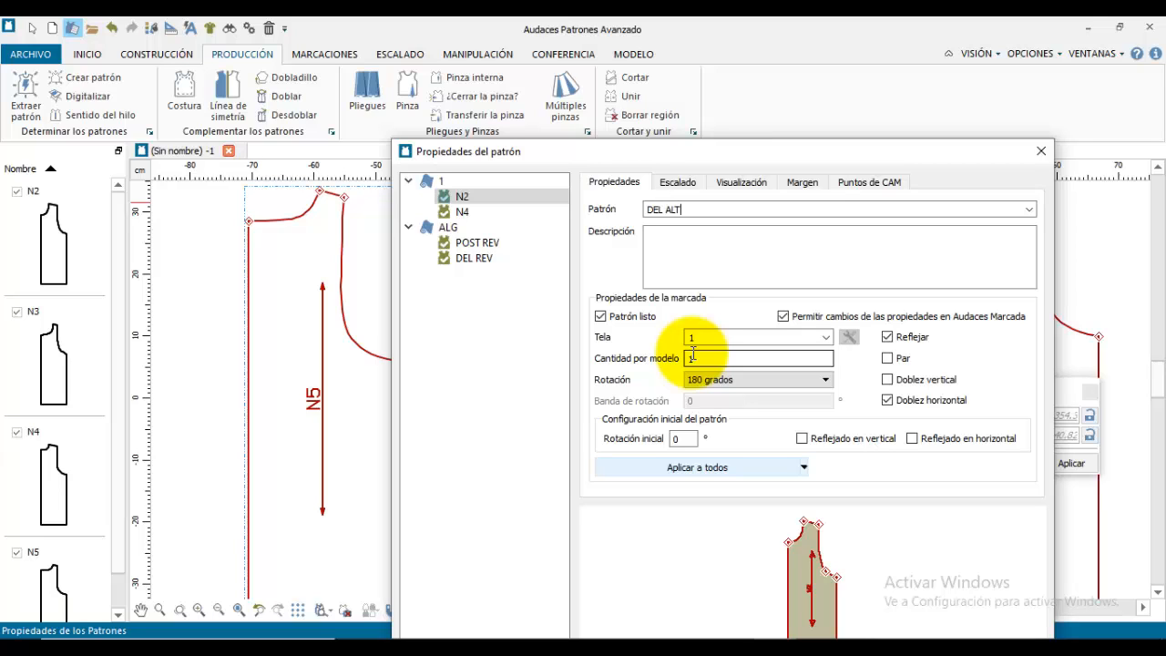
click(462, 211)
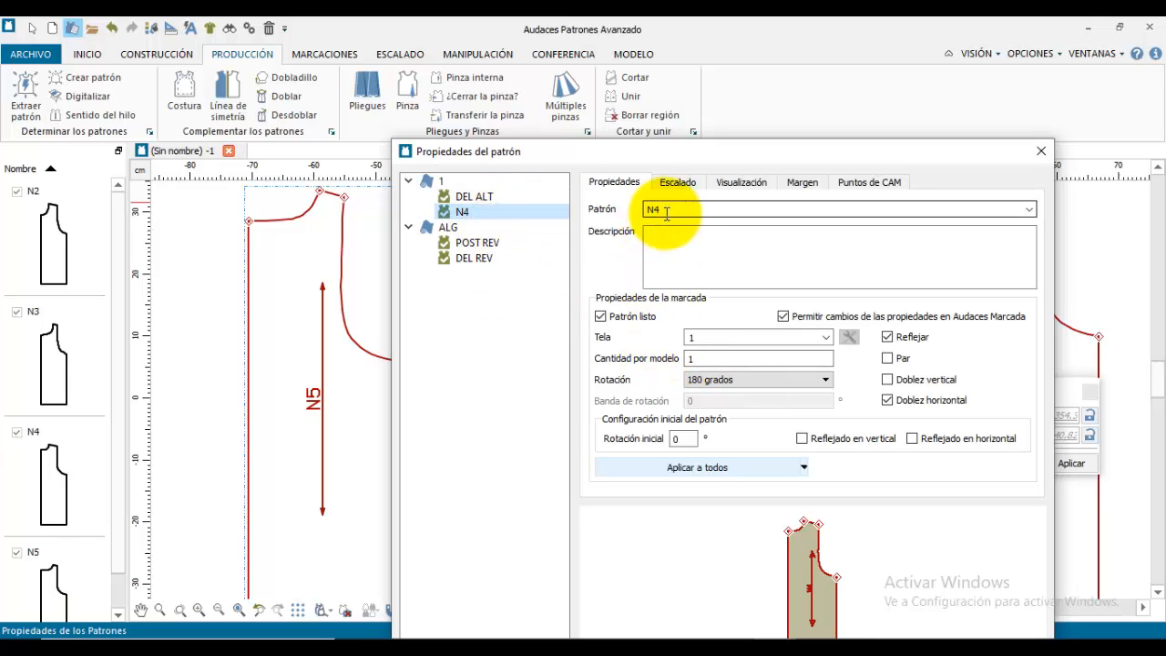
double_click(662, 210)
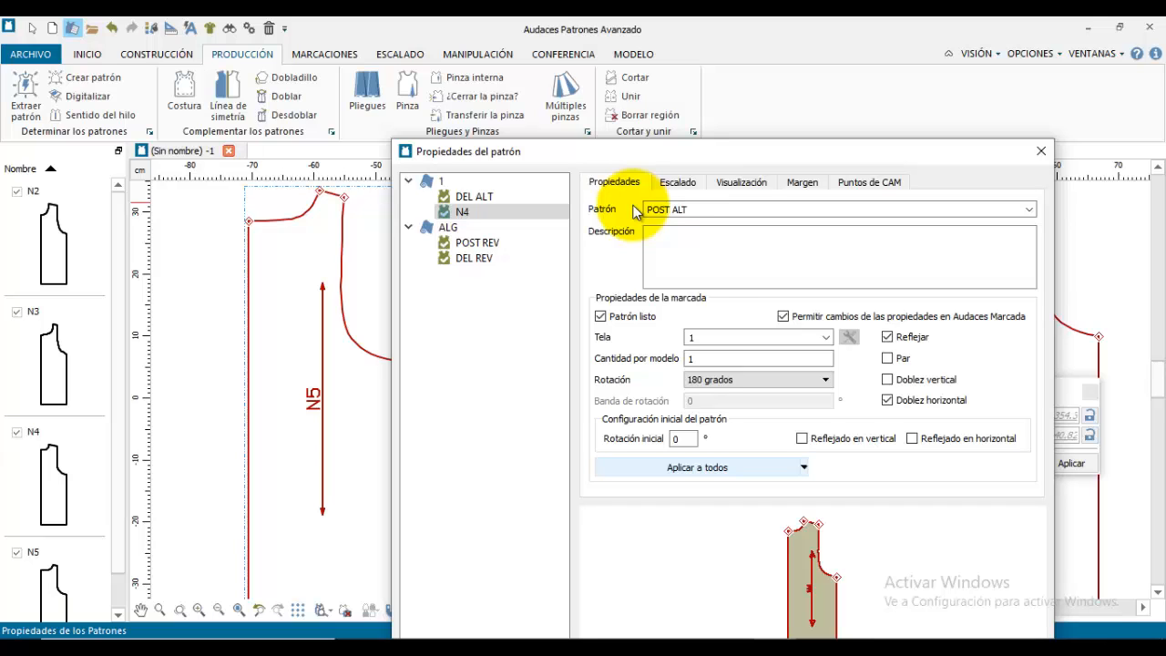
Step: Confirm the pattern properties so the new names and fill colours are applied to all four pieces
drag(732, 157, 718, 98)
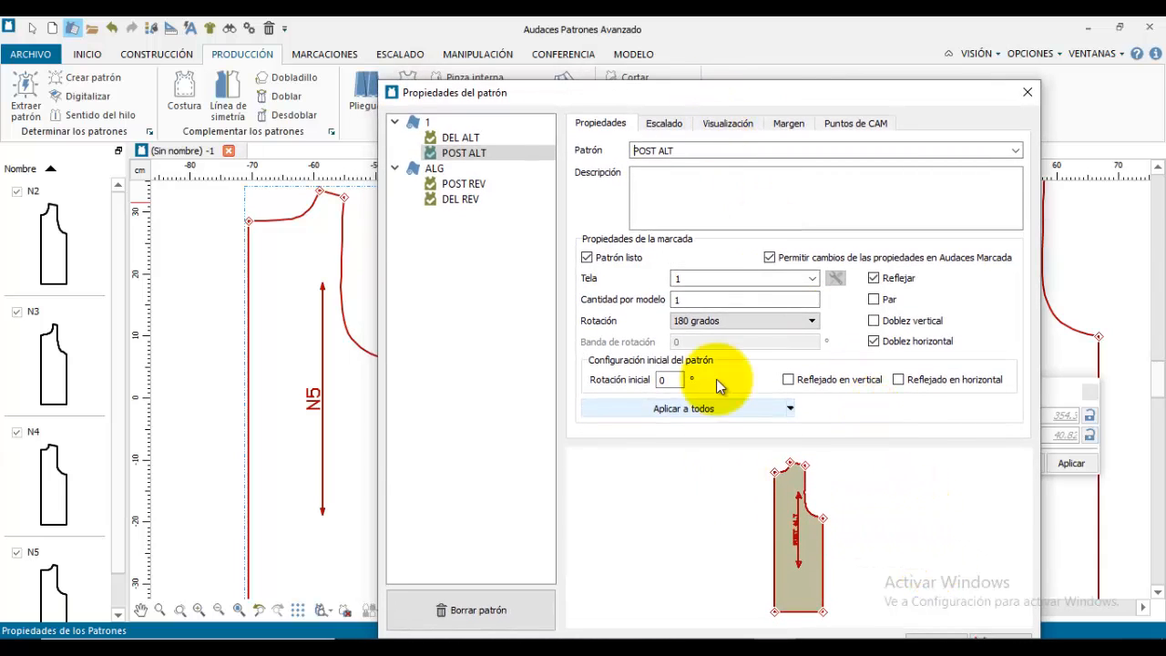
click(932, 636)
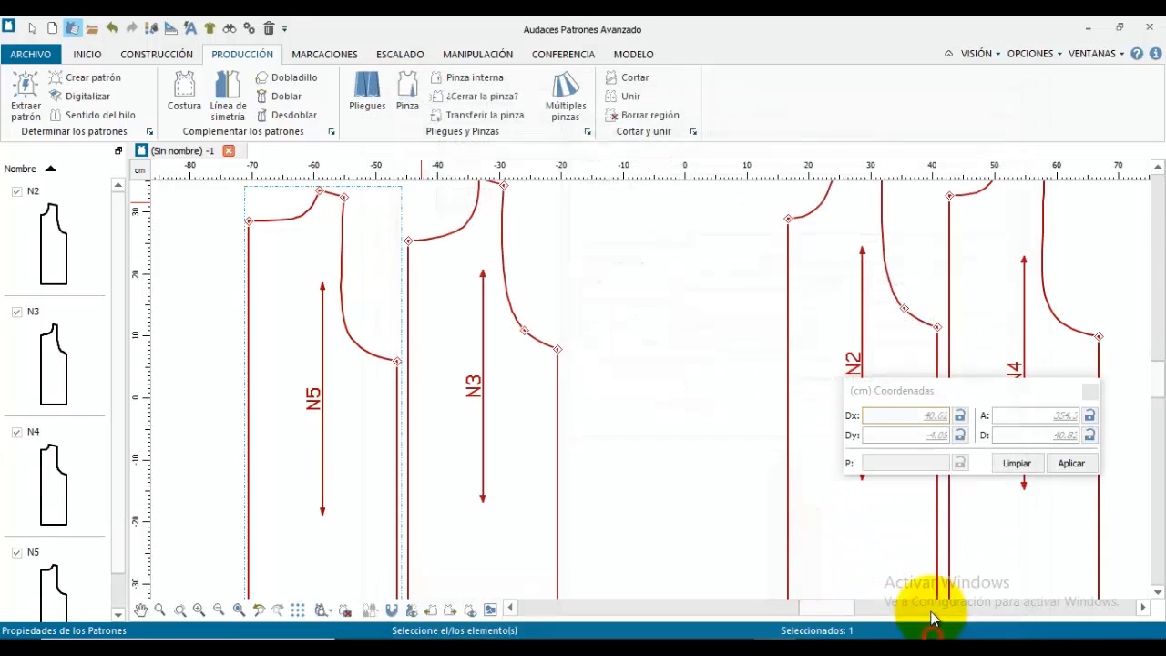
scroll(653, 339, down, 1)
scroll(541, 334, up, 1)
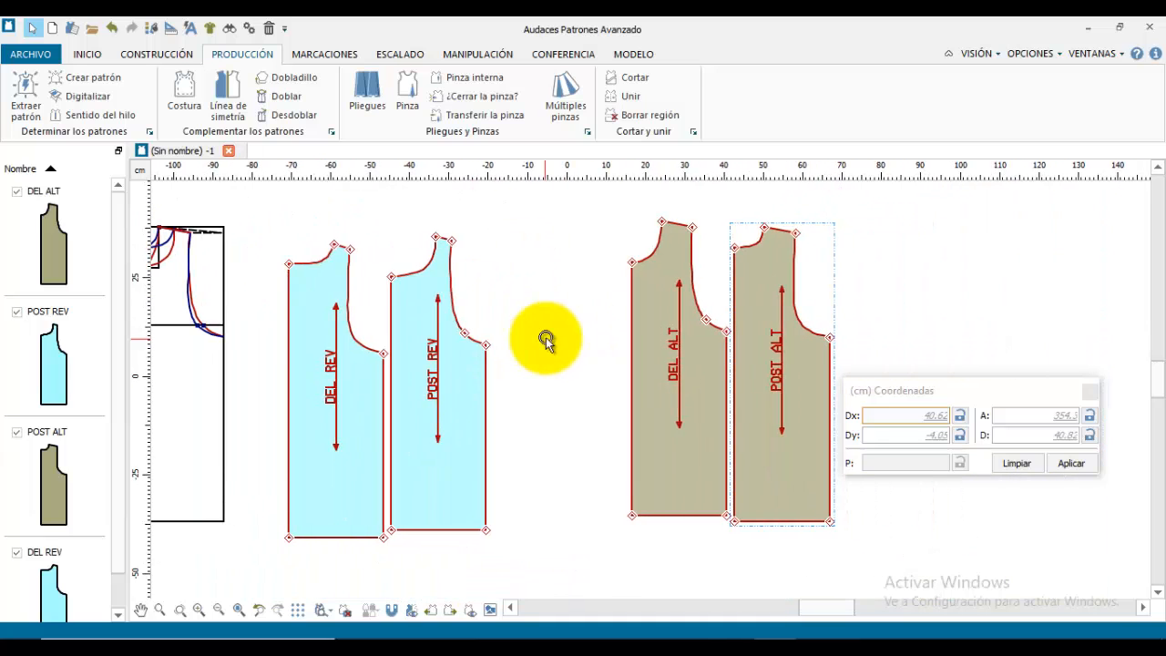
scroll(455, 333, up, 1)
scroll(490, 309, up, 1)
middle_drag(489, 310, 560, 329)
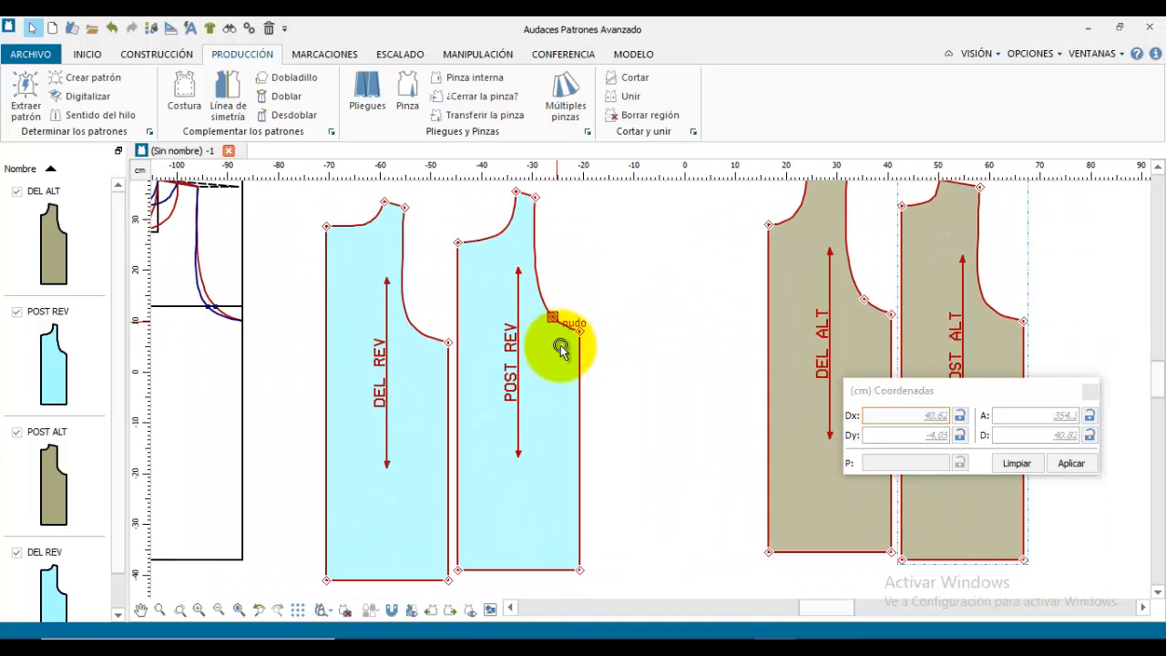
Step: Add an automatic symmetry line along the straight centre edge of POST ALT
click(228, 99)
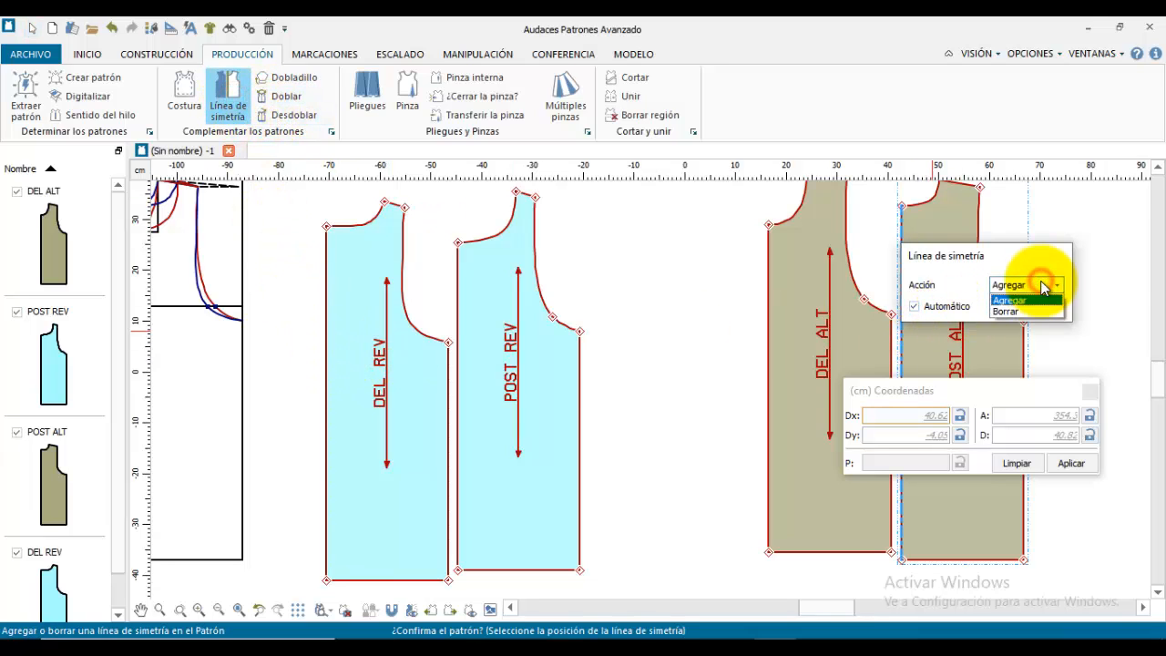
click(1018, 300)
click(325, 338)
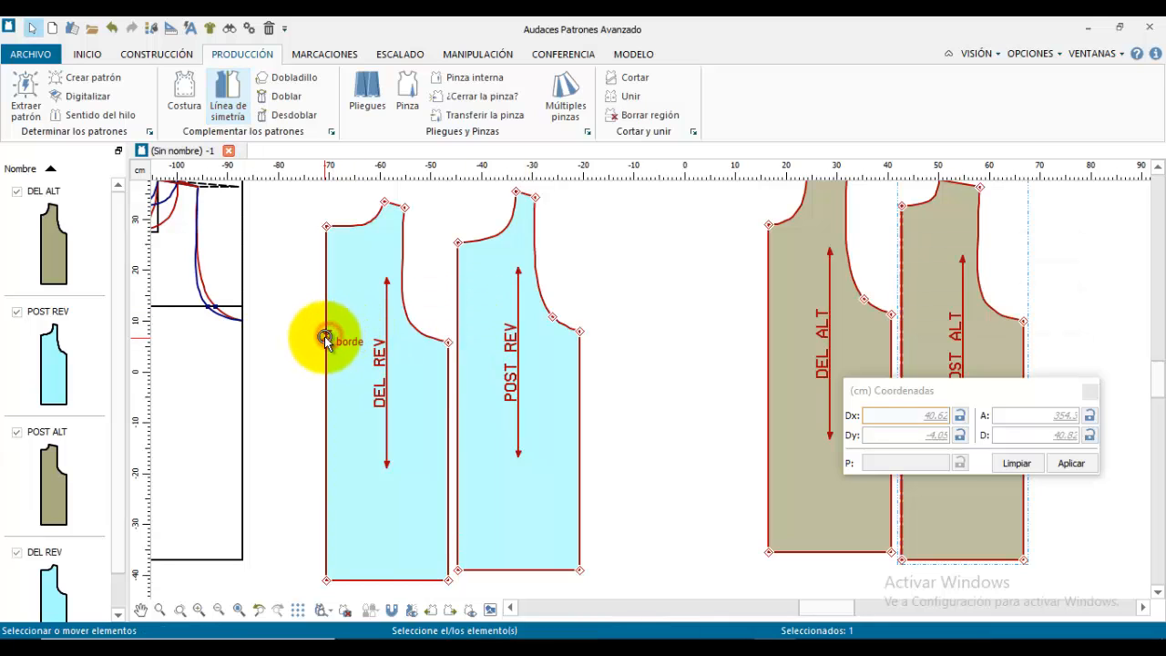
click(924, 323)
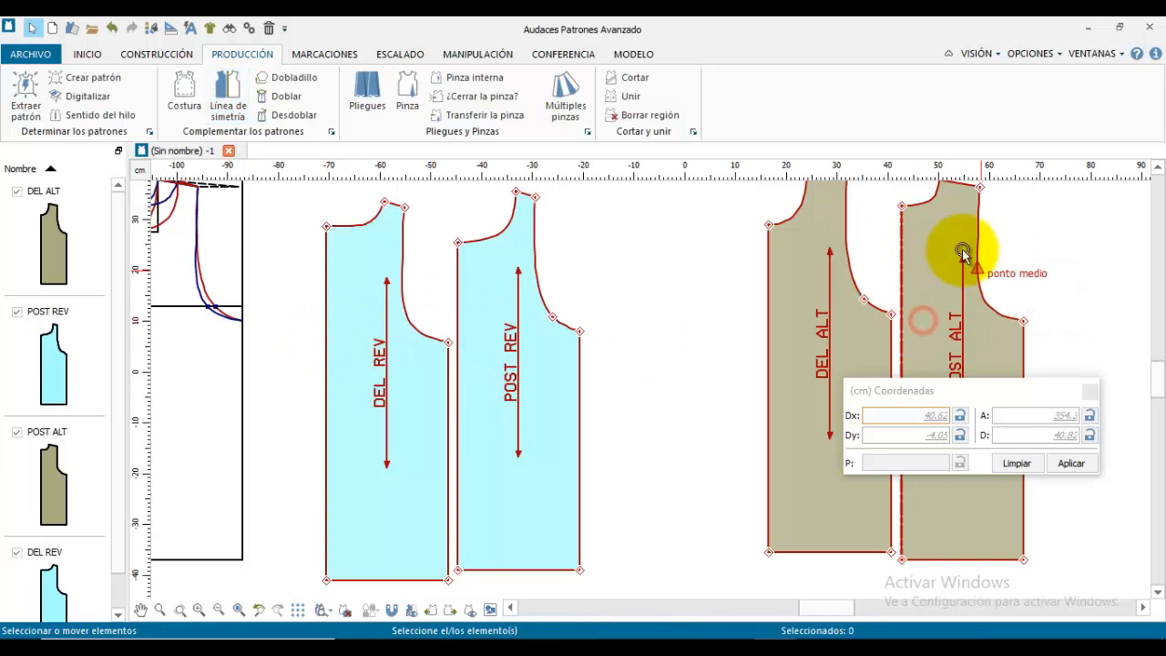
Step: Add automatic symmetry lines along the straight centre edges of DEL ALT, POST REV and DEL REV
click(221, 91)
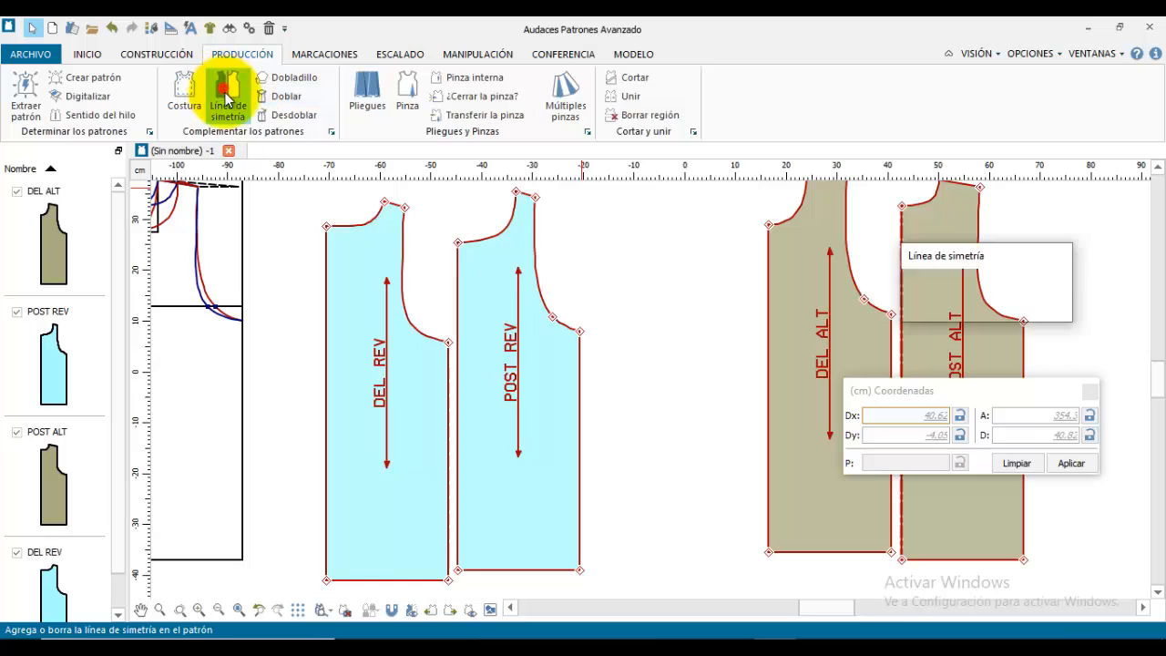
click(770, 275)
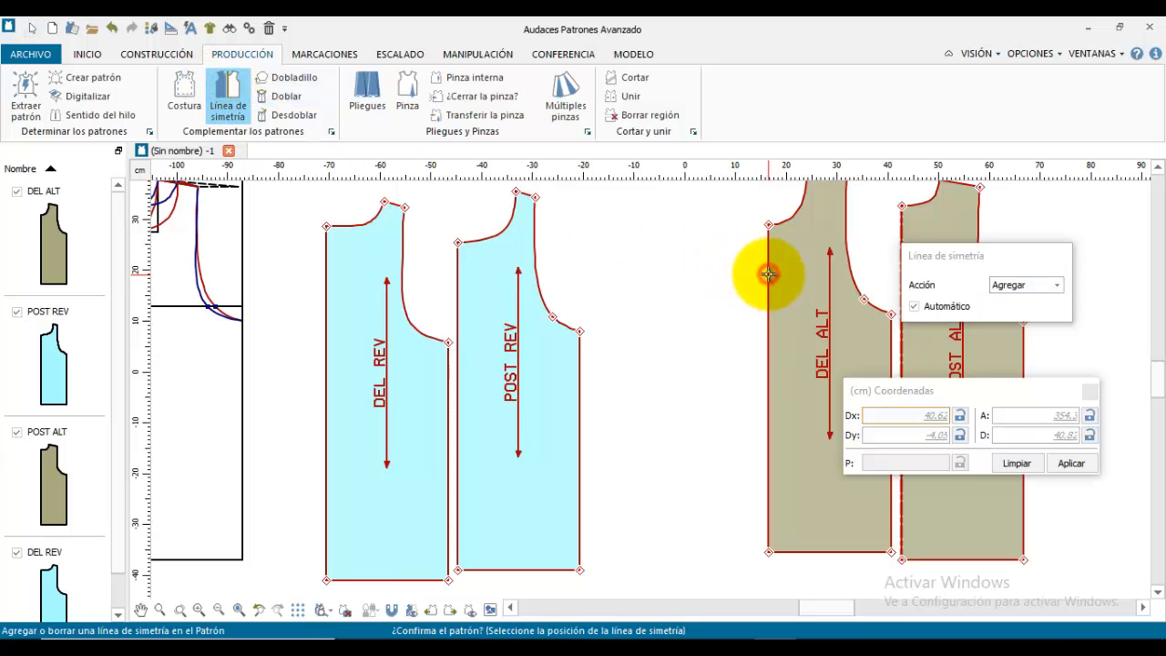
click(769, 274)
click(770, 278)
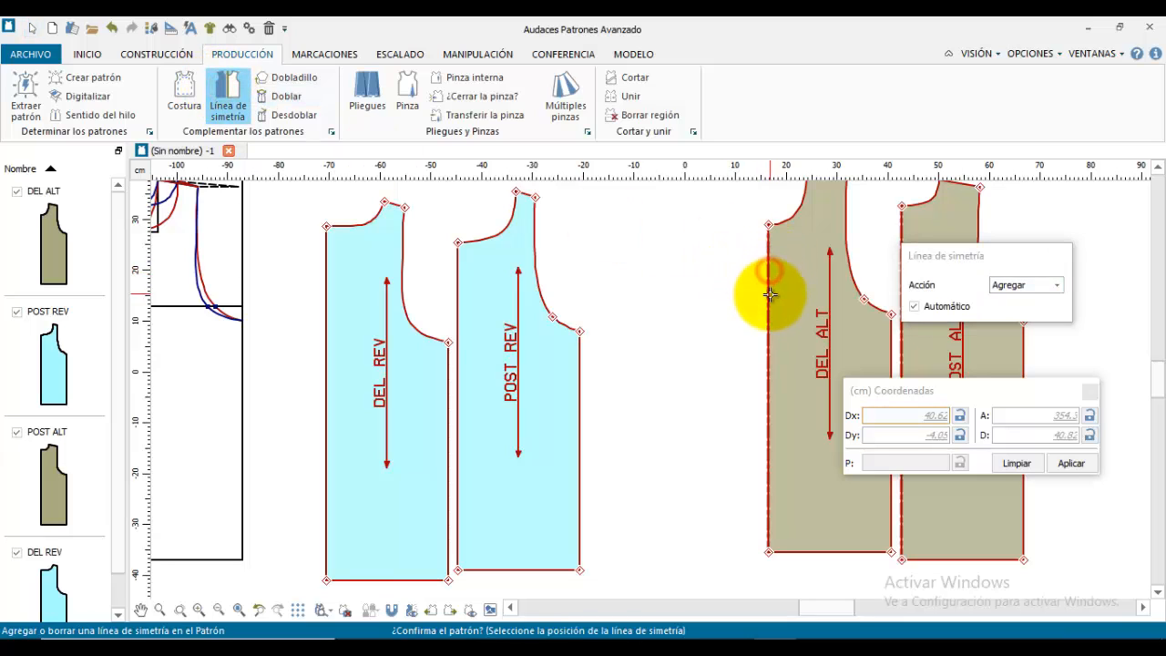
click(461, 275)
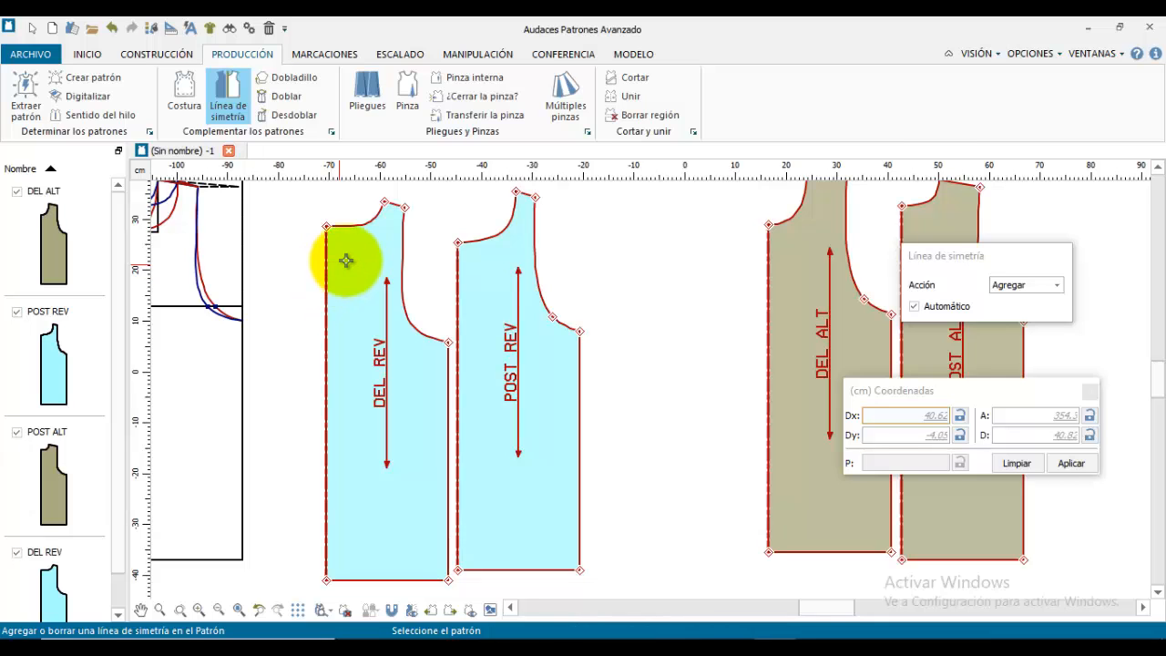
Step: Show the pieces unfolded about their symmetry lines to check them, and switch the unfolded display off again
scroll(507, 328, down, 1)
middle_drag(524, 330, 456, 291)
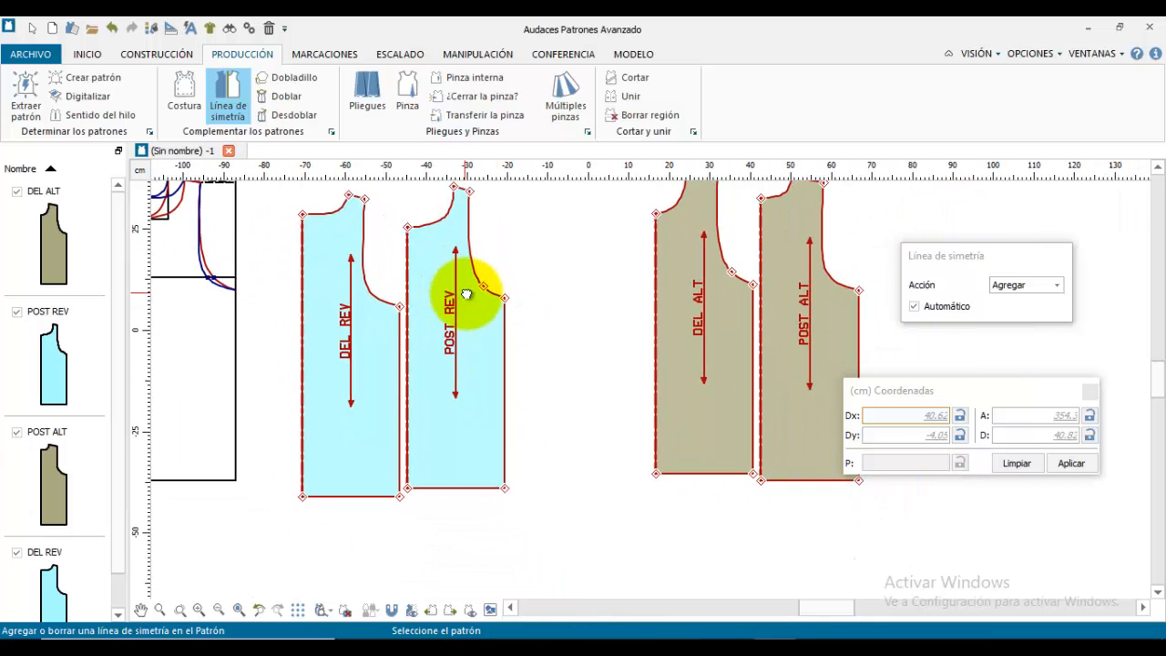
click(412, 610)
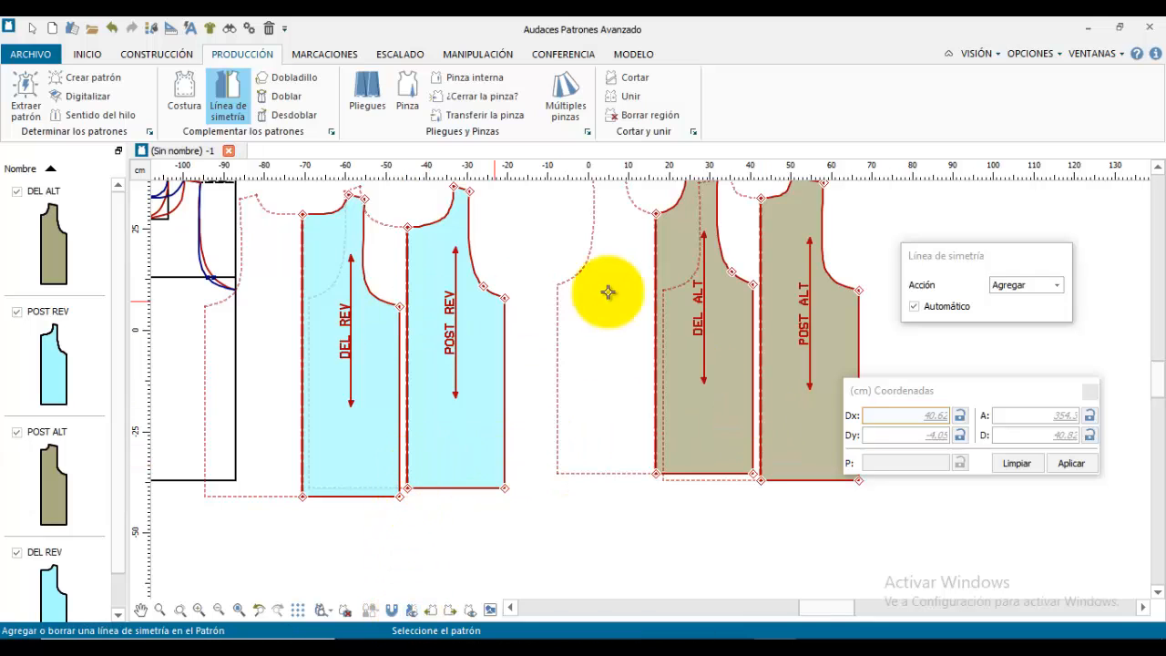
middle_drag(668, 318, 619, 404)
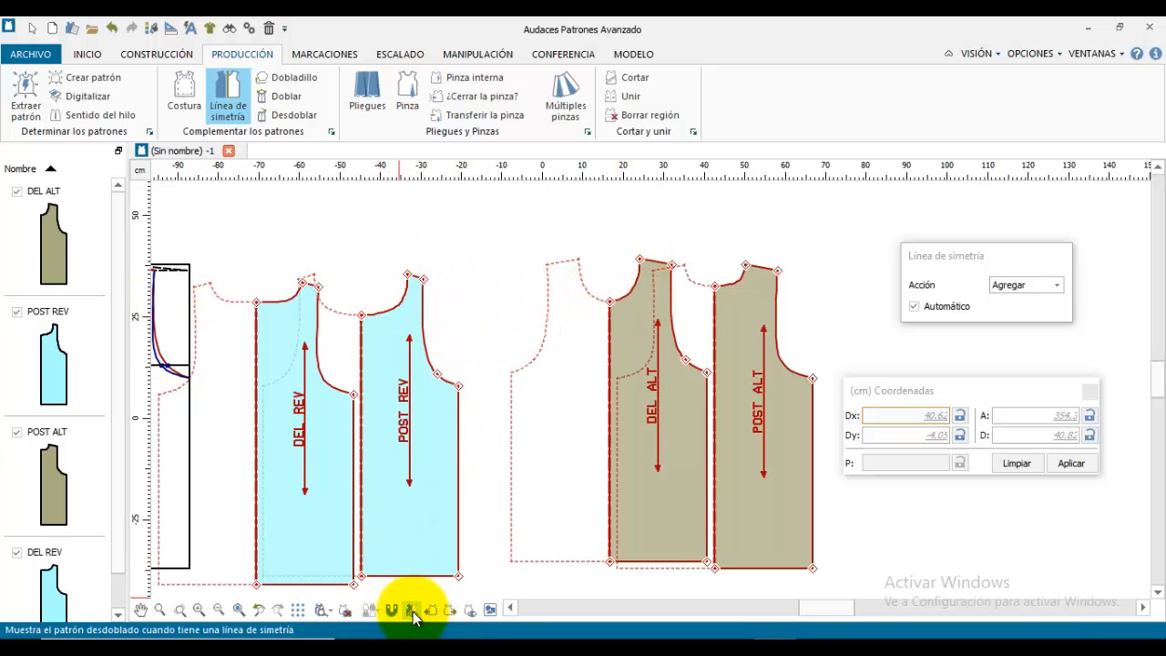
scroll(486, 320, down, 2)
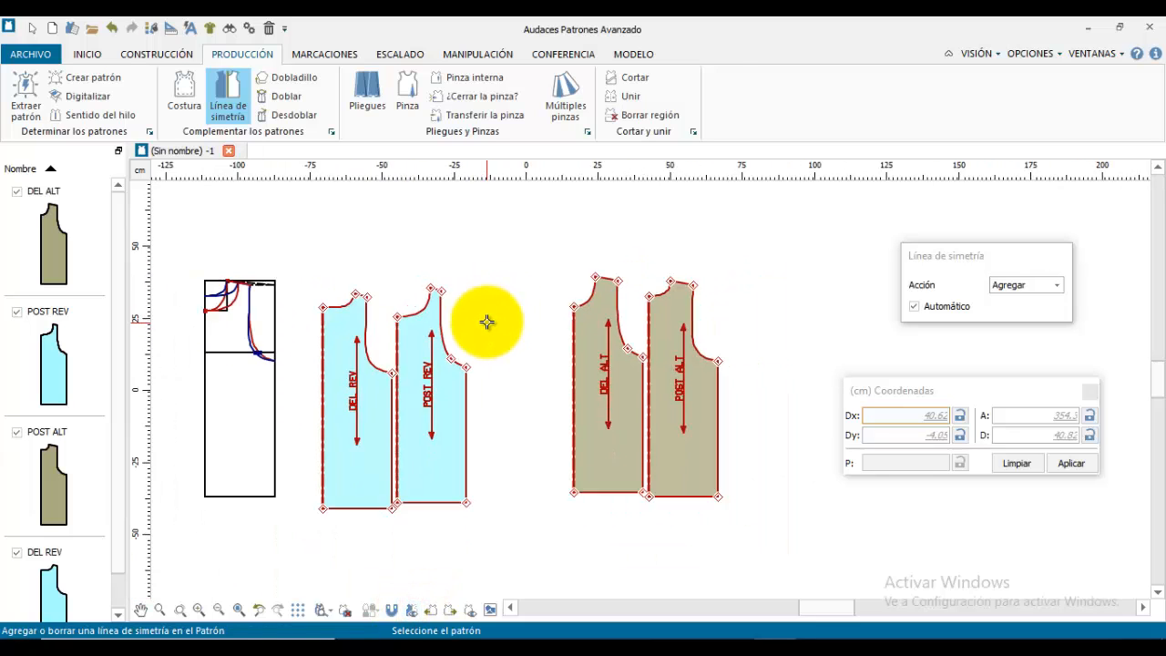
right_click(484, 321)
Step: Move POST REV about 19 cm away from DEL REV, towards the ALT pieces
middle_drag(478, 321, 511, 300)
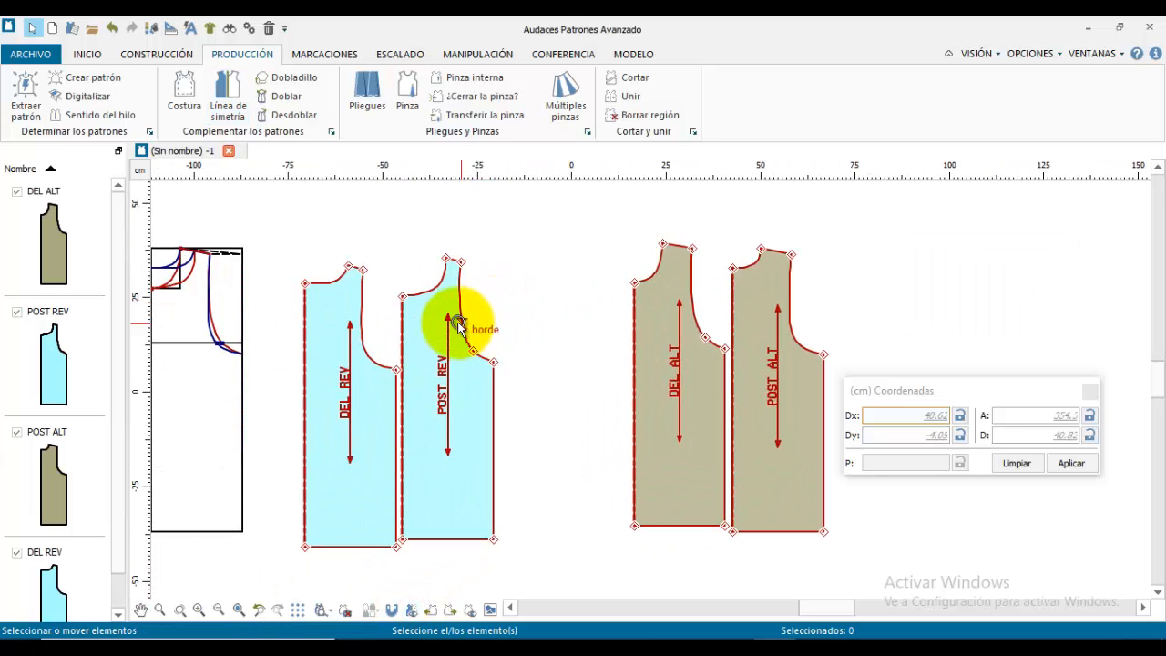
drag(463, 328, 536, 335)
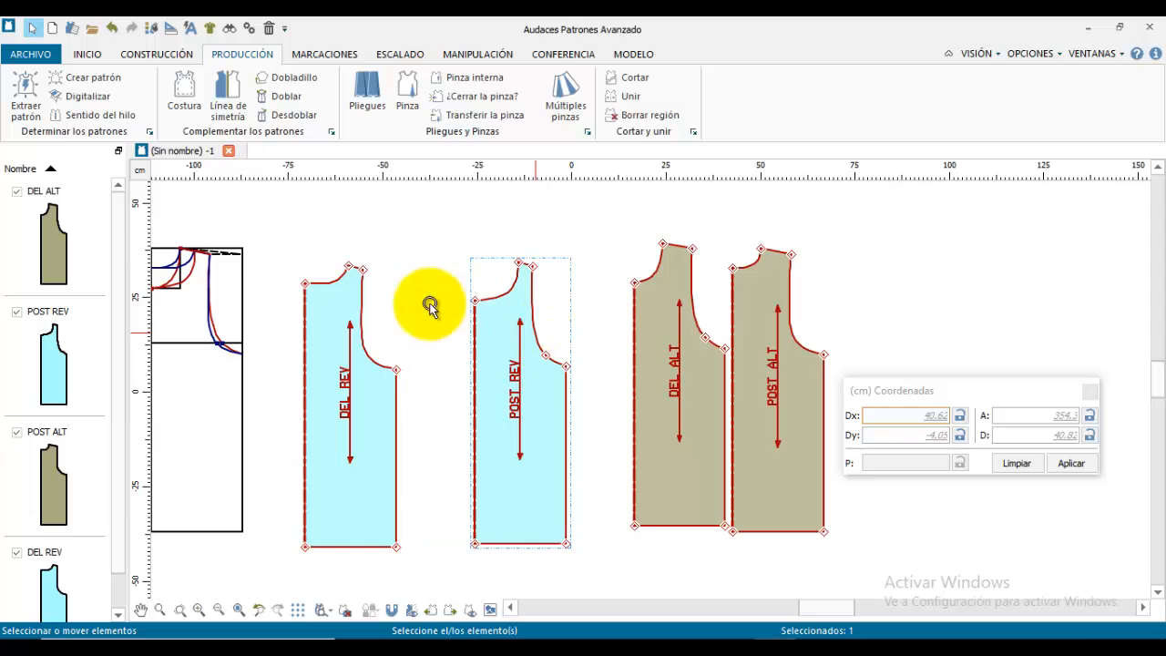
scroll(375, 274, up, 3)
click(182, 91)
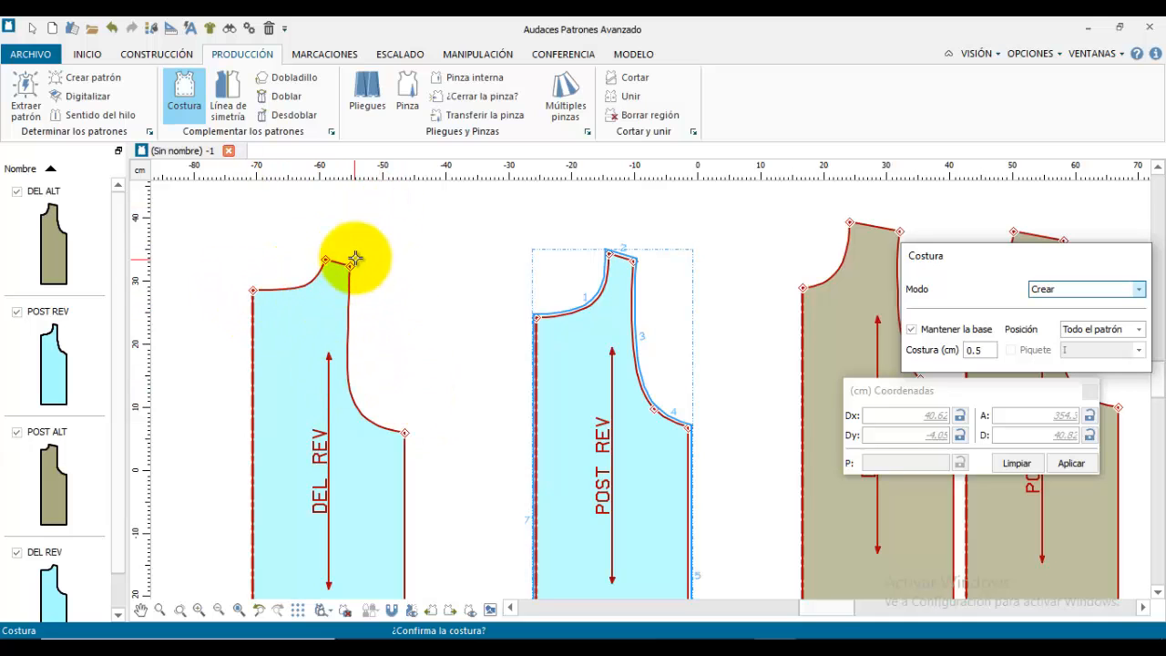
scroll(351, 396, down, 4)
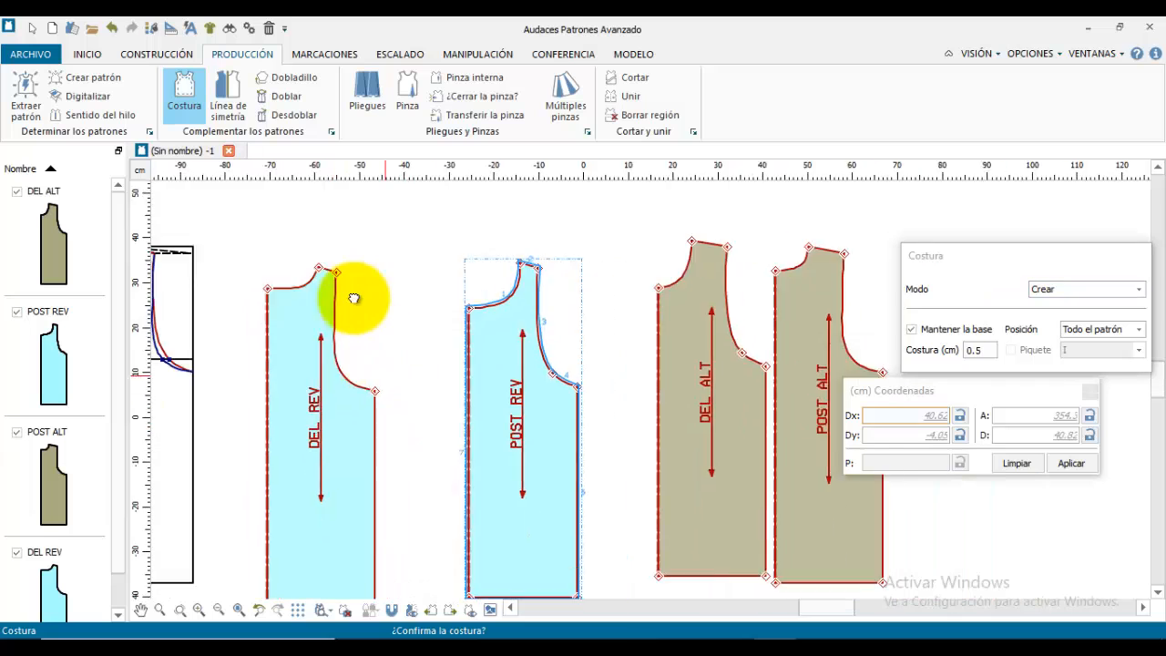
middle_drag(345, 296, 342, 336)
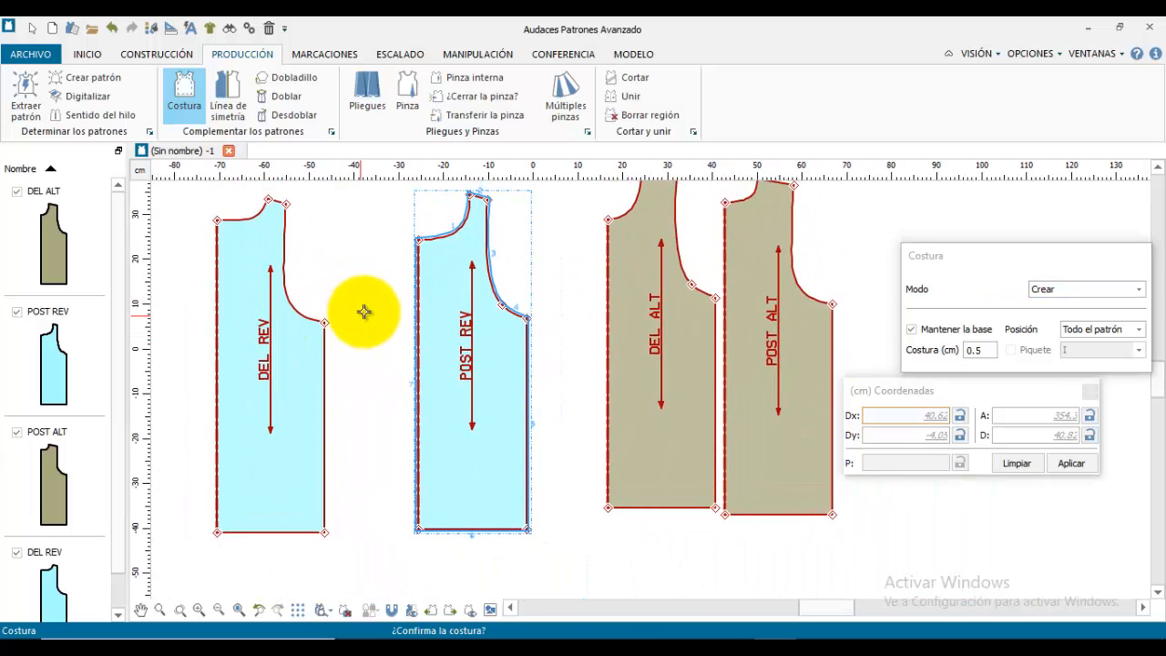
key(Escape)
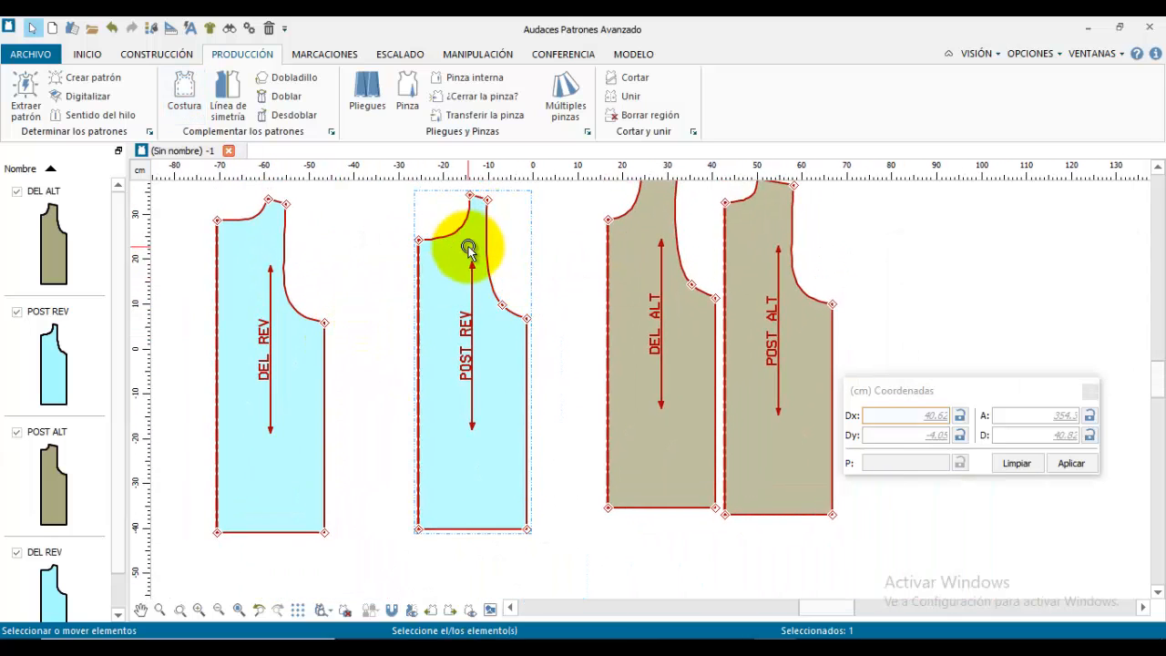
Step: Create a 0.5 cm seam allowance on only the shoulder and side edges of POST REV, keeping the base
click(184, 91)
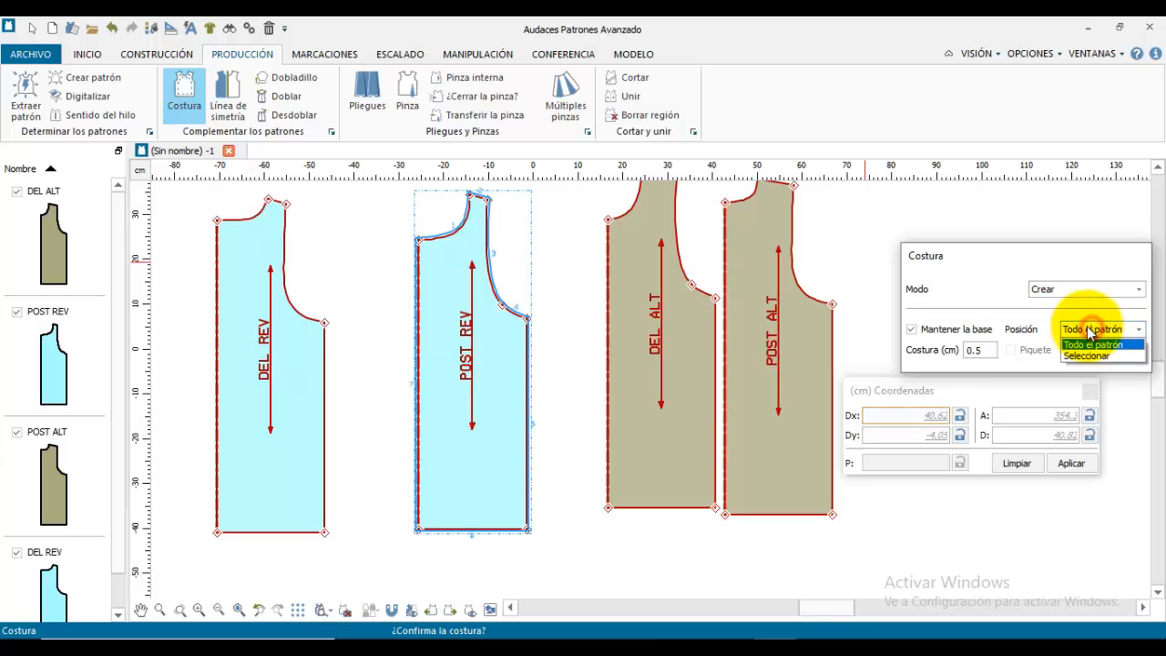
click(1087, 355)
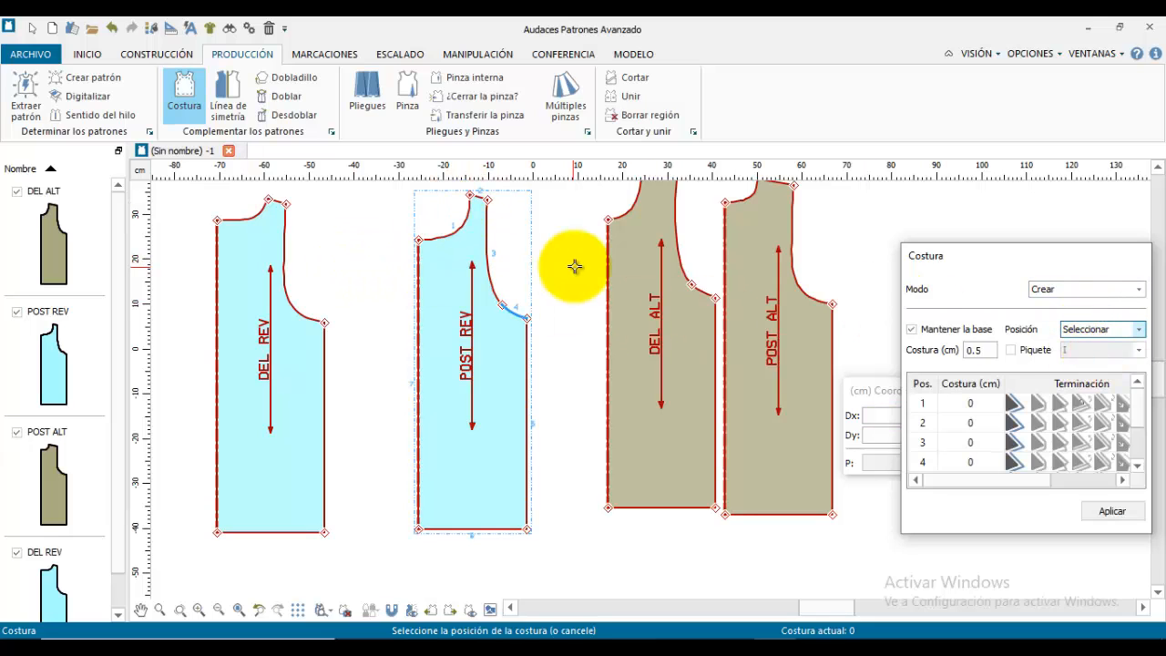
click(478, 197)
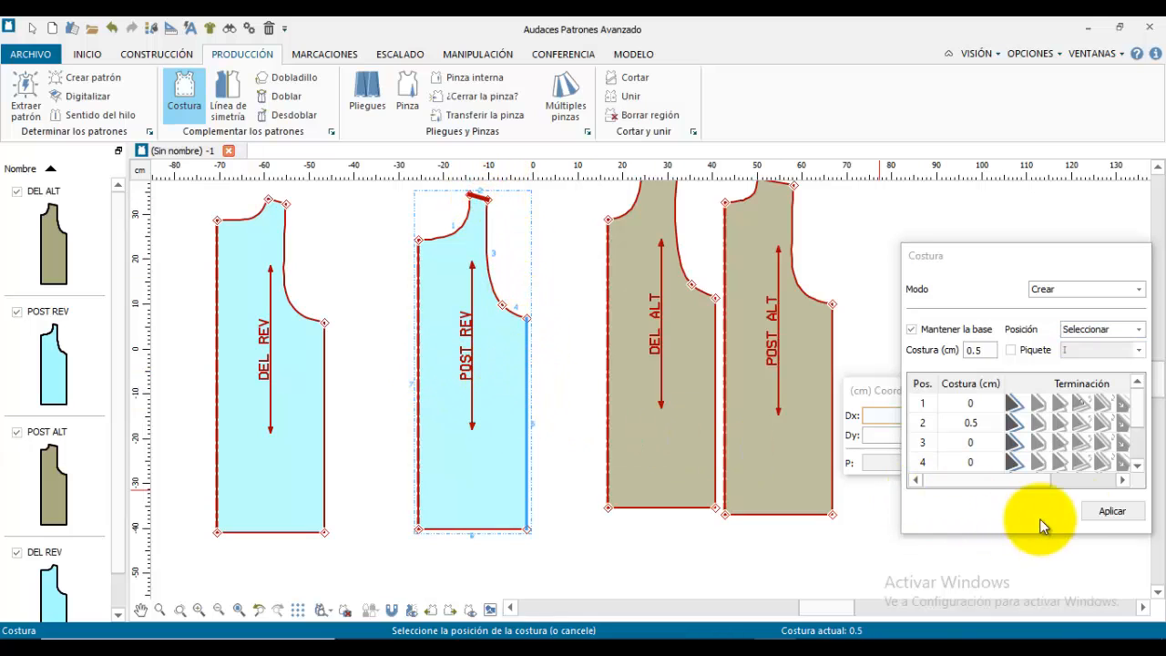
click(1108, 510)
click(553, 383)
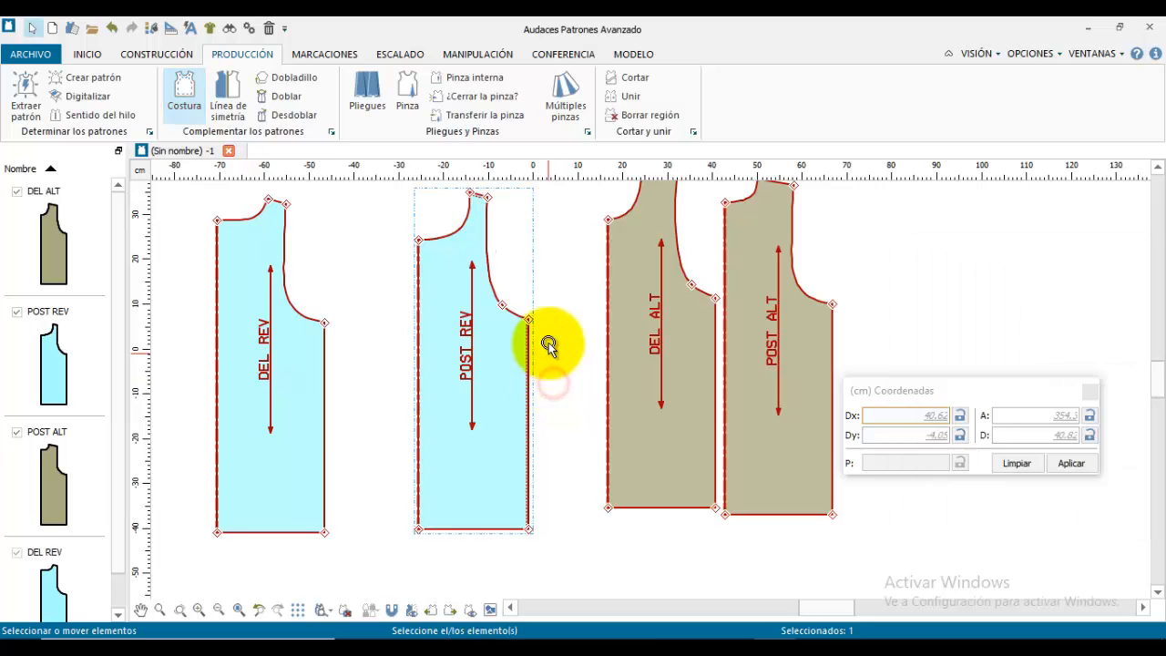
scroll(517, 267, up, 3)
middle_drag(454, 305, 749, 329)
middle_drag(417, 254, 301, 305)
click(181, 100)
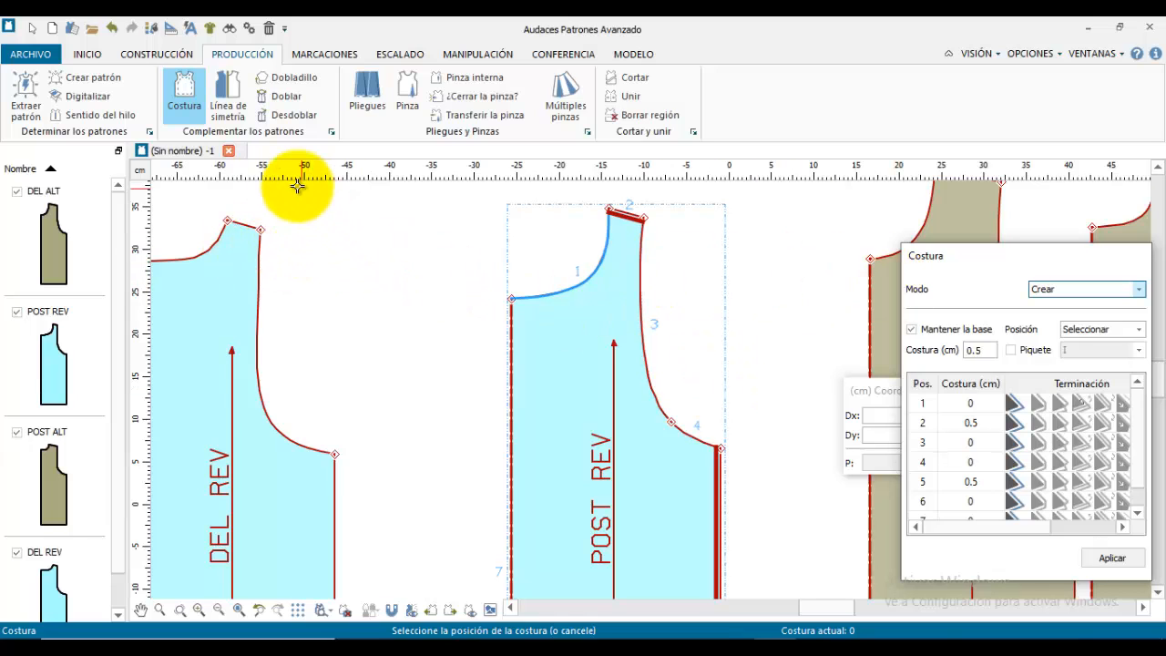
click(239, 225)
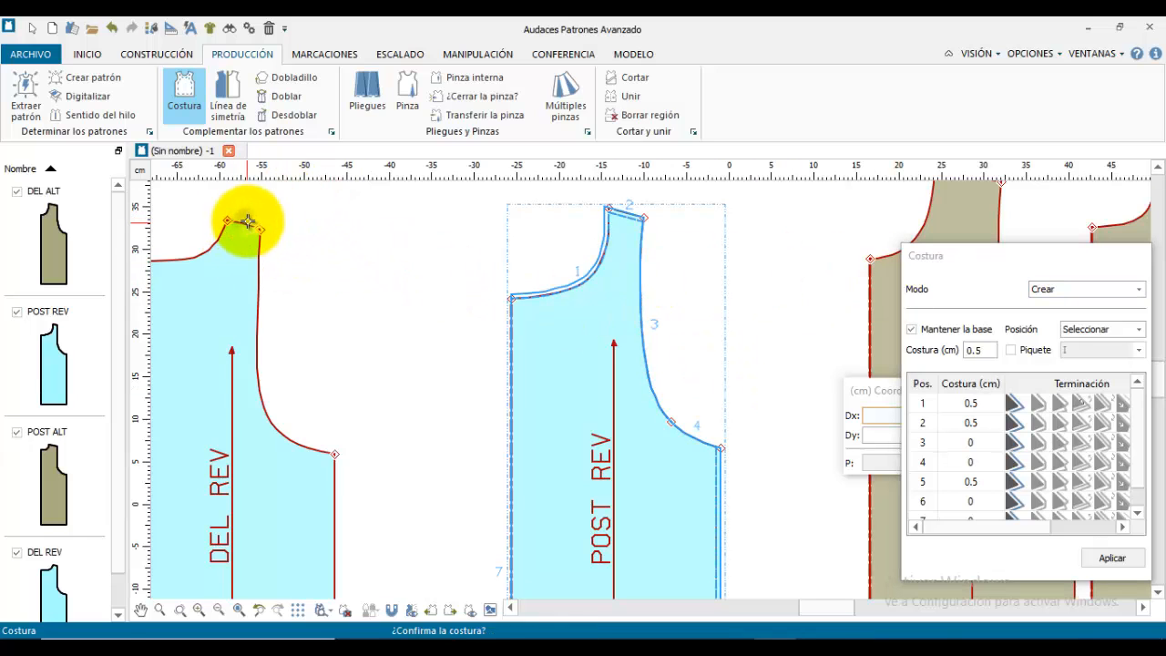
right_click(249, 224)
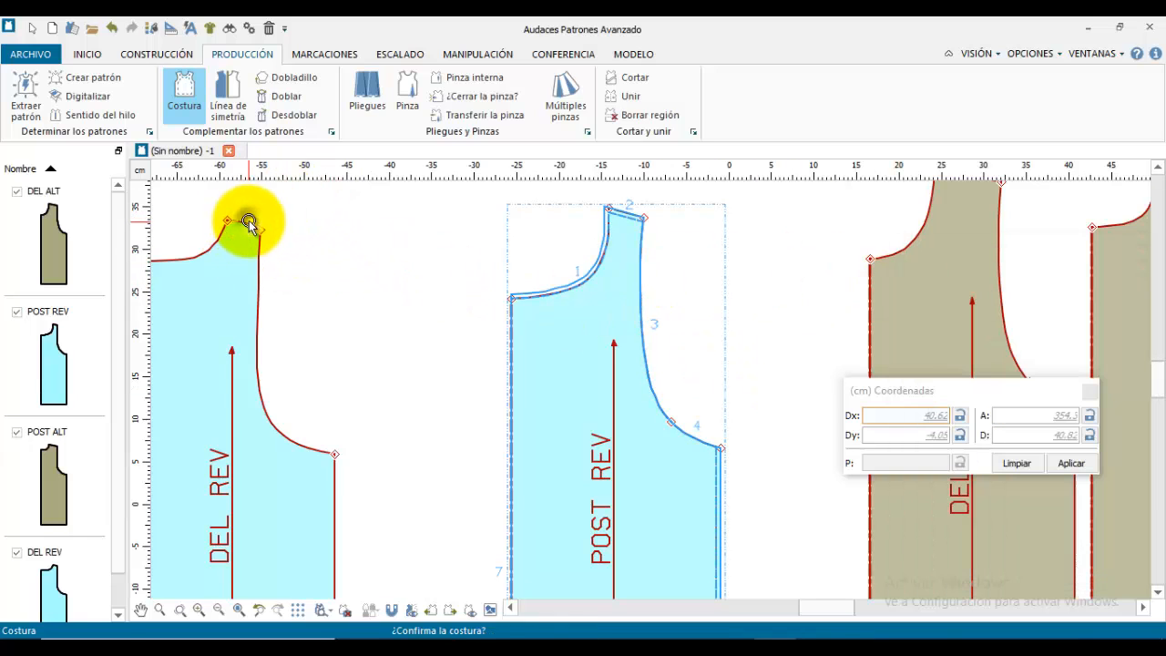
click(184, 91)
click(515, 245)
right_click(515, 244)
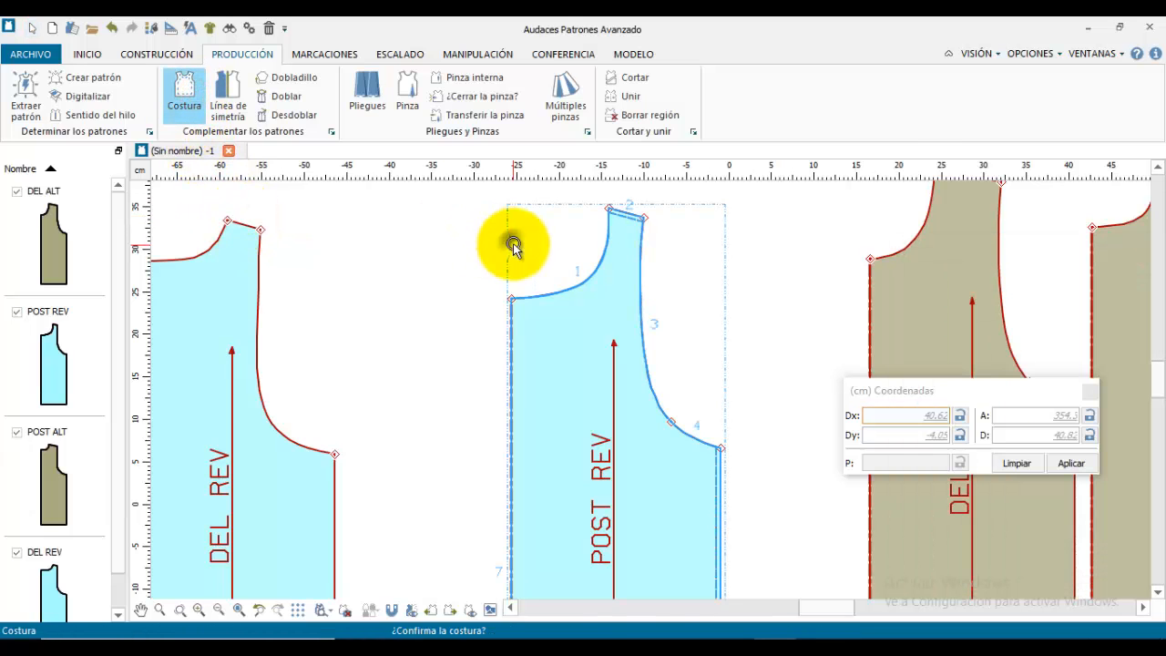
right_click(432, 224)
click(392, 268)
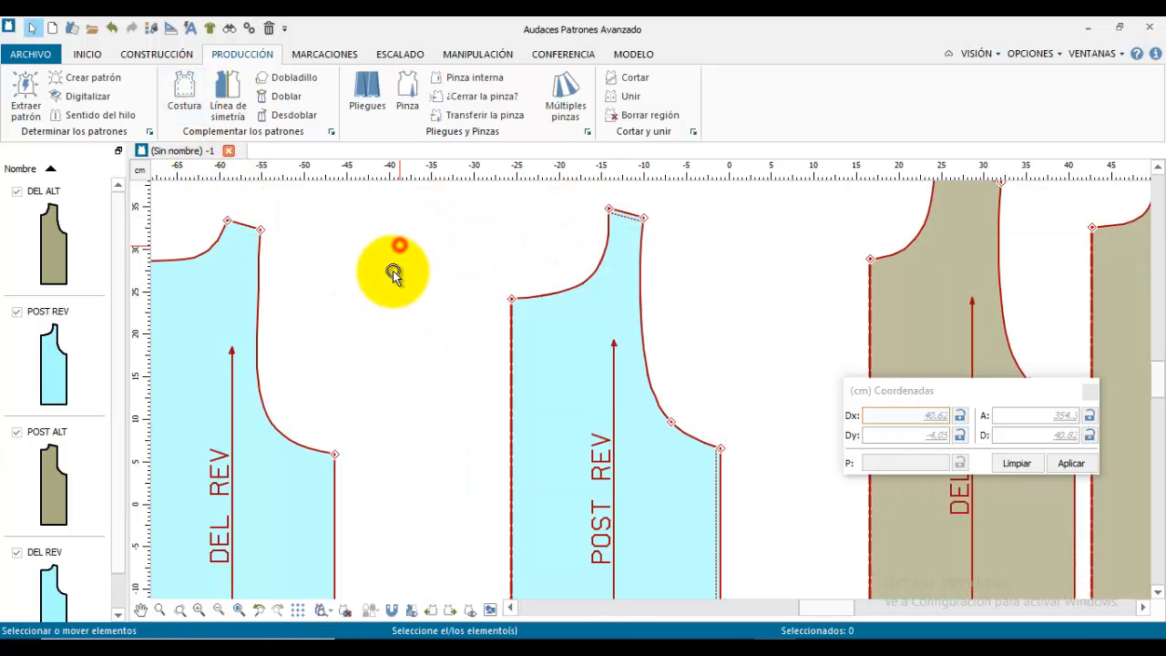
Step: Create a 0.5 cm seam allowance on only the shoulder and side edges of DEL REV, keeping the base
click(242, 231)
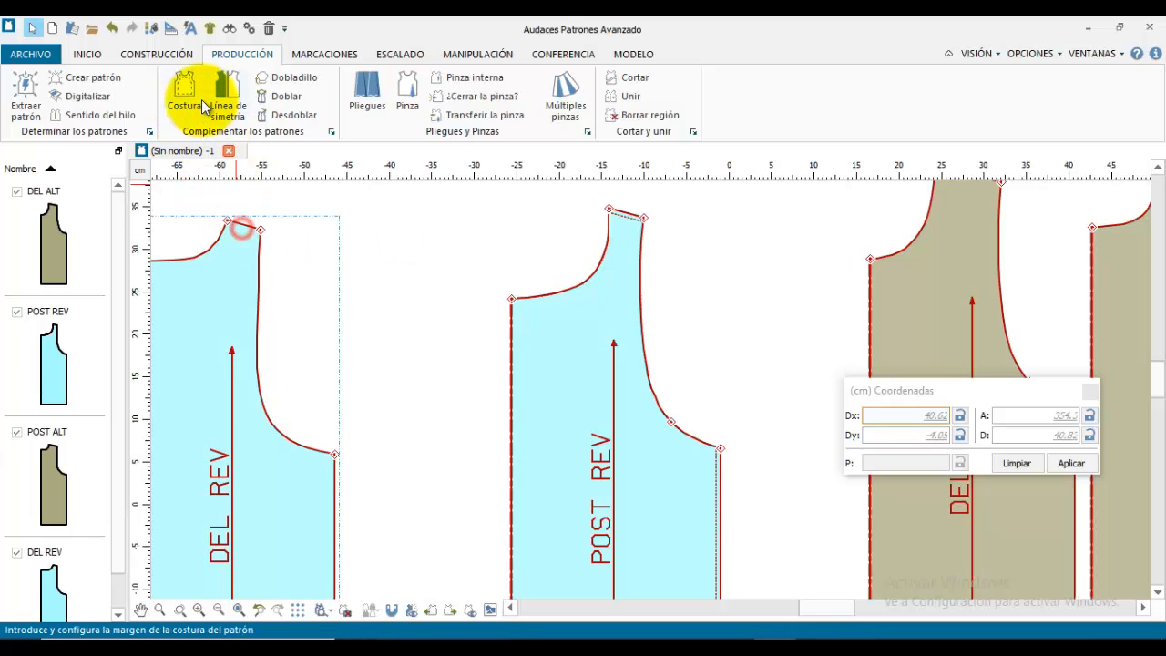
click(184, 91)
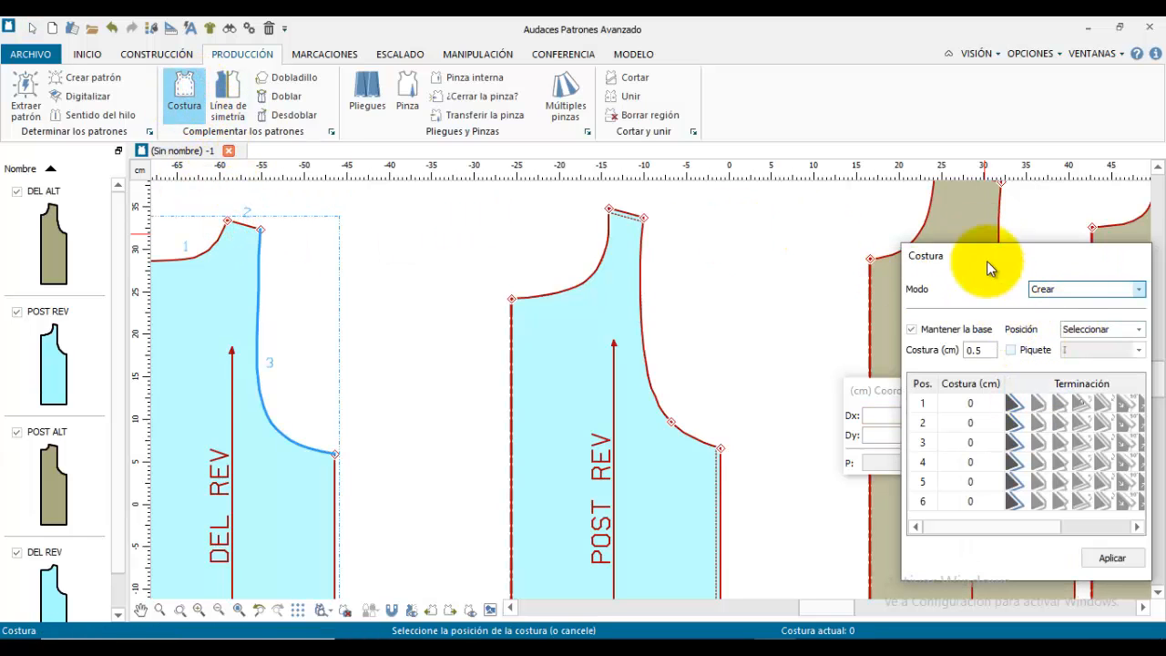
drag(966, 256, 565, 234)
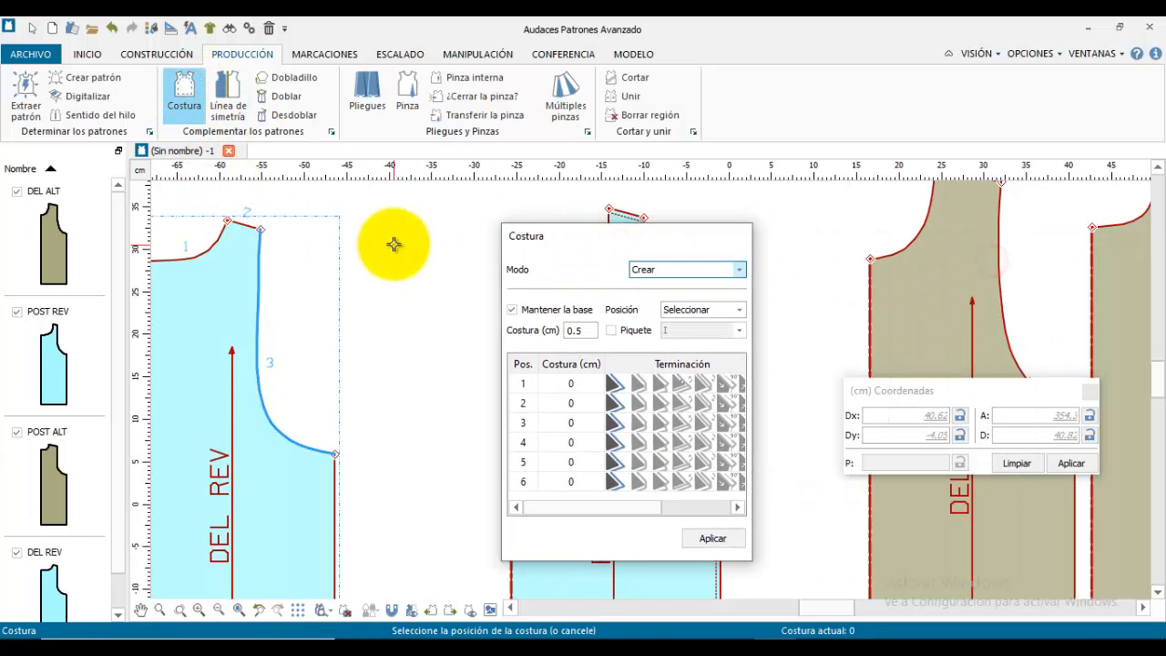
click(260, 224)
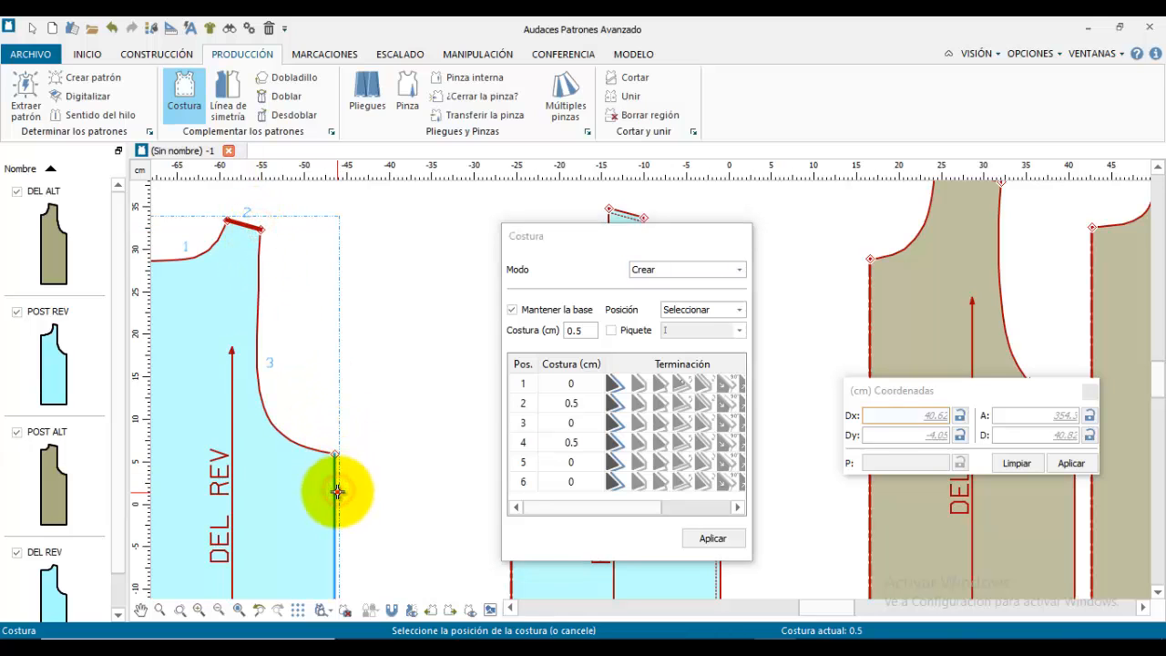
click(711, 538)
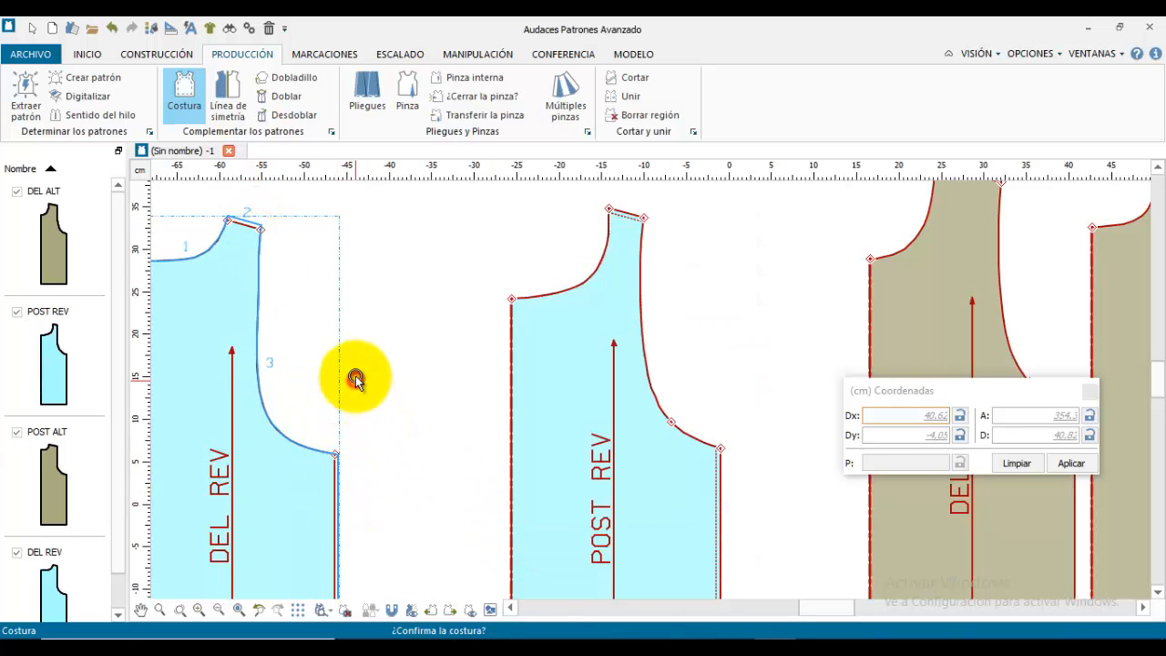
Step: Confirm the previewed seam allowance on DEL REV and finish the seam command
click(355, 378)
right_click(396, 407)
scroll(419, 447, down, 1)
scroll(442, 455, down, 1)
middle_drag(563, 440, 236, 336)
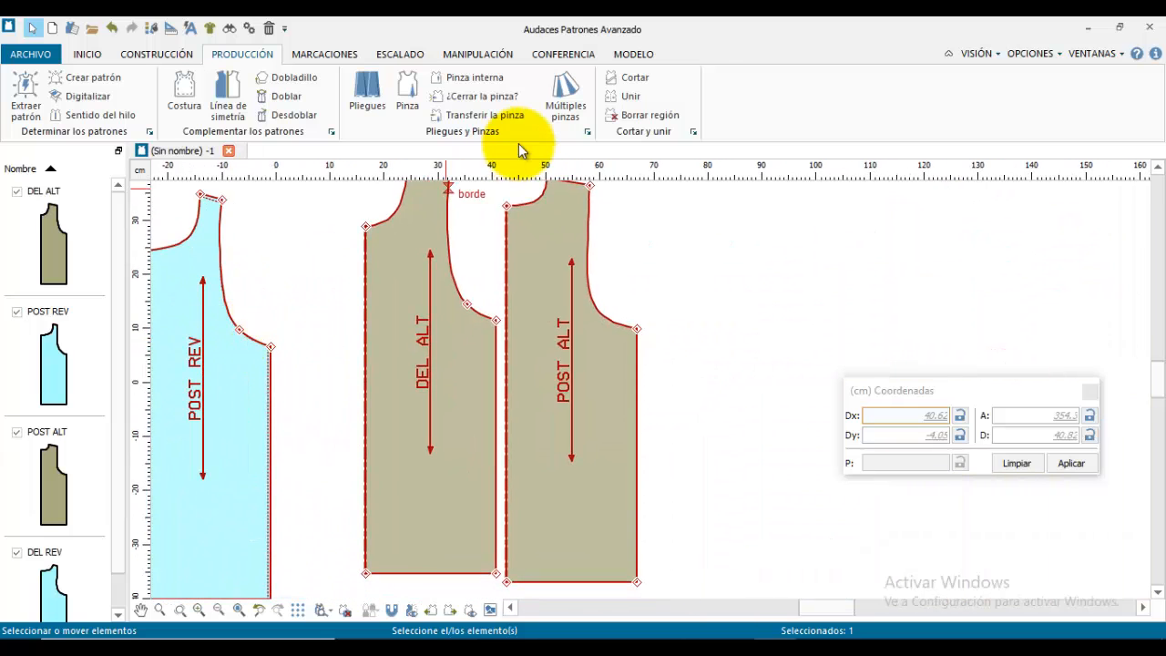
scroll(476, 309, up, 2)
middle_drag(477, 325, 469, 499)
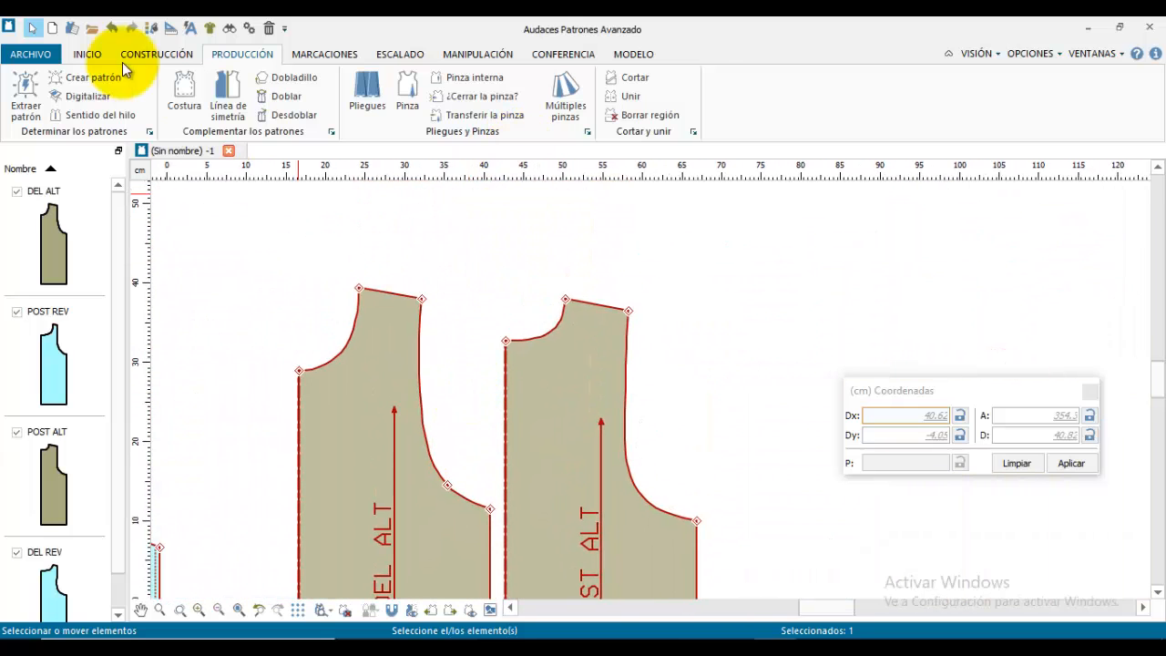
click(199, 111)
click(392, 287)
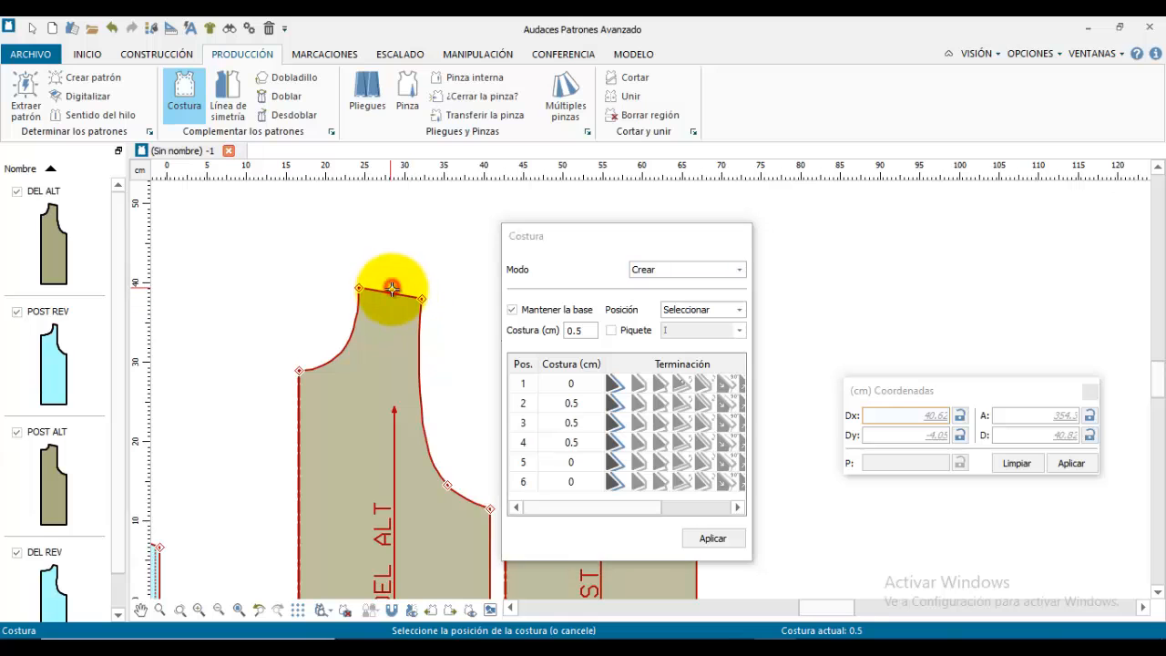
key(Escape)
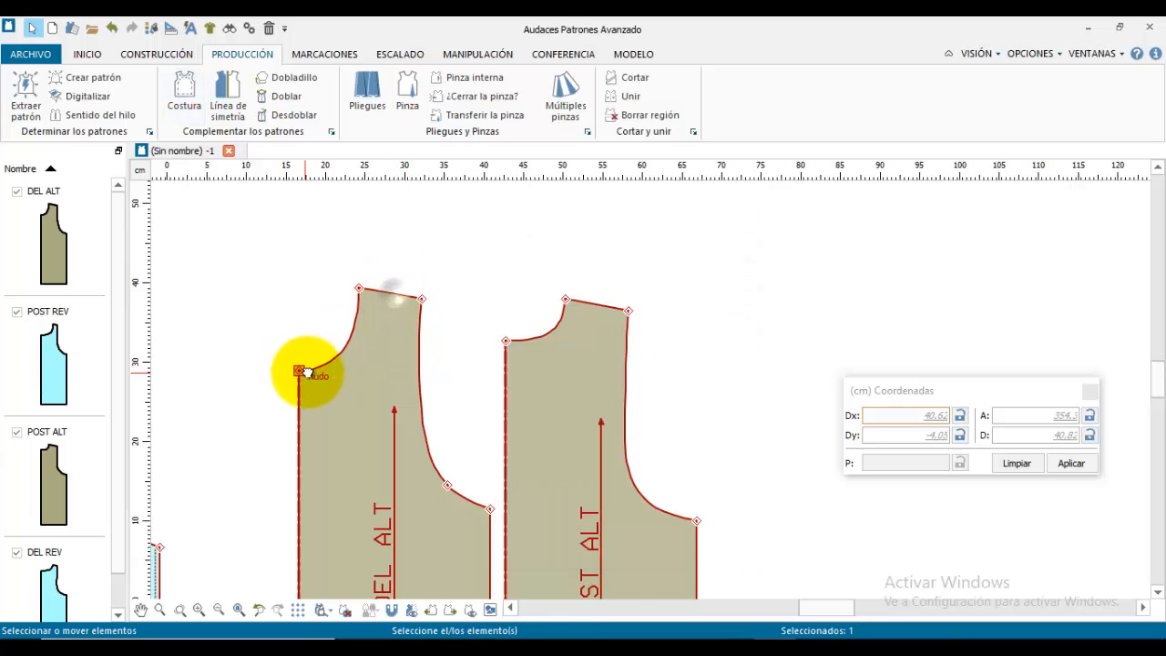
Step: Create a 0.5 cm seam allowance on only the shoulder and side edges of DEL ALT, keeping the base
middle_drag(302, 372, 396, 317)
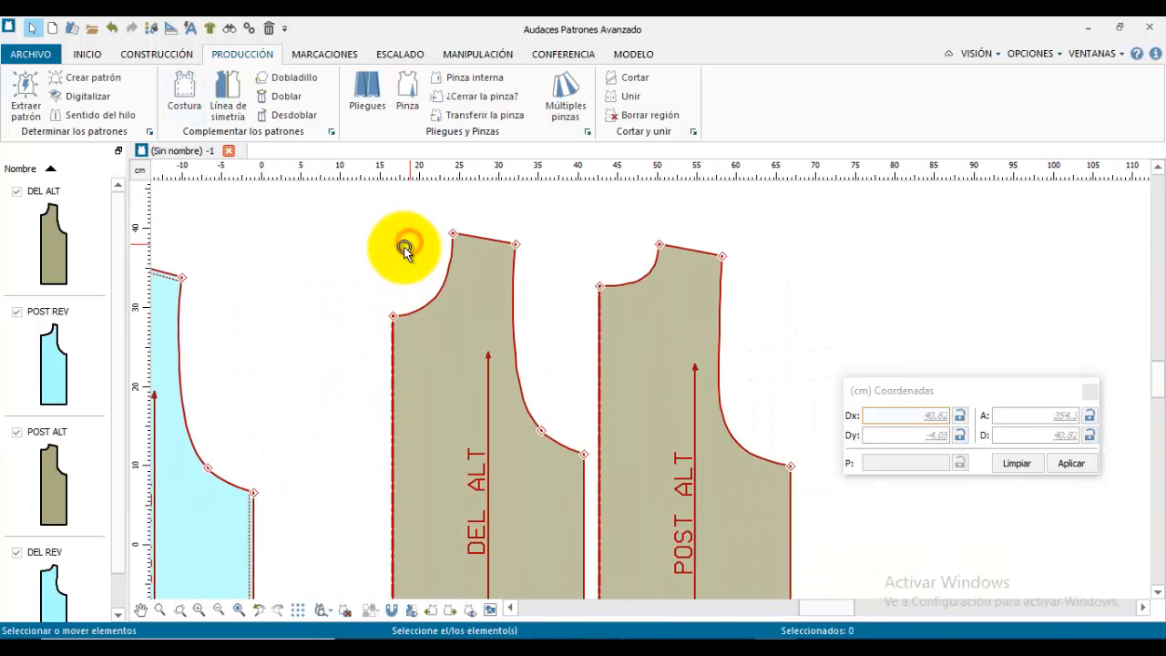
click(483, 242)
click(184, 91)
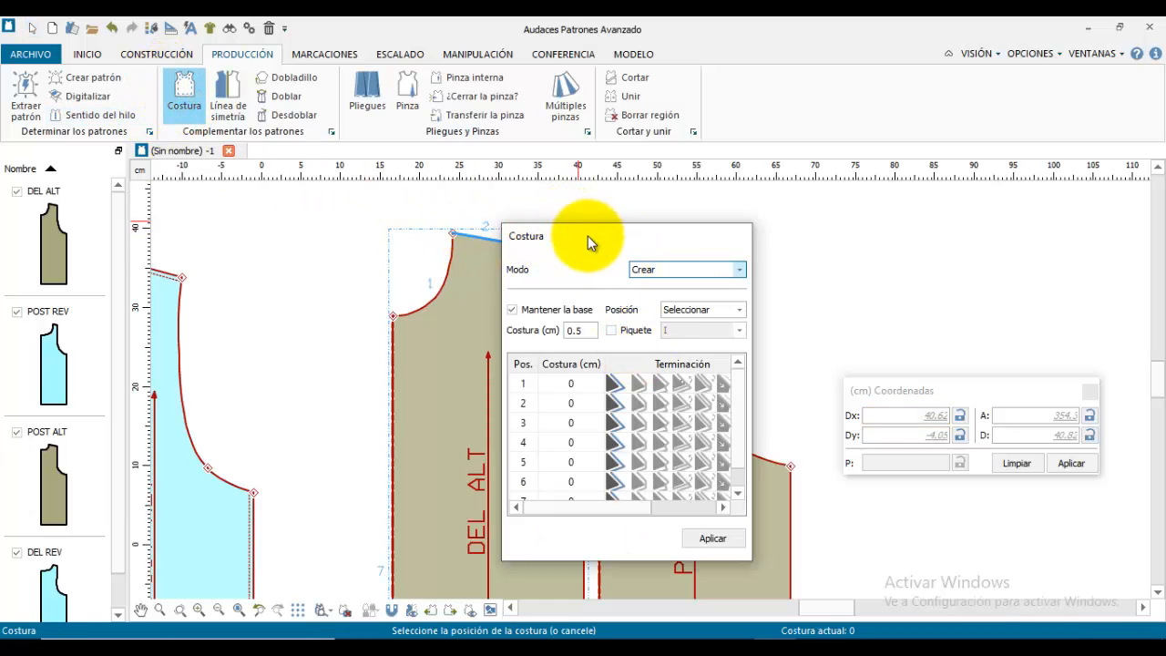
drag(587, 239, 754, 241)
click(472, 246)
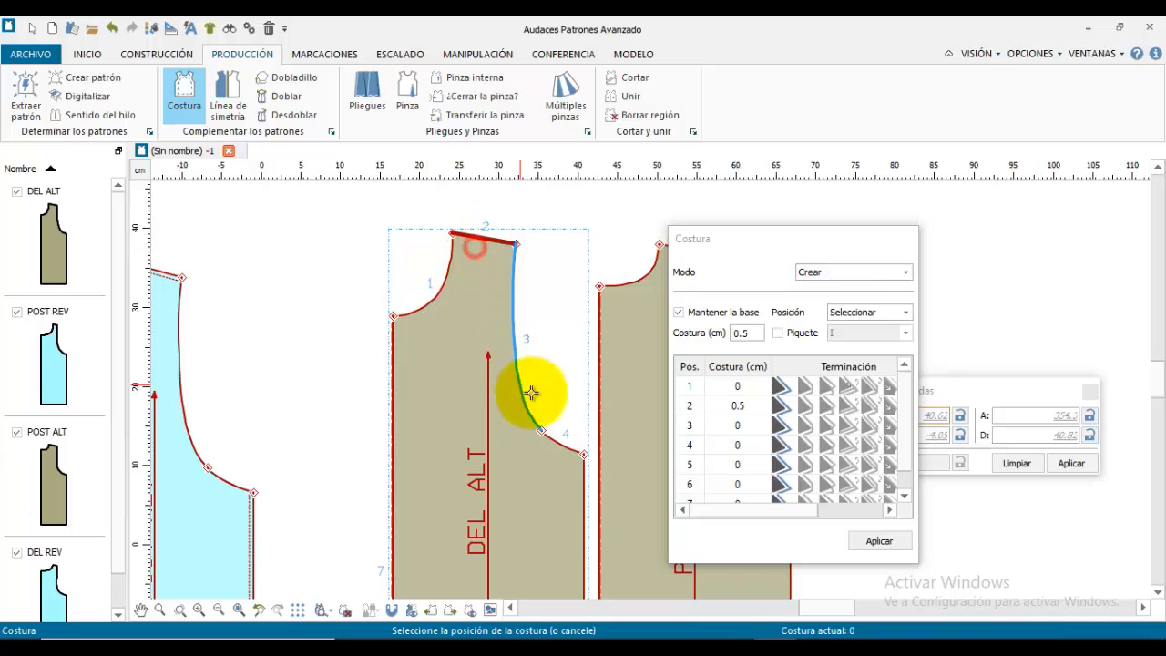
click(891, 540)
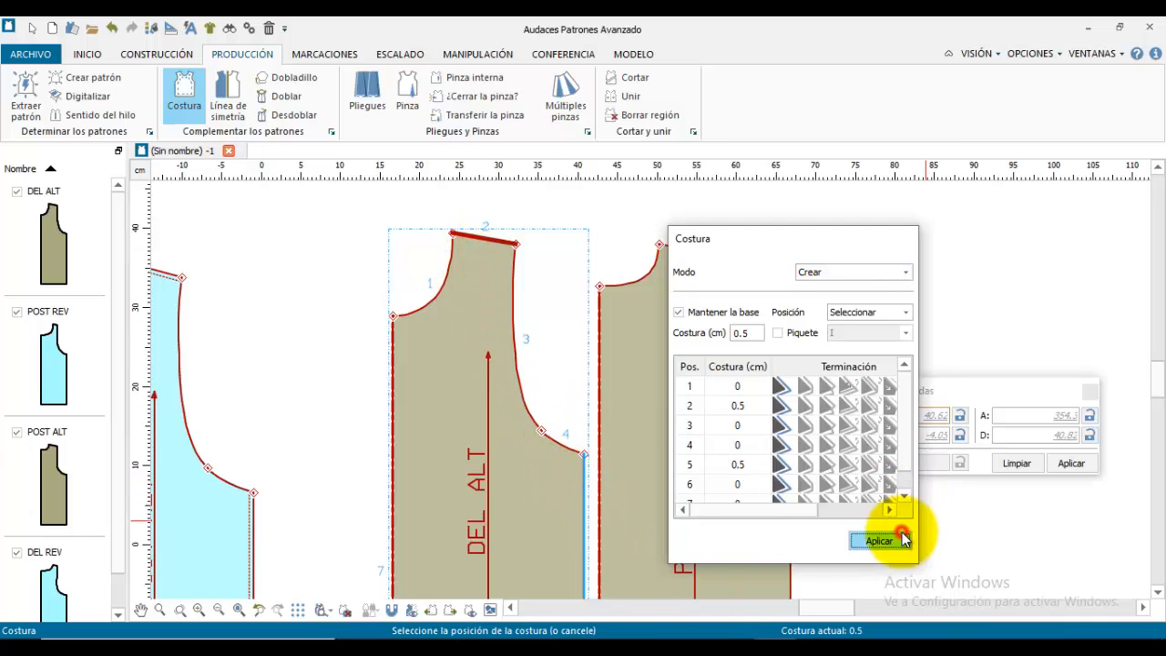
click(565, 323)
right_click(577, 256)
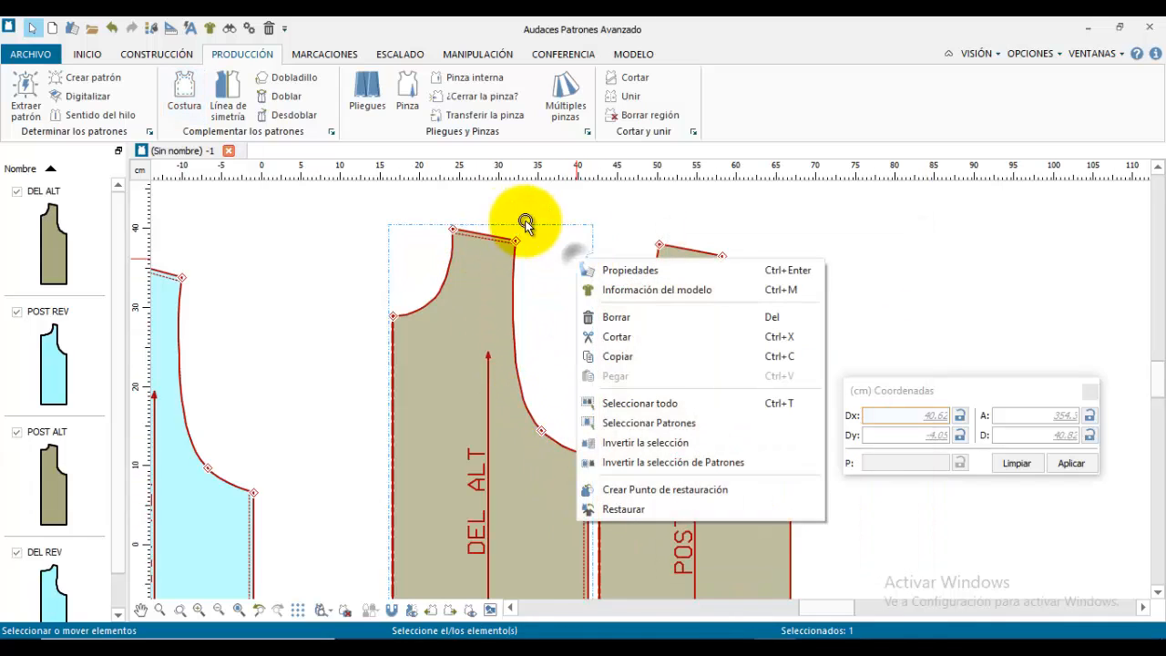
click(723, 224)
Step: Create a 0.5 cm seam allowance on only the shoulder and side edges of POST ALT, keeping the base
click(684, 248)
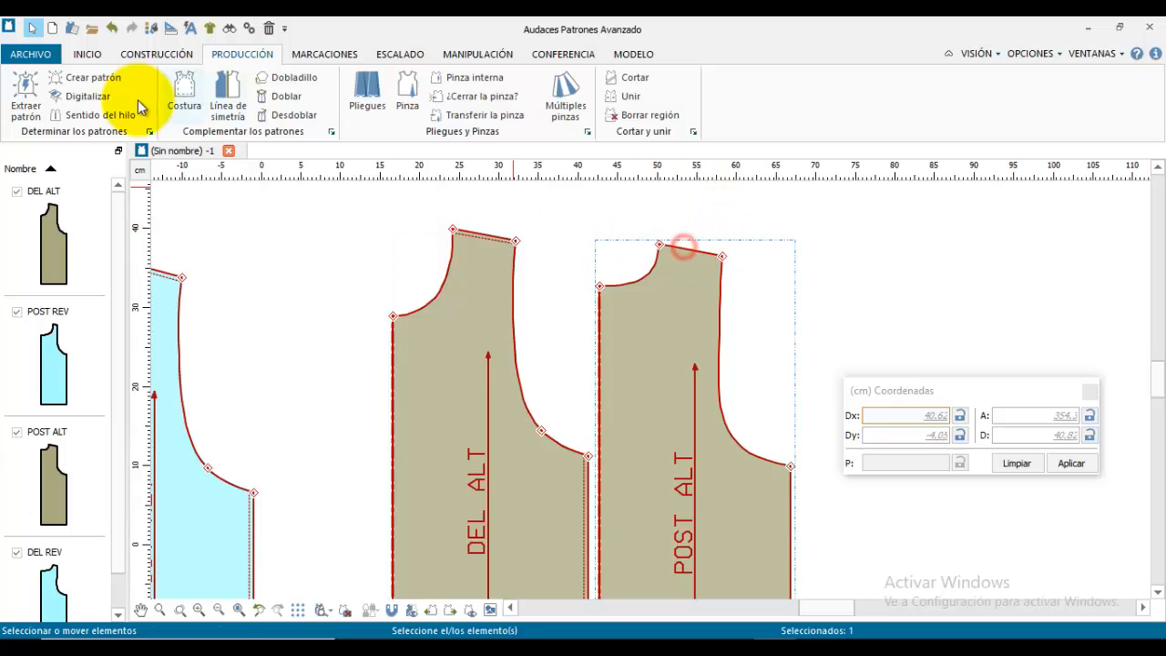
click(182, 95)
drag(742, 244, 907, 238)
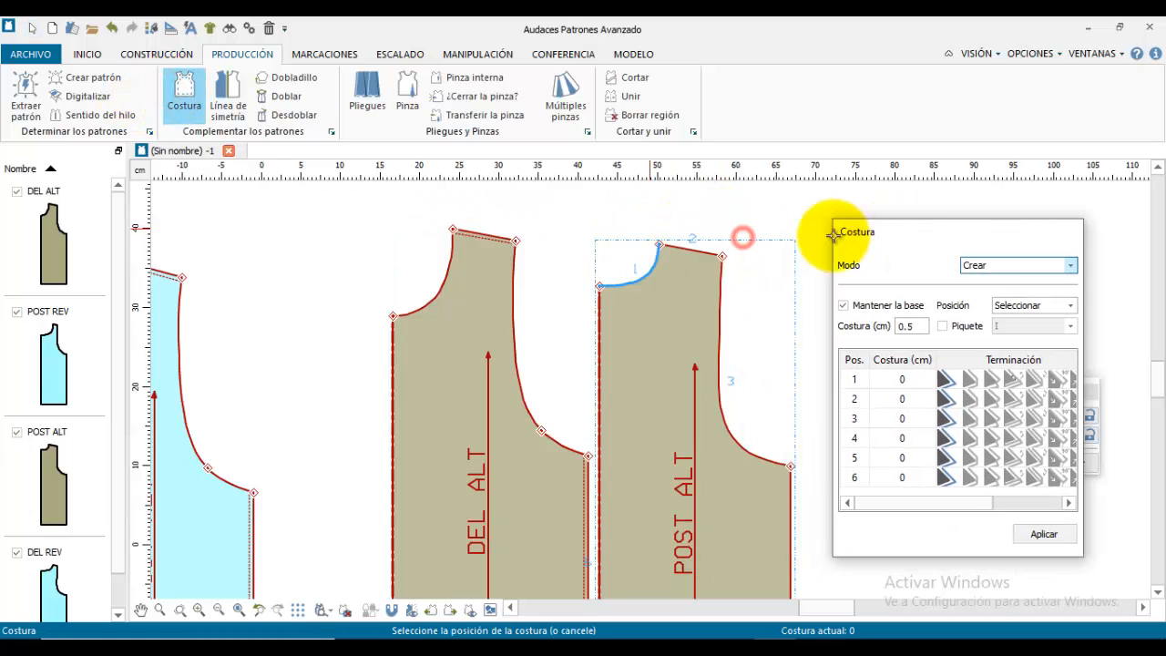
click(679, 248)
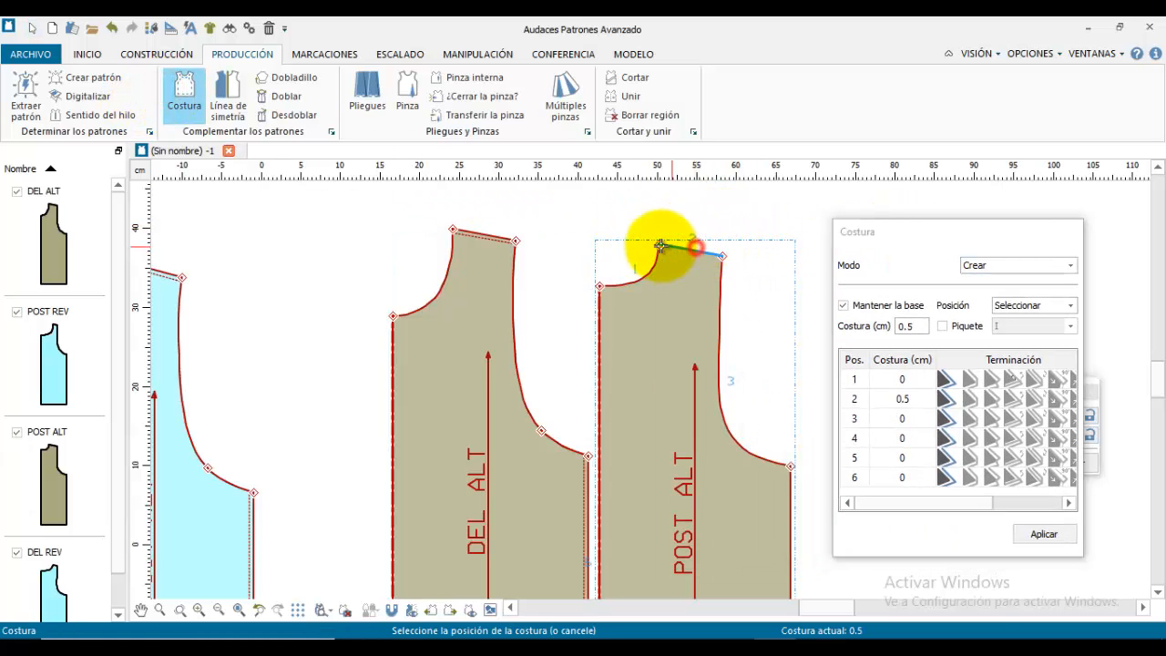
click(793, 486)
click(1044, 534)
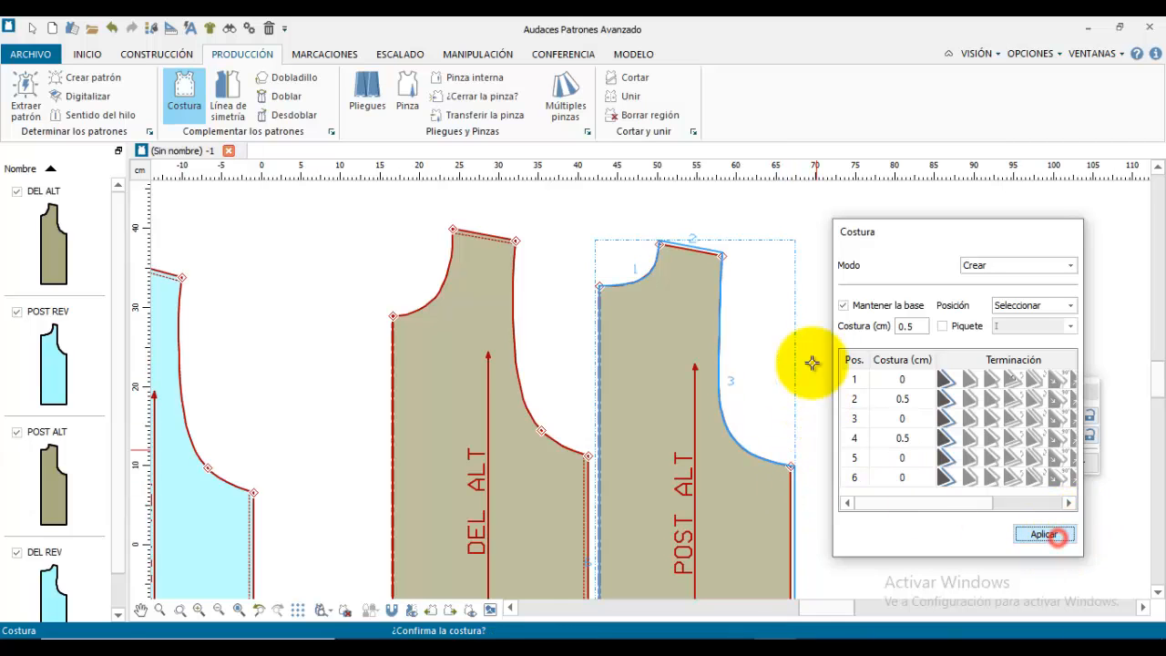
click(771, 338)
right_click(775, 315)
Step: Create a hem on the bottom edge of POST ALT with 1 fold, a 2 cm width and T notches
scroll(505, 406, down, 4)
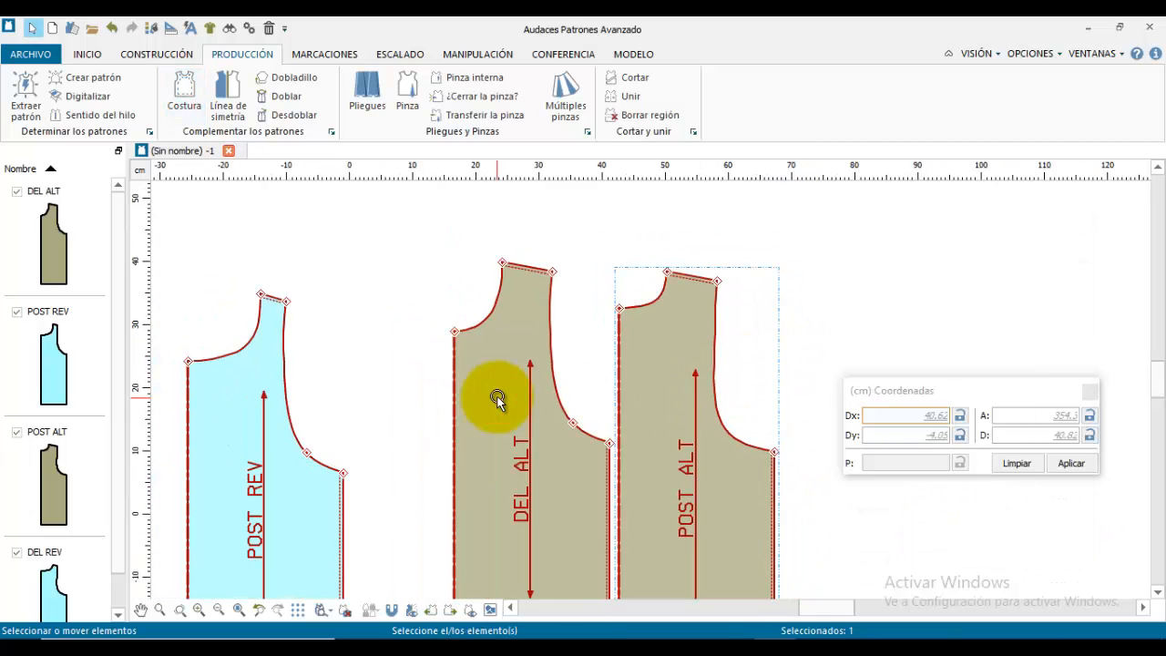
right_drag(412, 376, 422, 294)
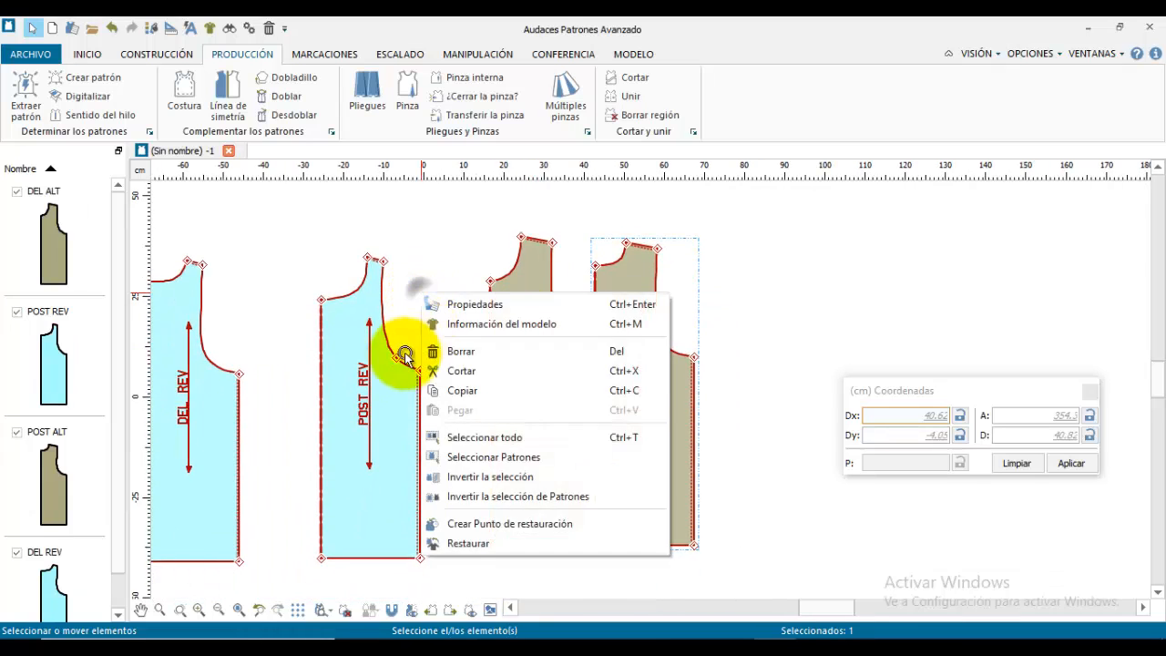
scroll(397, 375, up, 4)
right_drag(364, 372, 667, 175)
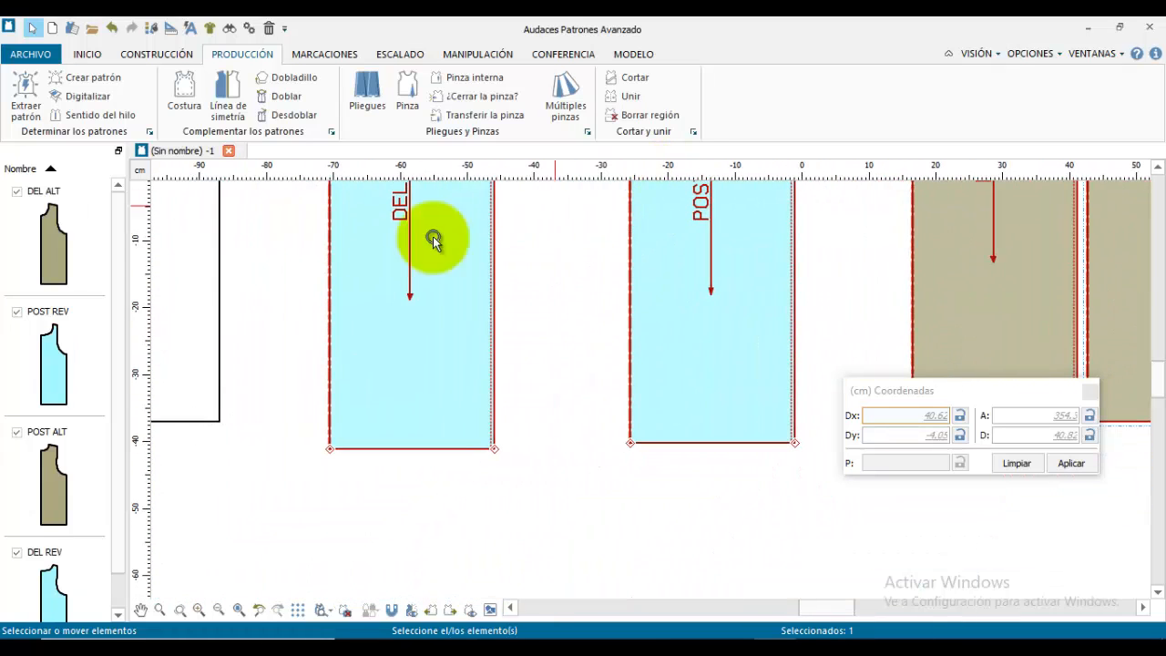
click(301, 77)
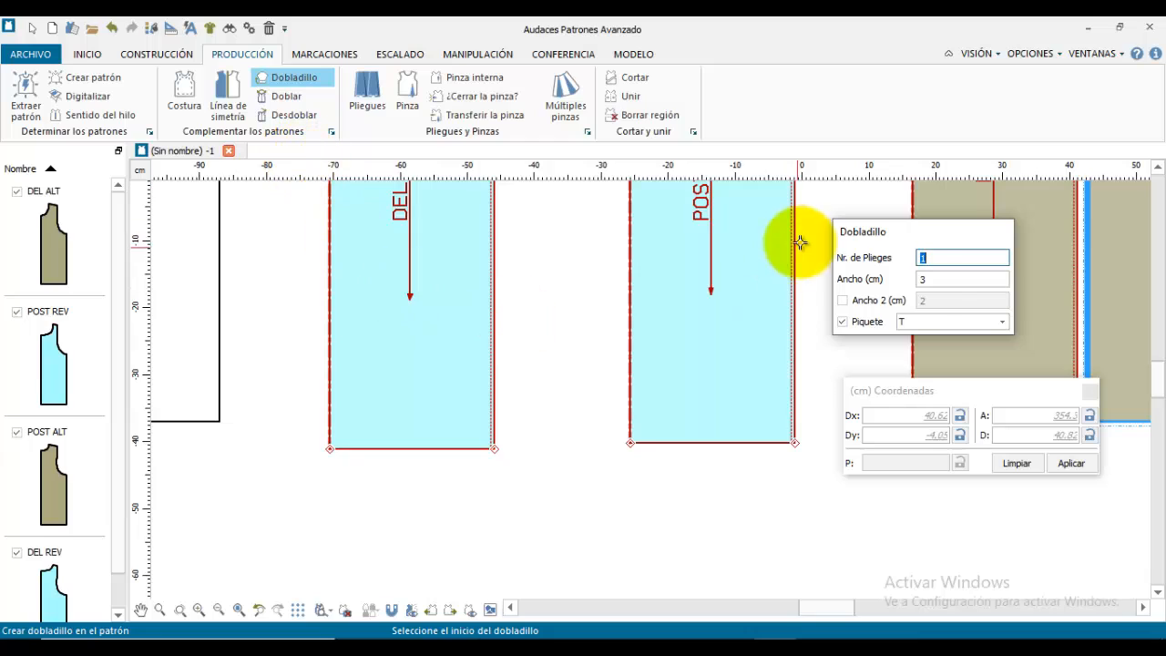
click(923, 279)
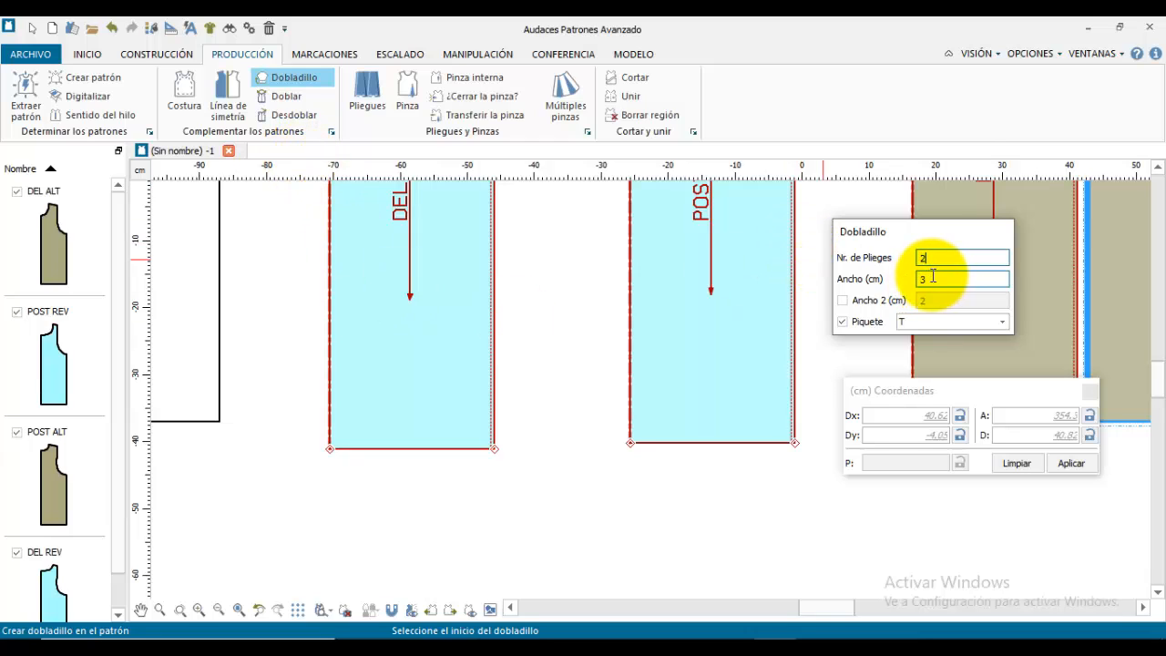
double_click(948, 254)
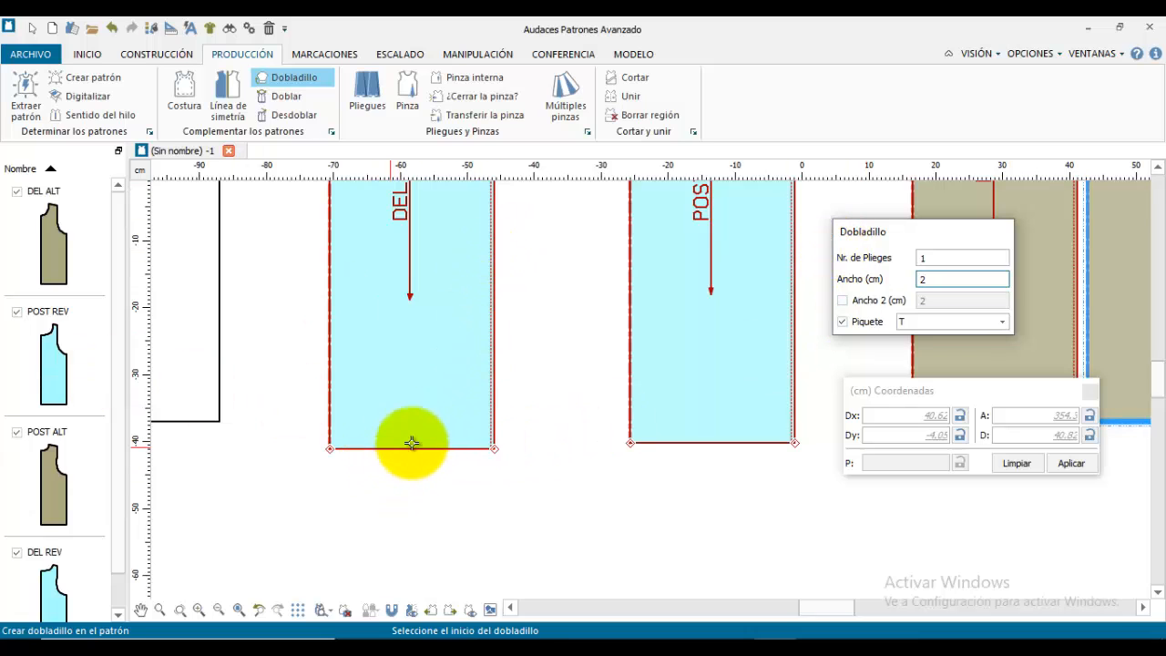
middle_drag(1078, 337, 380, 359)
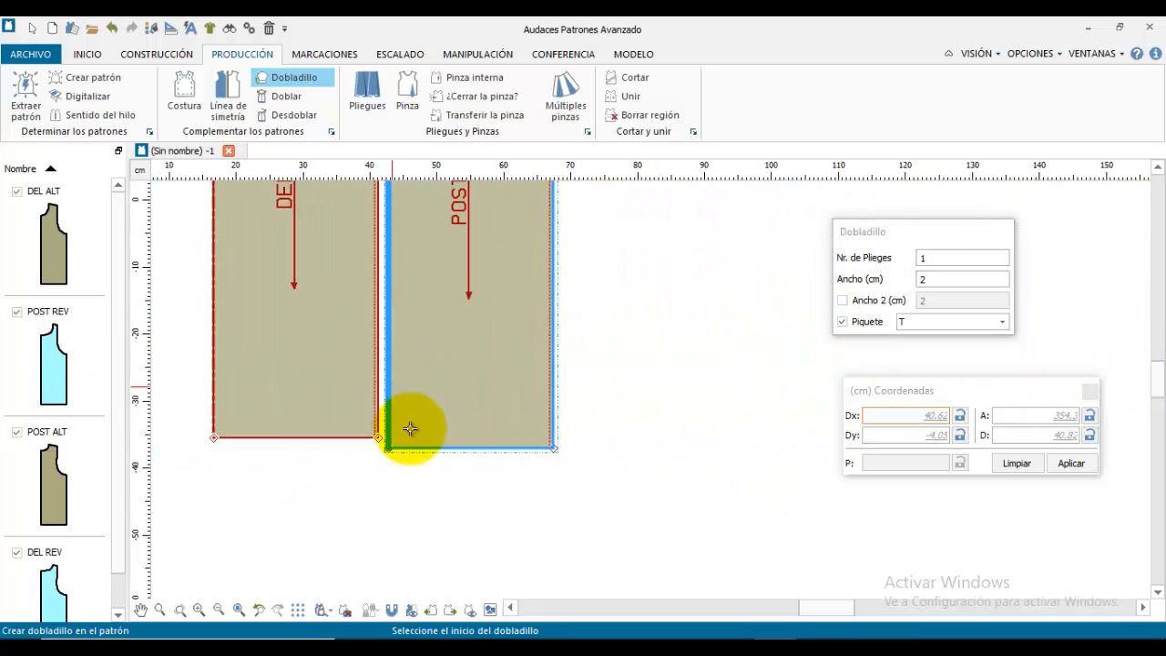
click(461, 474)
click(462, 473)
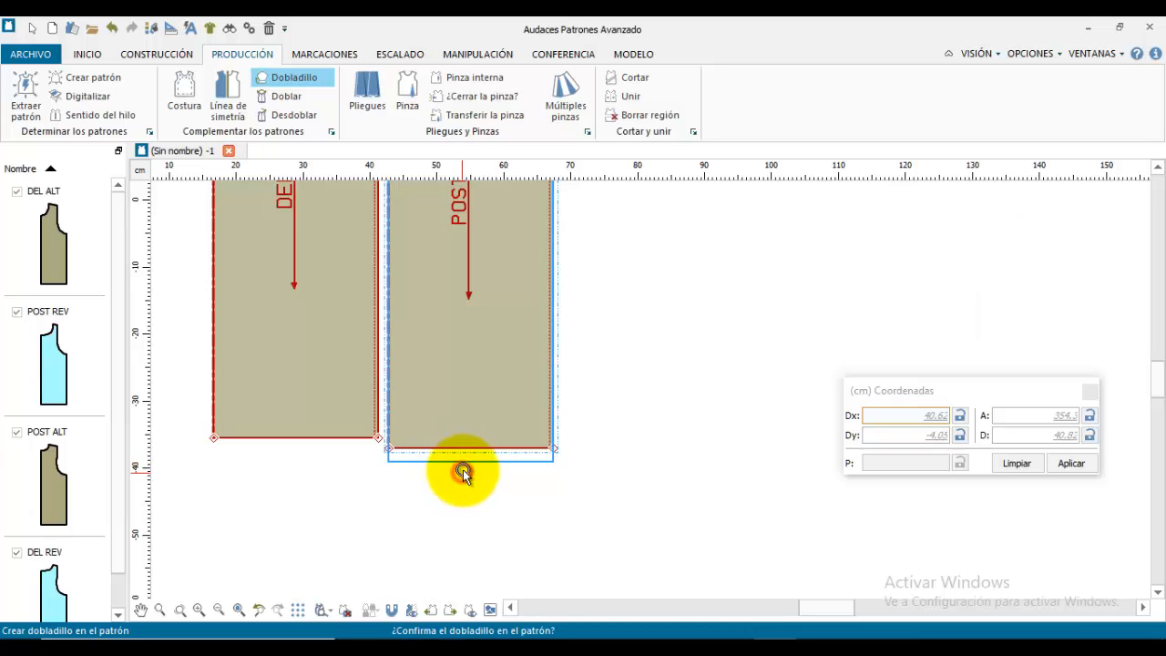
scroll(493, 423, down, 1)
scroll(507, 443, up, 4)
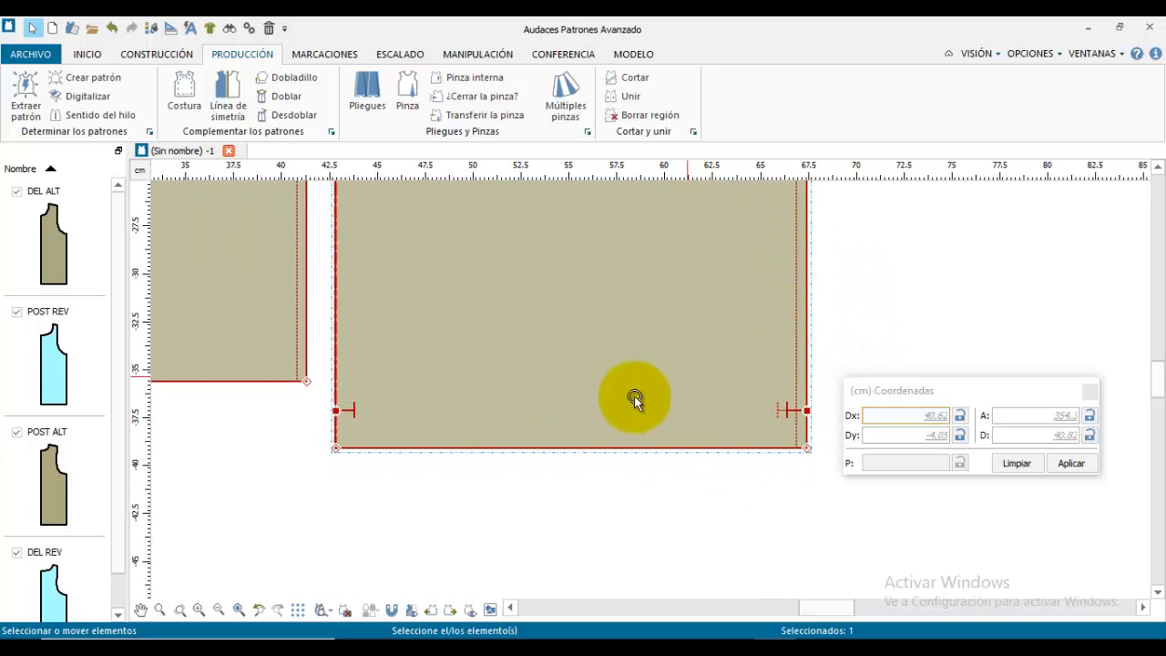
scroll(880, 384, left, 4)
middle_drag(679, 372, 773, 385)
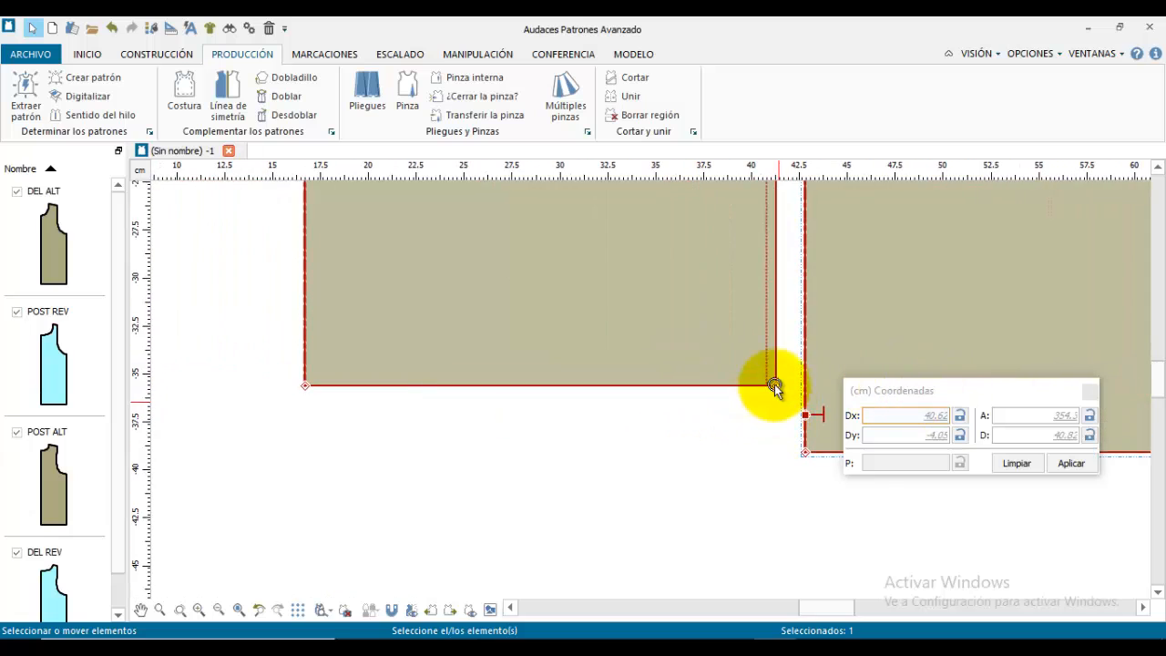
click(184, 91)
click(542, 386)
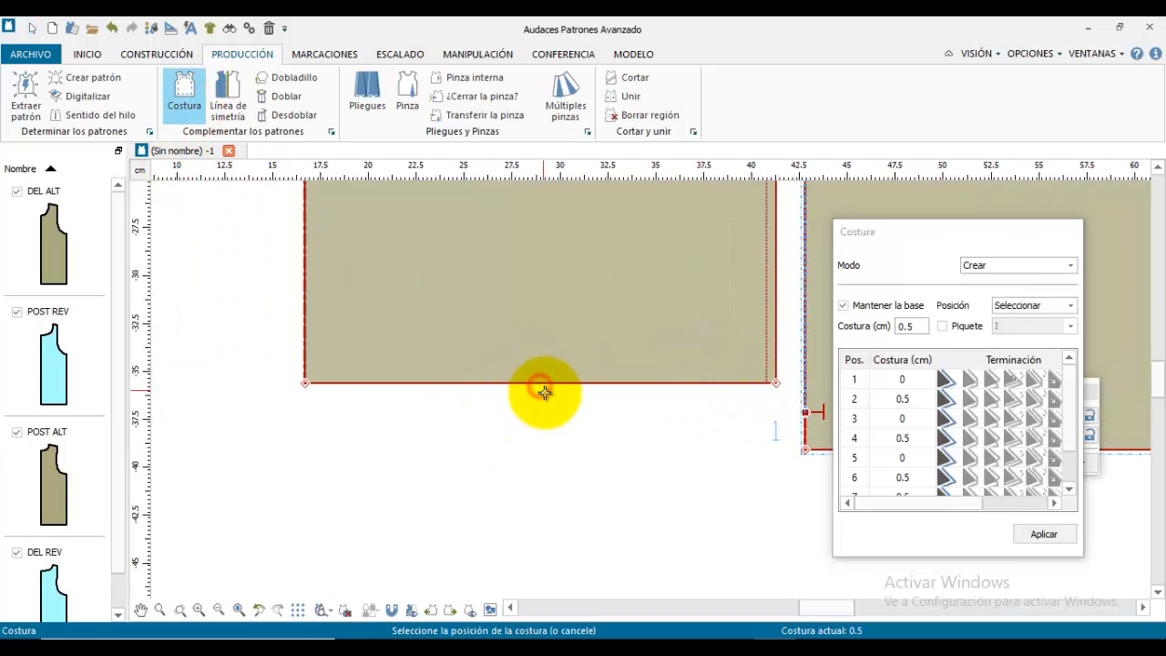
right_click(569, 403)
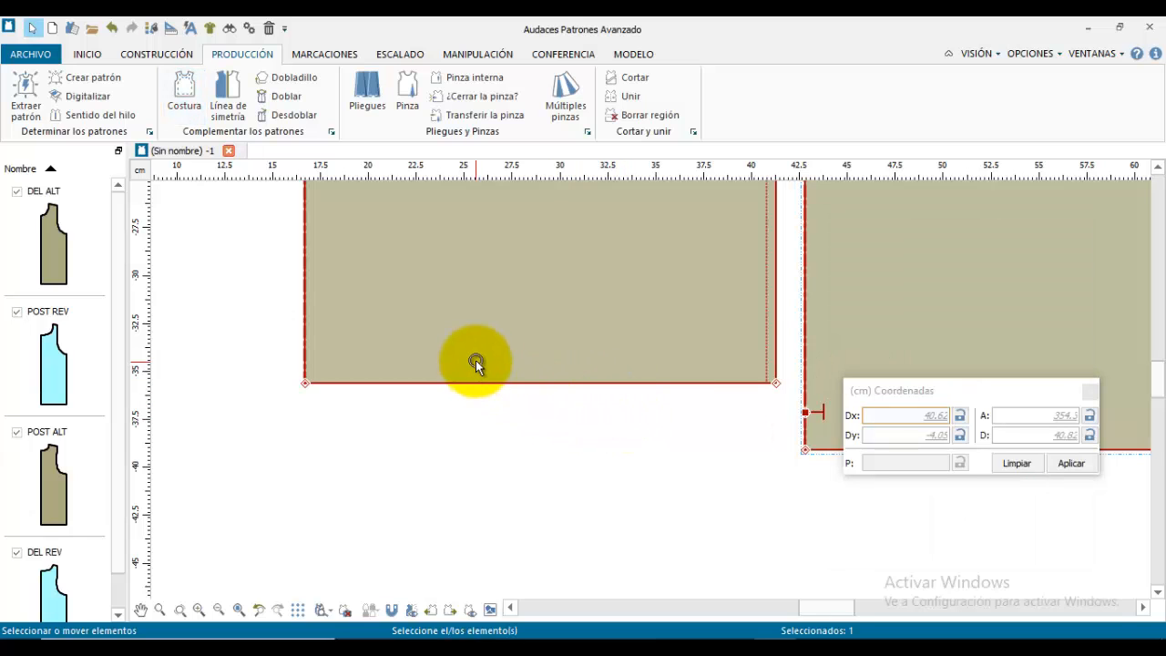
right_click(568, 429)
click(379, 284)
click(182, 100)
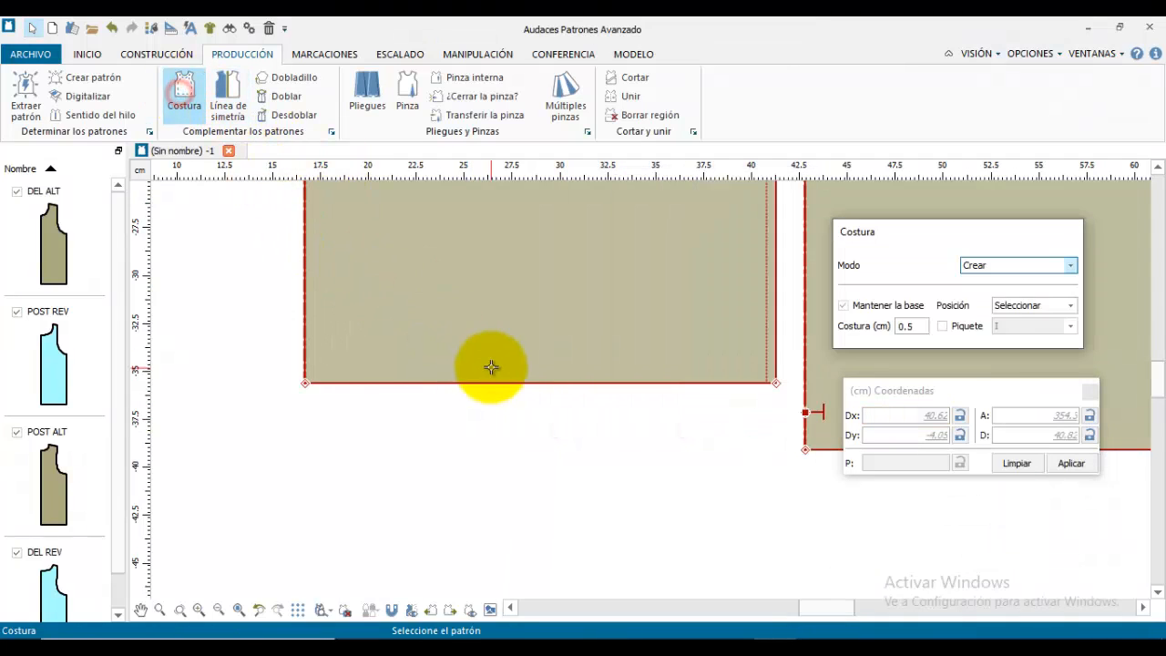
click(491, 384)
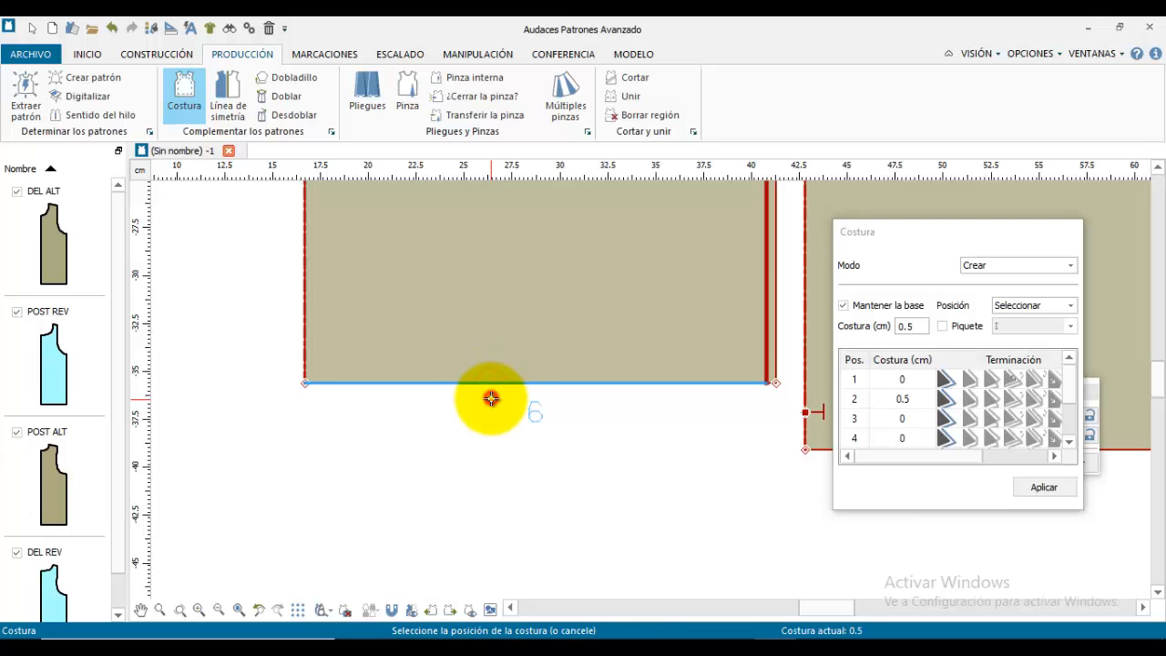
Step: Create a hem on the bottom edge of DEL ALT with 1 fold, a 2 cm width and T notches
click(290, 79)
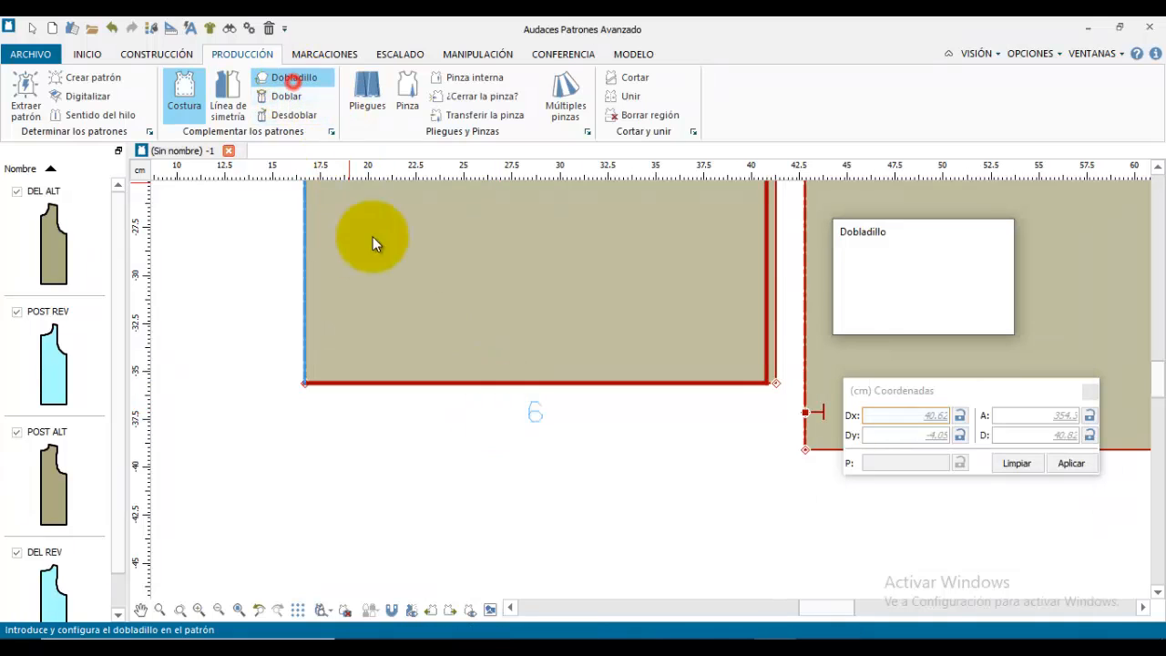
click(462, 382)
click(463, 382)
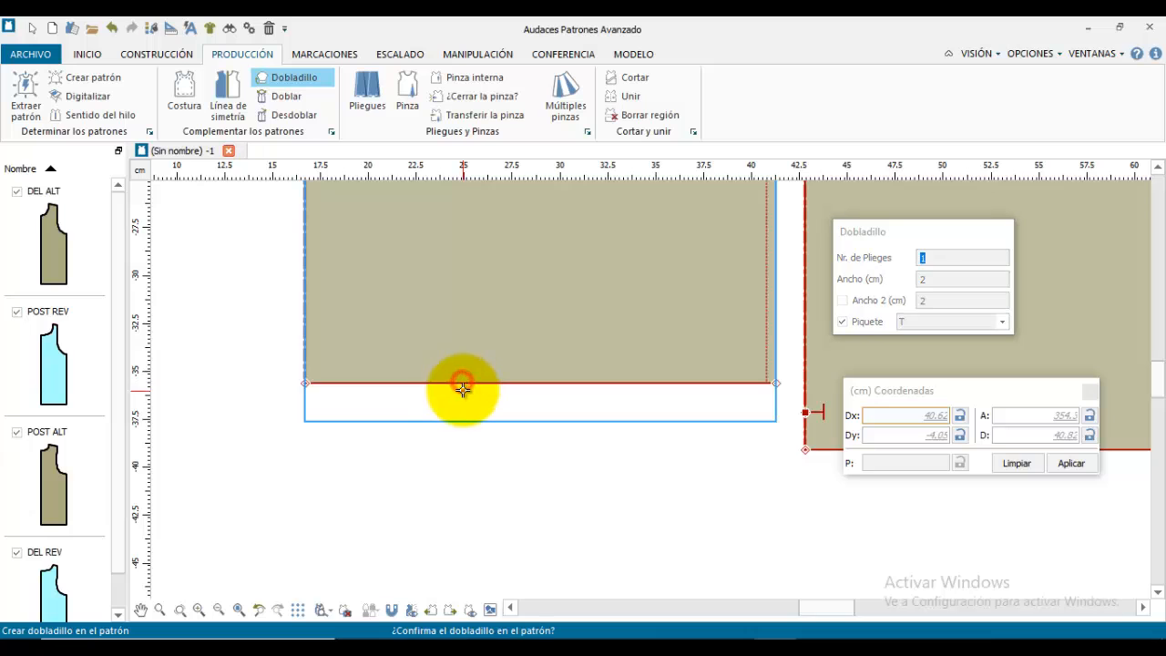
click(466, 391)
Step: Create a hem on the bottom edge of POST REV with 1 fold, a 2 cm width and T notches
middle_drag(299, 359, 774, 377)
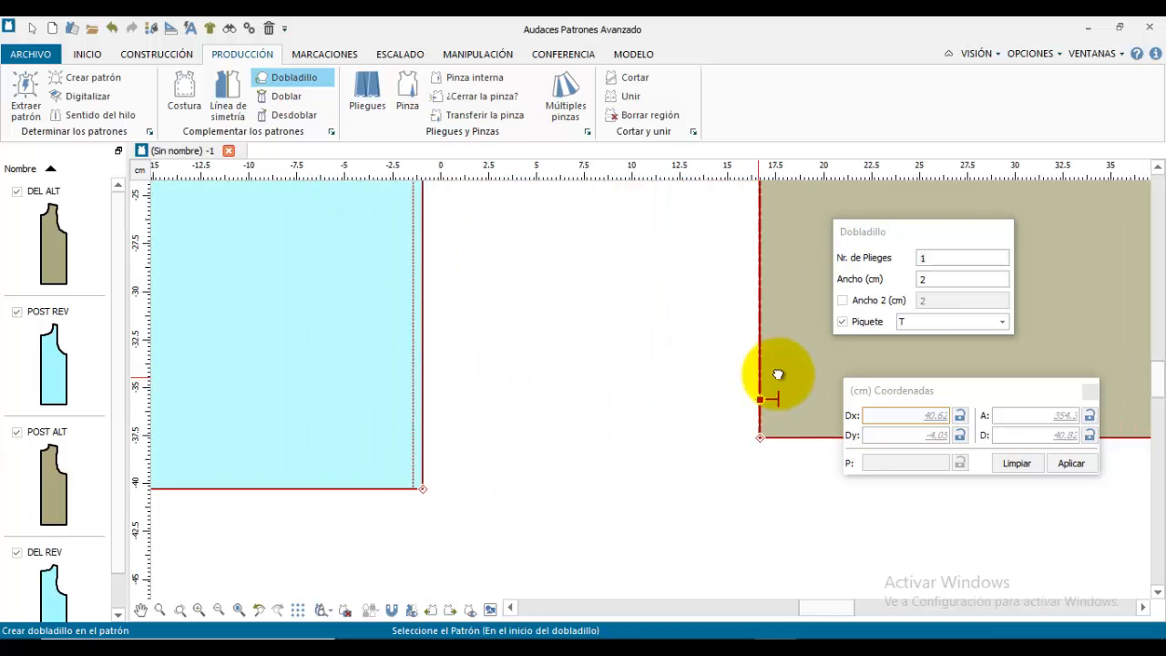
middle_drag(384, 368, 738, 323)
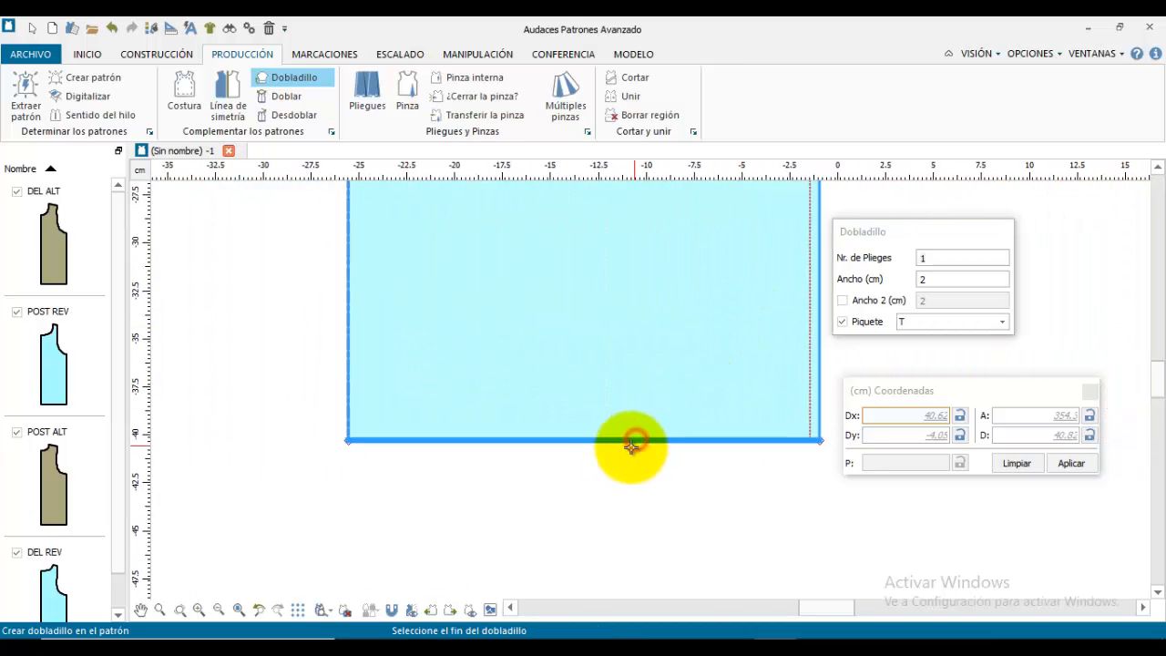
click(617, 456)
click(616, 455)
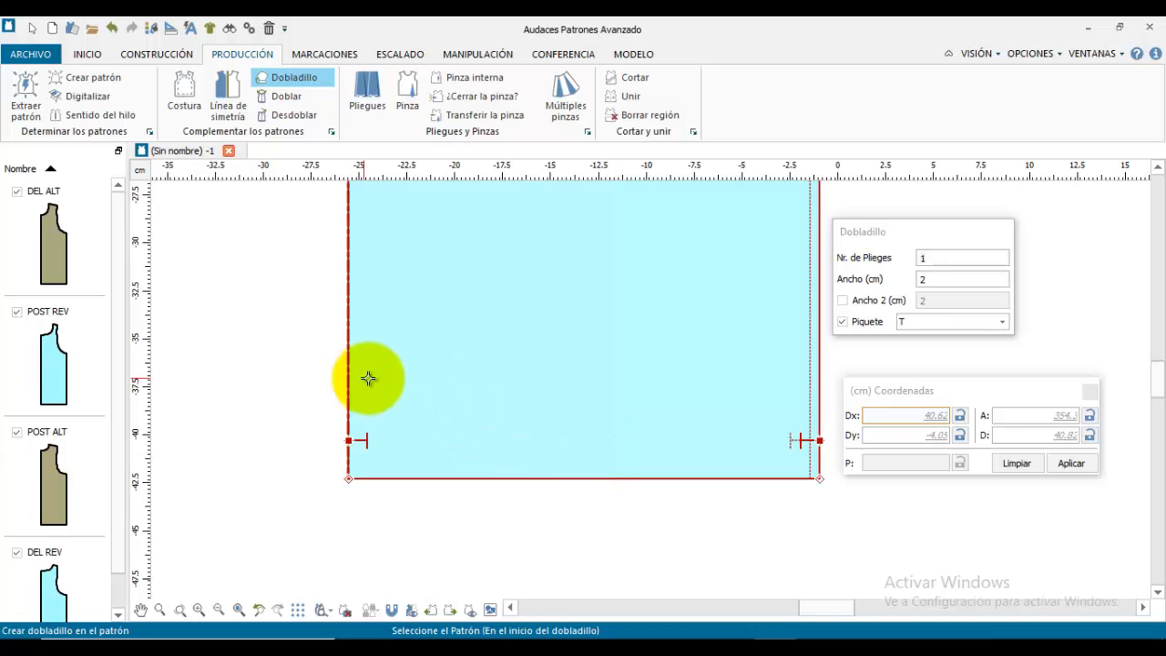
Step: Create a hem on the bottom edge of DEL REV with 1 fold, a 2 cm width and T notches
middle_drag(370, 380, 707, 358)
middle_drag(370, 411, 911, 397)
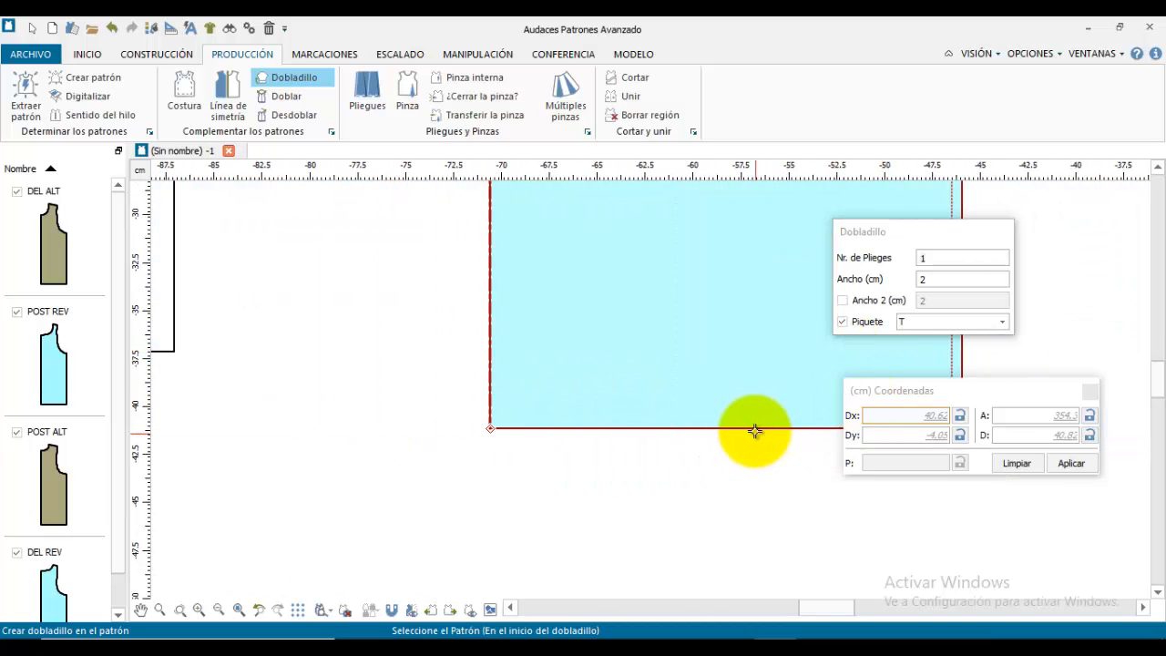
click(754, 433)
click(754, 434)
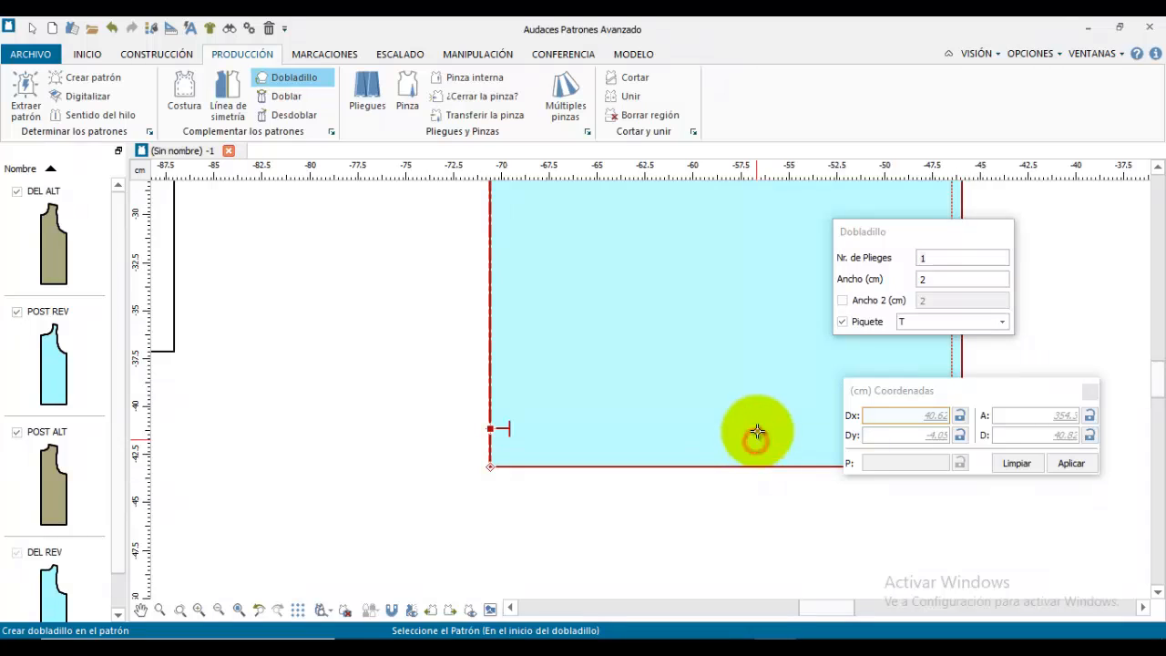
Step: Finish the hem command and move POST REV about 15 cm closer to DEL REV
scroll(742, 373, down, 3)
scroll(745, 370, down, 4)
middle_drag(655, 365, 281, 497)
scroll(437, 383, down, 2)
scroll(565, 326, down, 1)
middle_drag(567, 325, 477, 458)
right_click(445, 318)
drag(566, 358, 410, 329)
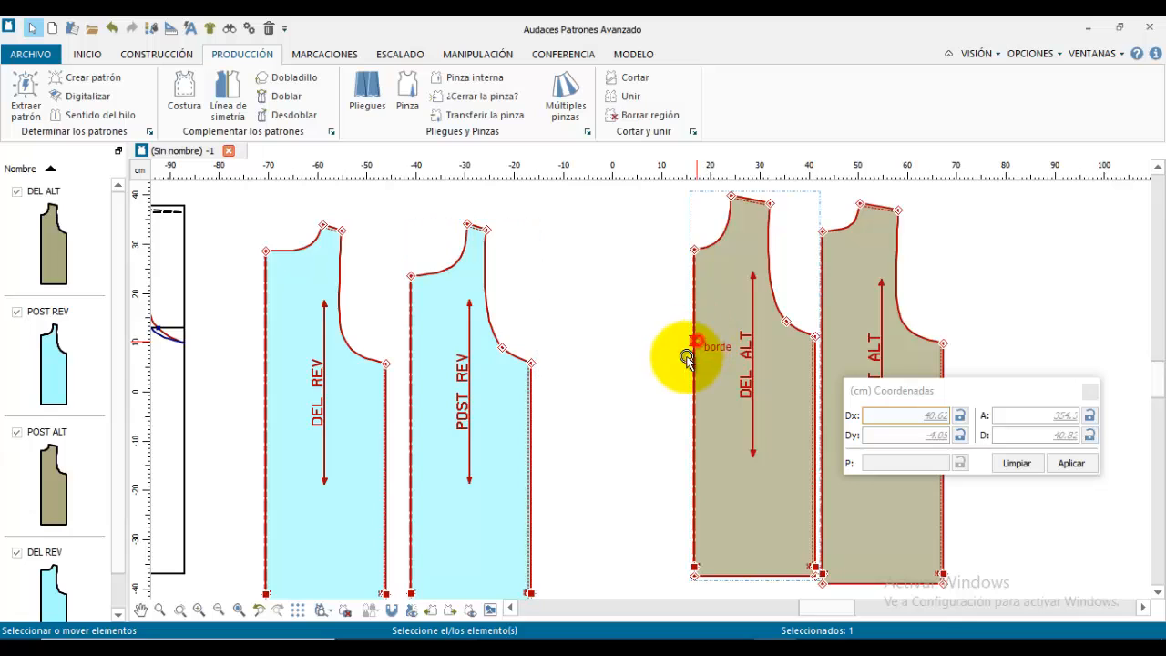
Step: Move DEL ALT about 3 cm towards the REV pieces and 4 cm down, and POST ALT about 3 cm across and 1 cm down
drag(681, 360, 679, 361)
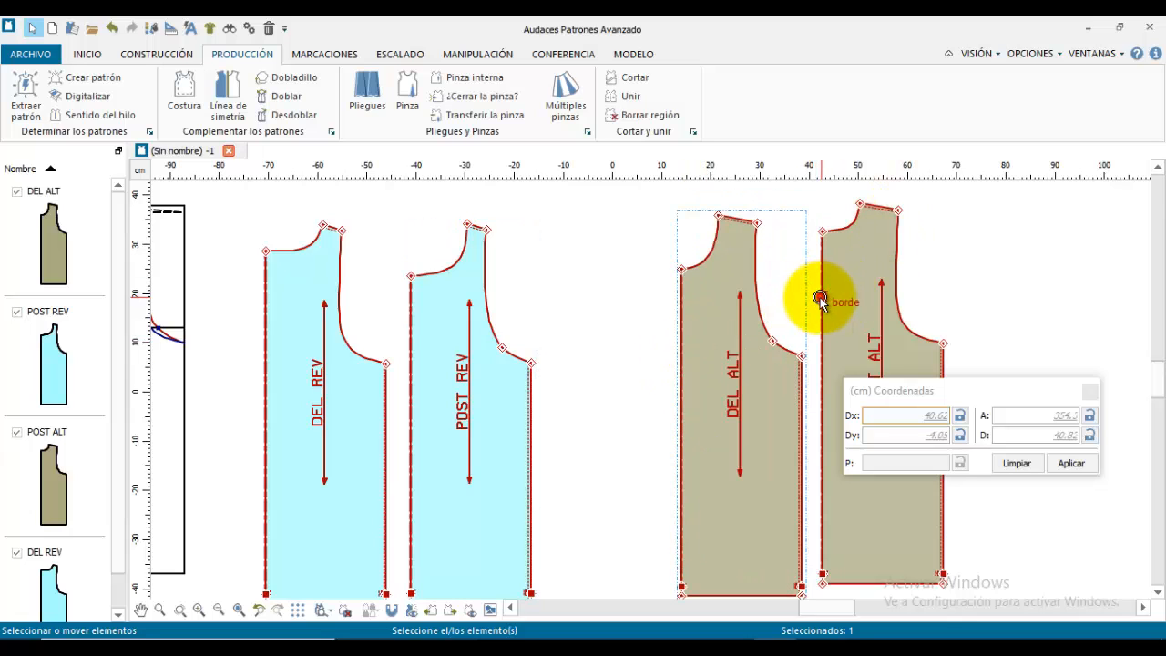
drag(821, 301, 807, 303)
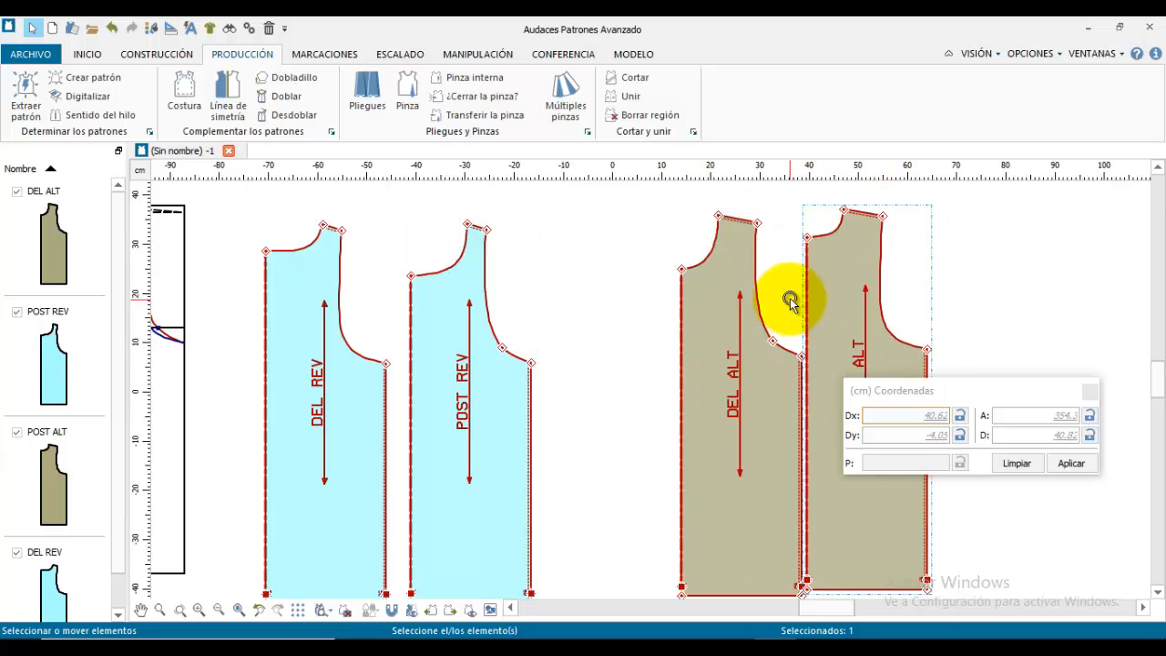
scroll(790, 299, up, 2)
scroll(787, 303, down, 2)
middle_drag(619, 366, 643, 339)
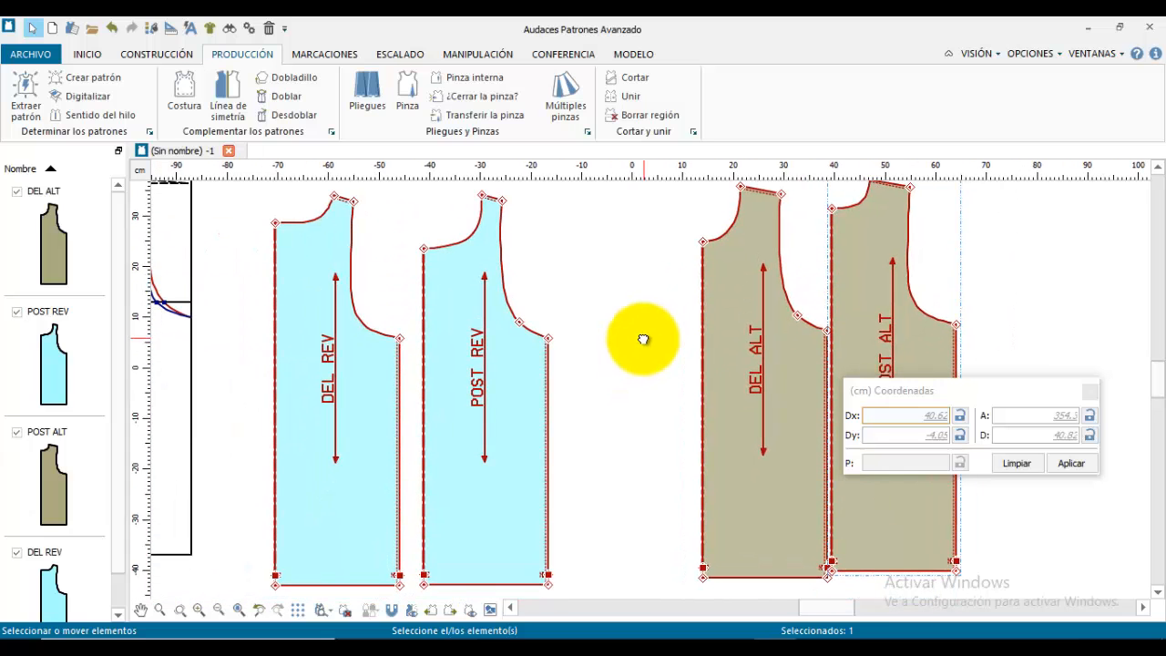